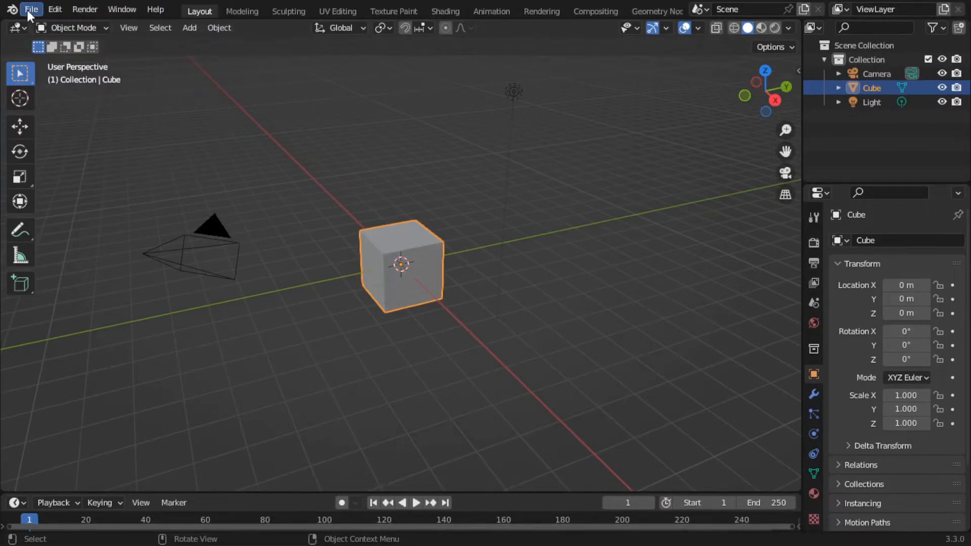
Step: Delete the default cube and import bolt.stl, chave.stl and Shaft.stl from the 3D Files folder
left_click(29, 9)
key("Delete")
left_click(28, 10)
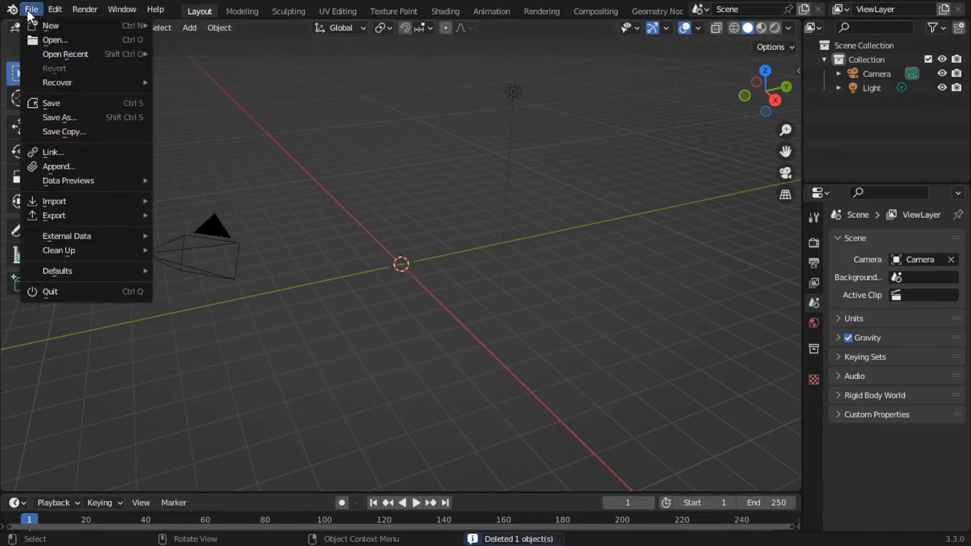
mouse_move(82, 199)
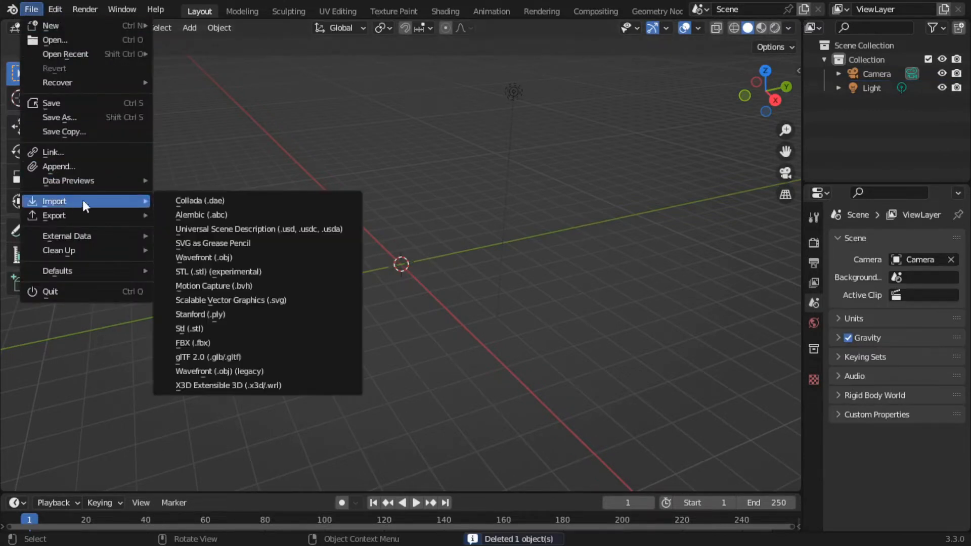
left_click(214, 327)
left_click(157, 112)
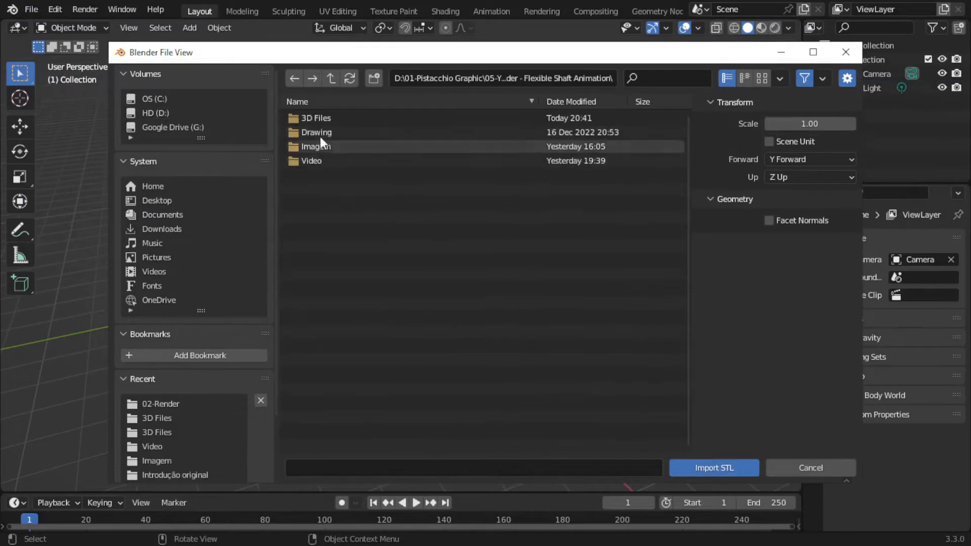
double_click(318, 115)
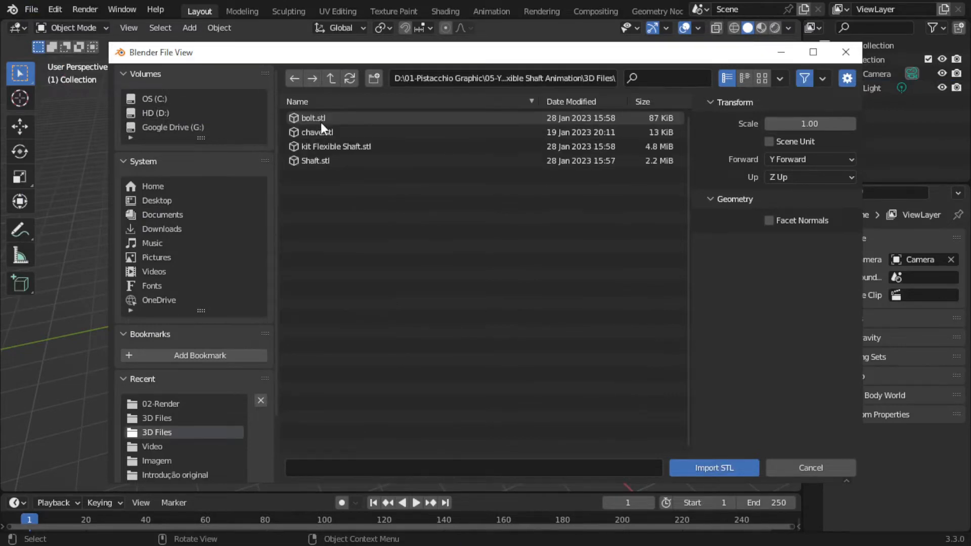
left_click(318, 118)
left_click(318, 132, "ctrl")
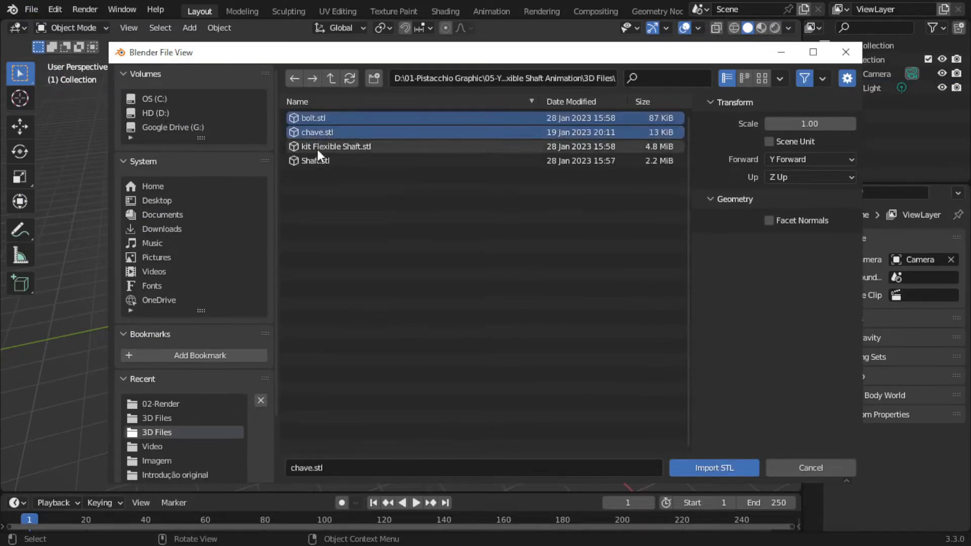
left_click(314, 160, "ctrl")
left_click(686, 467)
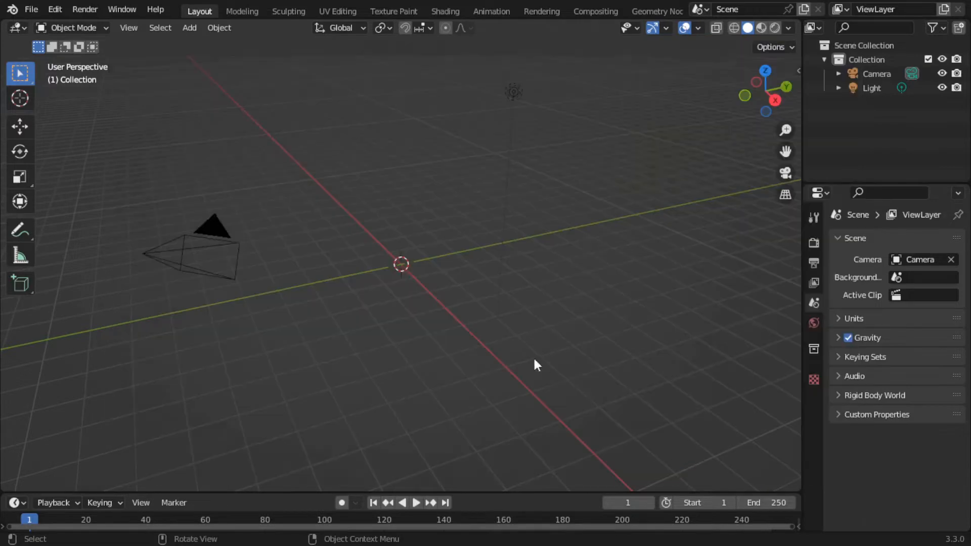
Step: Scale the three imported parts down to about 0.061 and look through the camera
key("KP_Decimal")
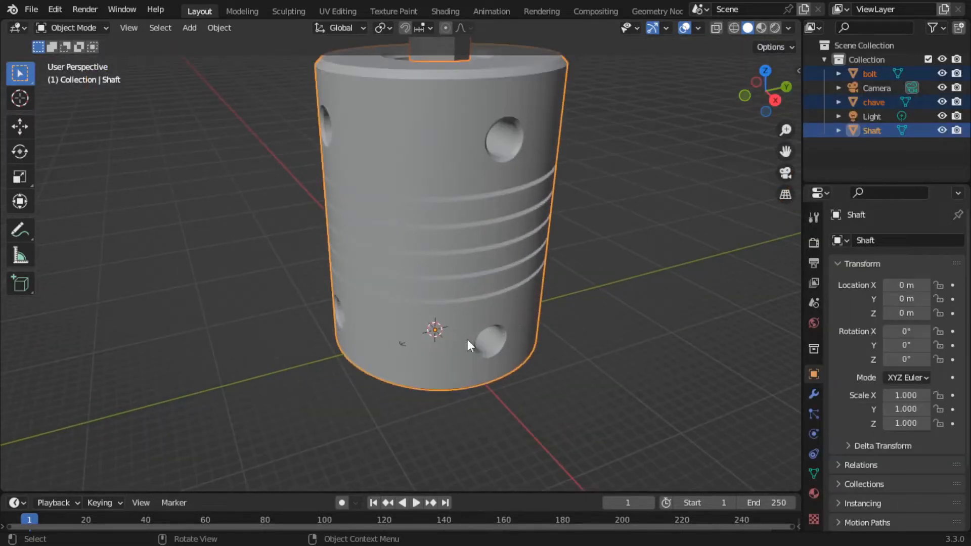
scroll(468, 339, "up", 1)
key("s")
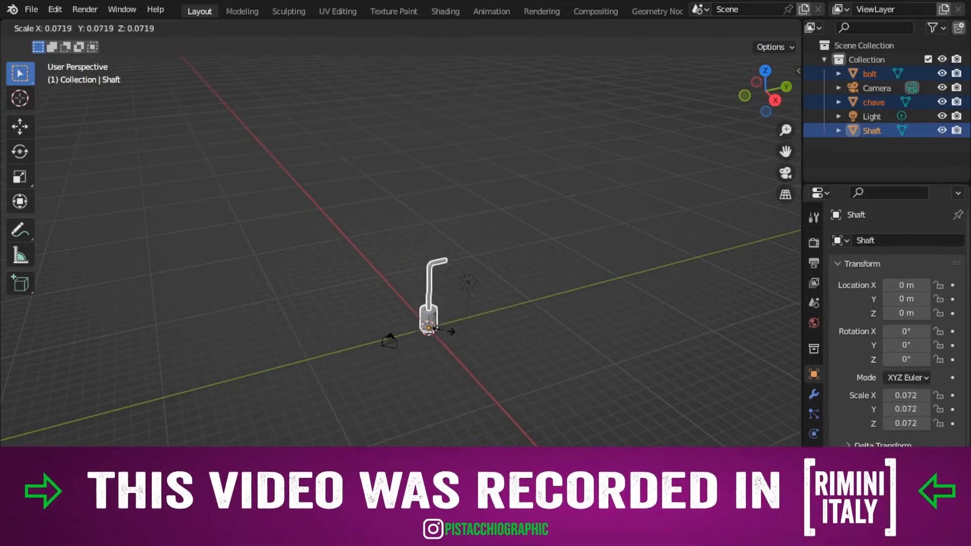
left_click(441, 328)
key("KP_0")
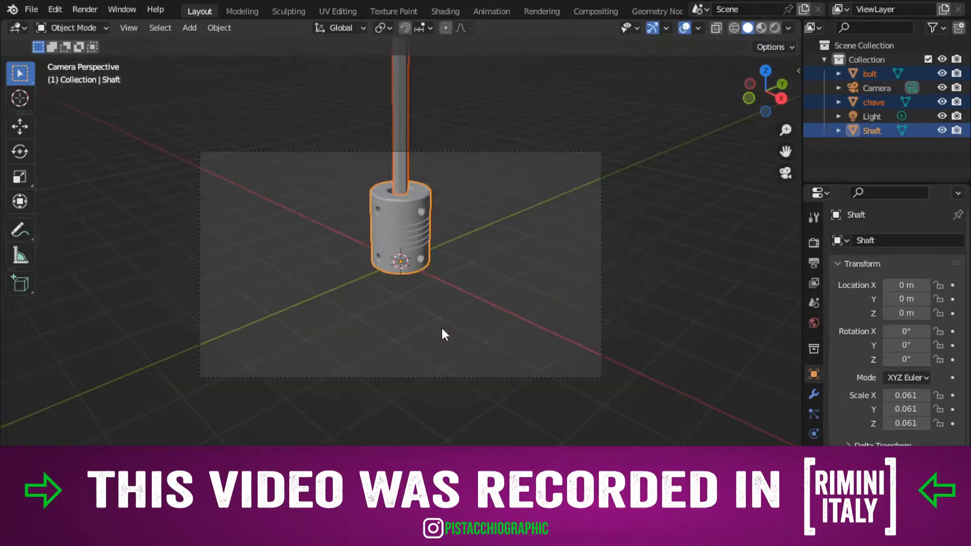
Step: Set the output resolution to a portrait 1080 × 1920 px
left_click(812, 263)
double_click(922, 260)
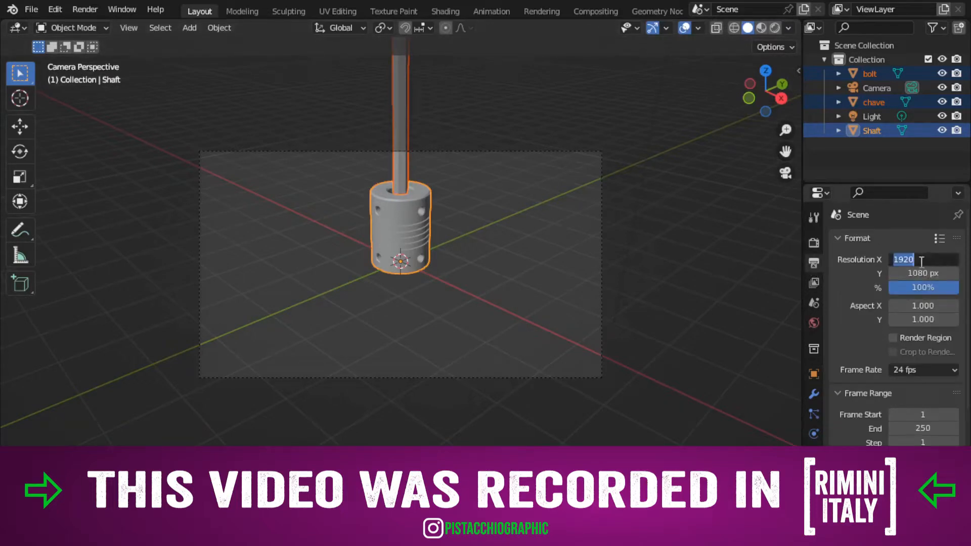
type("1080")
key("Tab")
type("1920")
key("Return")
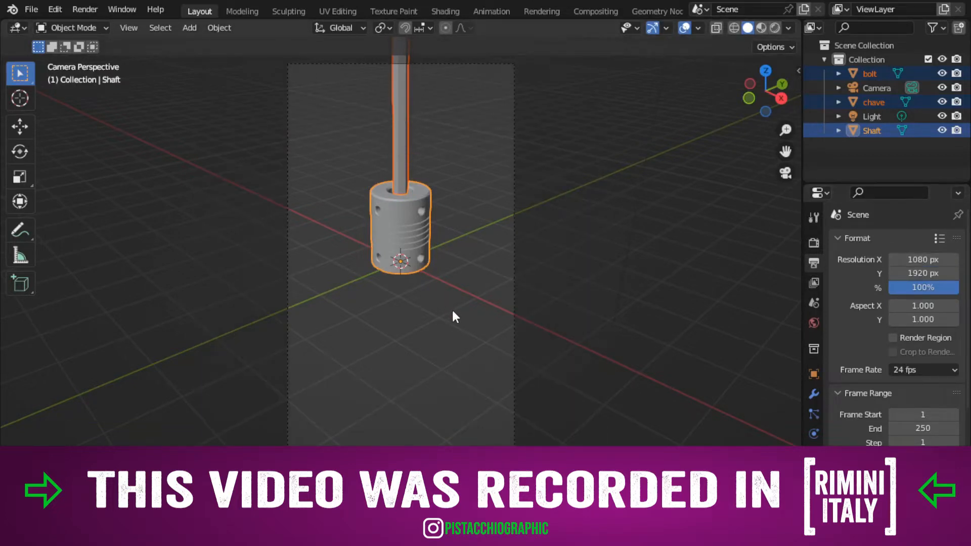
Step: Scale the imported parts up to about 0.118 and reframe the camera from slightly higher by temporarily locking the camera to the view
key("s")
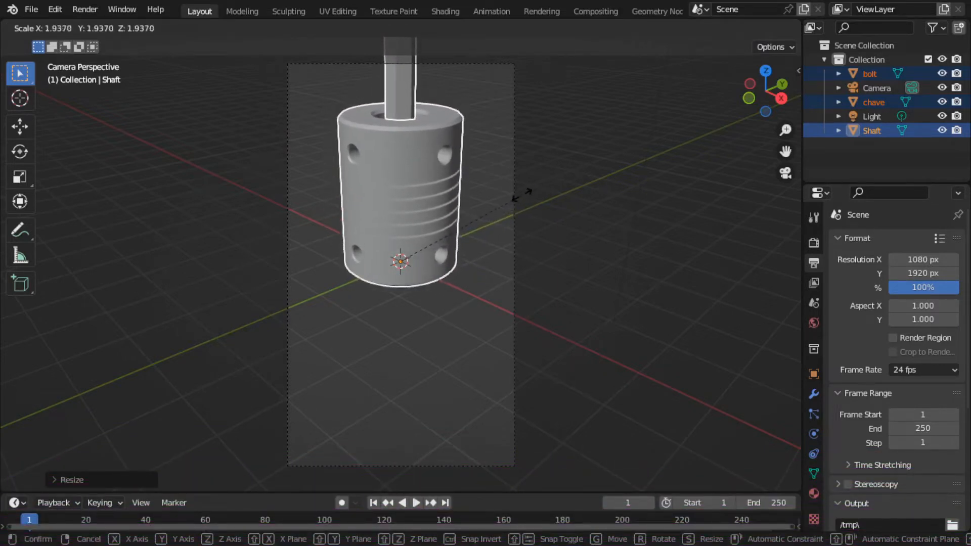
left_click(522, 195)
key("n")
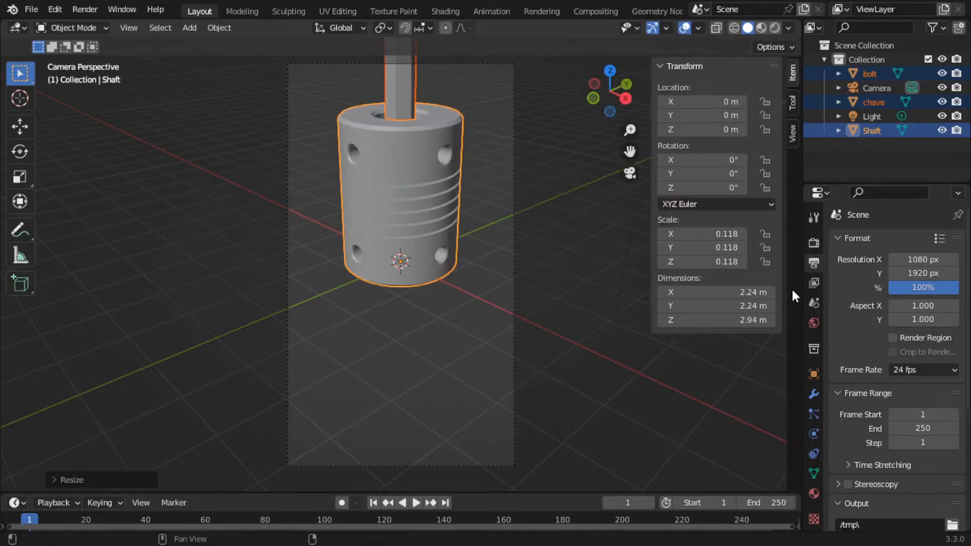
left_click(792, 134)
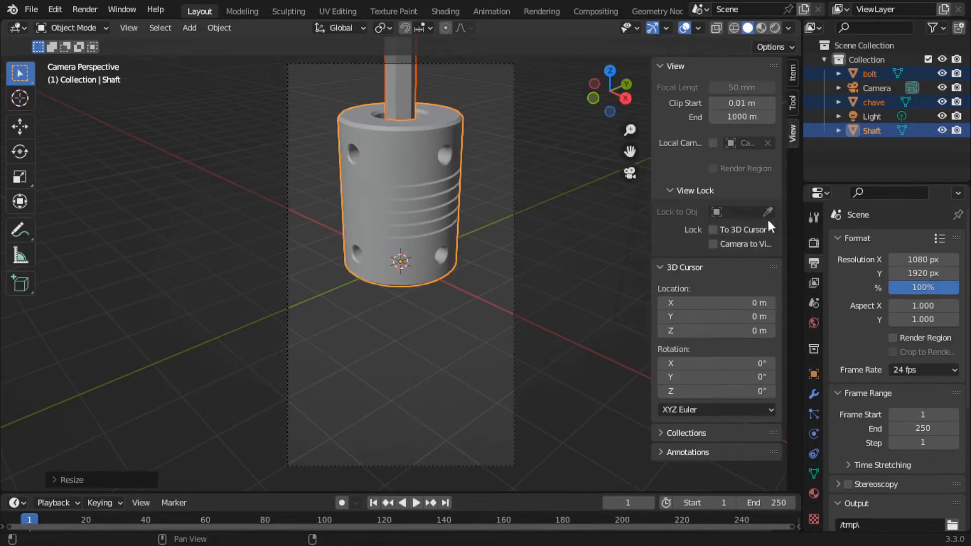
left_click(713, 244)
middle_click_drag(413, 304, 422, 353)
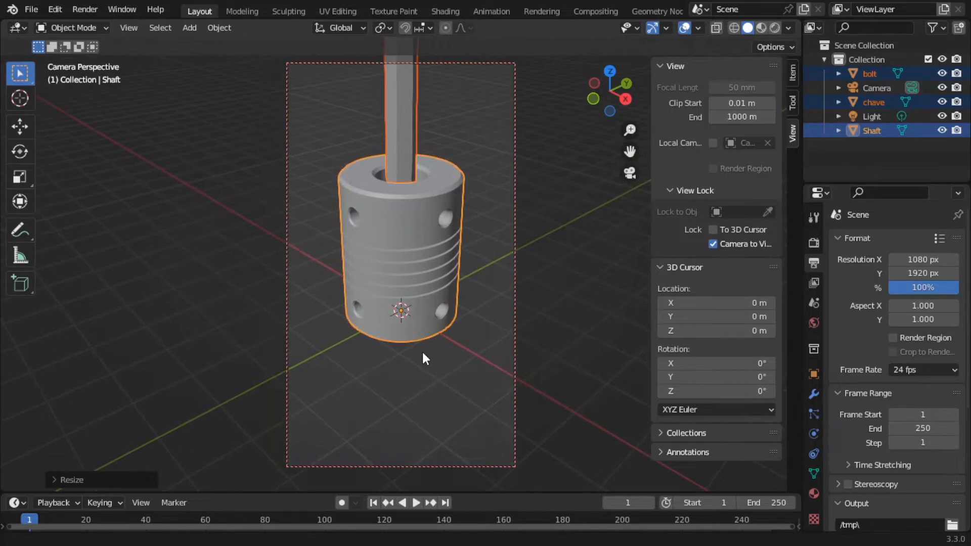
left_click(460, 381)
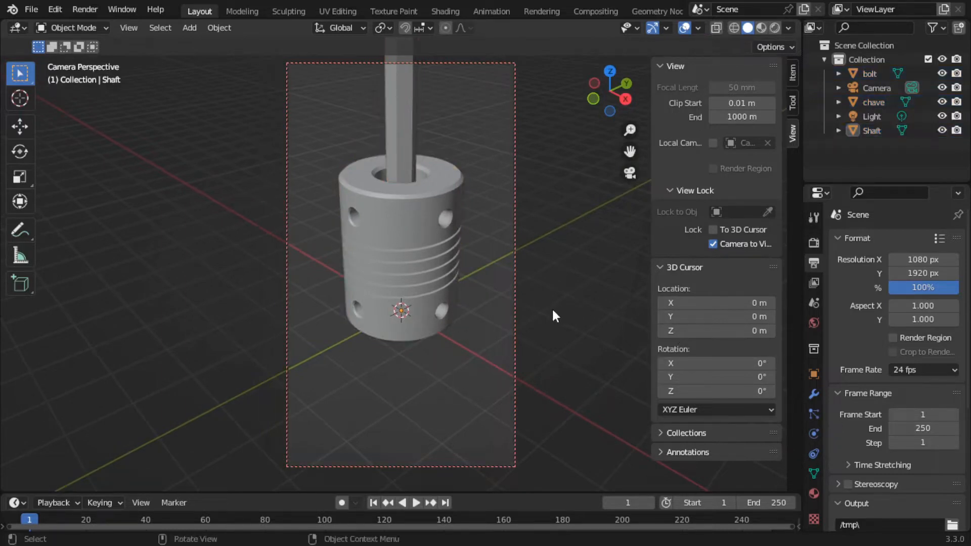
left_click(712, 244)
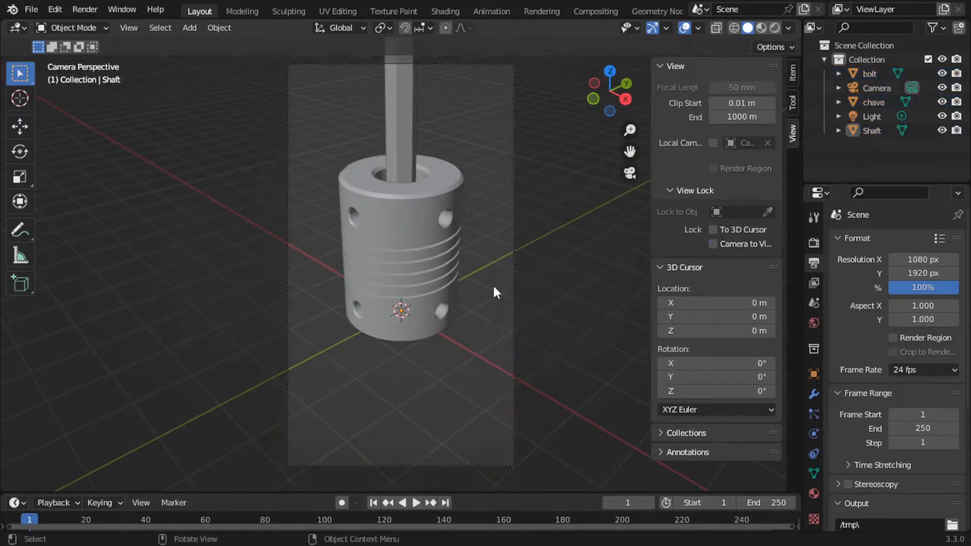
key("n")
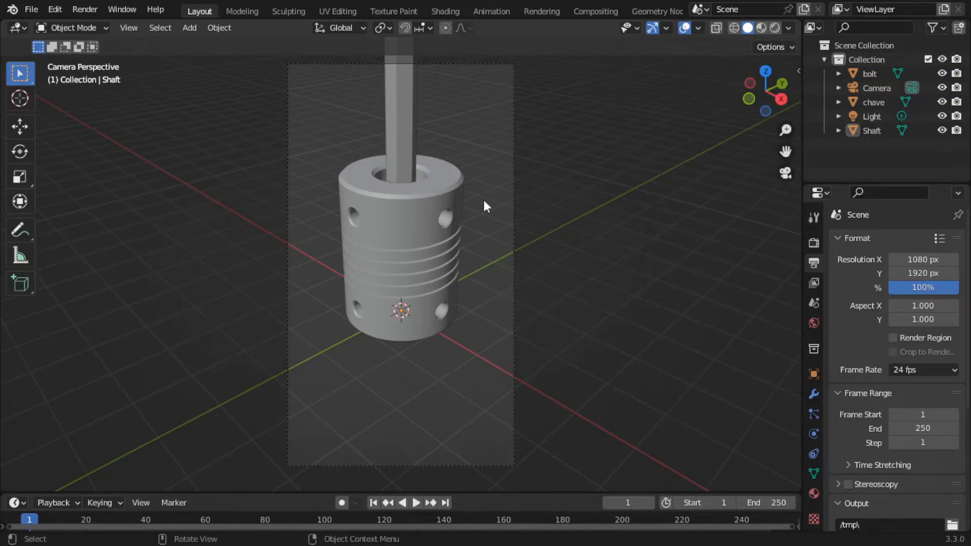
Step: Rotate the bolt -90° about the global X axis
left_click(869, 75)
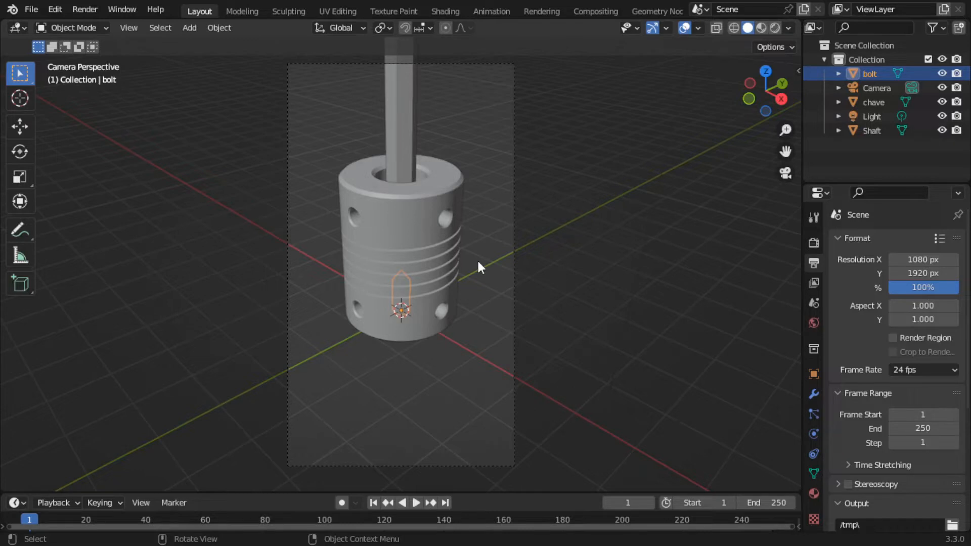
key("r")
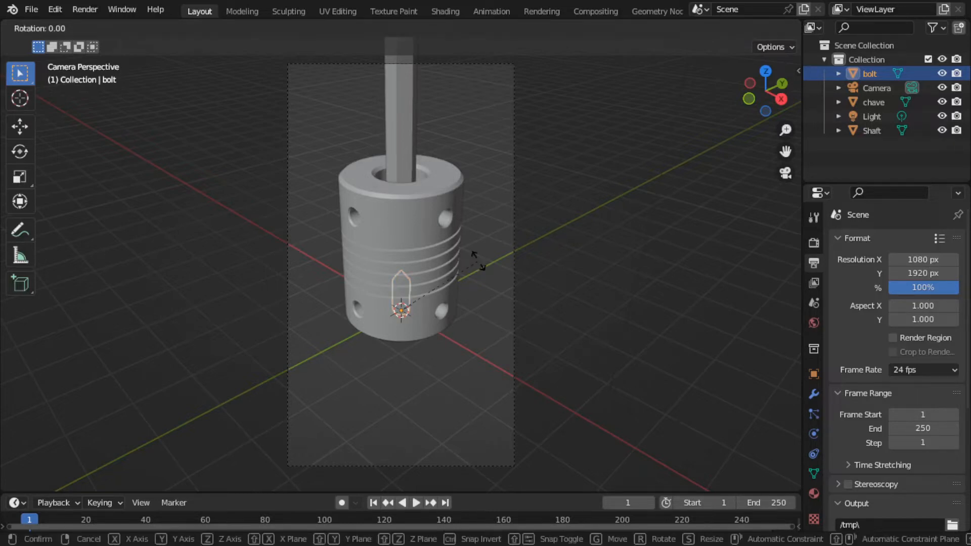
key("x")
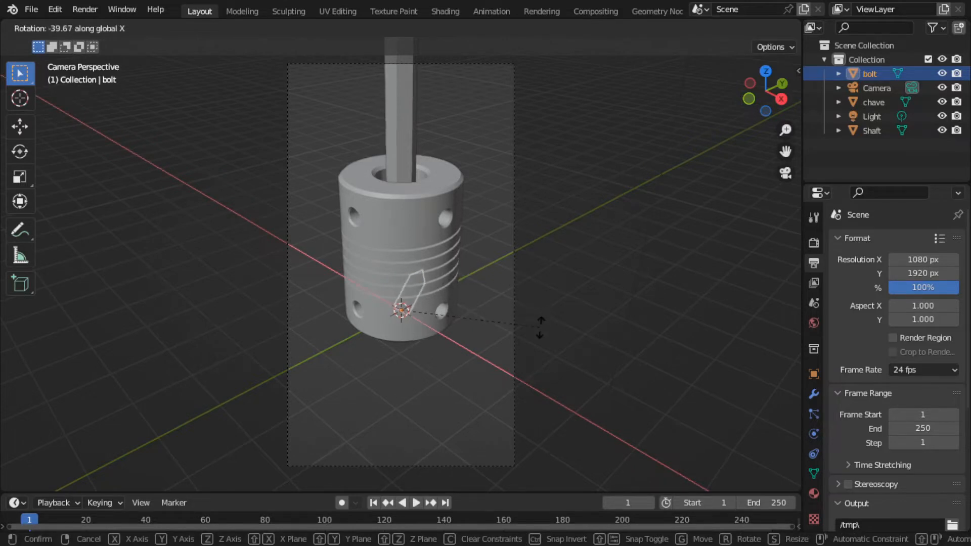
type("-90")
key("Return")
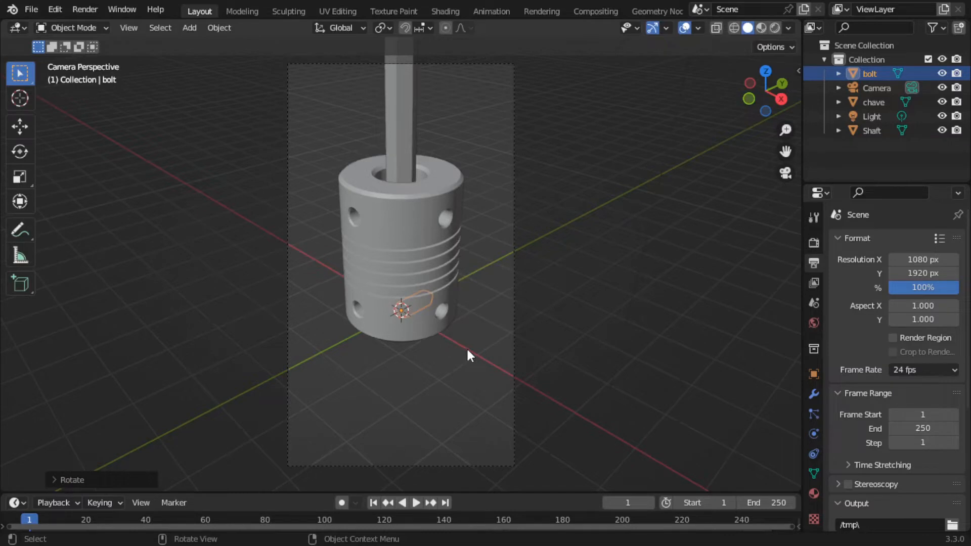
Step: Move the bolt out of the shaft along the negative Y axis until it lies just outside the camera frame
key("g")
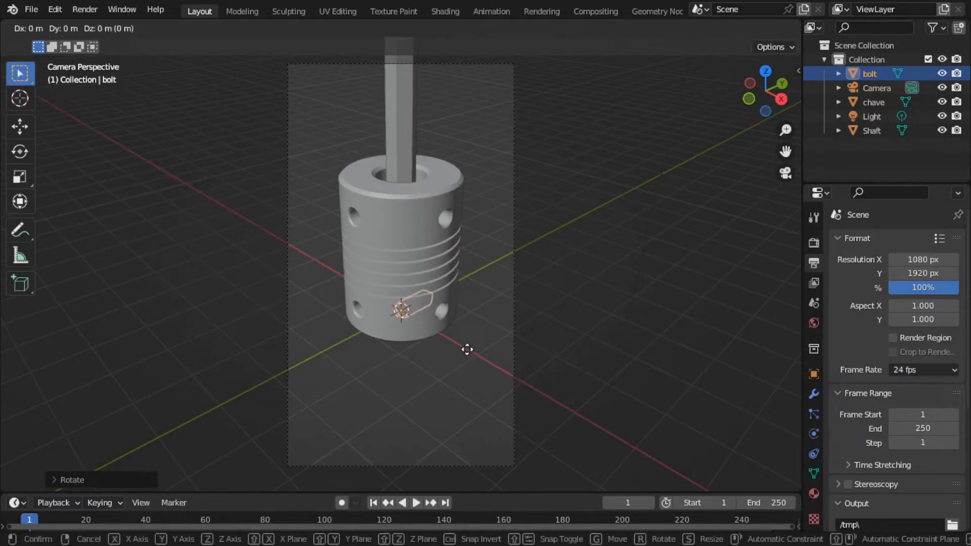
key("y")
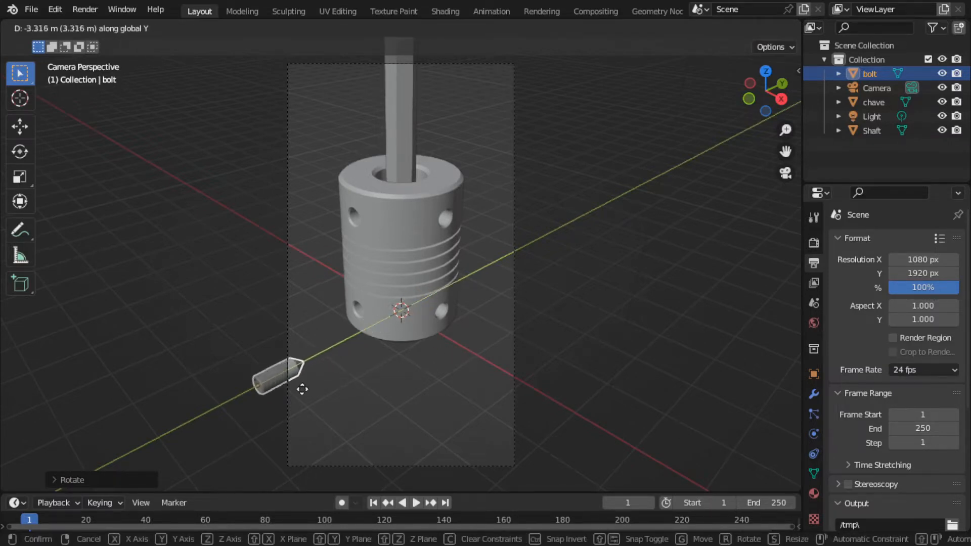
left_click(280, 393)
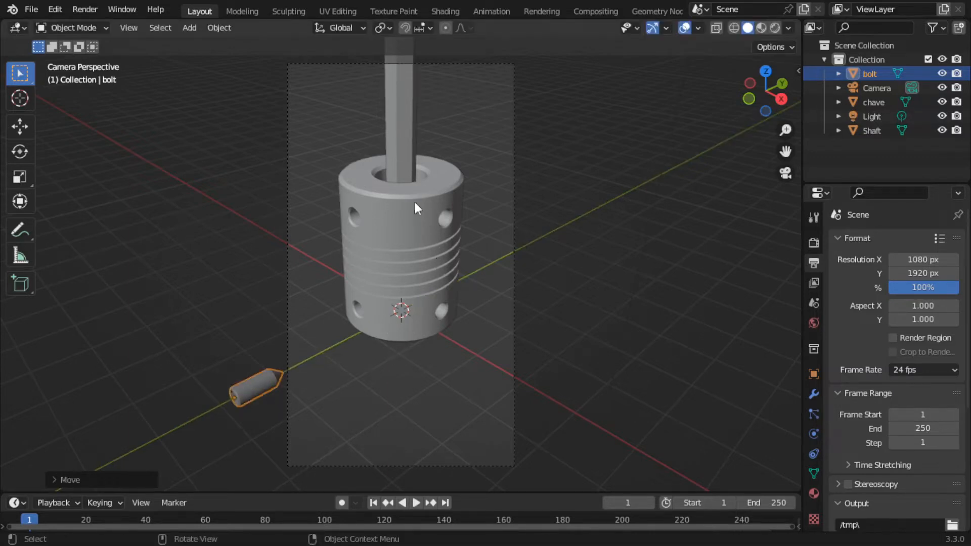
Step: Assign the existing material Material to the shaft and rename it aluminum
left_click(409, 256)
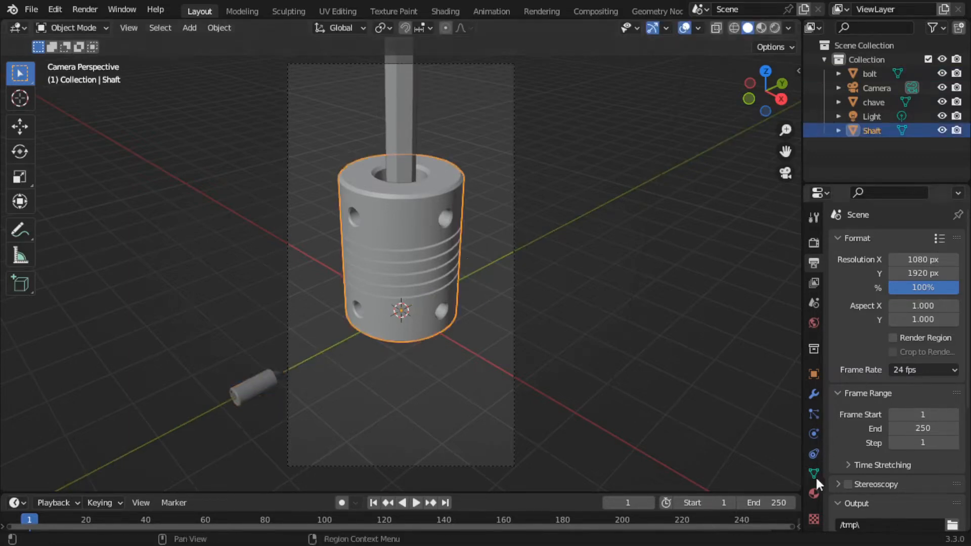
left_click(814, 494)
left_click(838, 301)
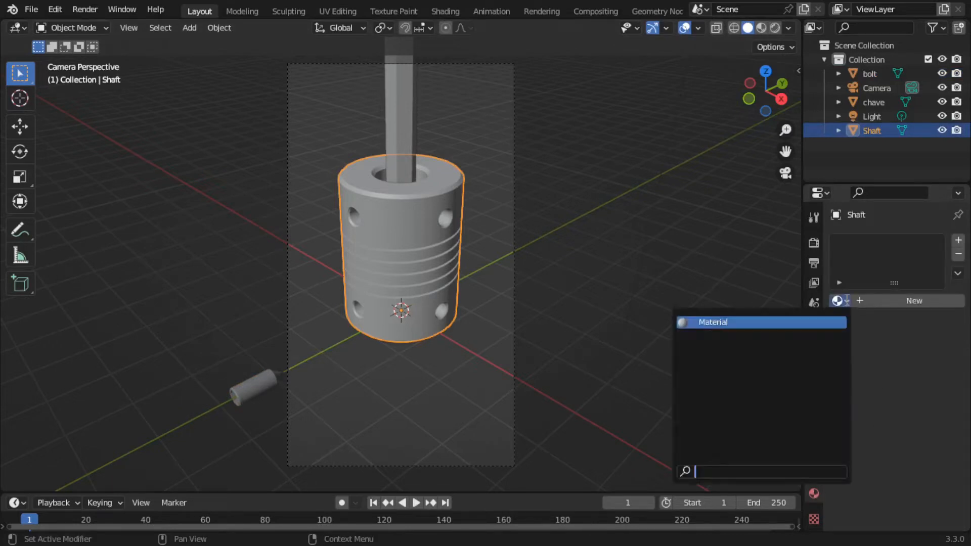
left_click(819, 317)
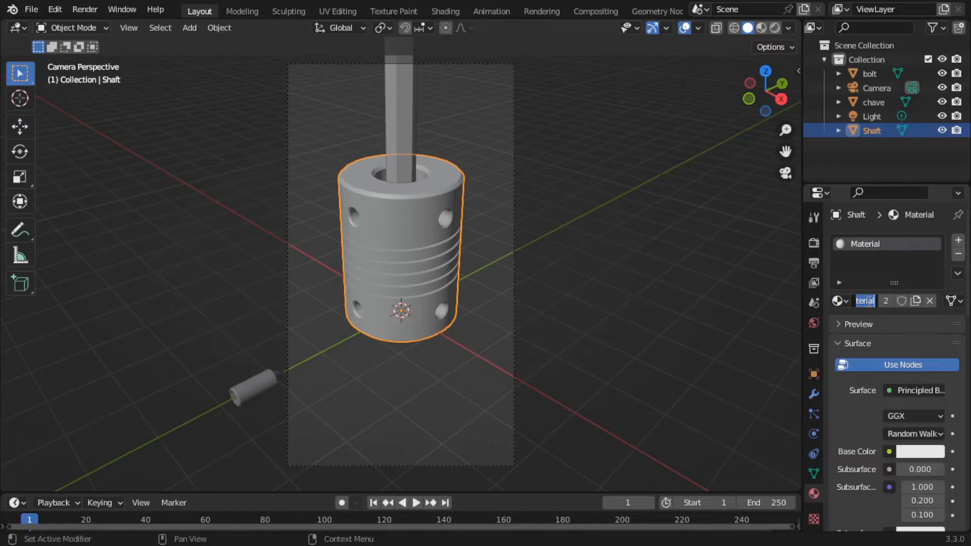
type("min")
type("um")
key("Return")
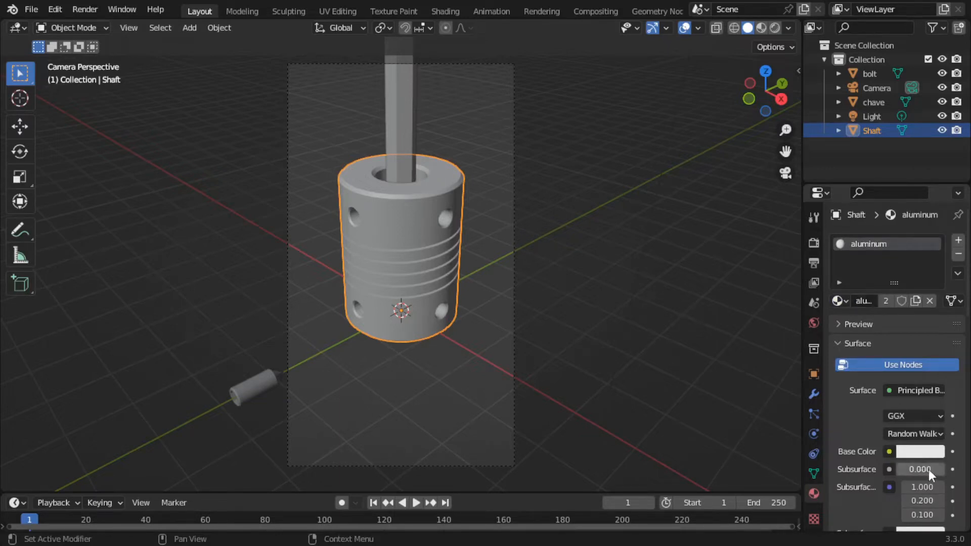
Step: Set the aluminum material's Metallic to about 0.507 and Roughness to about 0.268
scroll(858, 436, "down", 8)
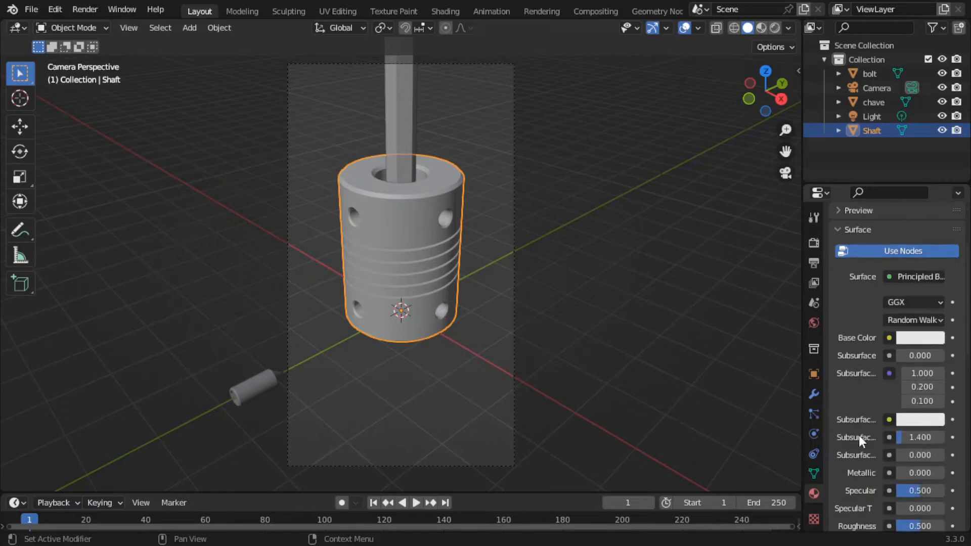
left_click_drag(903, 416, 927, 416)
left_click_drag(918, 470, 908, 470)
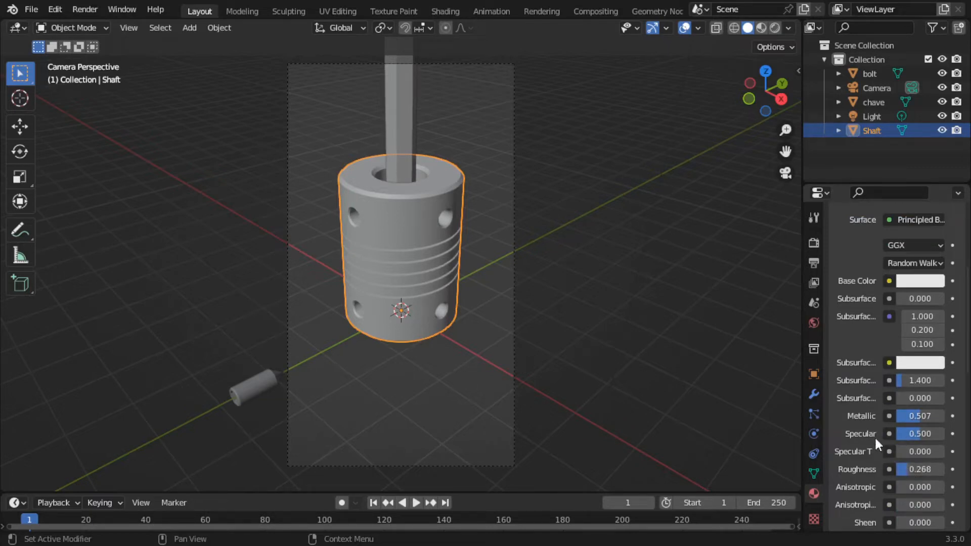
Step: Darken the aluminum material's base color to dark grey and display the viewport in Material Preview shading
scroll(874, 424, "up", 3)
left_click(911, 340)
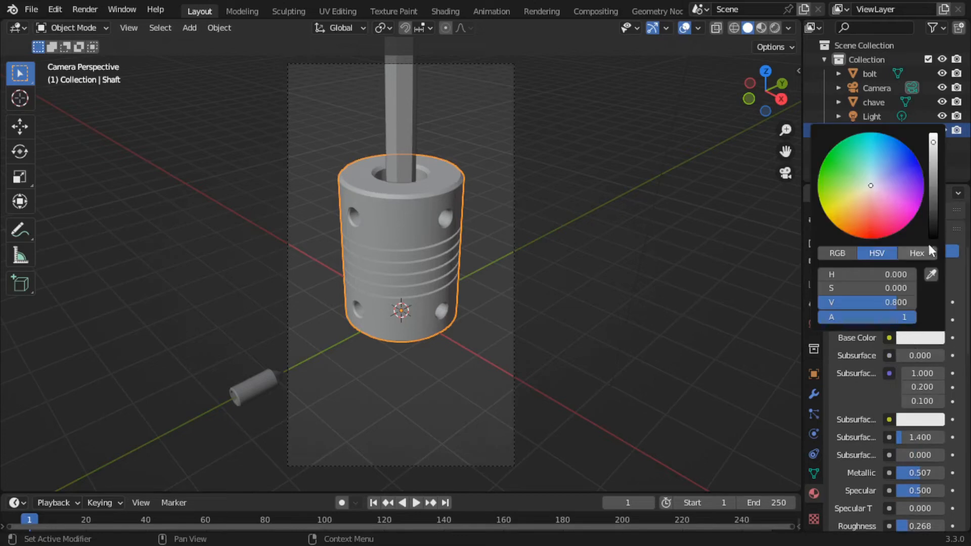
left_click_drag(933, 152, 934, 212)
left_click(773, 29)
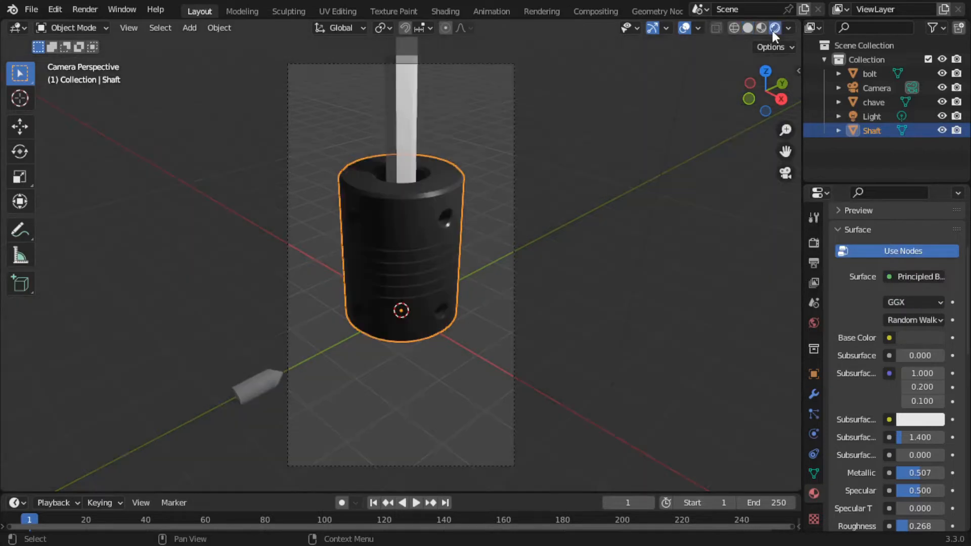
left_click(760, 28)
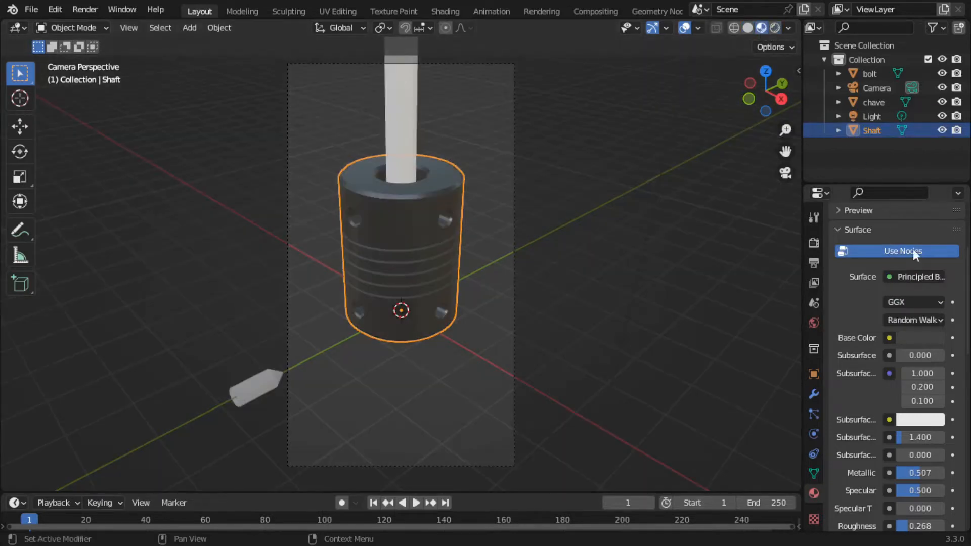
Step: Lower the brightness of the aluminum material's subsurface color to a value of about 0.487
left_click(929, 420)
left_click_drag(933, 286, 933, 243)
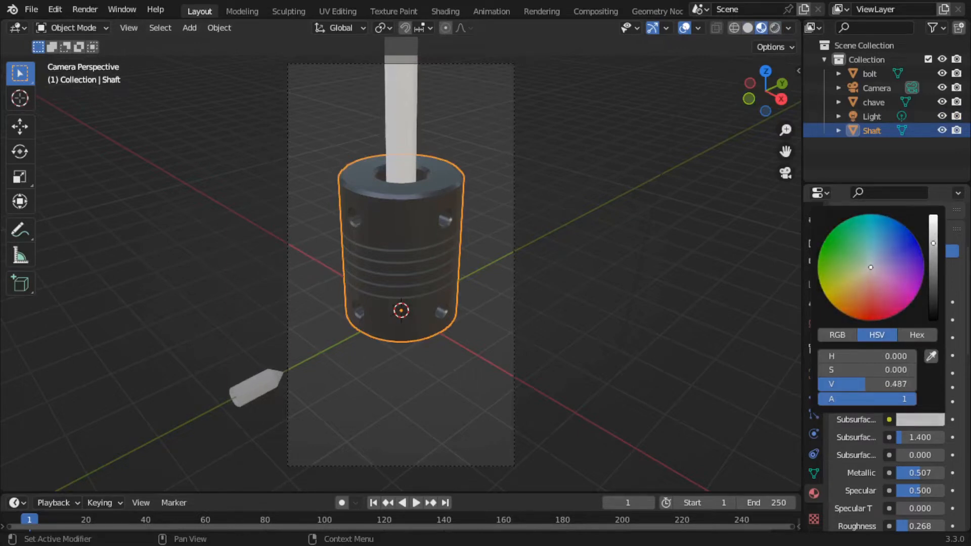
Step: Brighten the aluminum material's base color to a grey with a value of about 0.311
left_click(954, 284)
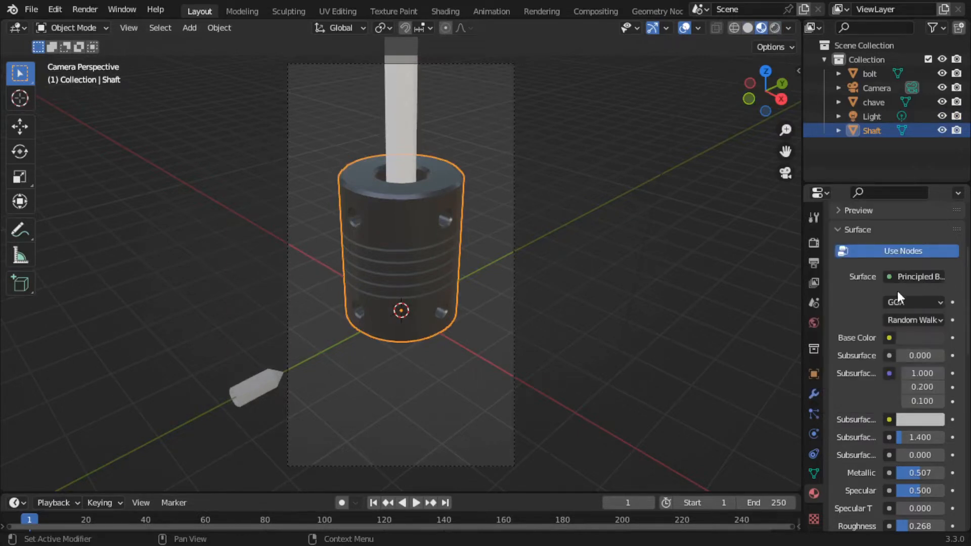
scroll(897, 293, "up", 5)
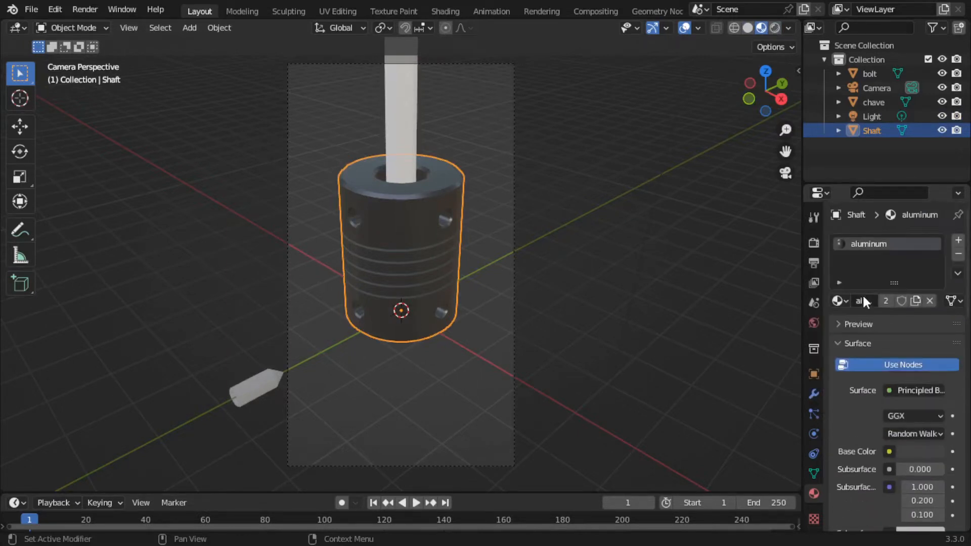
left_click(917, 452)
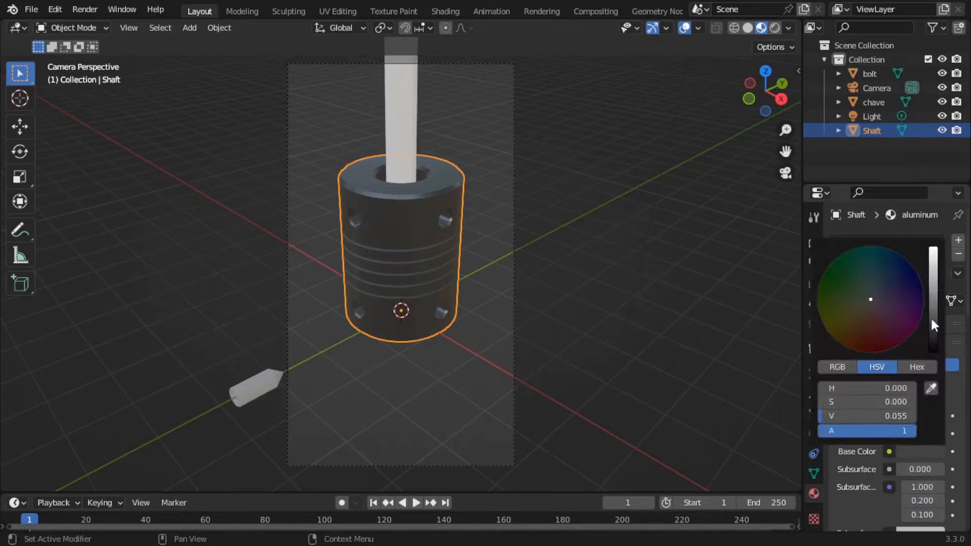
left_click_drag(934, 323, 933, 289)
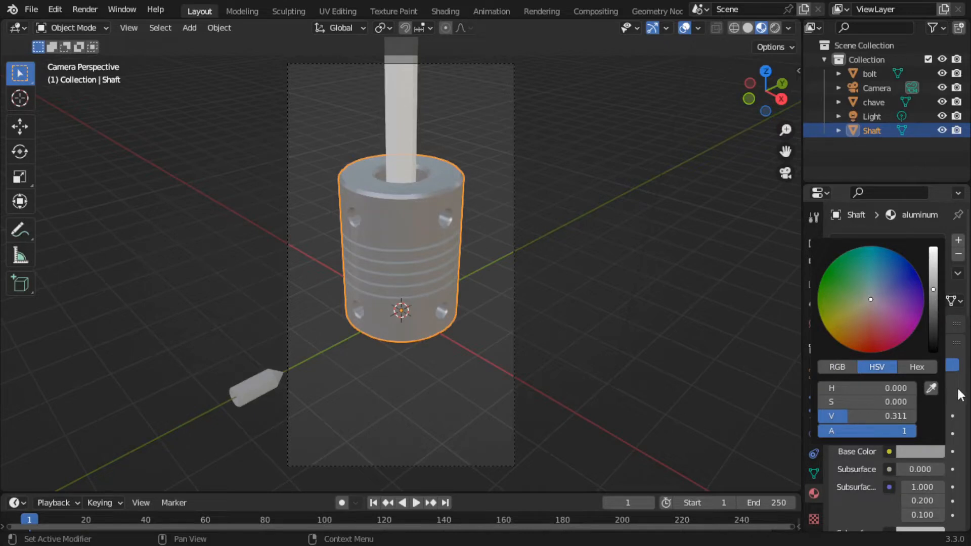
Step: Set the aluminum material's Metallic to about 0.739 and Roughness to about 0.254
scroll(868, 435, "down", 5)
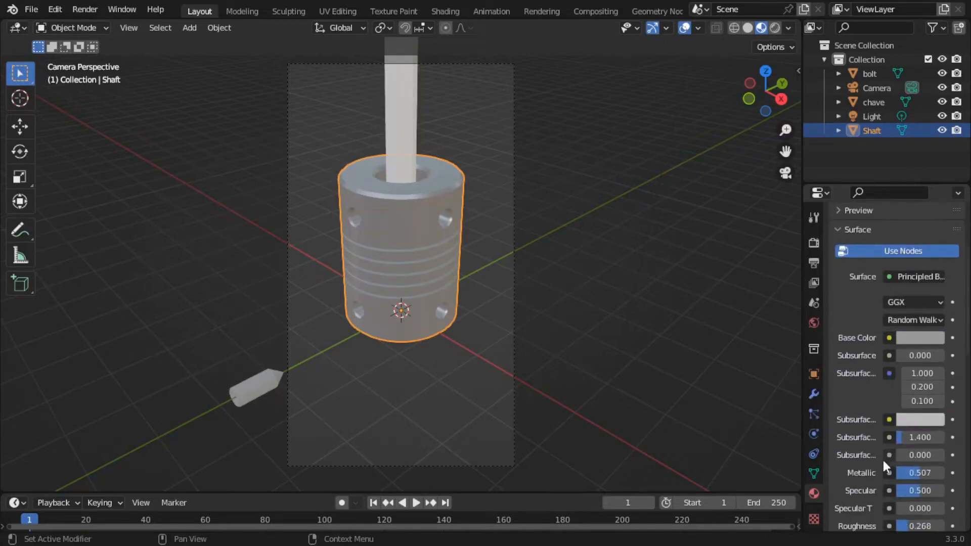
mouse_move(915, 474)
left_mouse_down()
mouse_move(927, 474)
mouse_move(908, 469)
left_mouse_up()
scroll(866, 473, "down", 3)
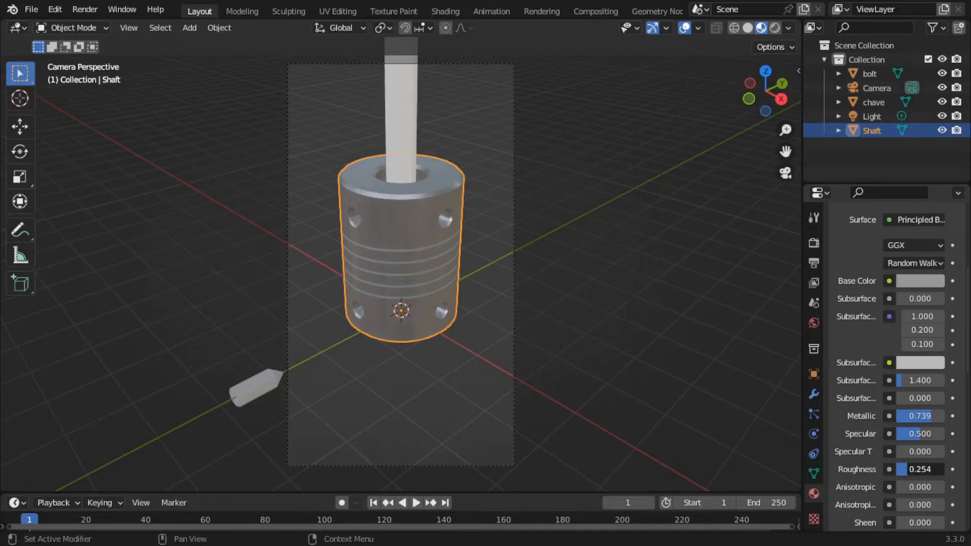
scroll(856, 382, "up", 9)
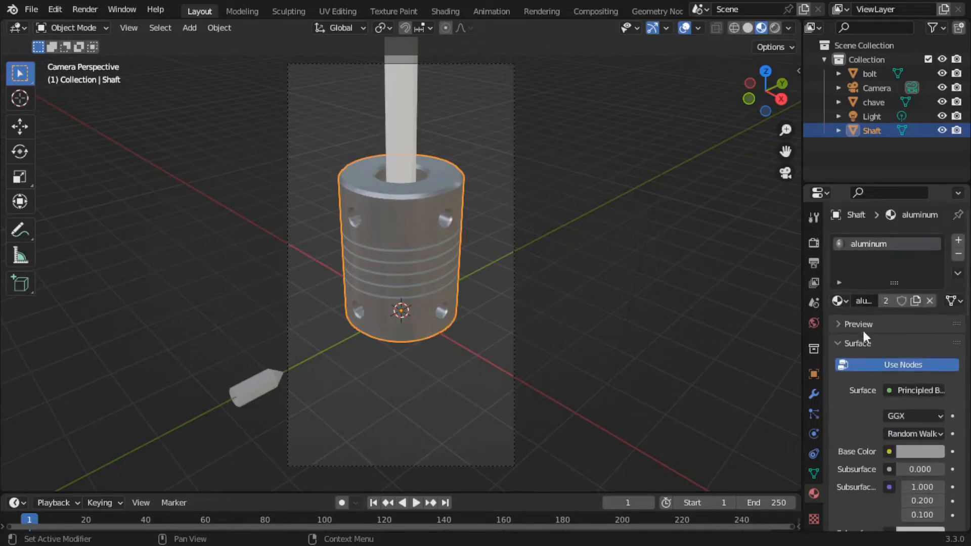
Step: Create a new material named bolt on the bolt object and darken its base color to black
left_click(266, 386)
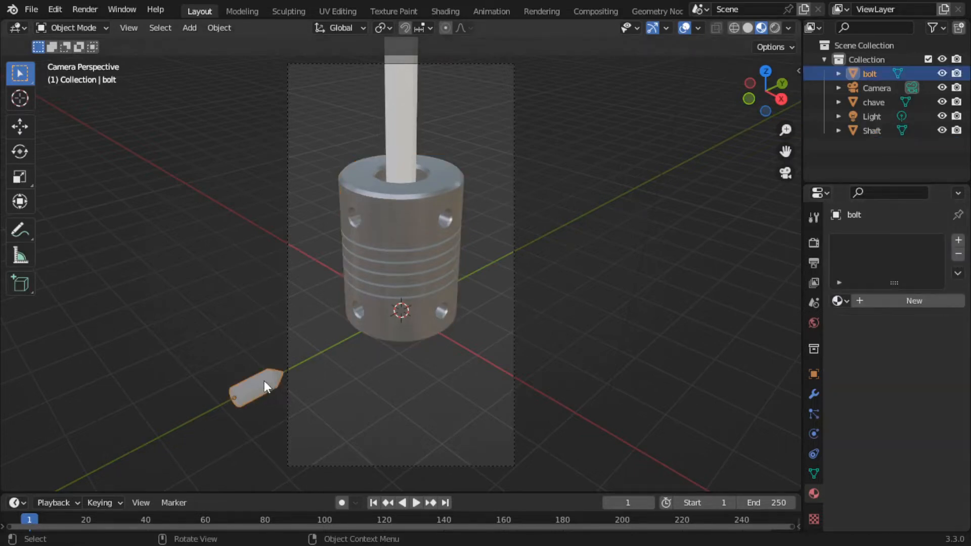
left_click(875, 297)
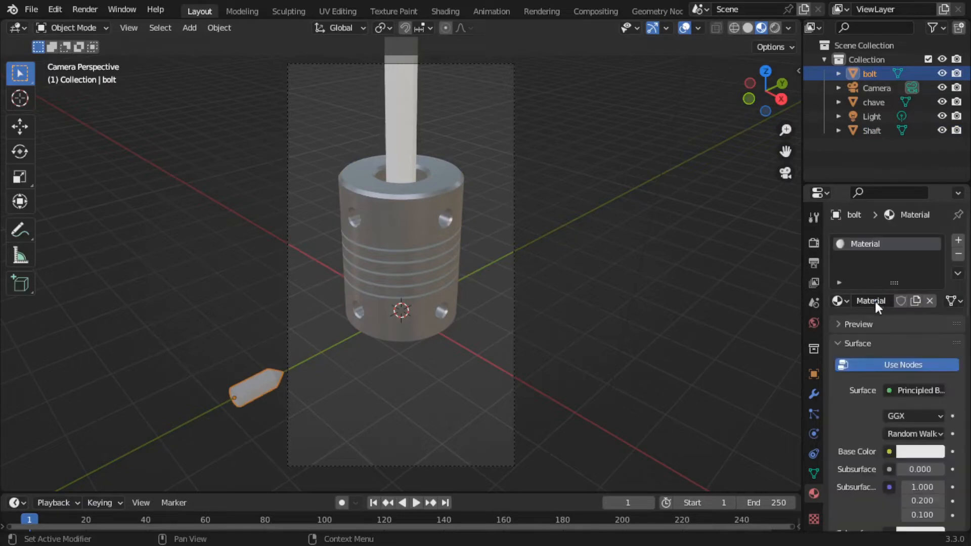
type("bolt")
key("Return")
left_click(929, 451)
left_click_drag(933, 307, 933, 354)
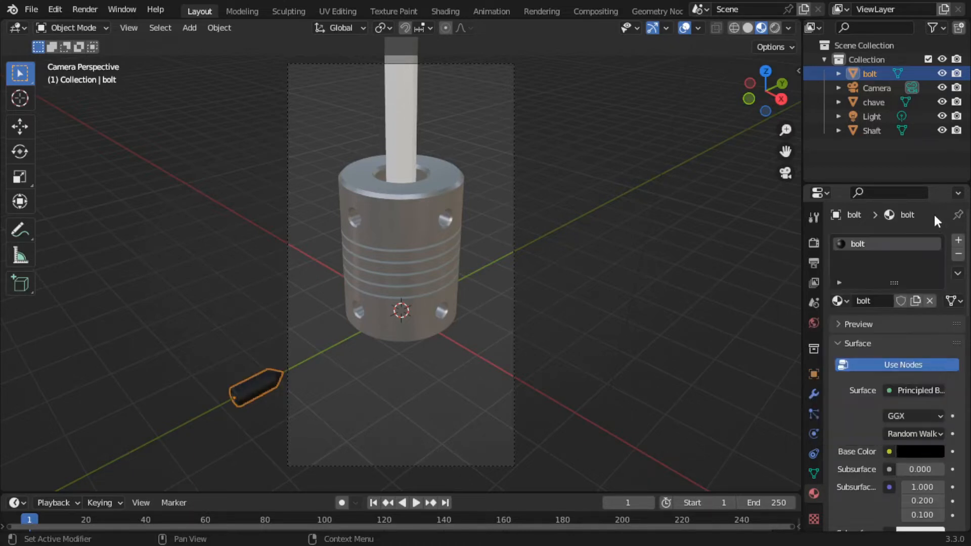
Step: Assign the existing bolt material to the hex key object chave
left_click(409, 126)
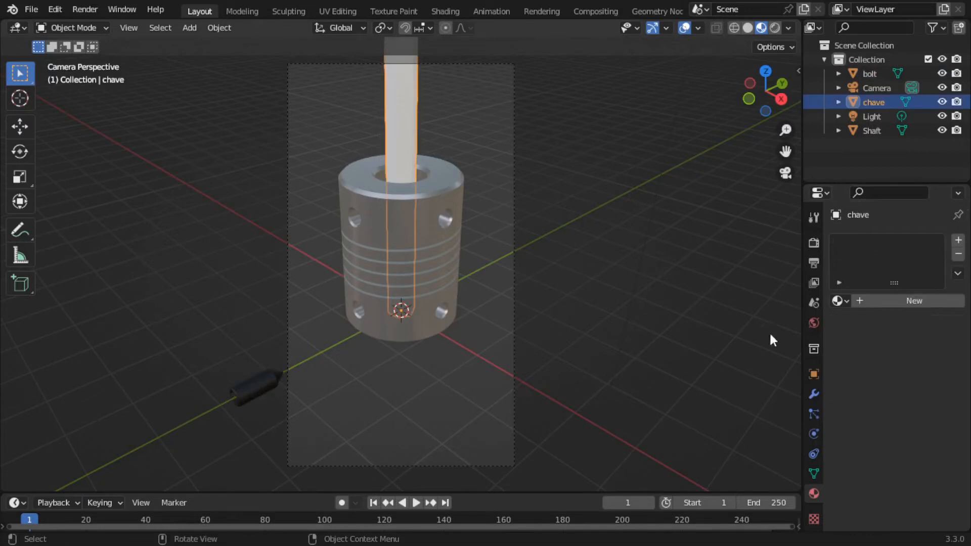
left_click(845, 301)
left_click(736, 340)
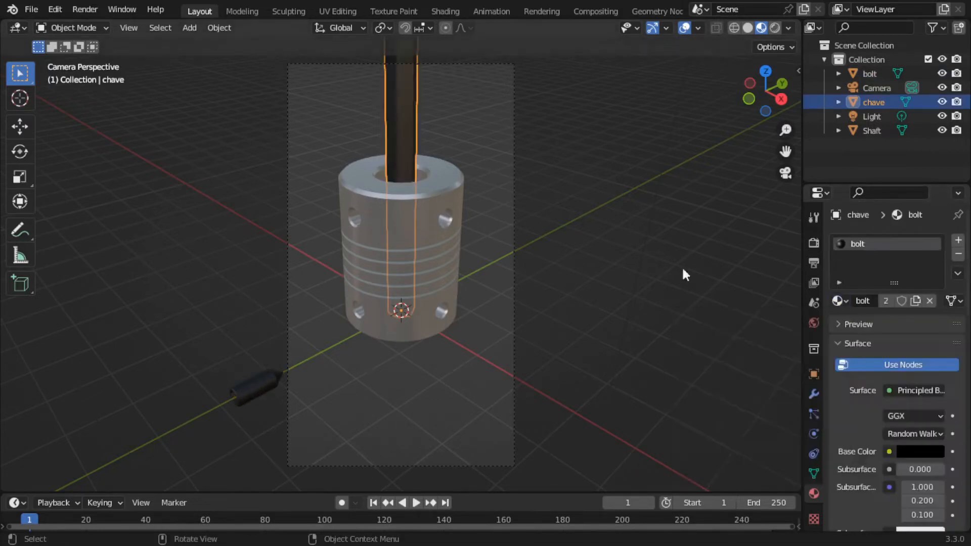
Step: Rotate the hex key 90 degrees about the global X axis so it lies along the Y axis
left_click(422, 148)
left_click(418, 149)
key("r")
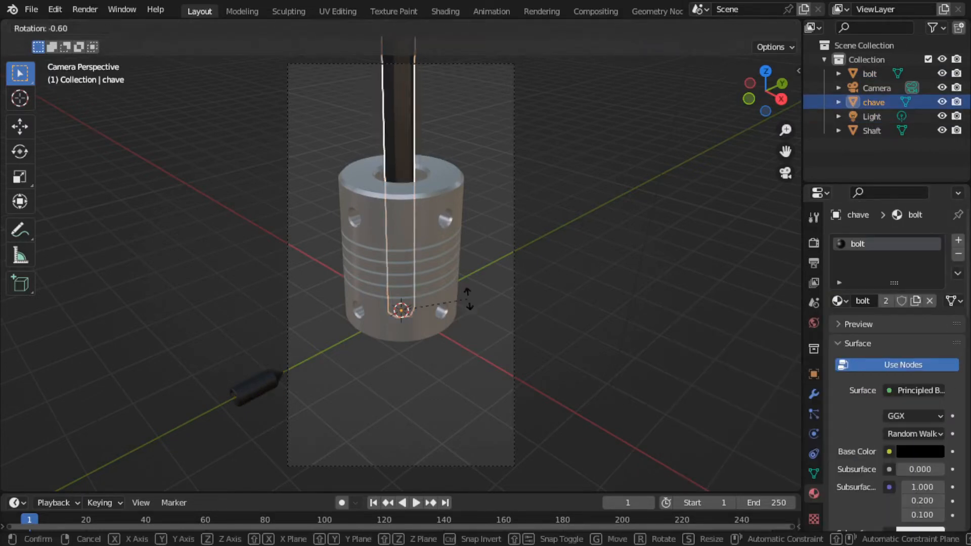
key("x")
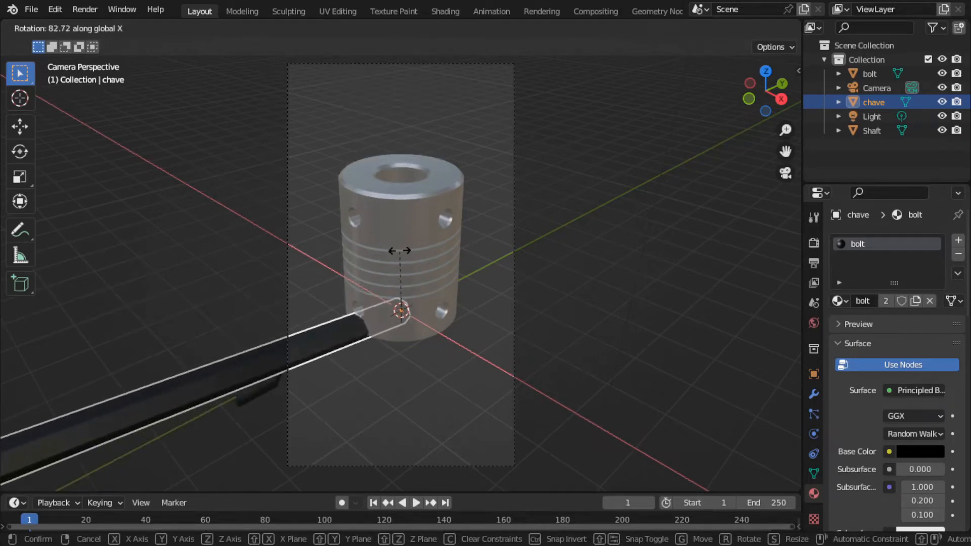
type("90")
key("Return")
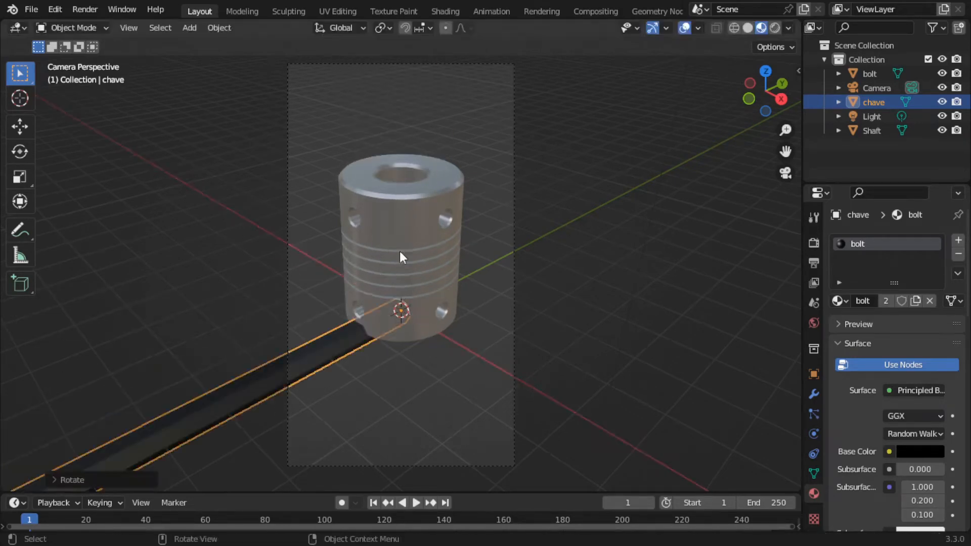
Step: Scale the hex key down uniformly to a little under half its size
scroll(399, 250, "down", 4)
scroll(400, 251, "down", 2)
scroll(387, 264, "up", 8)
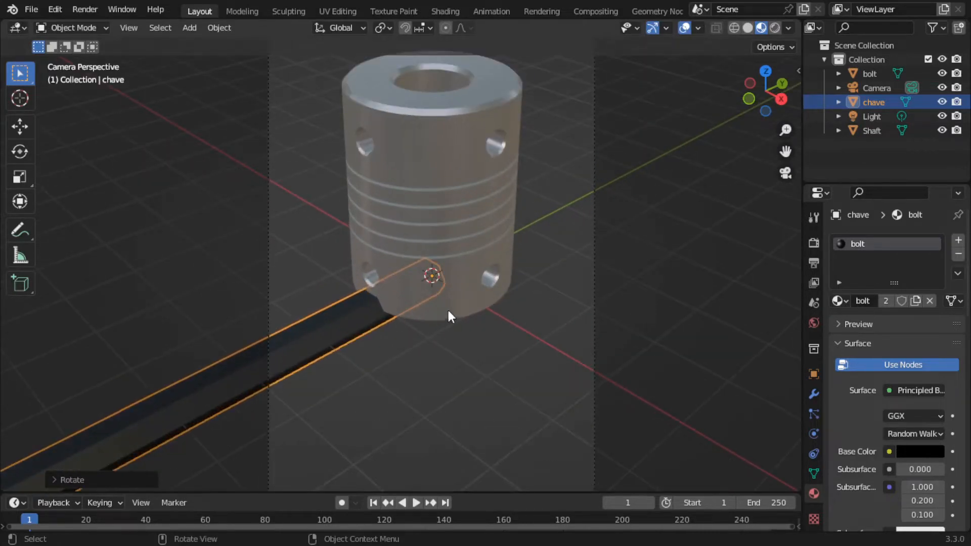
key("s")
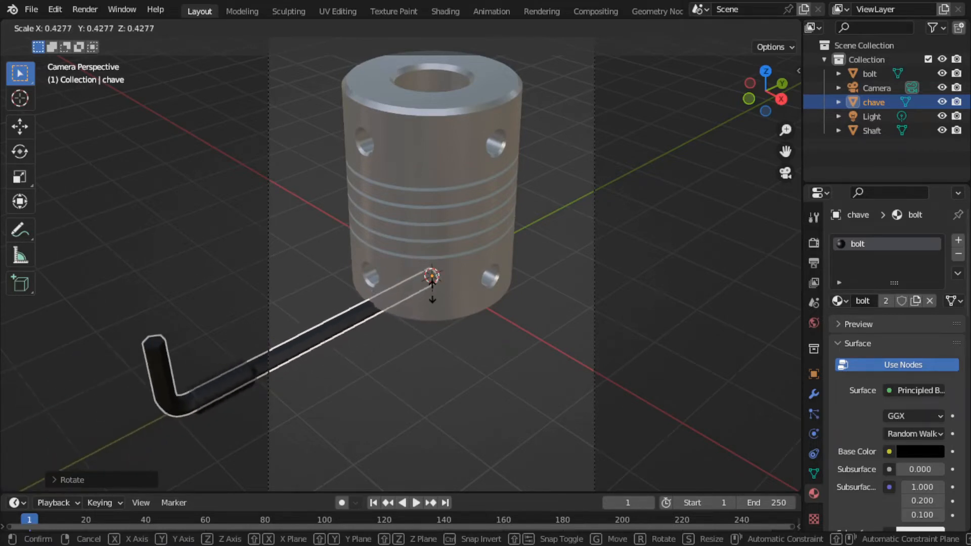
left_click(417, 303)
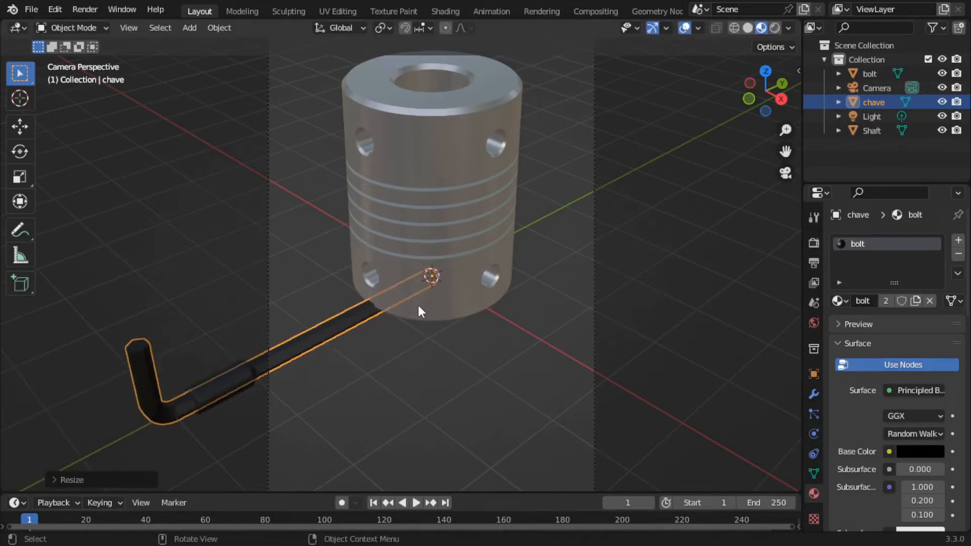
scroll(394, 334, "down", 1)
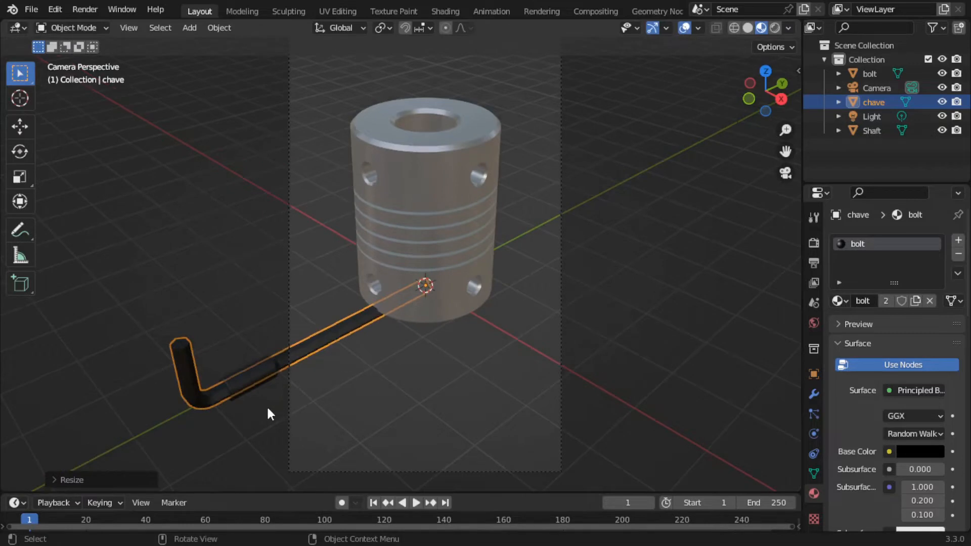
Step: Move the hex key along the negative Y axis until its straight tip sits just behind the bolt's flat end
scroll(268, 411, "up", 1)
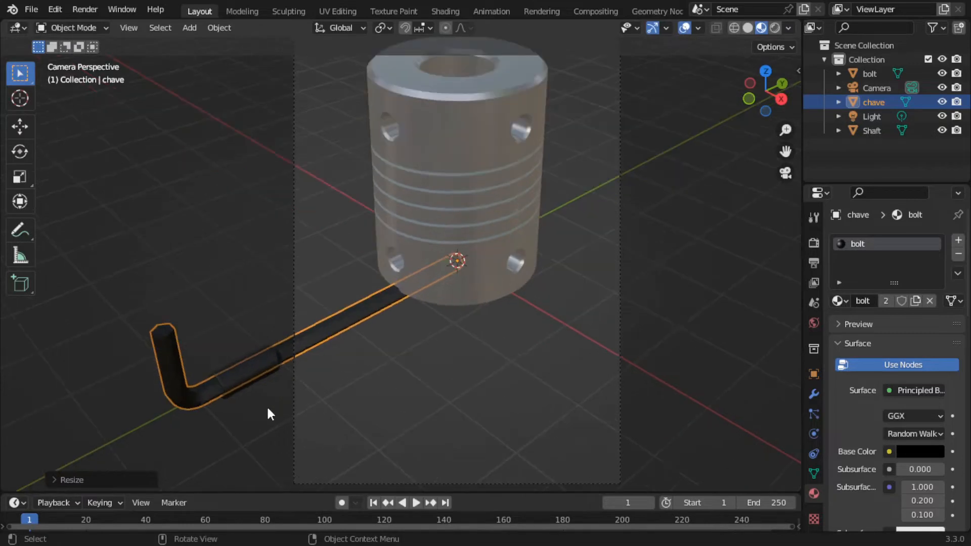
key("g")
key("y")
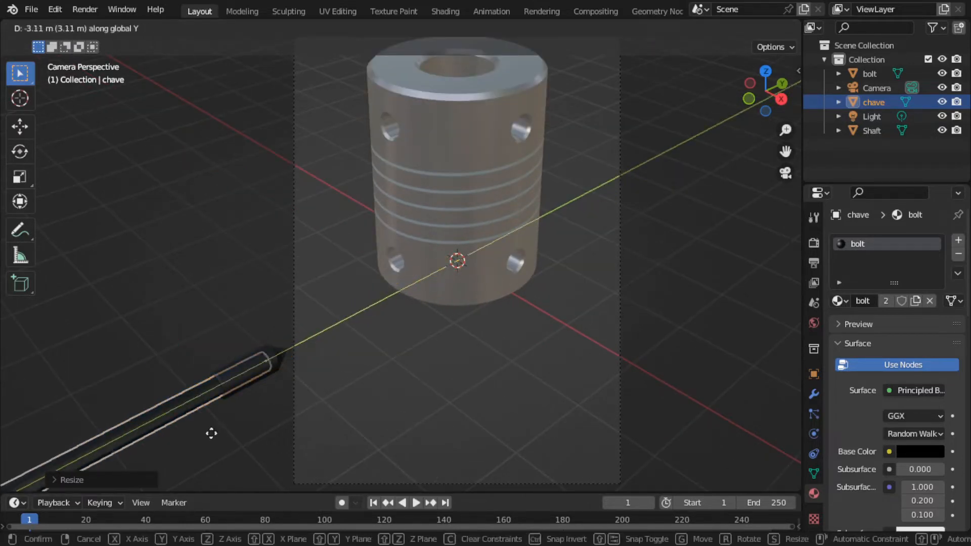
left_click(147, 453)
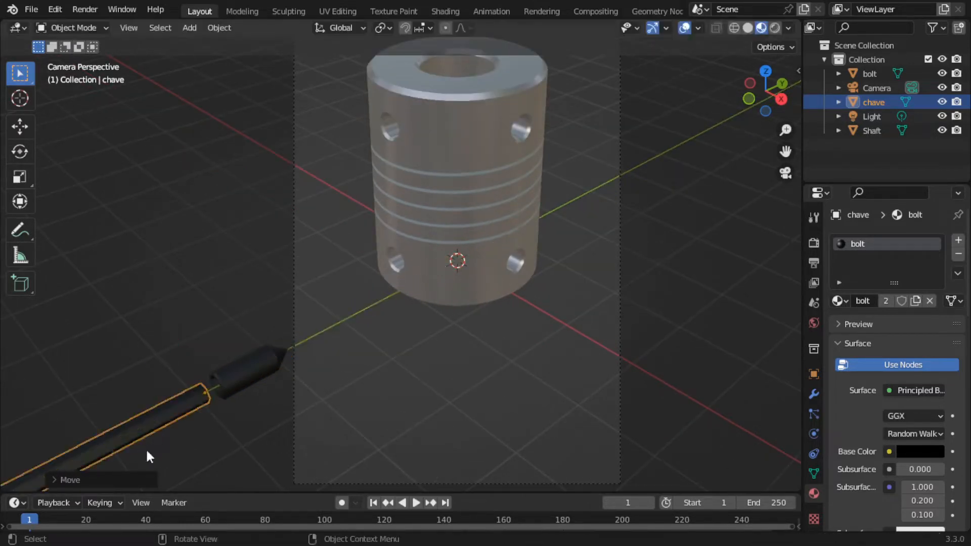
scroll(282, 396, "down", 2)
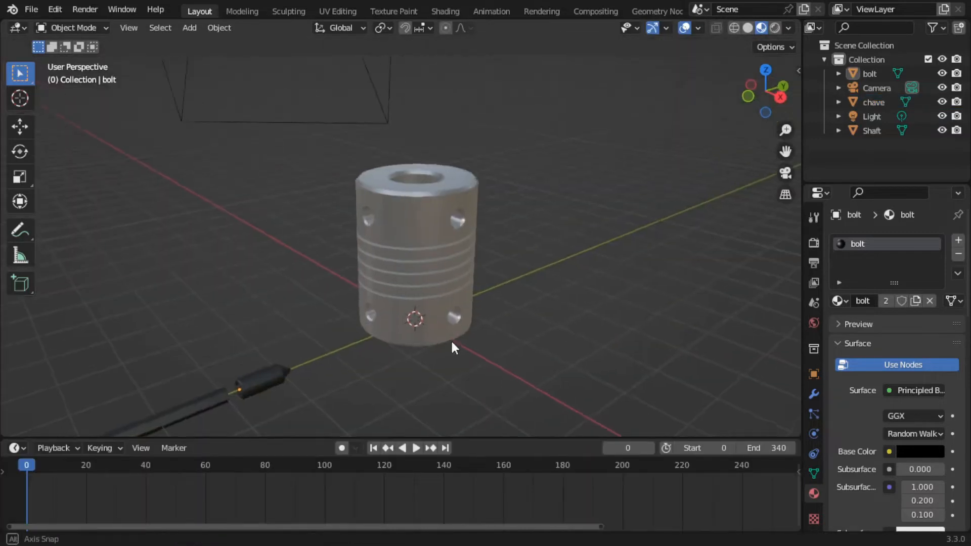
Step: In the right orthographic view, move the bolt along Y until its flat end meets the shaft's outer wall
middle_click_drag(456, 347, 503, 330)
key("KP_5")
scroll(493, 245, "down", 3)
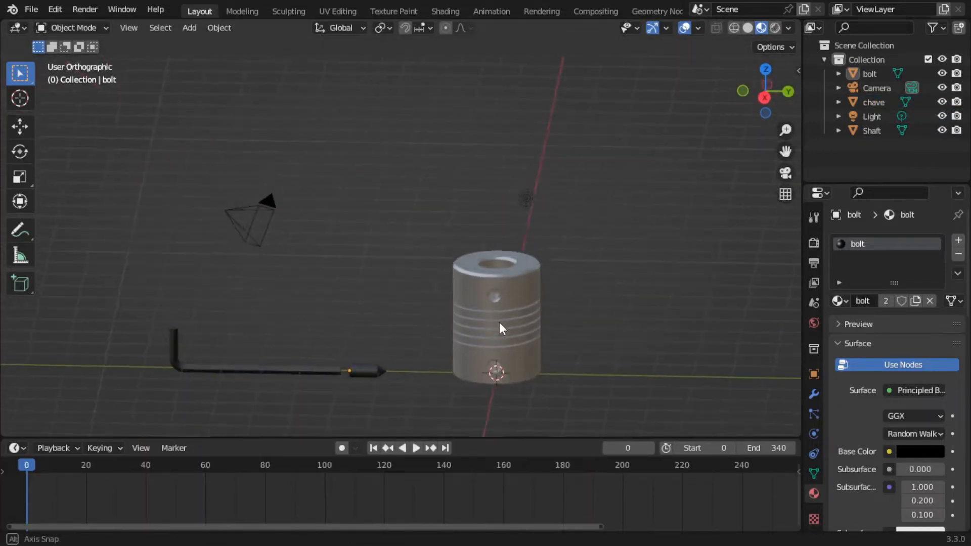
left_click(763, 98)
scroll(438, 360, "up", 5)
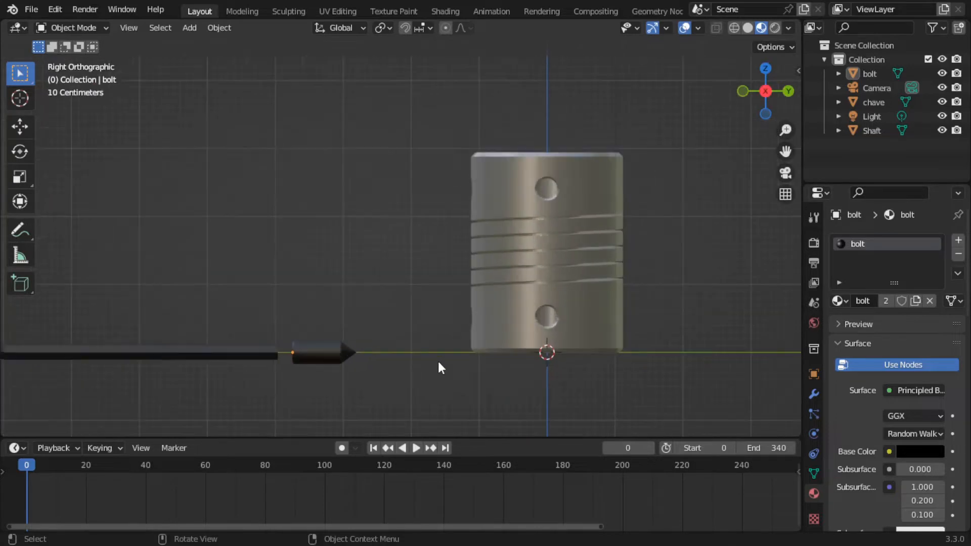
scroll(385, 357, "up", 2)
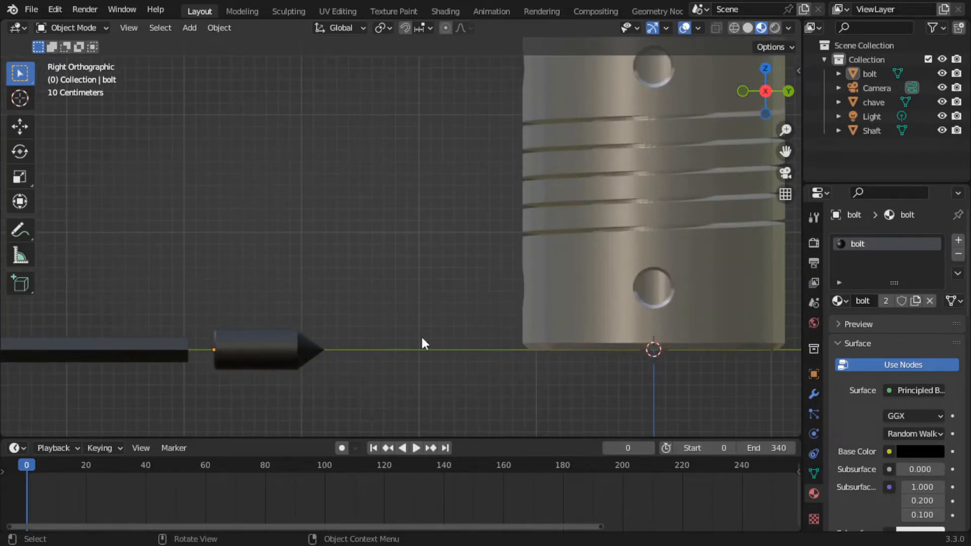
left_click(314, 357)
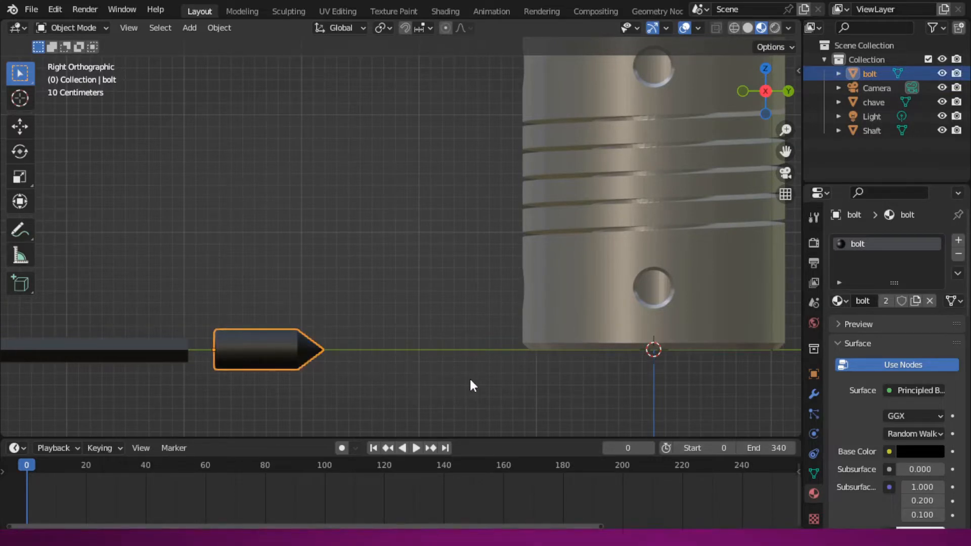
key("g")
key("y")
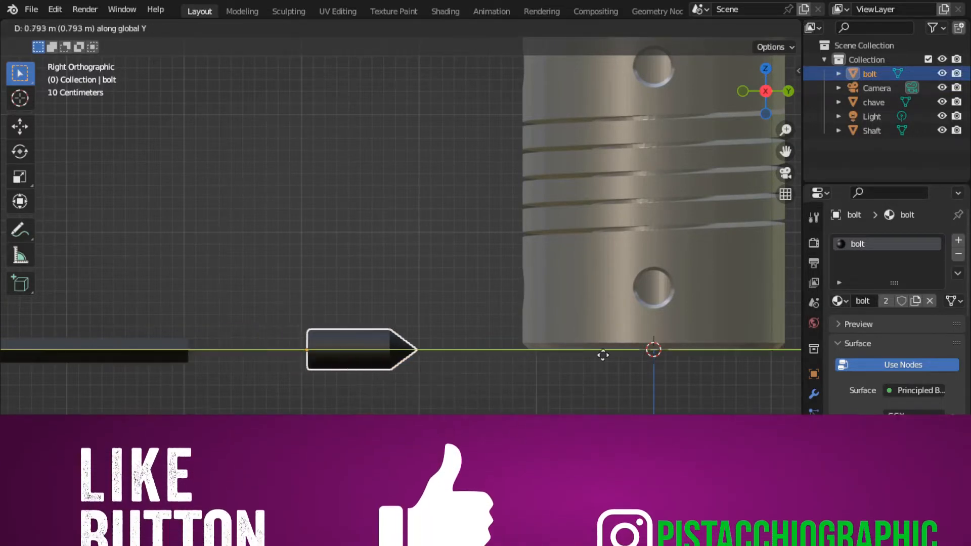
left_click(776, 346)
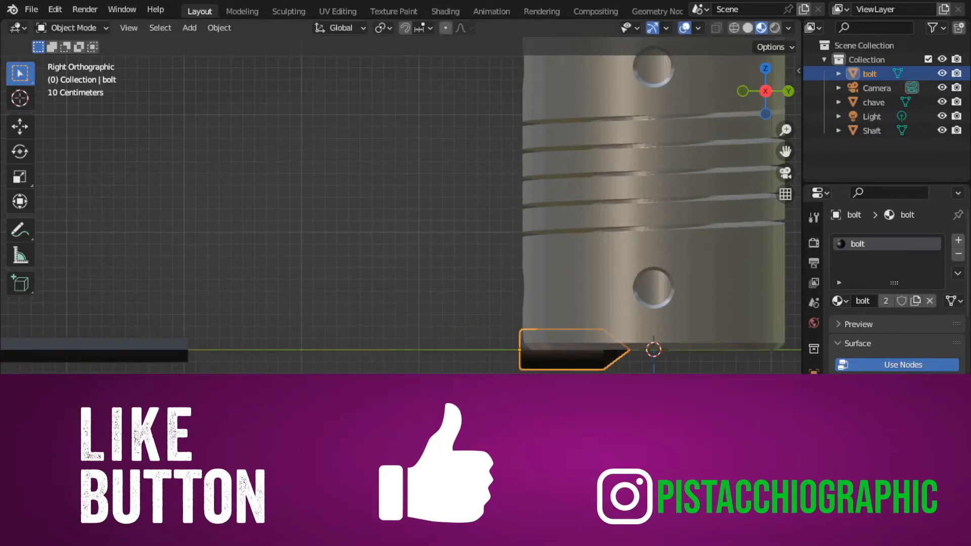
Step: Raise the bolt along Z to the height of the shaft's lower screw hole
key("g")
key("z")
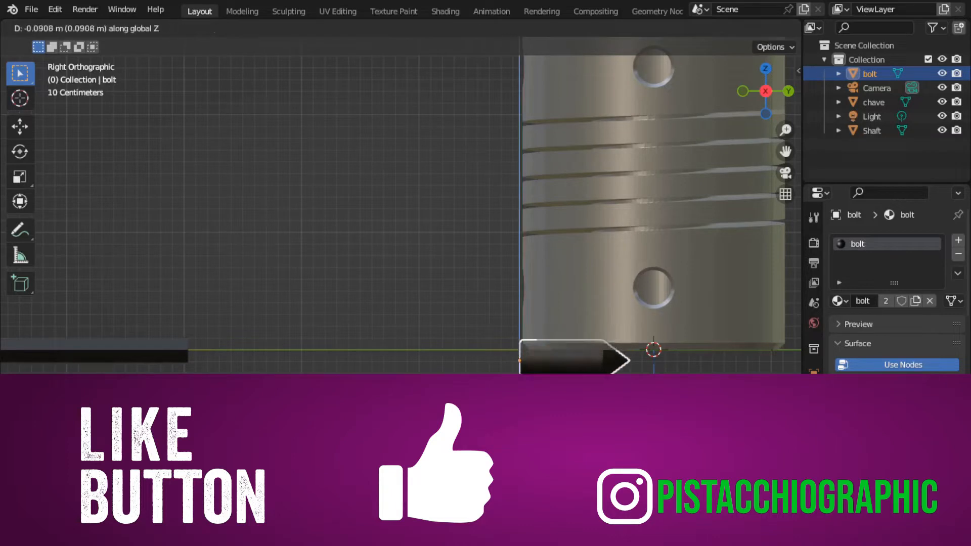
left_click(531, 352)
Step: Hide the hex key and, in the front orthographic view, nudge the bolt up along Z to center it in the hole
middle_click_drag(531, 352, 670, 372)
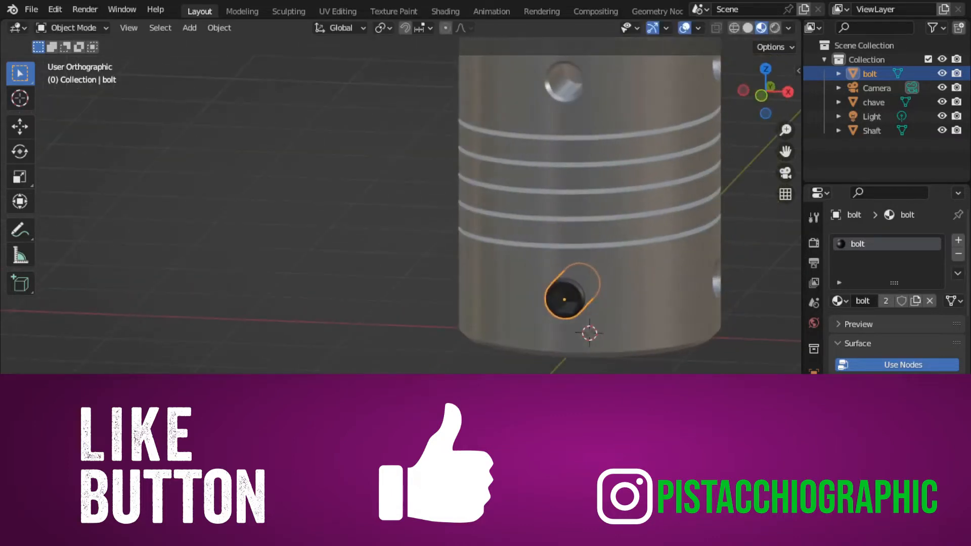
left_click(766, 108)
scroll(581, 294, "up", 3)
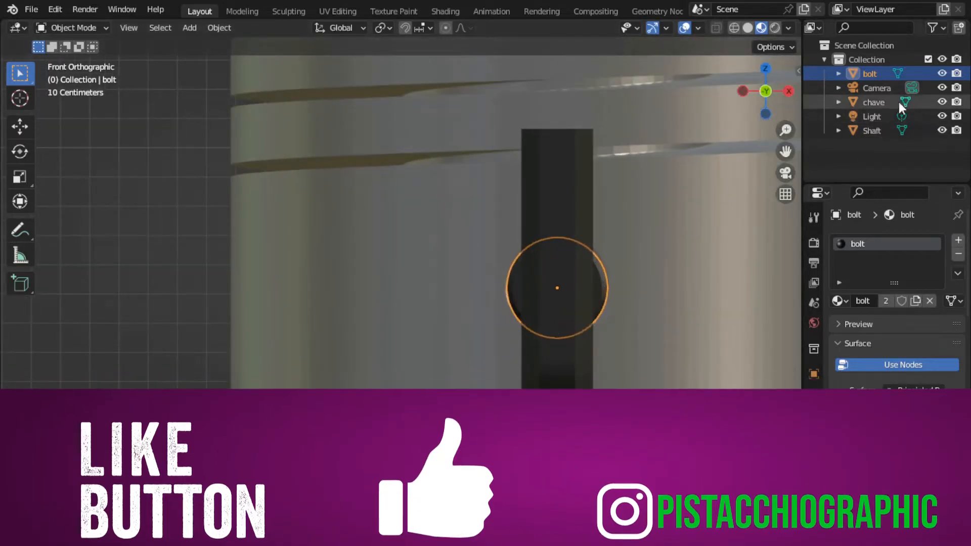
left_click(942, 101)
scroll(555, 272, "up", 4)
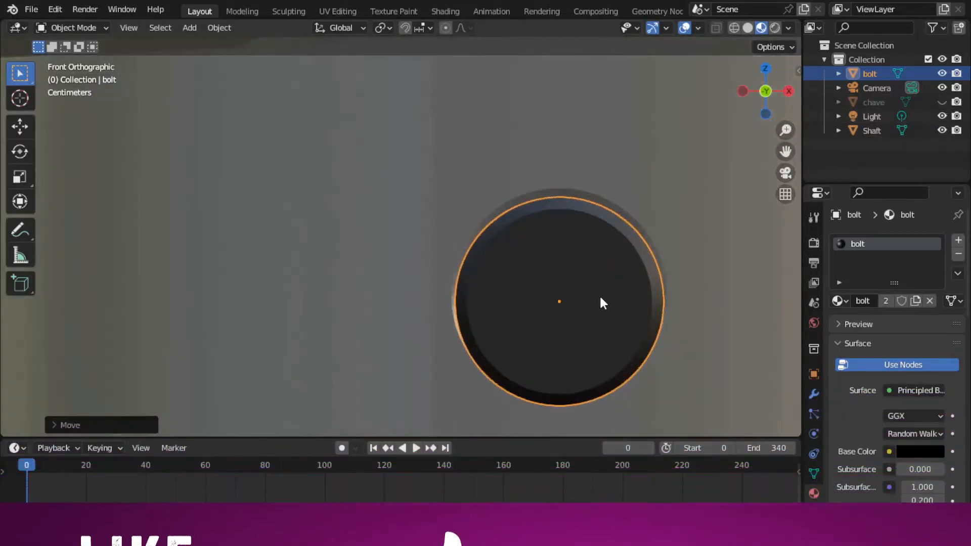
key("g")
key("z")
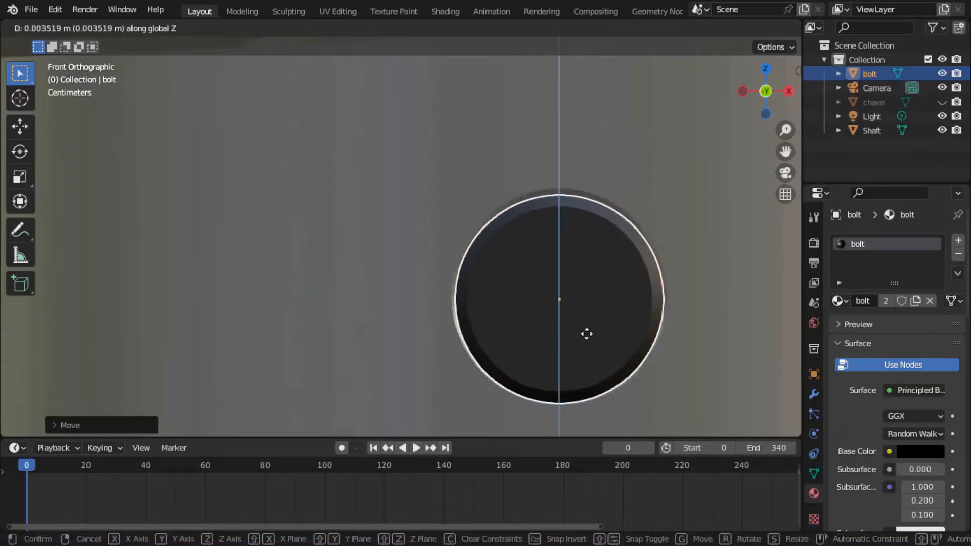
left_click(590, 335)
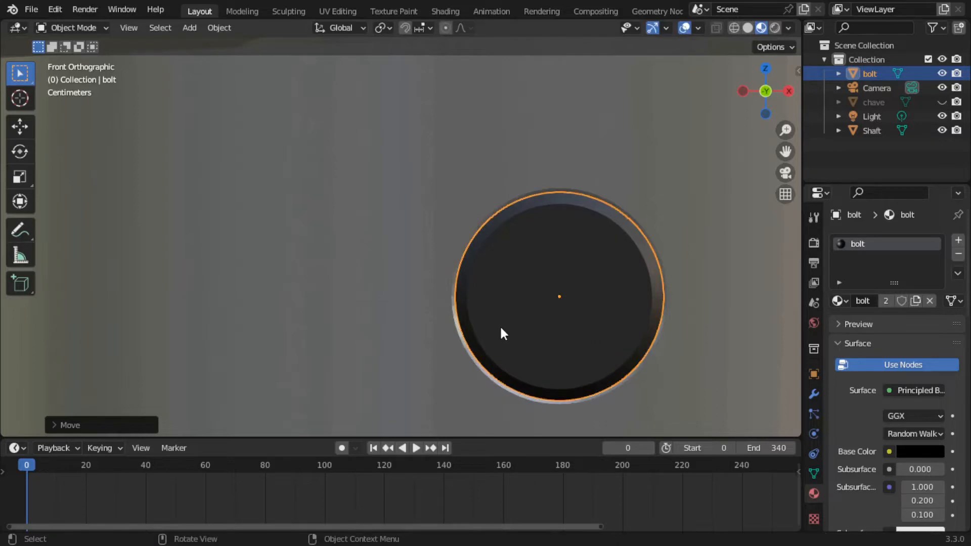
Step: Unhide the hex key and, in the right orthographic view, move it along Y until its straight tip slightly overlaps the shaft's outer wall
scroll(500, 325, "down", 15)
middle_click_drag(604, 359, 435, 333)
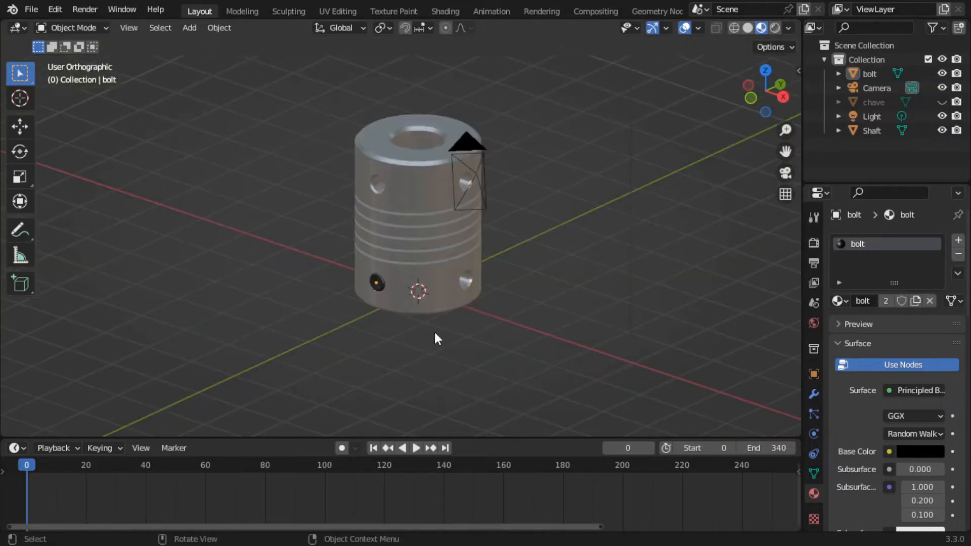
left_click(942, 102)
left_click(782, 97)
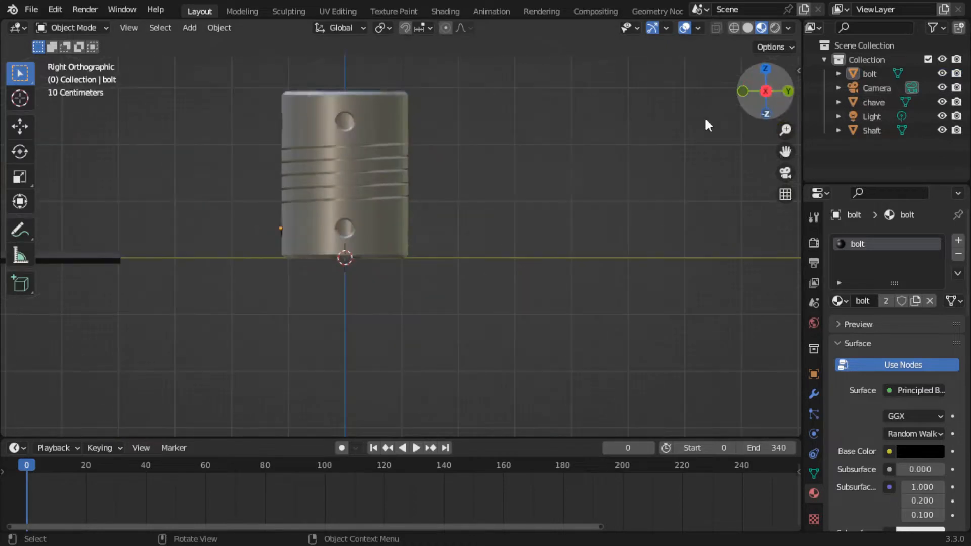
scroll(705, 117, "down", 2)
scroll(365, 221, "up", 4)
left_click(232, 291)
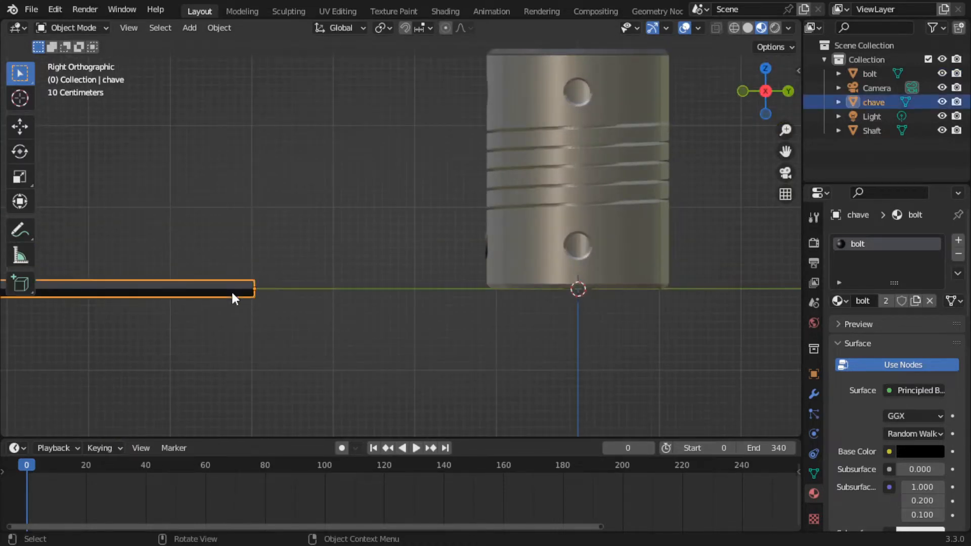
key("g")
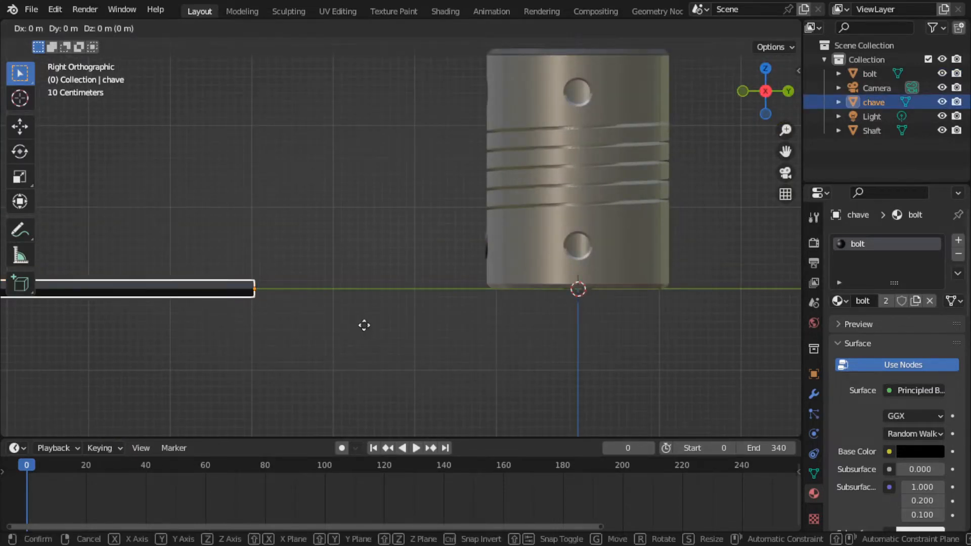
key("y")
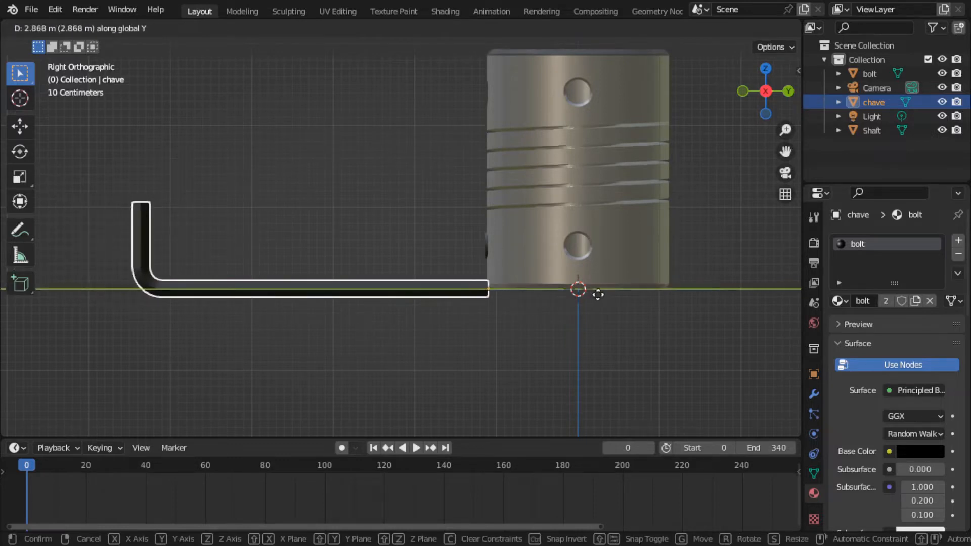
left_click(616, 293)
Step: Raise the hex key about 0.54 m along Z to the height of the bolt in the shaft's lower hole
scroll(481, 248, "up", 5)
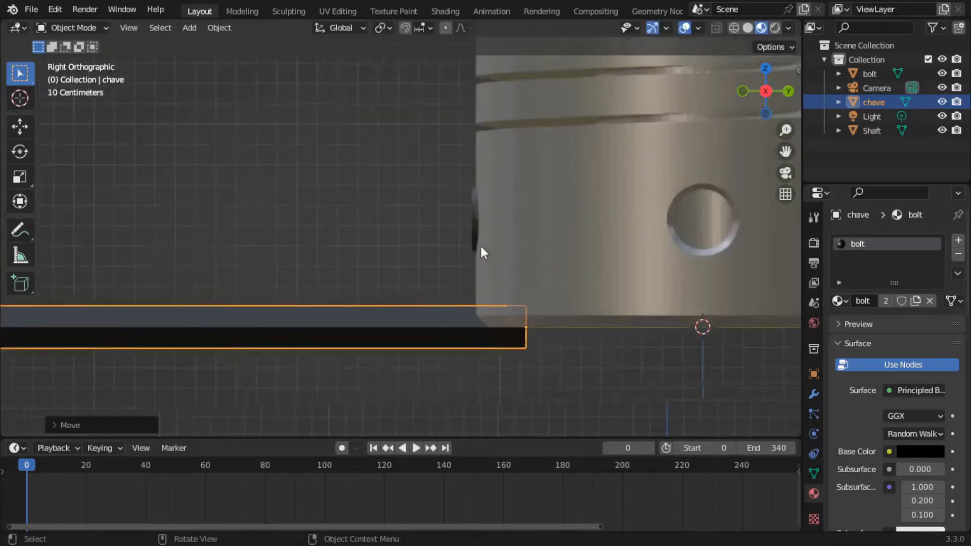
key("g")
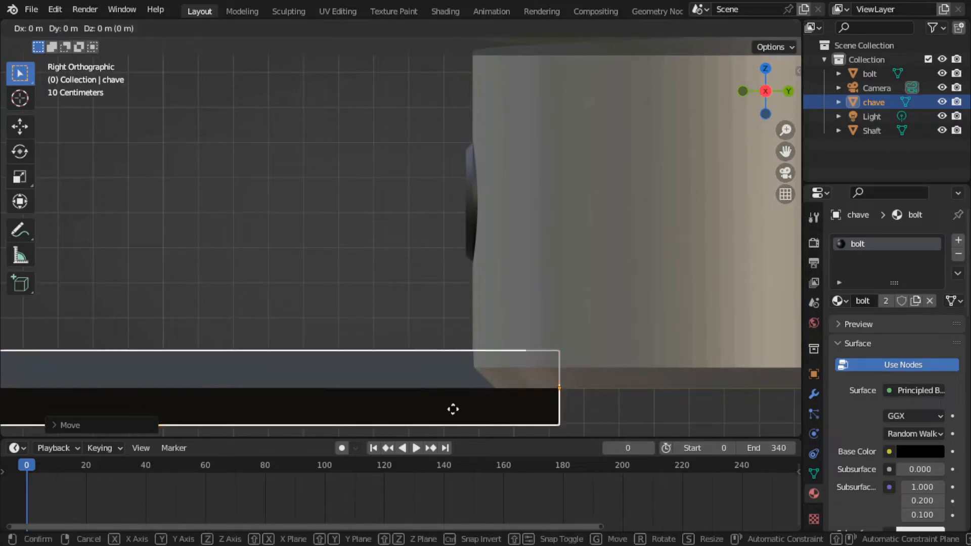
key("z")
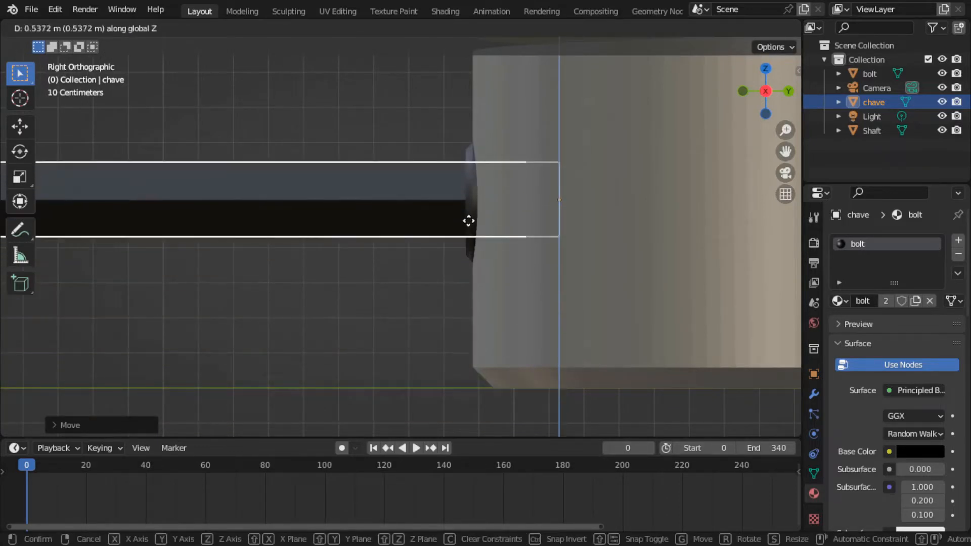
left_click(469, 221)
Step: Lower the hex key slightly along Z to center it in the bolt's hexagonal socket
middle_click_drag(436, 273, 511, 315)
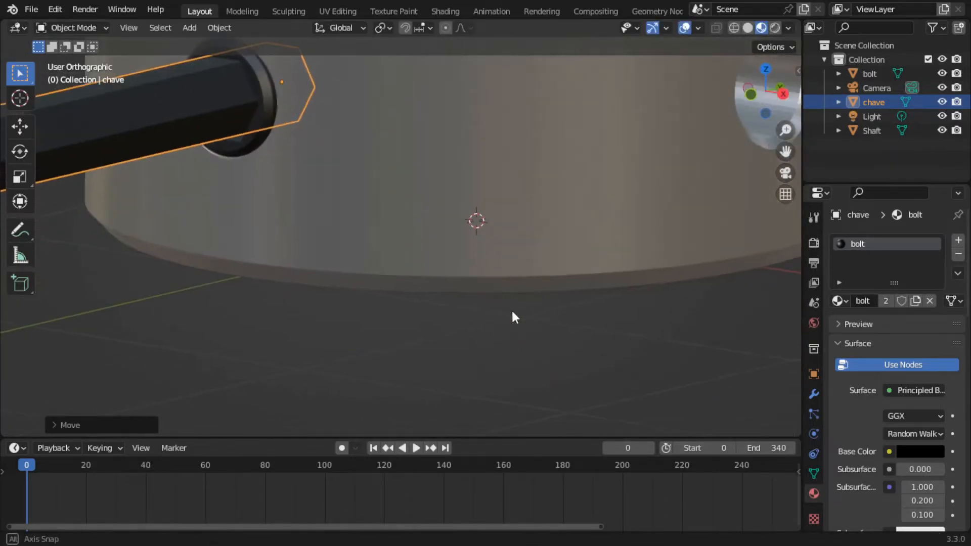
scroll(385, 349, "down", 5)
scroll(364, 317, "up", 8)
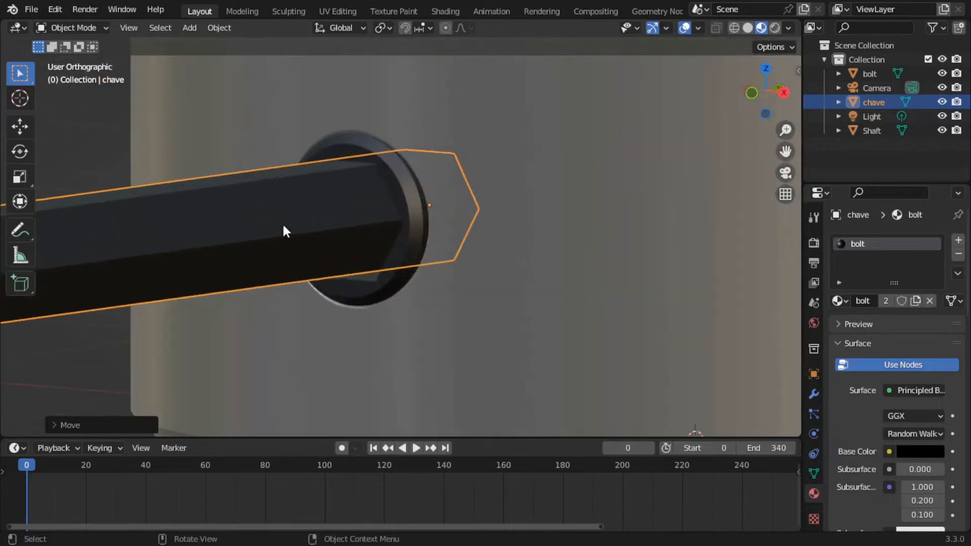
scroll(302, 229, "up", 1)
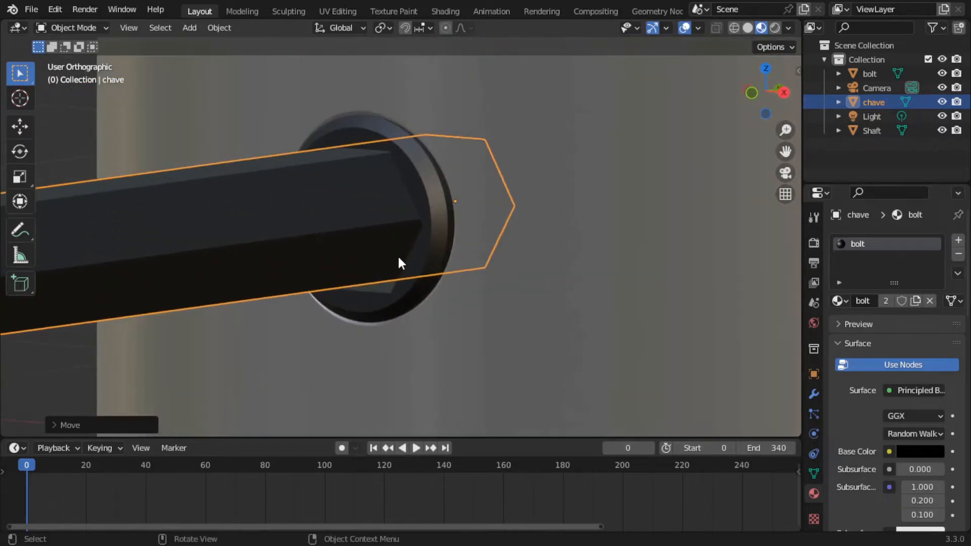
key("g")
key("z")
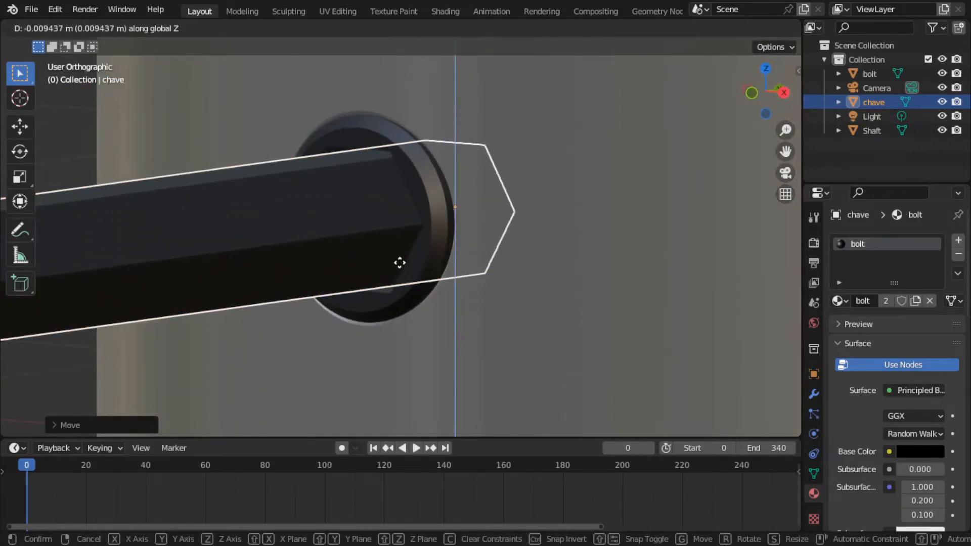
left_click(401, 261)
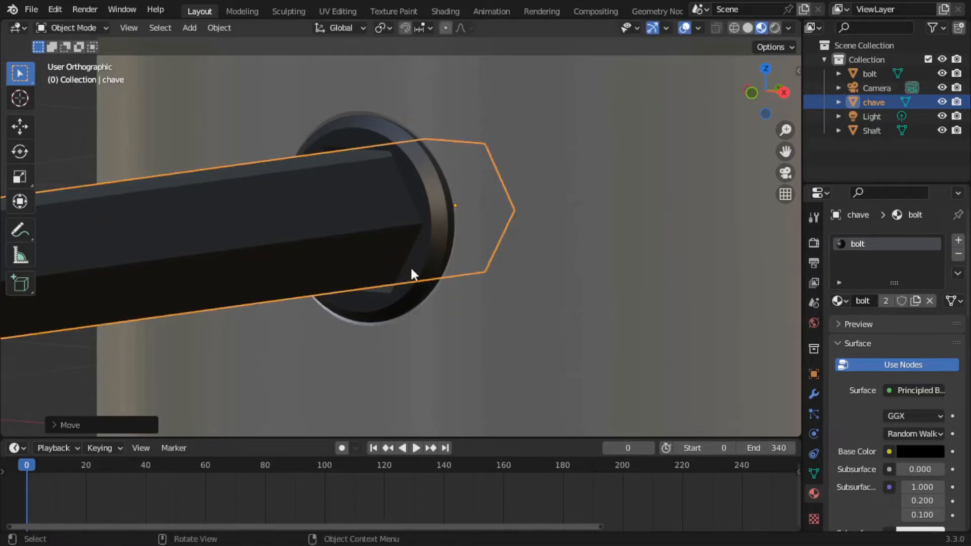
Step: Scale the hex key up by a factor of about 1.12 so it fills the bolt's hexagonal socket
key("s")
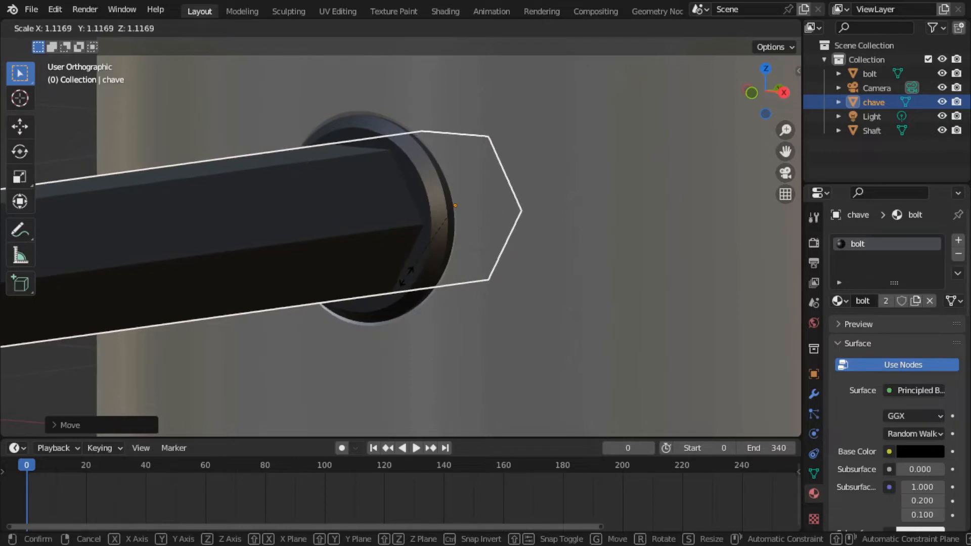
left_click(410, 323)
left_click(334, 335)
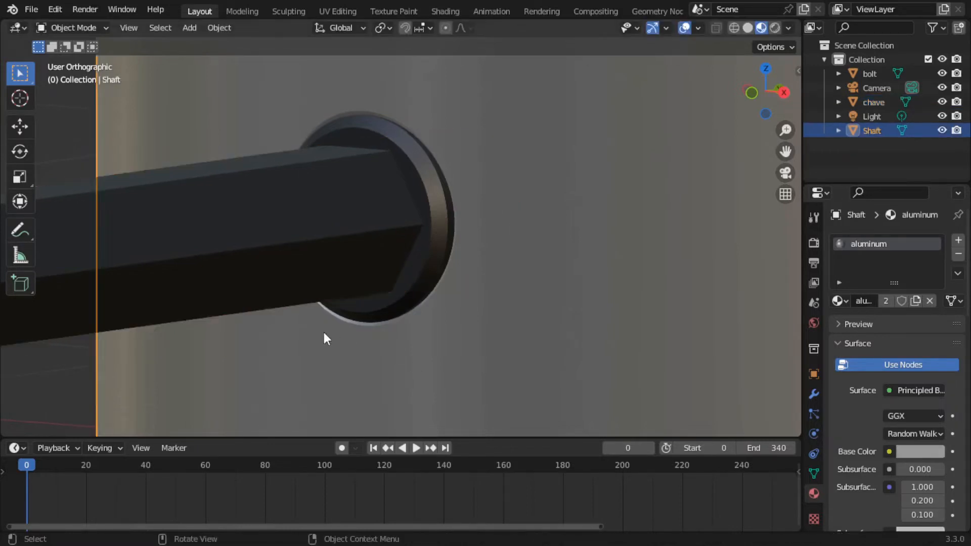
Step: In the camera view, move the bolt along negative Y out of the shaft until it sits just outside the camera frame
scroll(324, 332, "down", 15)
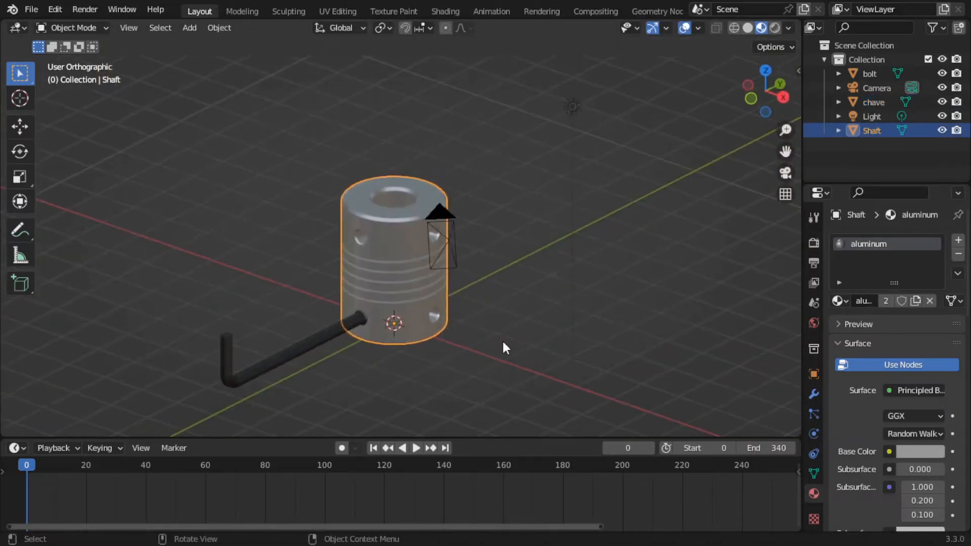
key("KP_0")
scroll(435, 290, "up", 3)
scroll(410, 294, "down", 3)
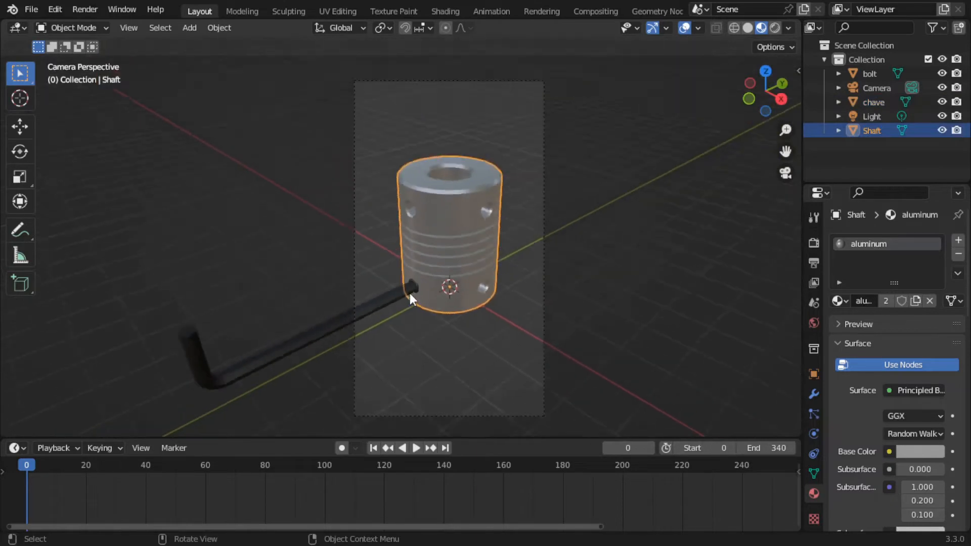
scroll(410, 293, "down", 1)
scroll(400, 298, "up", 1)
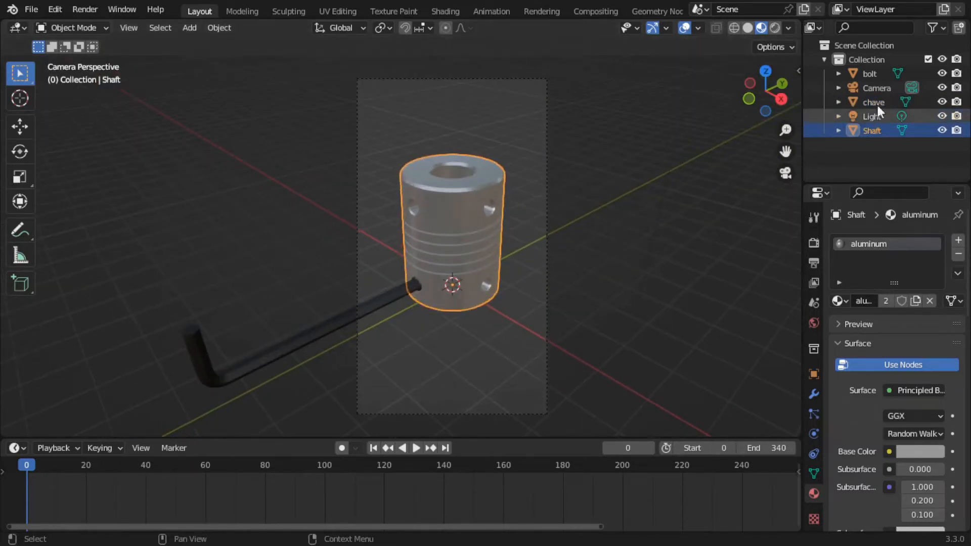
left_click(871, 73)
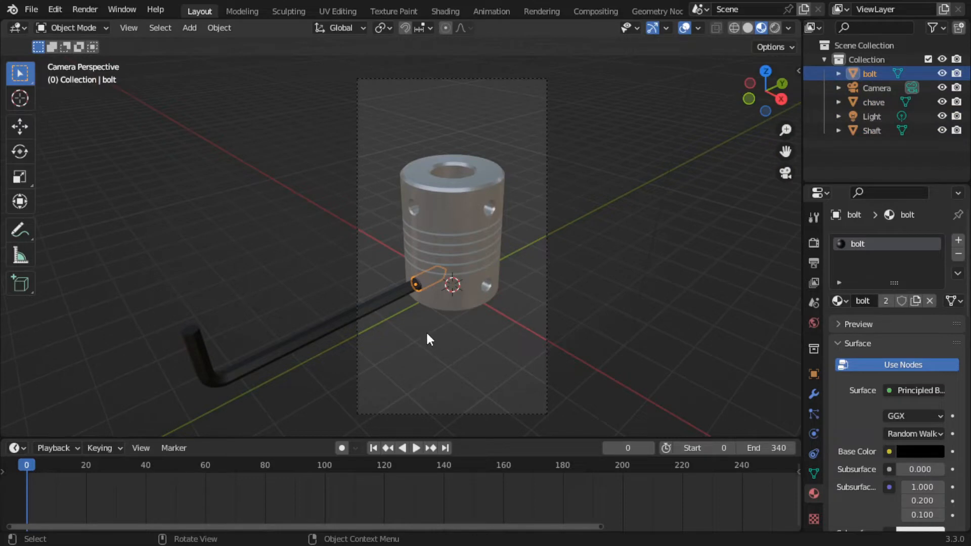
key("g")
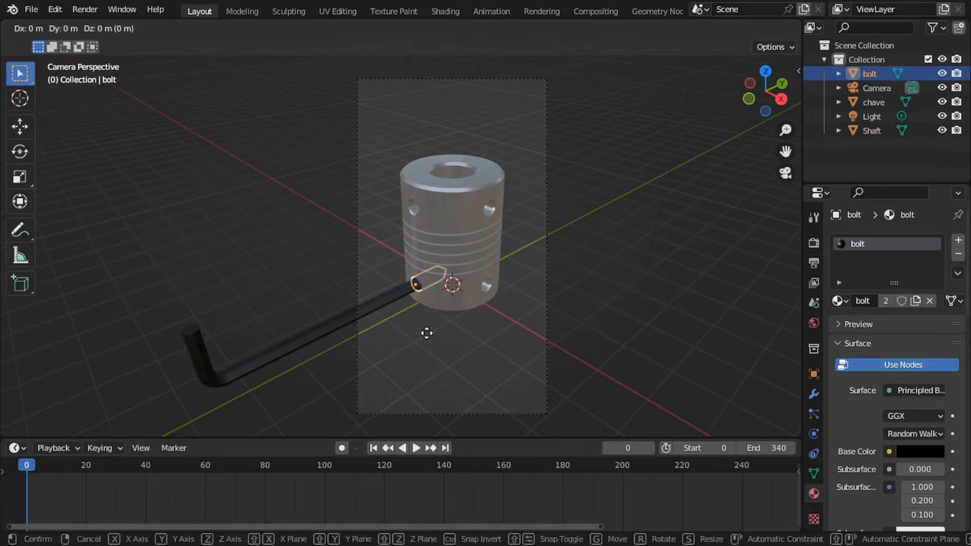
key("y")
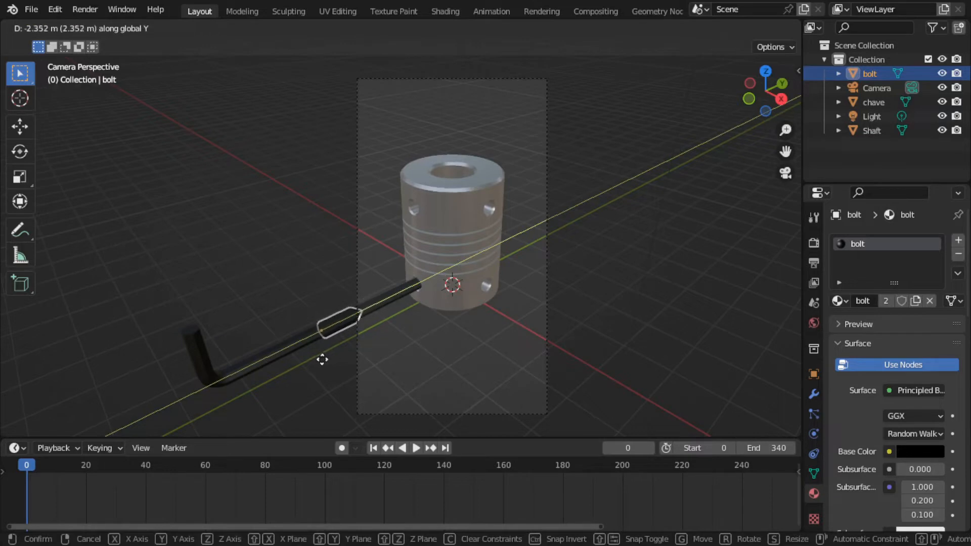
left_click(313, 358)
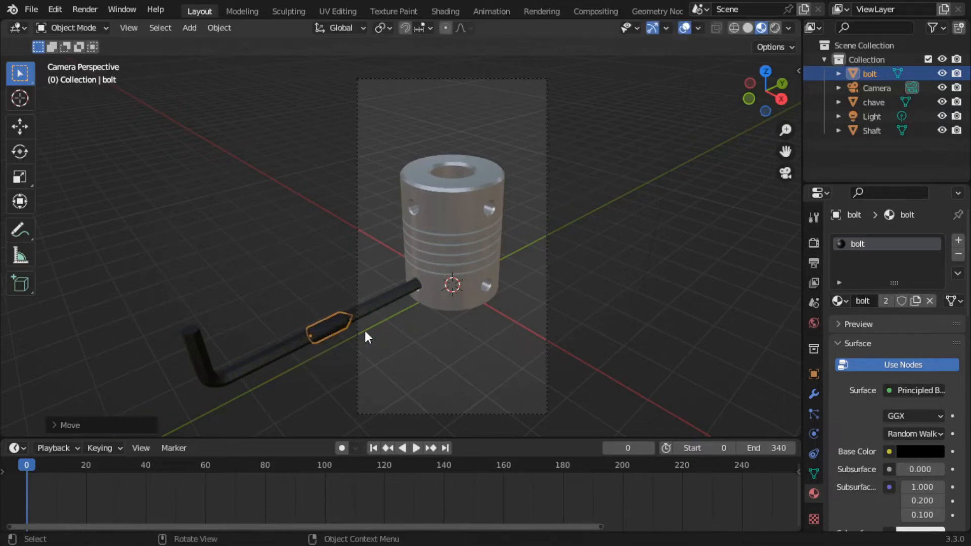
Step: Move the hex key about 2.9 m along negative Y until its tip meets the bolt's socket end
left_click(384, 300)
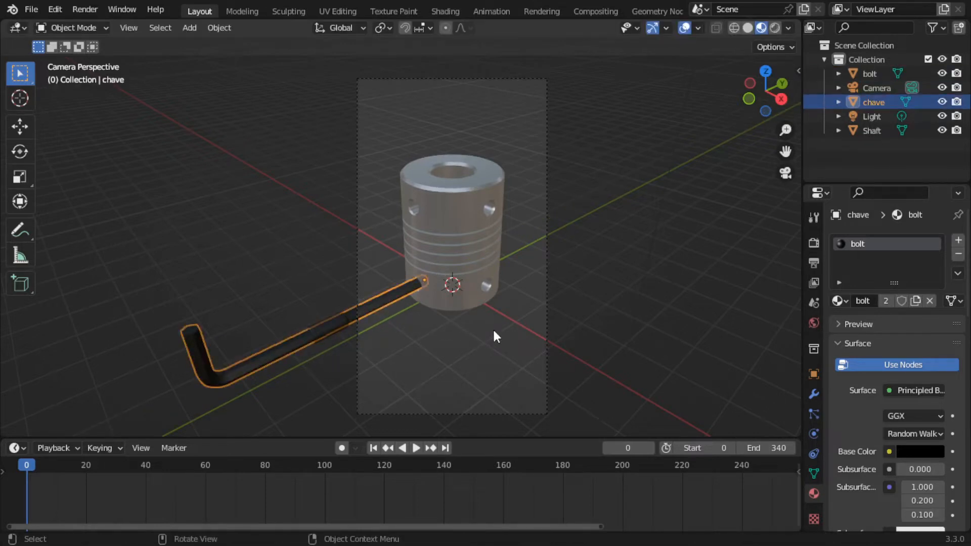
key("g")
key("y")
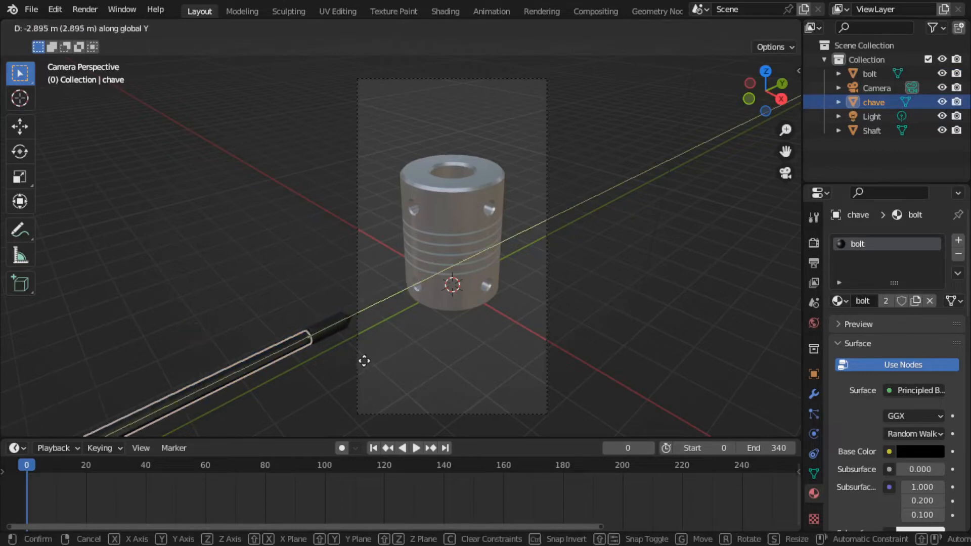
left_click(360, 368)
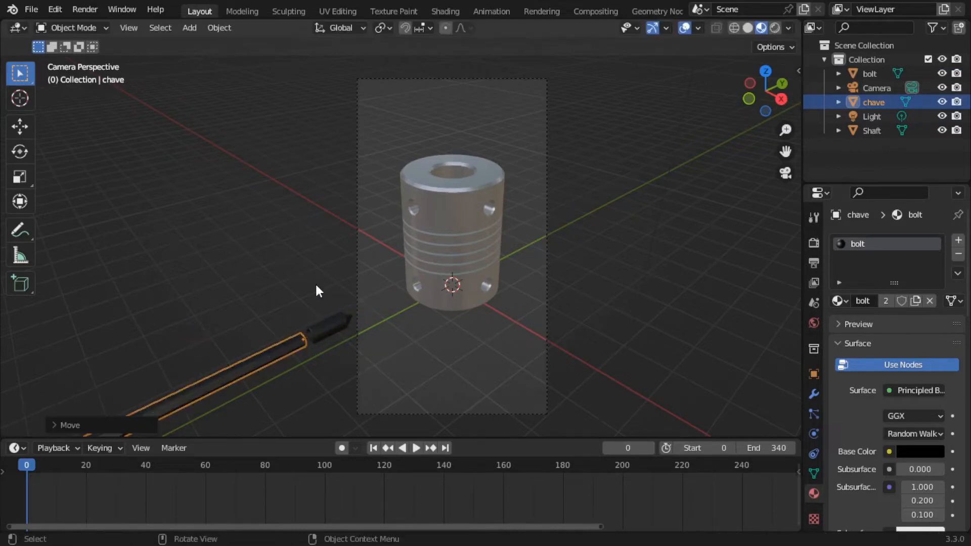
Step: Insert a Location keyframe for the bolt at frame 0
left_click(330, 330)
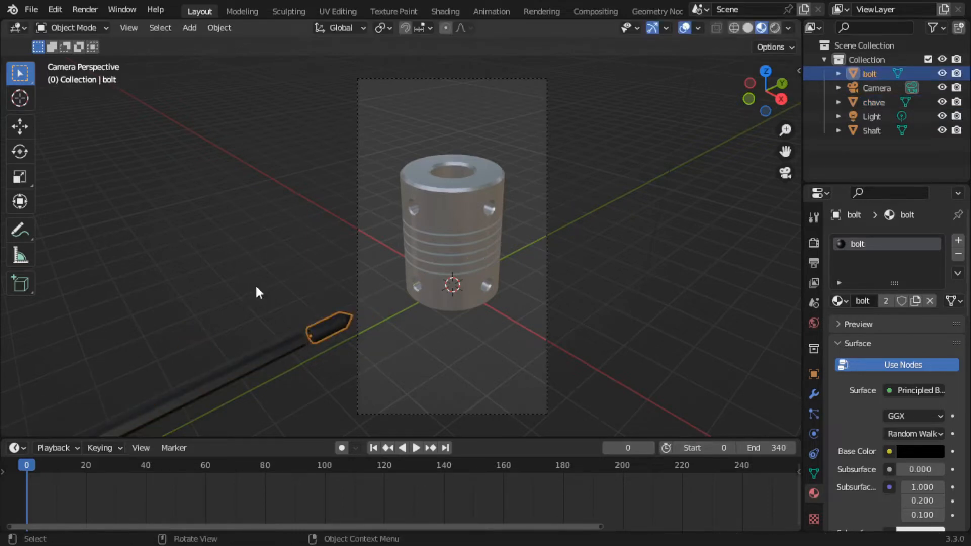
key("i")
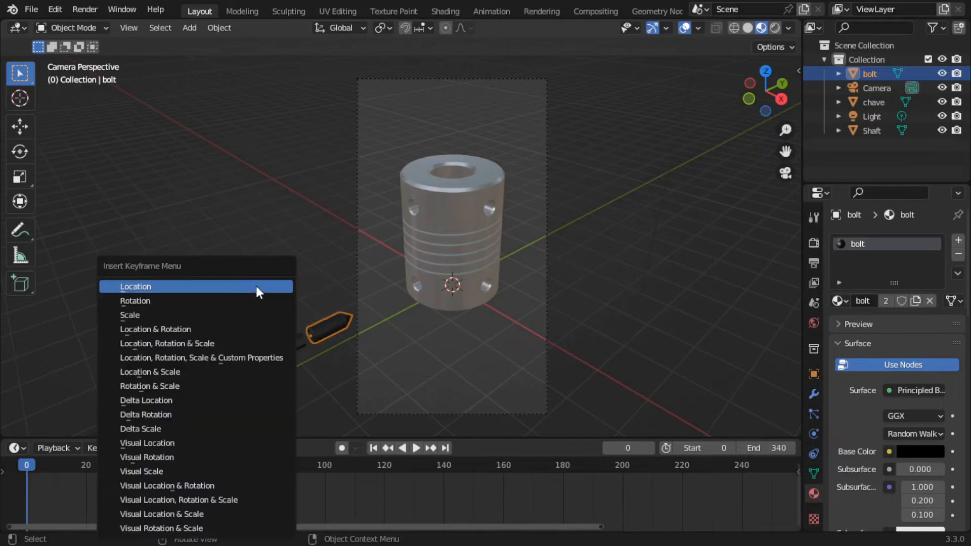
left_click(213, 289)
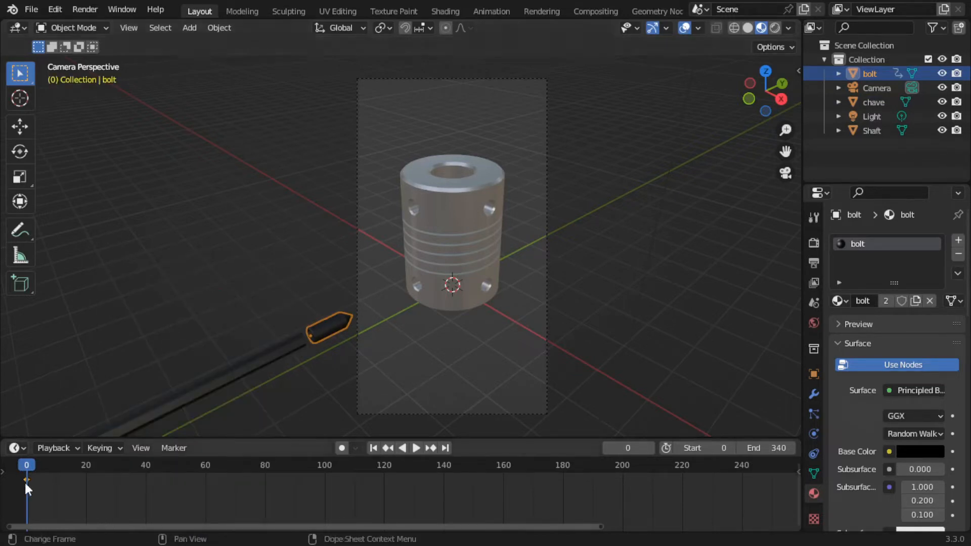
Step: At frame 25, move the bolt about 1.9 m along Y to the shaft's lower hole and insert a Location keyframe
left_click_drag(29, 465, 115, 466)
scroll(95, 480, "up", 8)
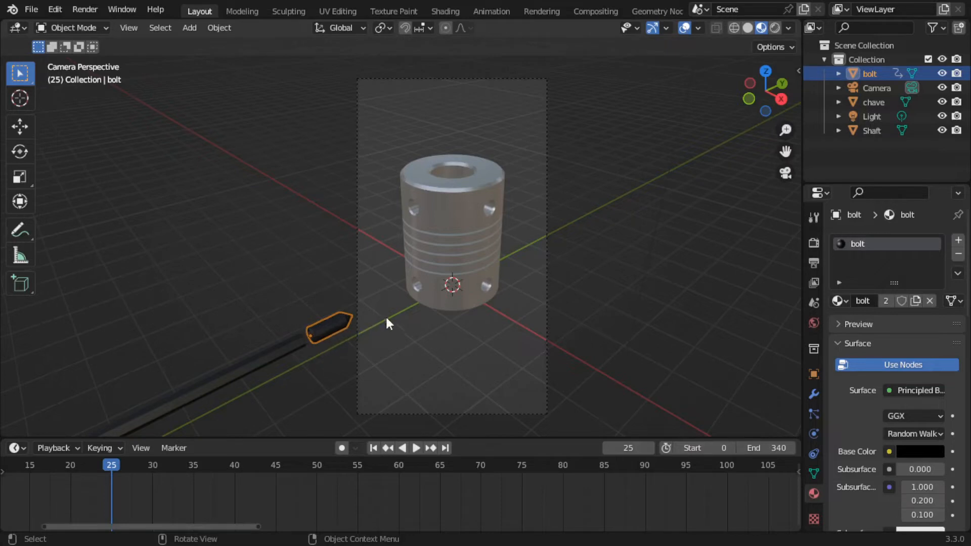
key("g")
key("y")
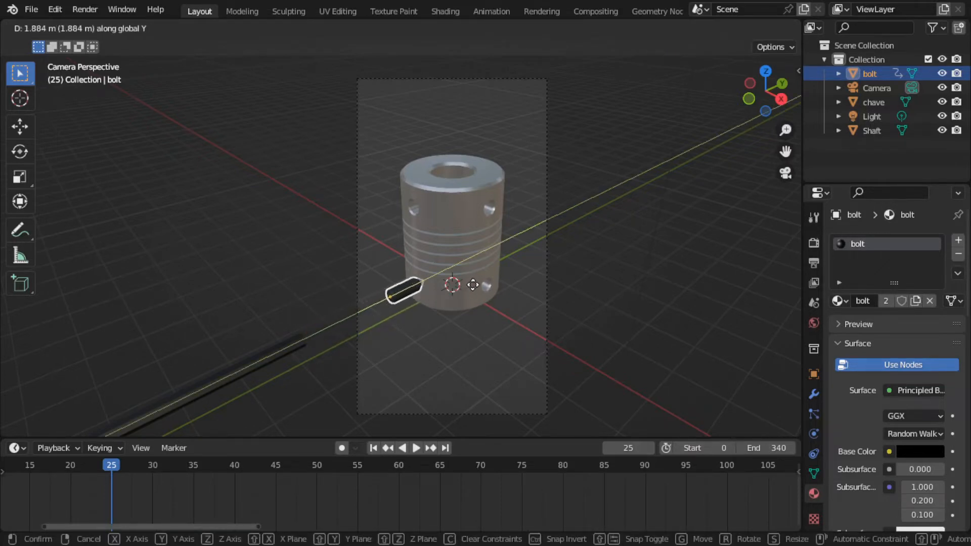
left_click(474, 285)
key("i")
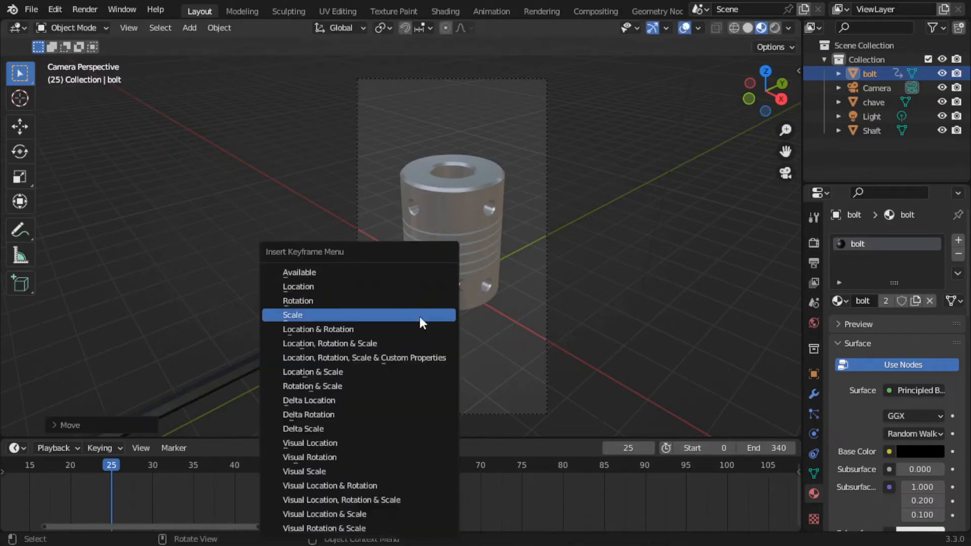
left_click(323, 286)
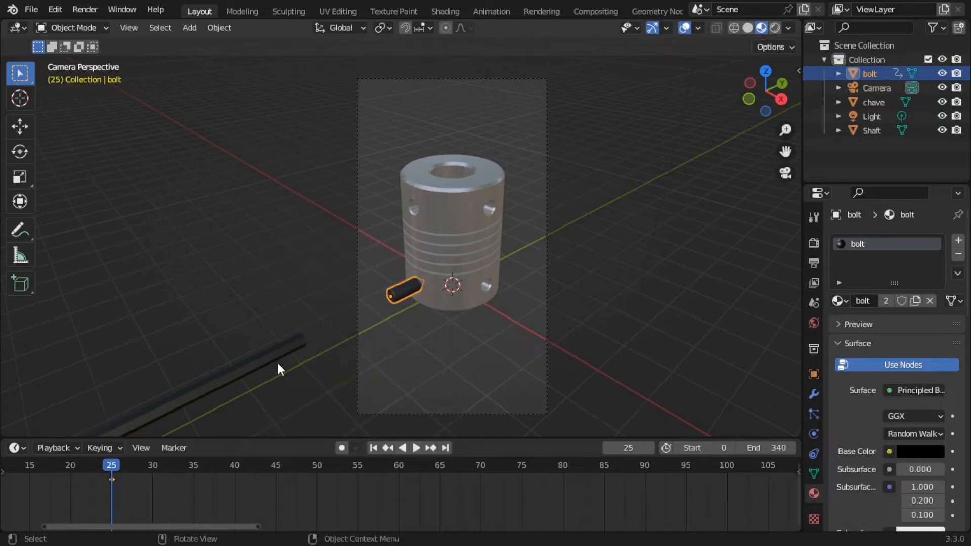
Step: Insert a Location & Rotation keyframe for the bolt at frame 35
key("space")
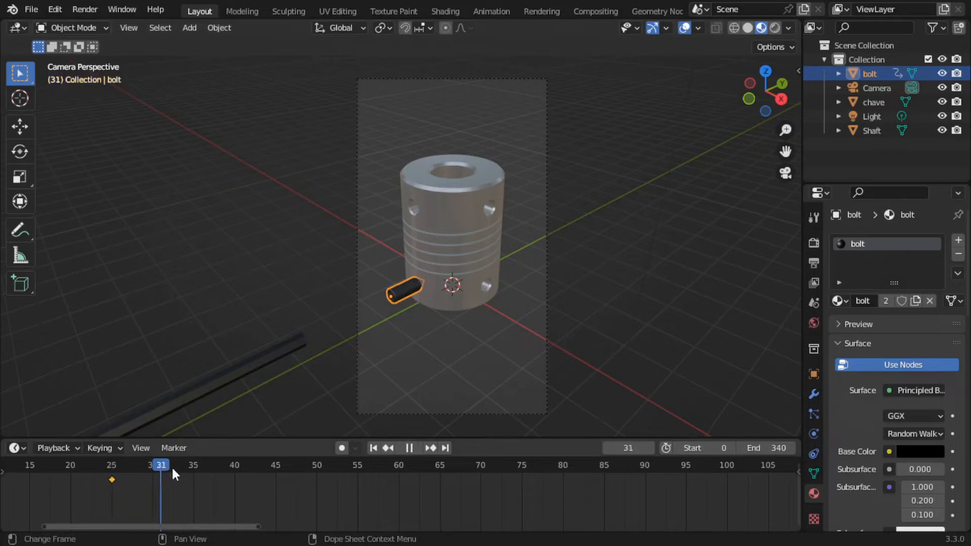
left_click_drag(173, 469, 194, 470)
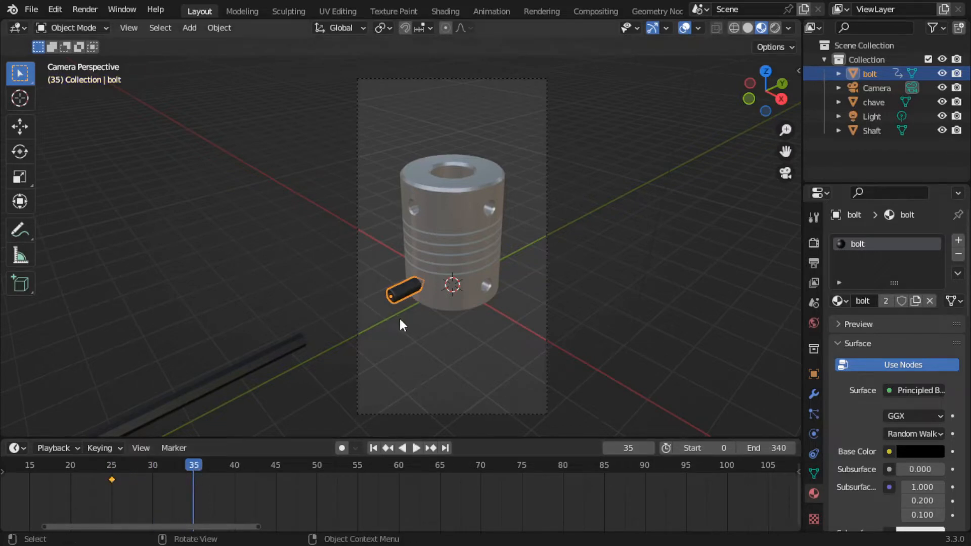
key("i")
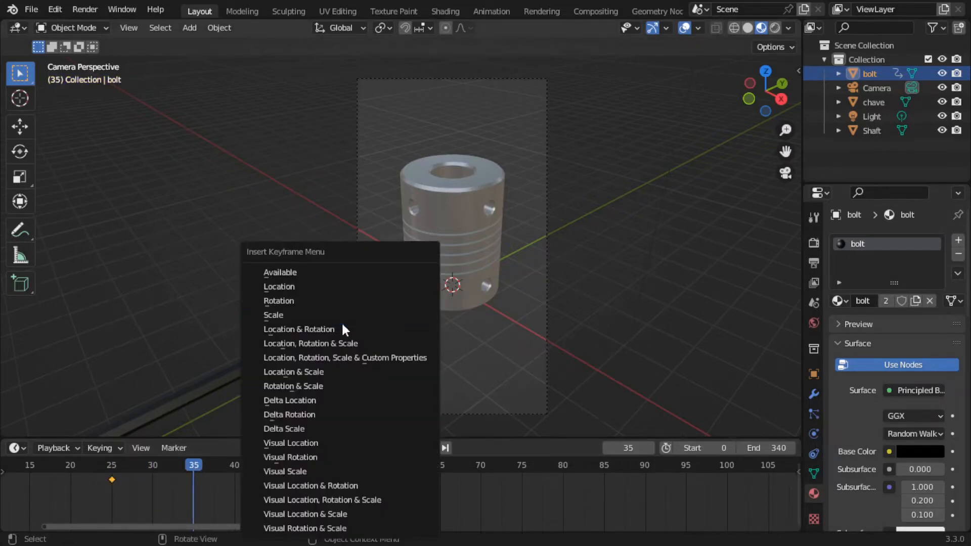
left_click(299, 330)
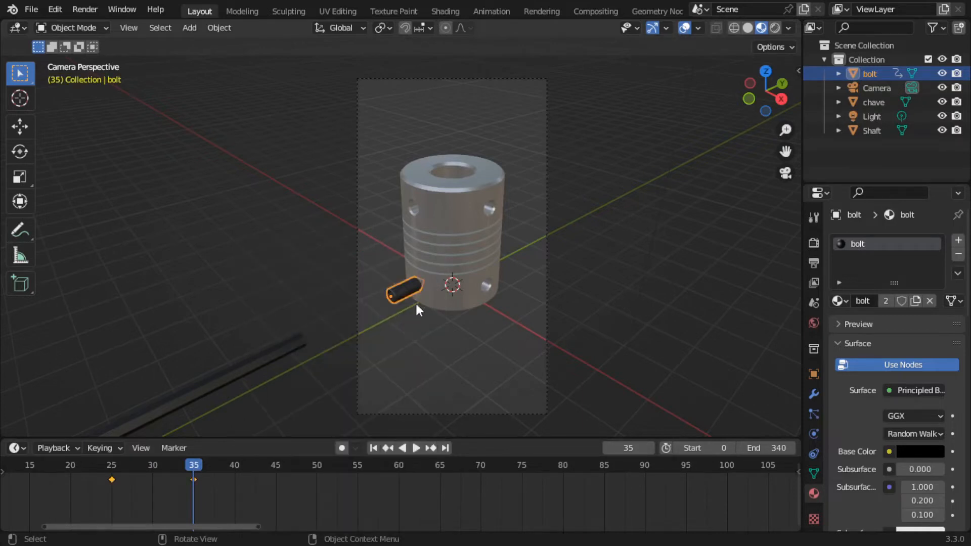
Step: At frame 60, move the bolt about 0.69 m along Y so it sits inside the shaft's lower hole
left_click_drag(197, 463, 400, 468)
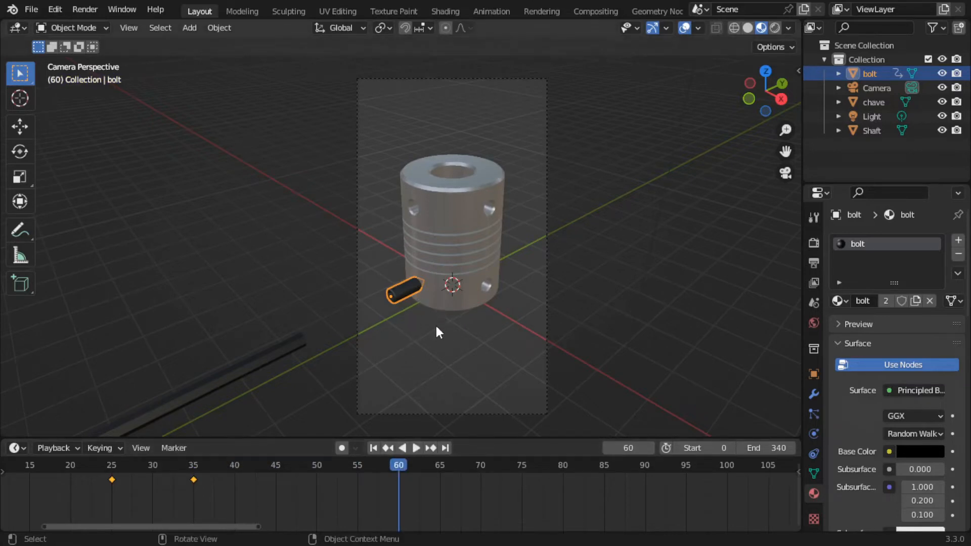
key("g")
key("y")
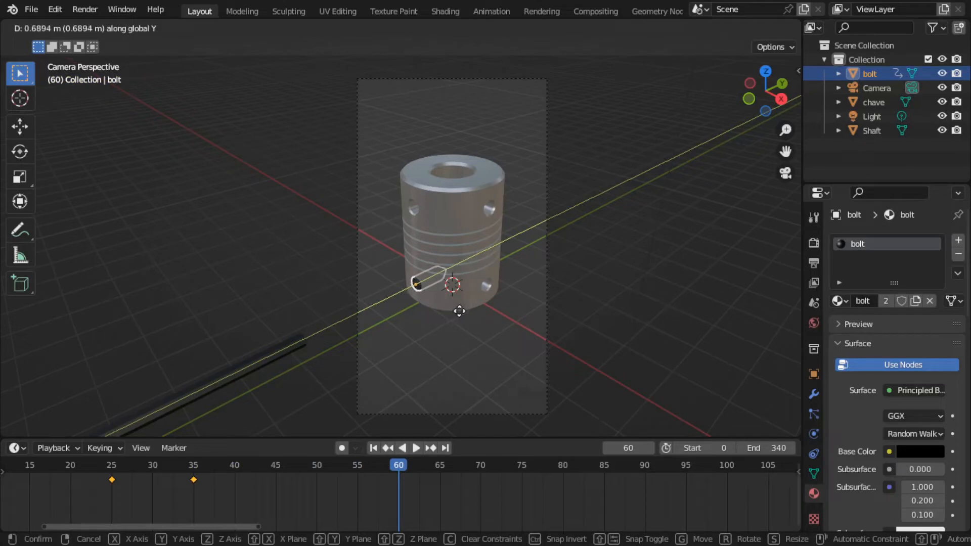
left_click(458, 313)
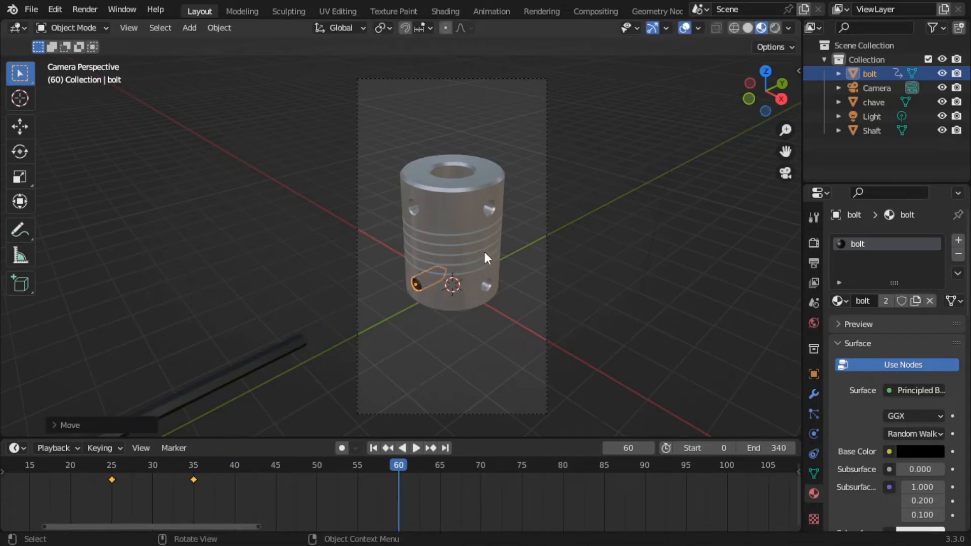
Step: Rotate the bolt 1080° about the global Y axis and insert a Location & Rotation keyframe at frame 60
key("r")
key("y")
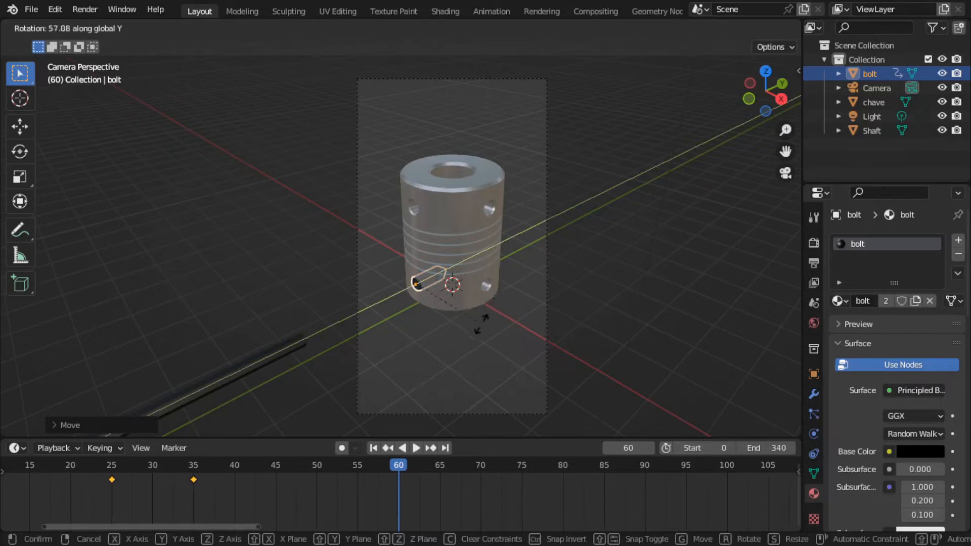
type("1080")
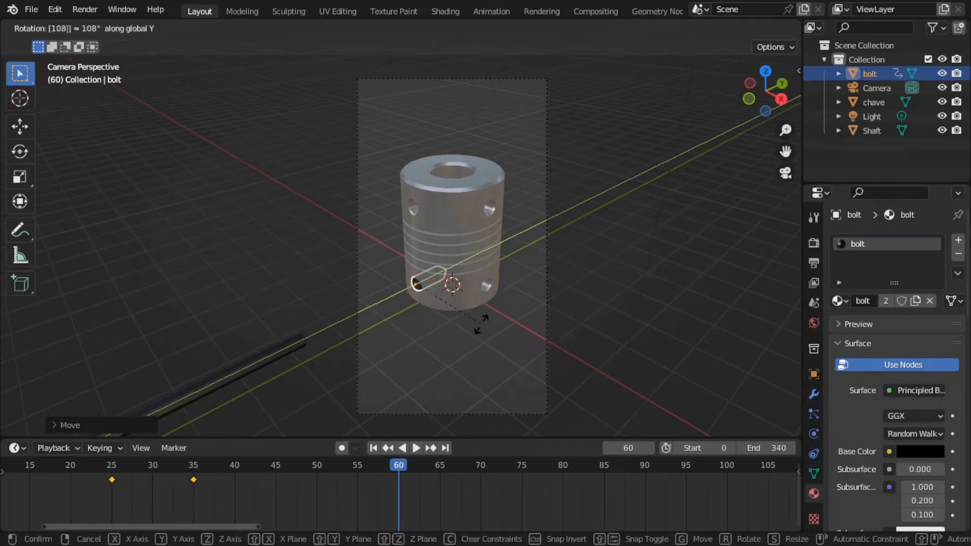
key("Return")
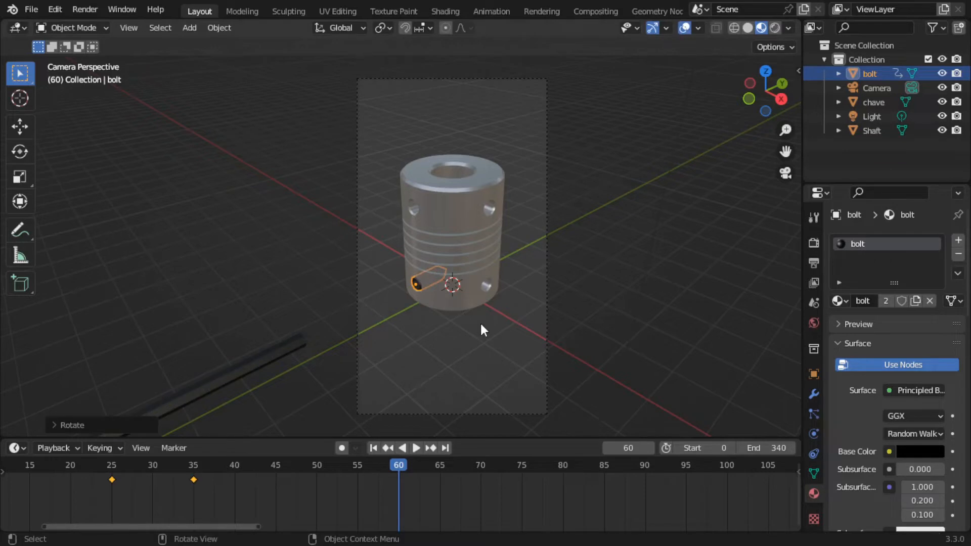
key("i")
left_click(414, 326)
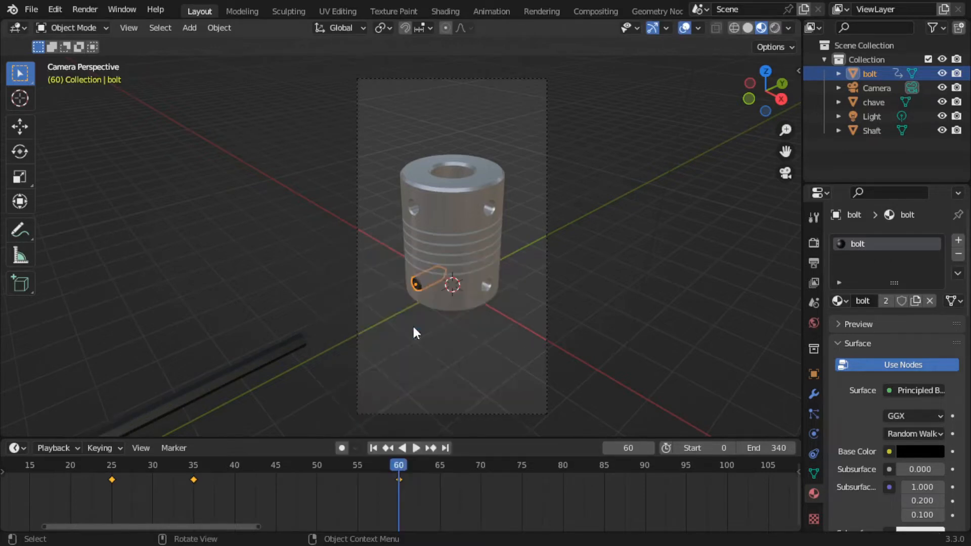
Step: Play the animation from frame 0 and examine the bolt's insertion into the lower hole, including up close
left_click_drag(399, 465, 778, 470)
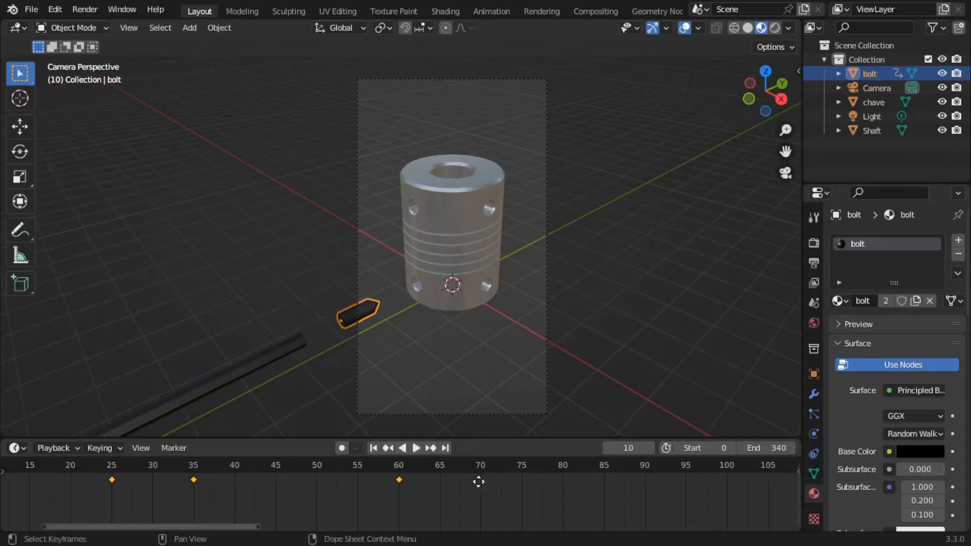
middle_click_drag(478, 482, 640, 476)
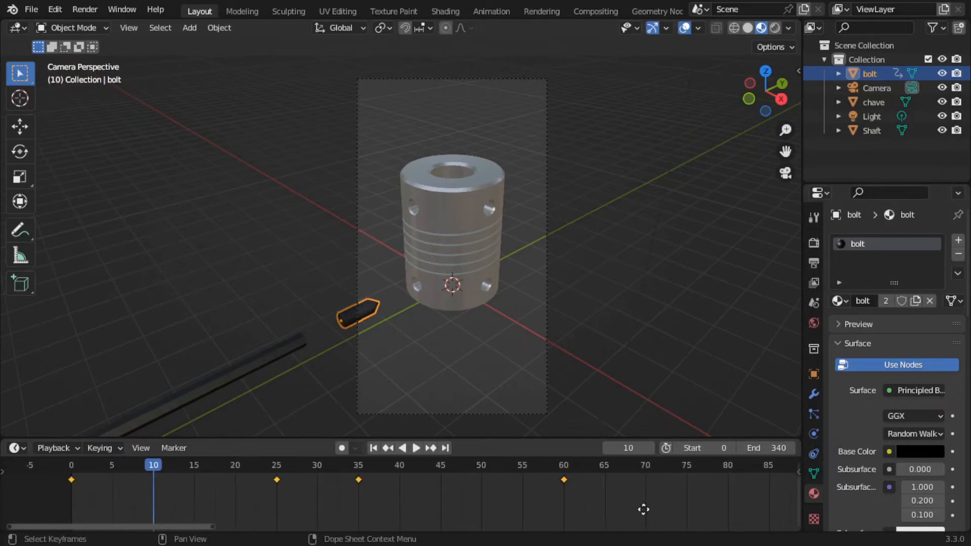
left_click_drag(151, 469, 47, 465)
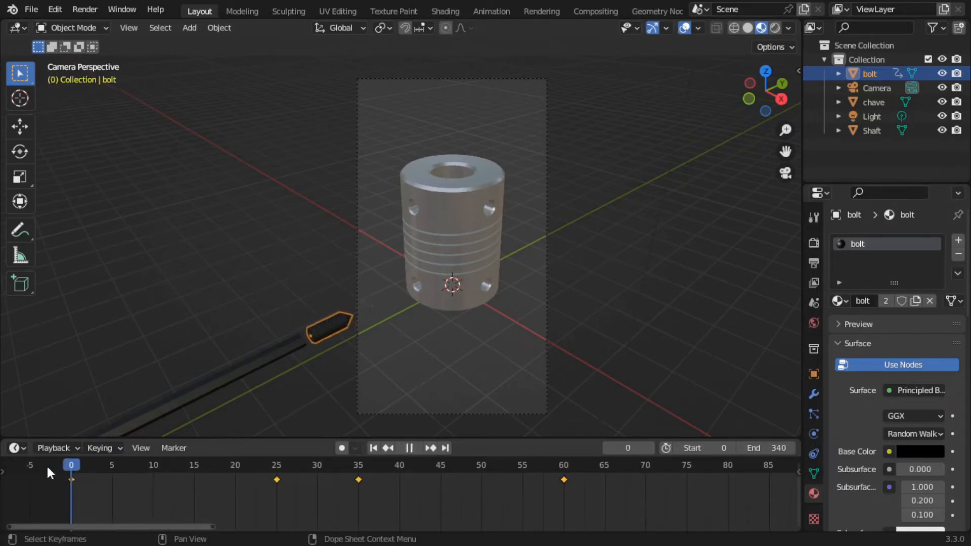
key("space")
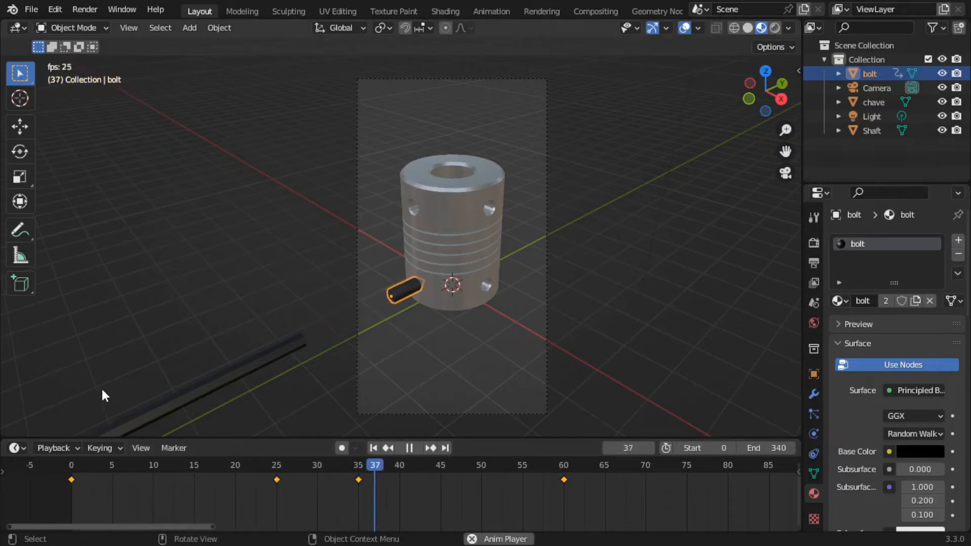
key("space")
scroll(399, 293, "up", 6)
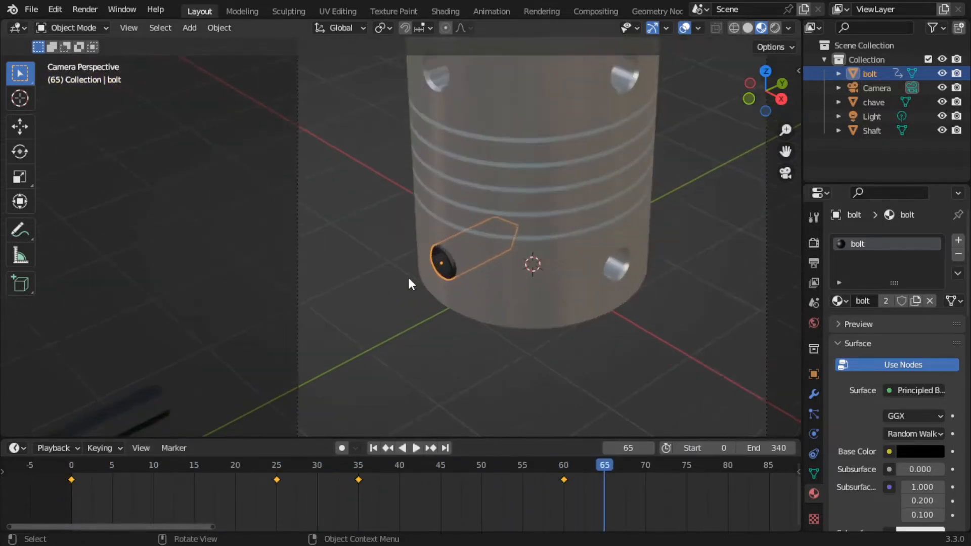
left_click(89, 487)
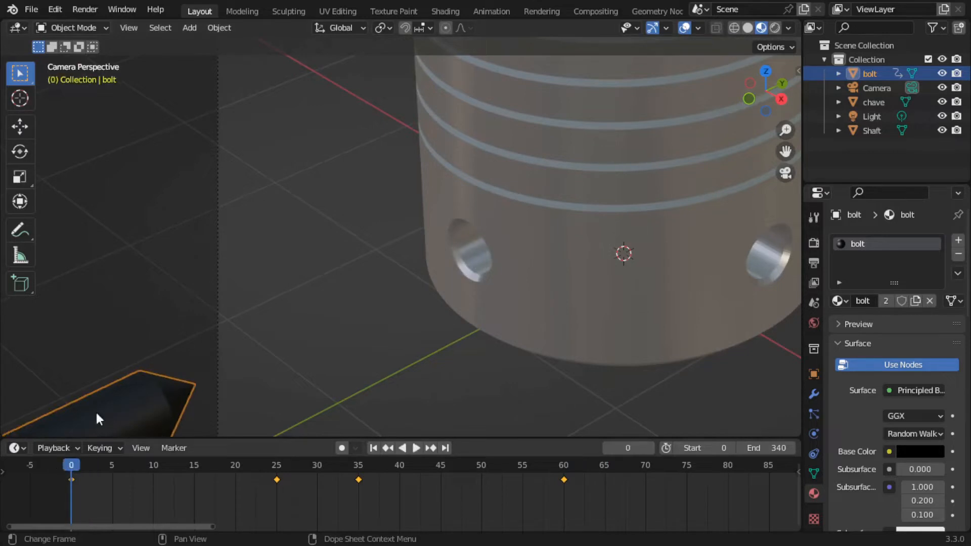
key("space")
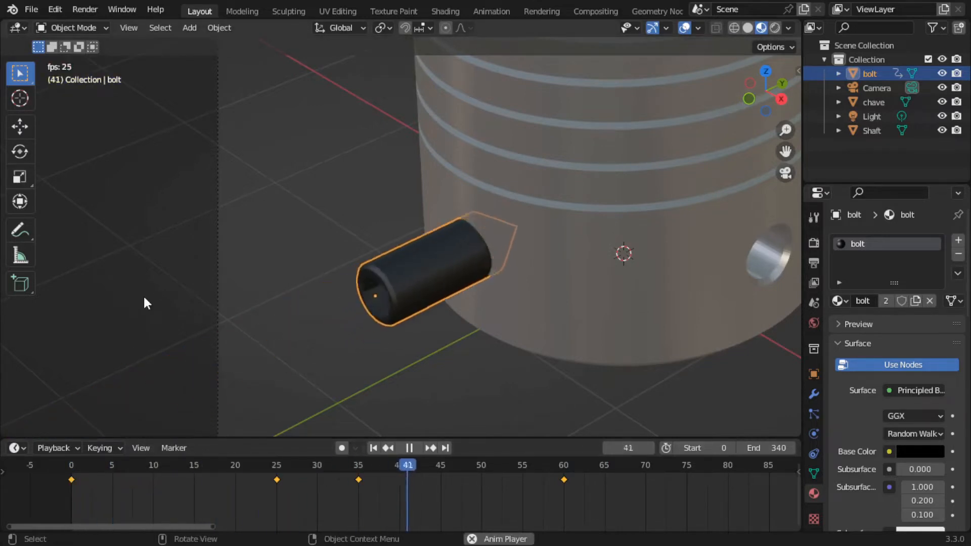
key("space")
scroll(212, 301, "down", 6)
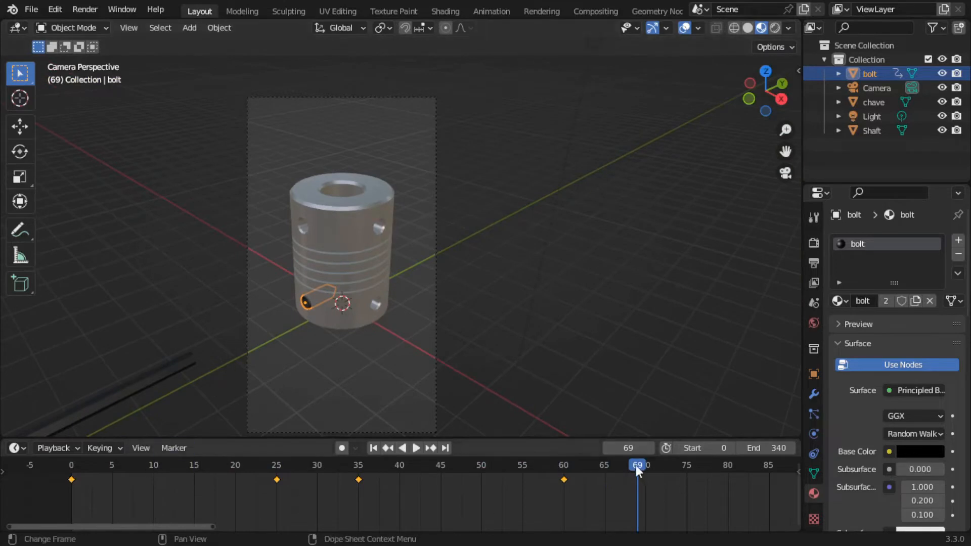
Step: Return to frame 0 and duplicate the animated bolt by copying and pasting it in place
left_click_drag(636, 465, 71, 471)
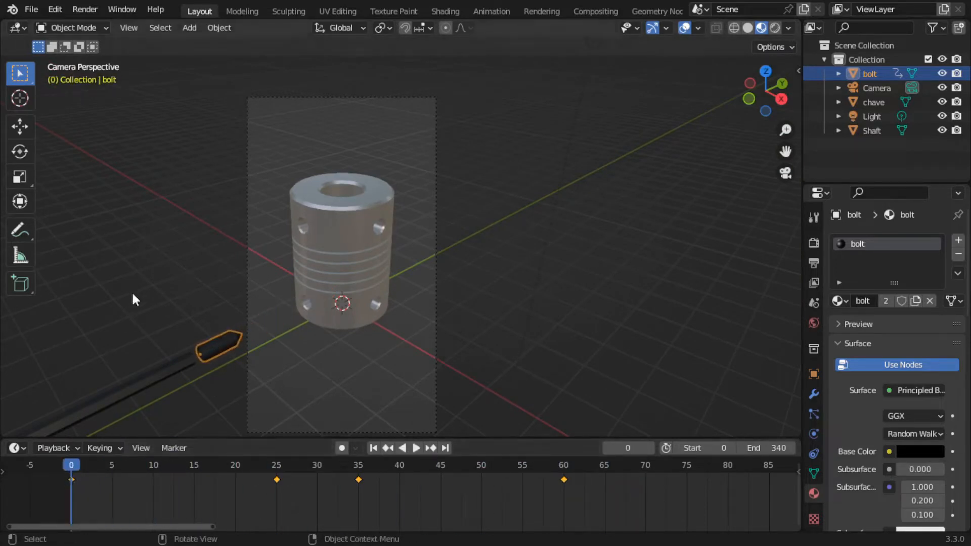
left_click(147, 288)
scroll(215, 295, "up", 2)
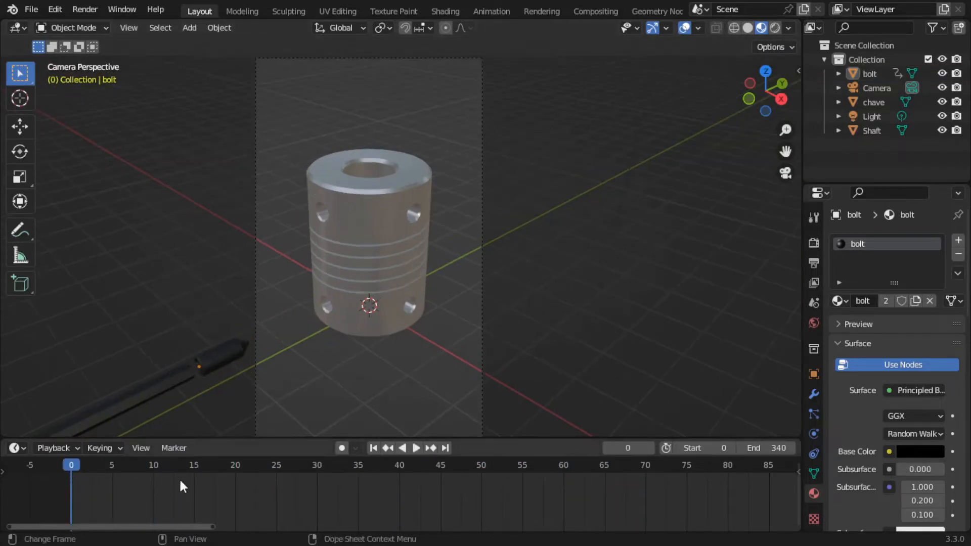
left_click(216, 354)
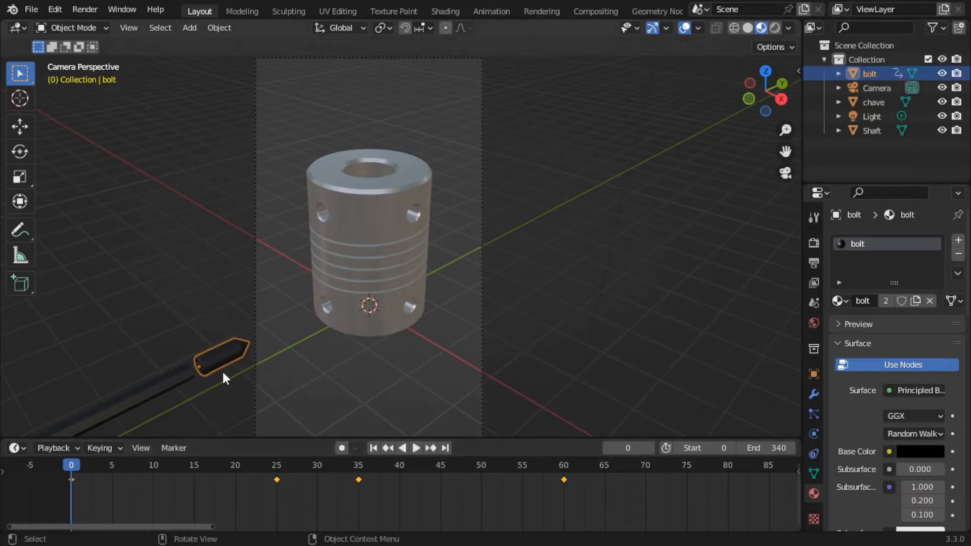
key("ctrl+c")
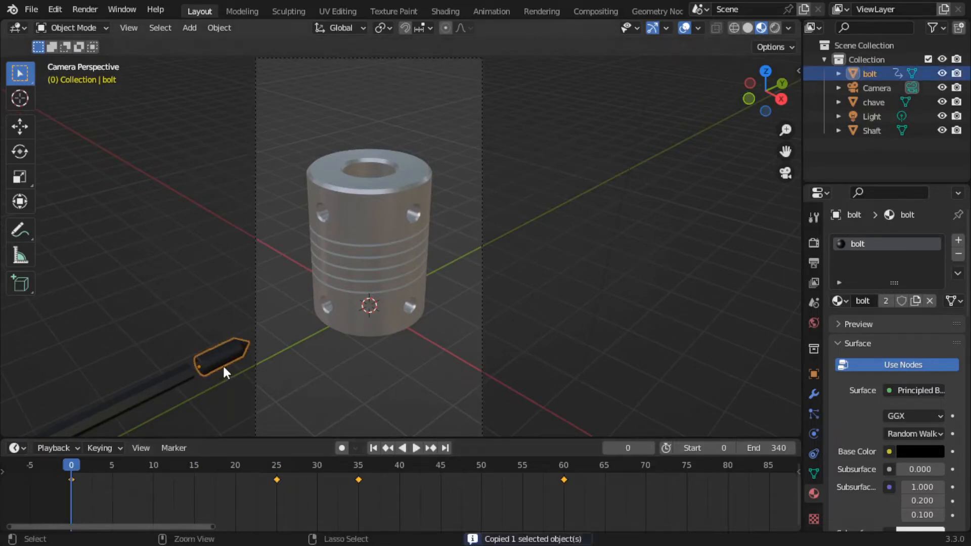
key("ctrl+v")
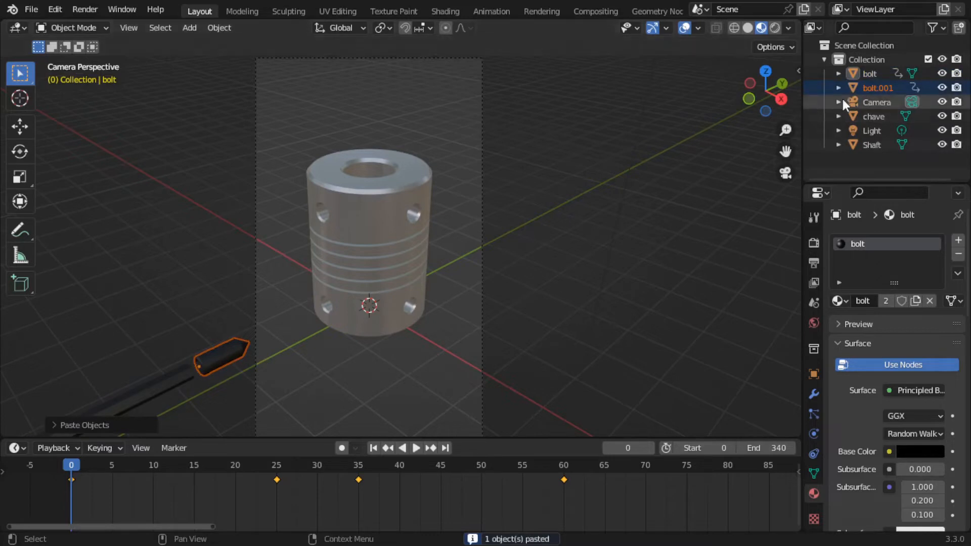
Step: Rename the duplicated bolt object as bolt2
right_click(875, 90)
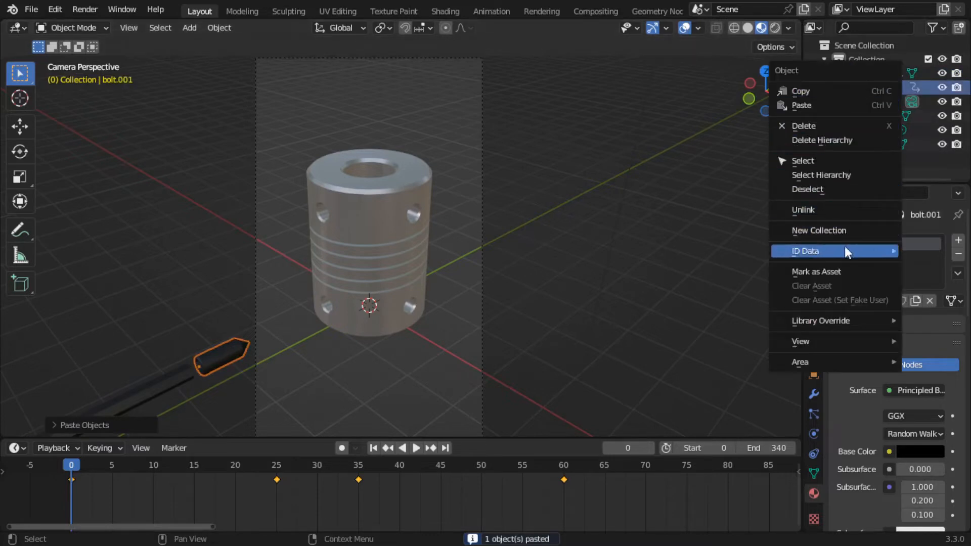
mouse_move(845, 249)
left_click(694, 406)
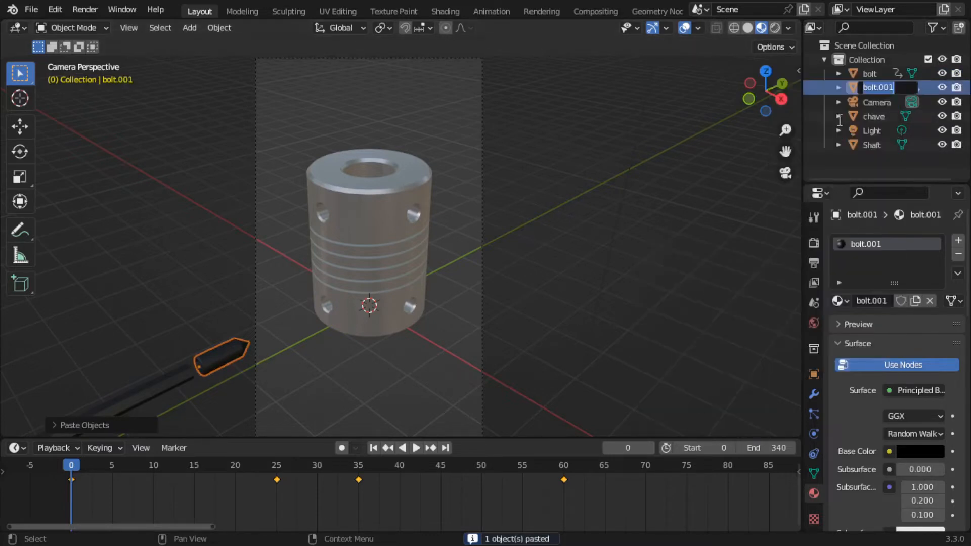
key("End")
key("BackSpace")
key("BackSpace")
key("BackSpace")
key("BackSpace")
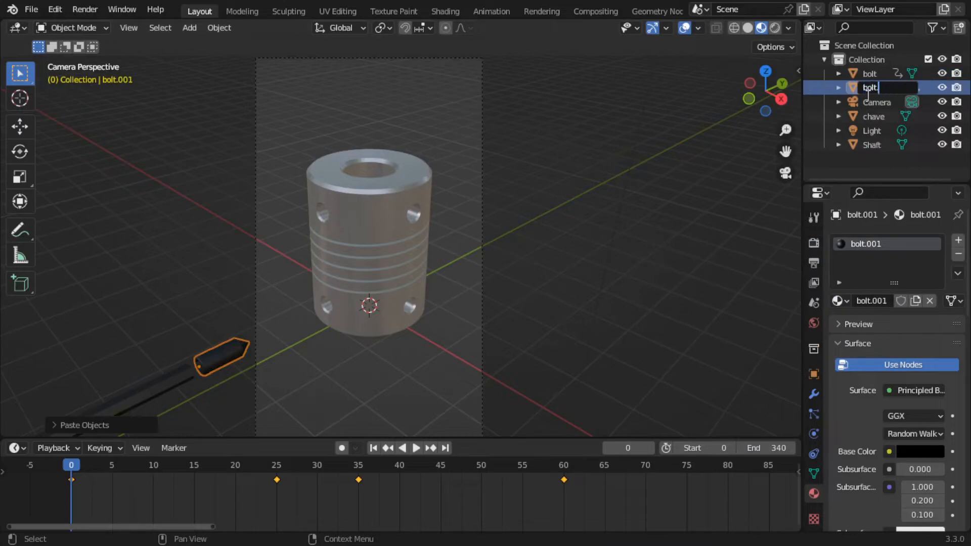
type("2")
key("Return")
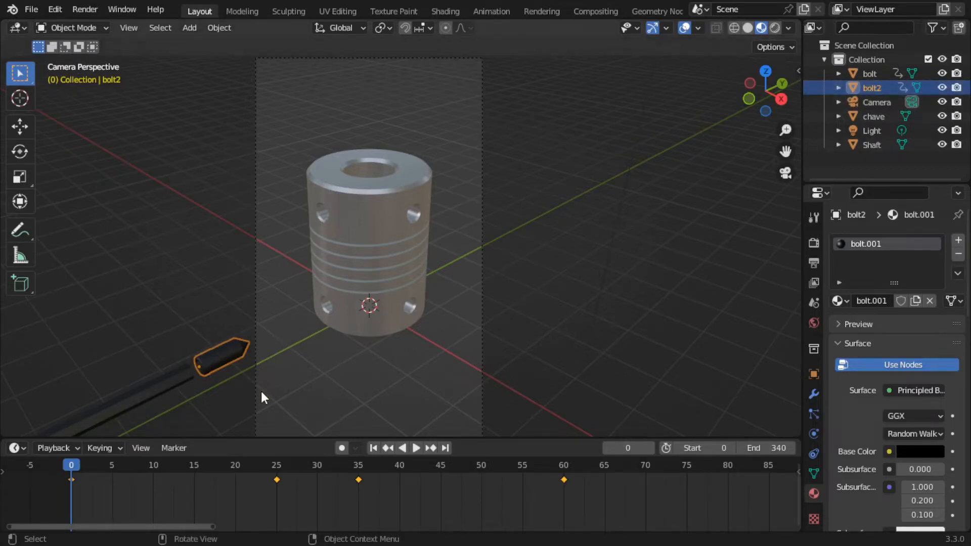
Step: In the front orthographic view, move bolt2 up along Z until it partly overlaps the shaft's upper hole
key("KP_0")
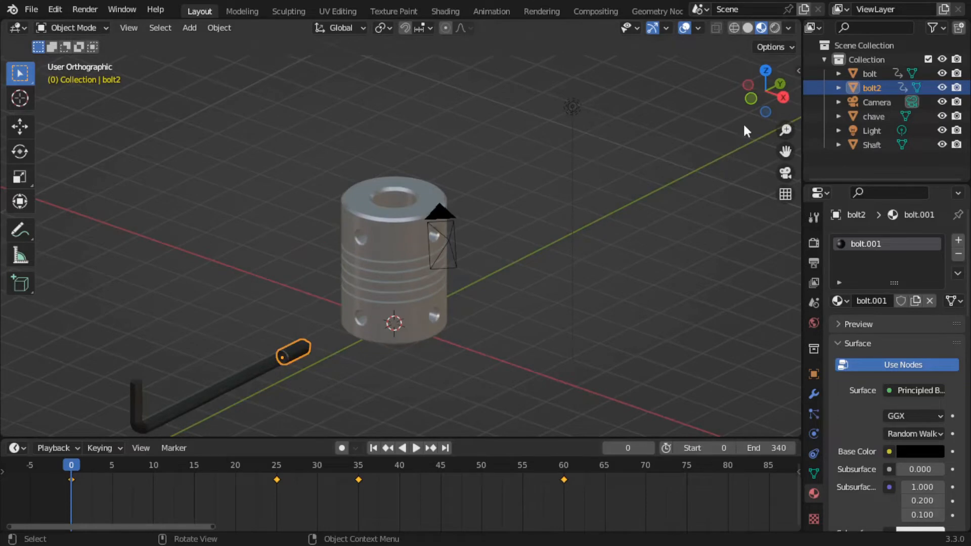
left_click(751, 98)
scroll(284, 293, "up", 3)
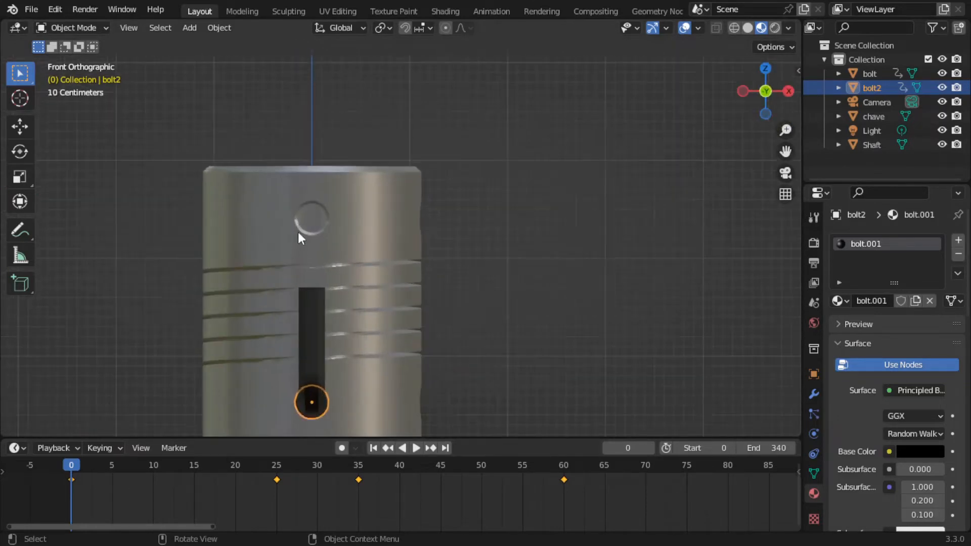
key("g")
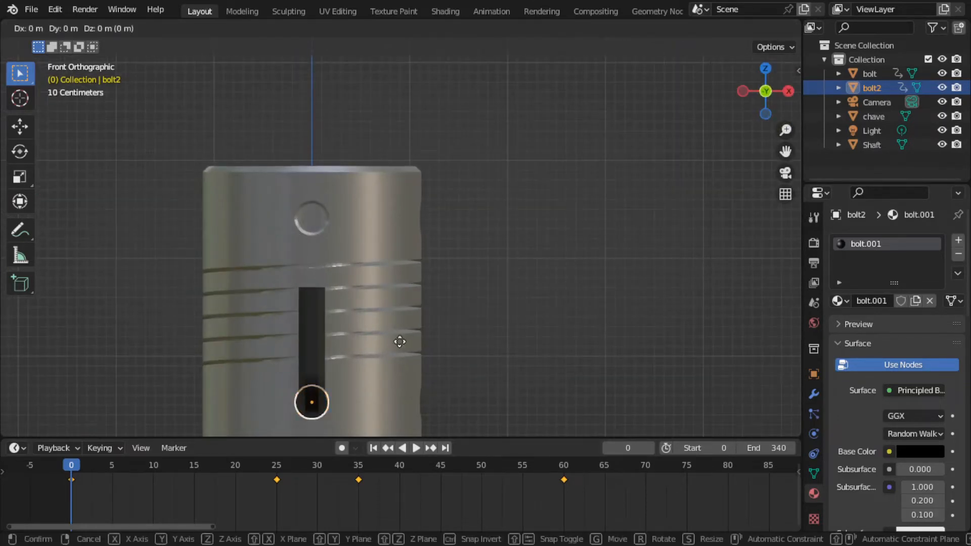
key("z")
left_click(383, 172)
scroll(306, 217, "up", 6)
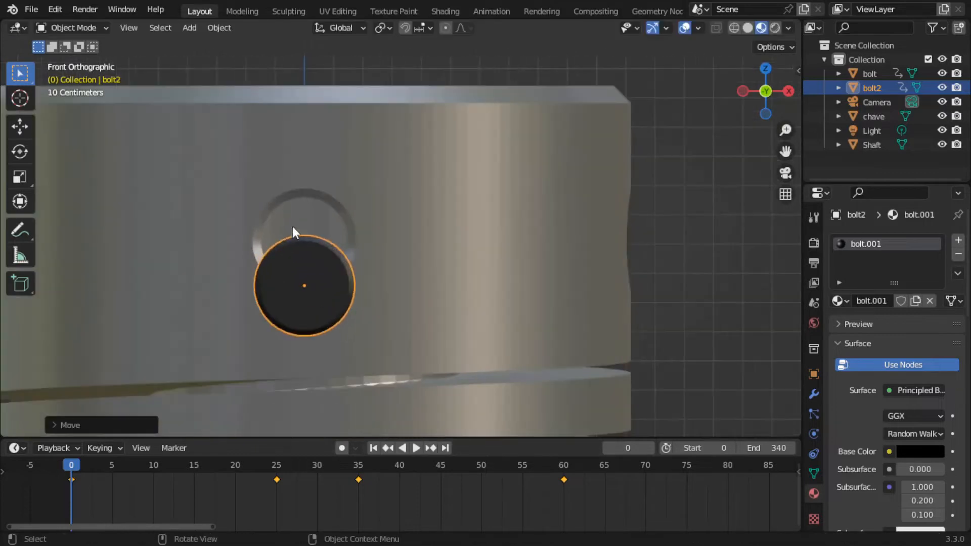
Step: Move bolt2 about 0.15 m further up along Z to align it with the shaft's upper hole
key("g")
key("z")
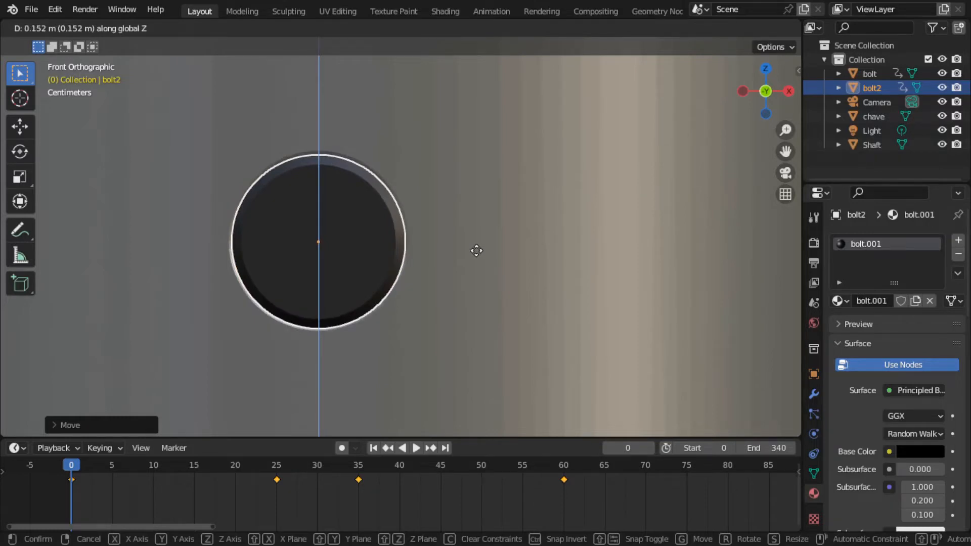
left_click(476, 251)
scroll(476, 258, "down", 8)
middle_click_drag(499, 310, 550, 376)
left_click(531, 375)
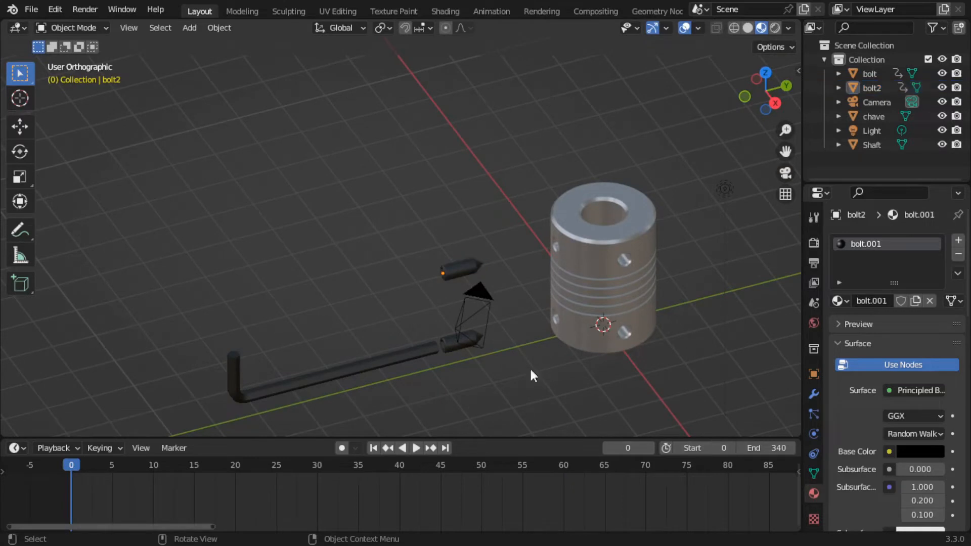
left_click(465, 266)
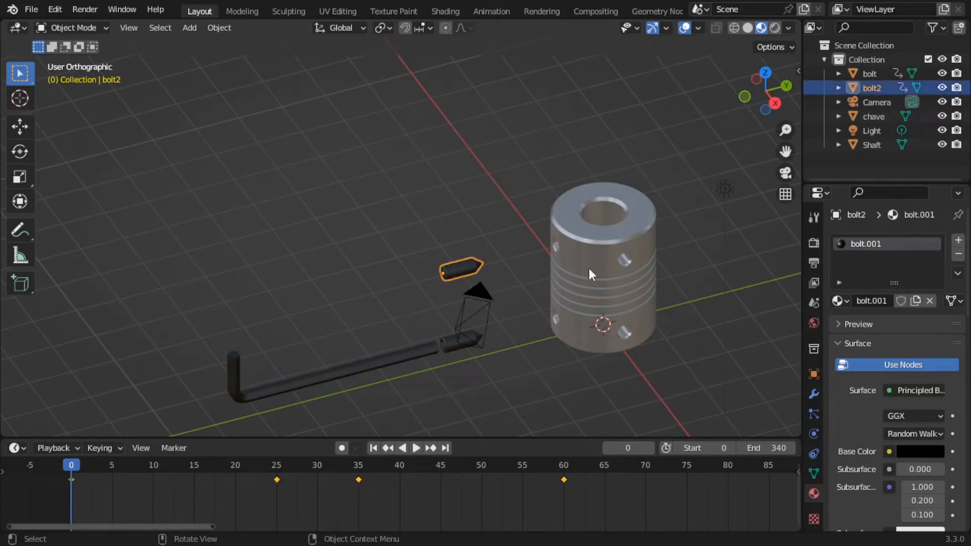
Step: Clear the keyframes from bolt2's Z location only, keeping its X and Y location animation
key("n")
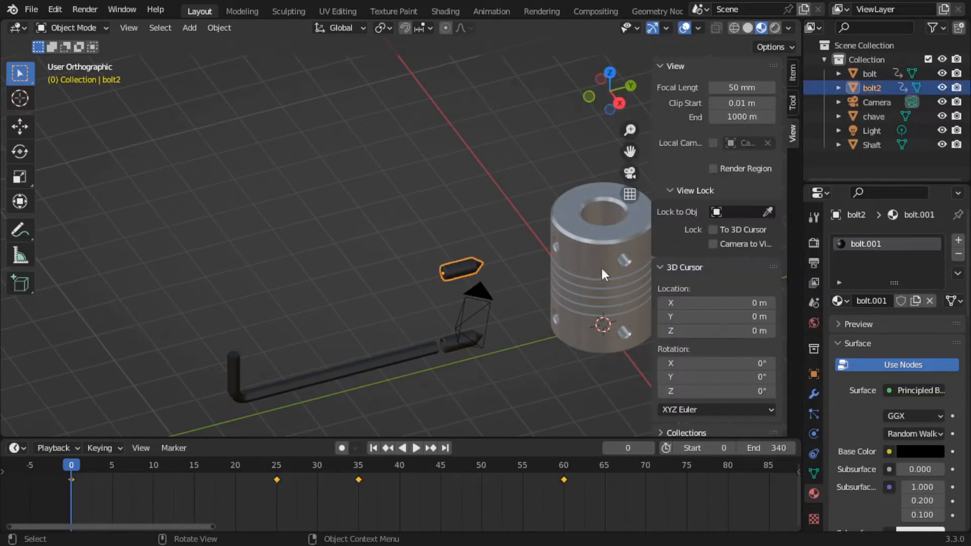
left_click(792, 81)
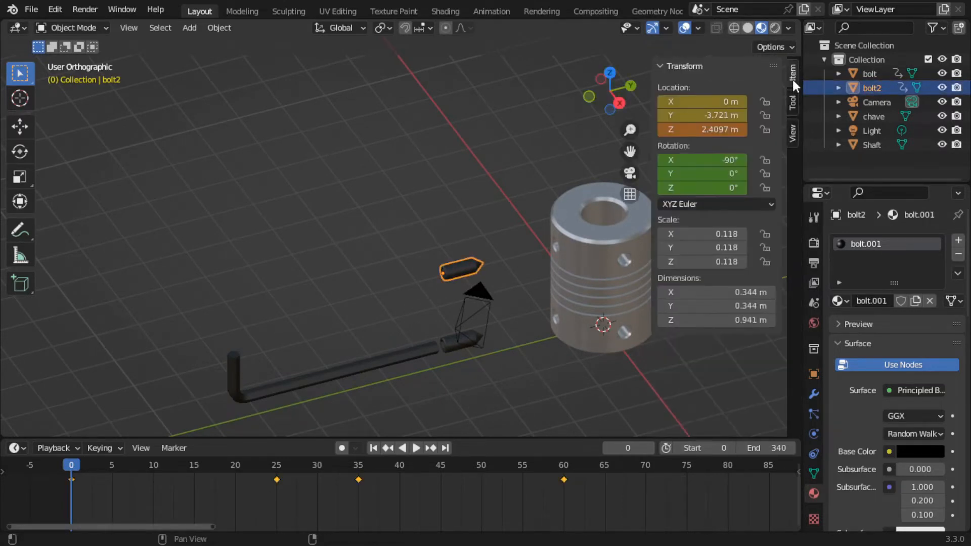
right_click(703, 132)
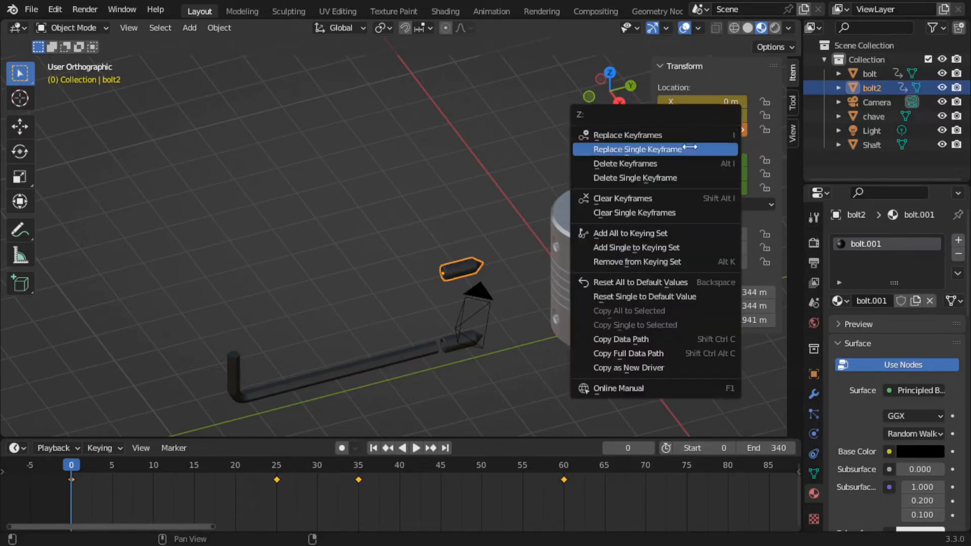
left_click(634, 213)
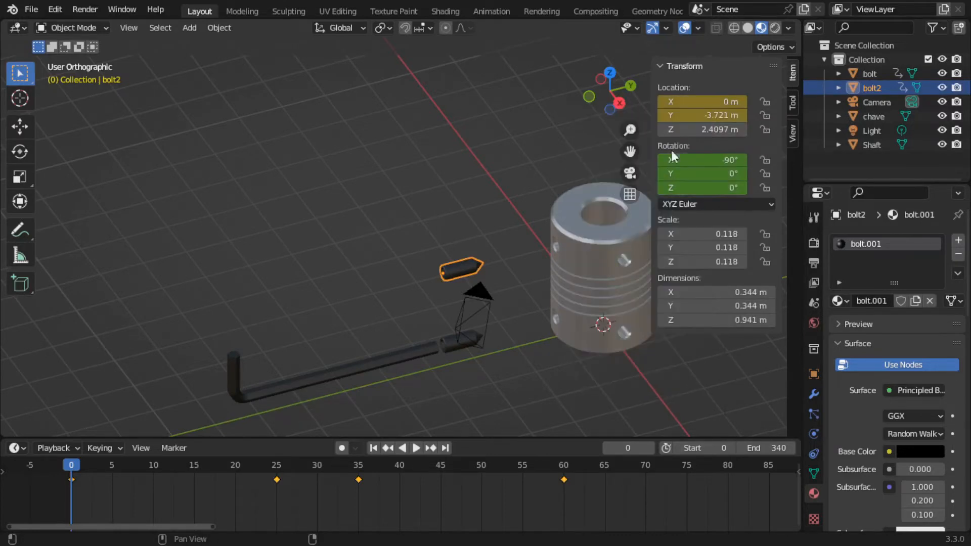
left_click(452, 235)
Step: Play the animation through the camera to check both bolts' motion, and return to frame 0
key("KP_0")
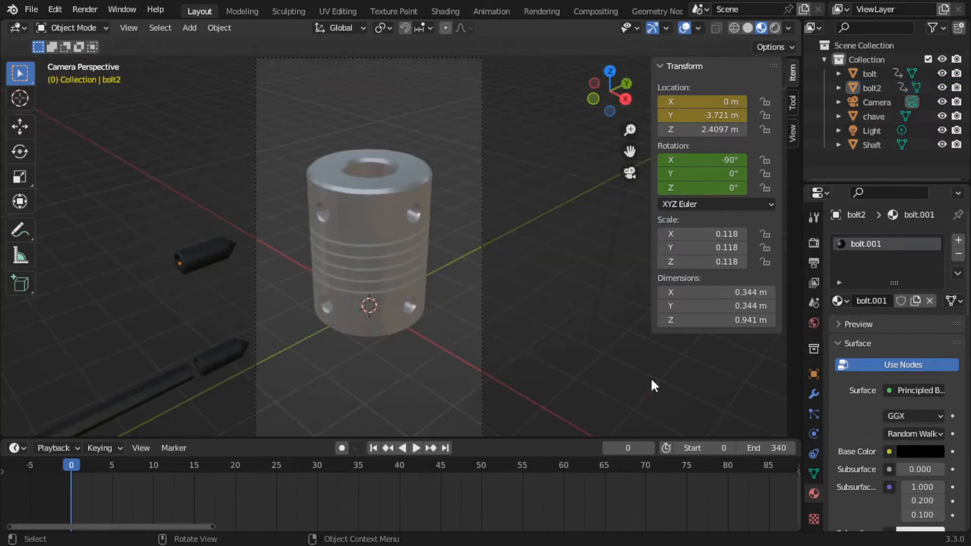
key("space")
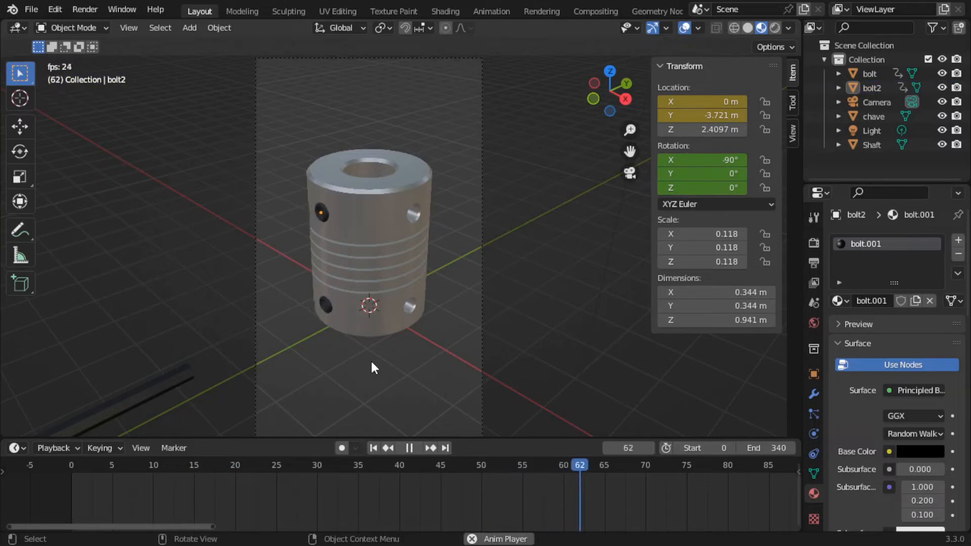
key("space")
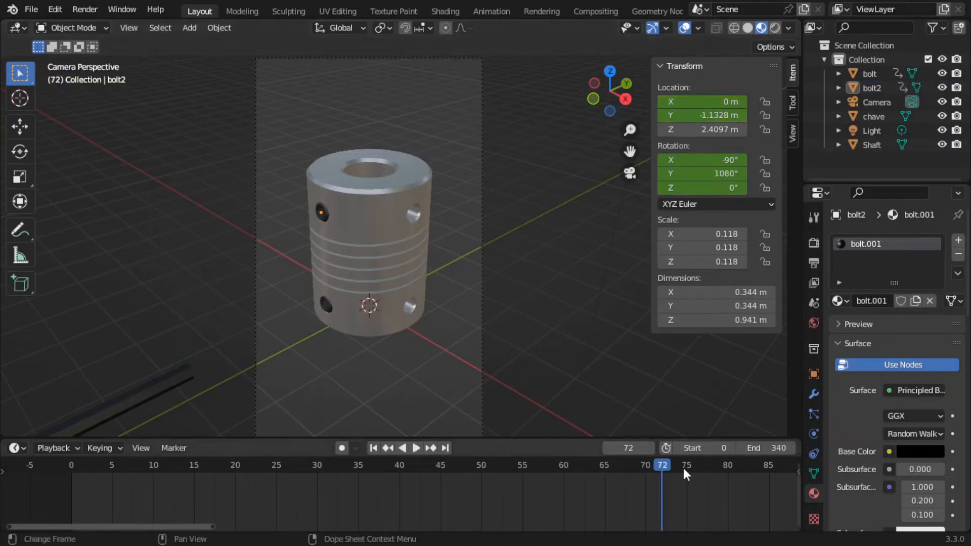
left_click_drag(665, 467, 54, 461)
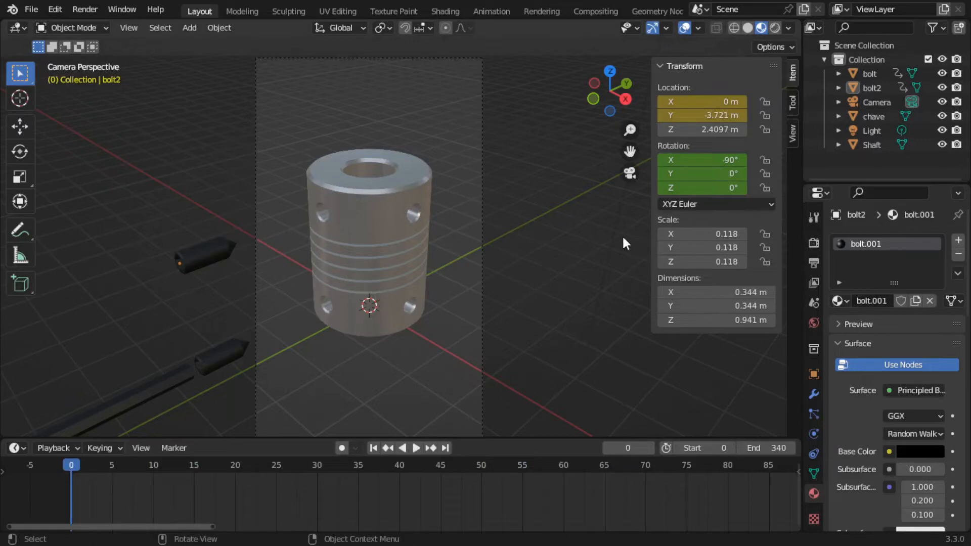
key("n")
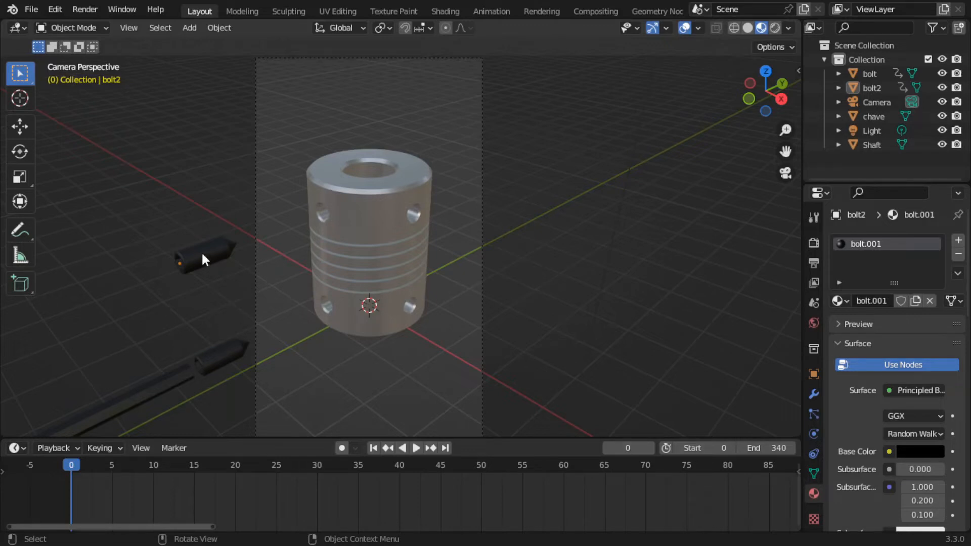
Step: Duplicate the lower animated bolt by copying and pasting it in place at frame 0
left_click(224, 362)
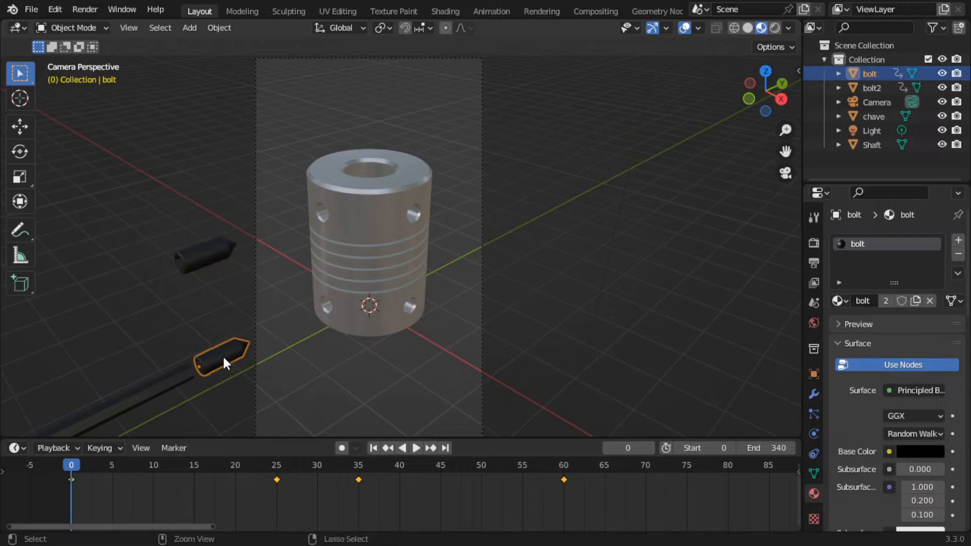
key("ctrl+c")
key("ctrl+v")
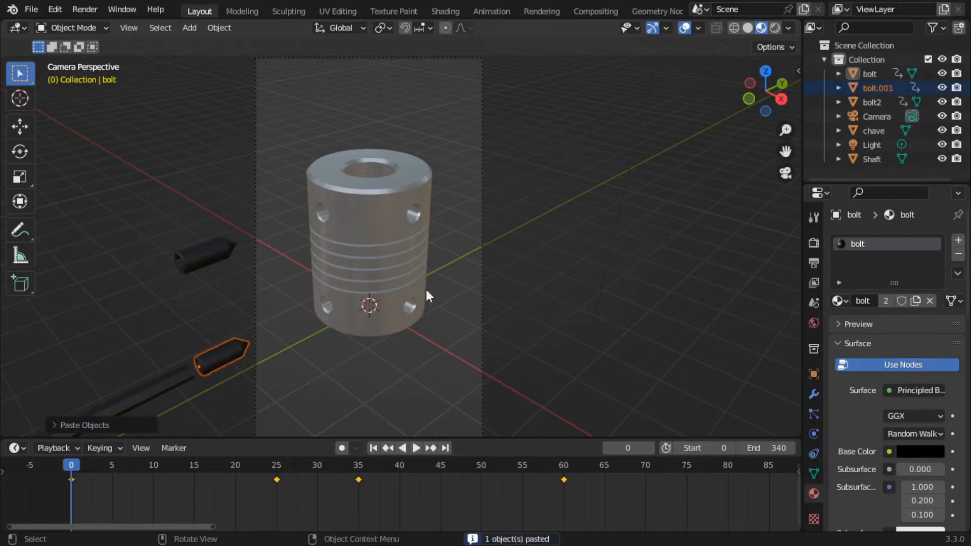
Step: Rename the newly pasted bolt object as bolt3
right_click(878, 86)
mouse_move(830, 198)
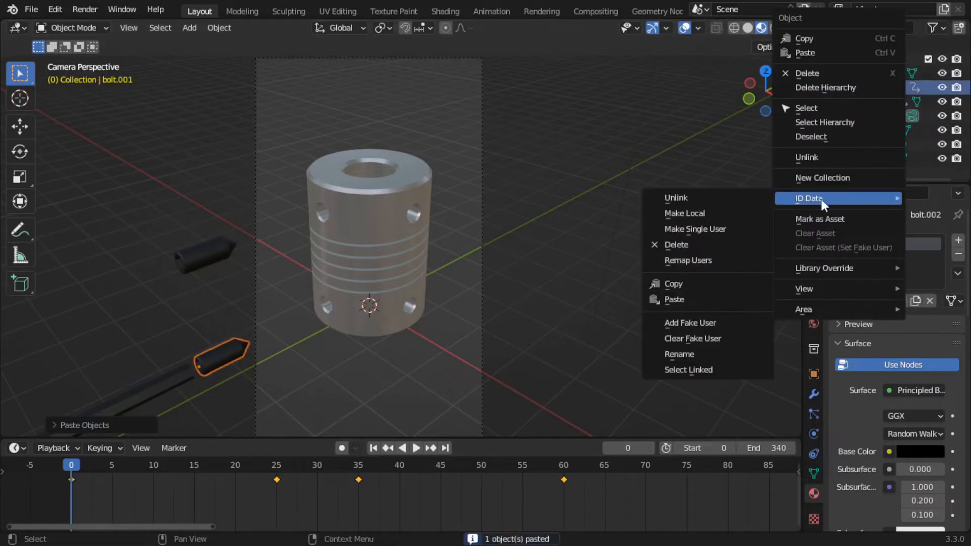
left_click(686, 354)
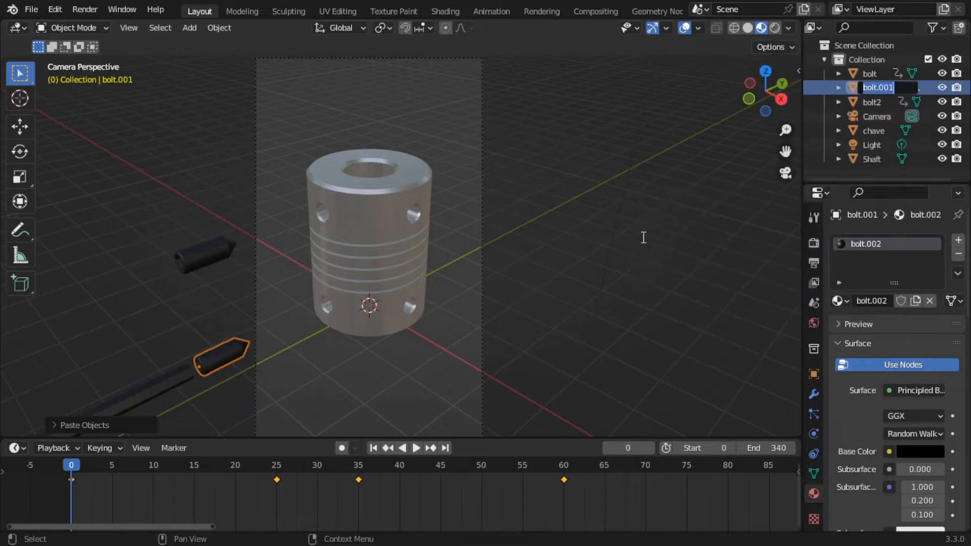
key("End")
key("BackSpace")
key("BackSpace")
key("BackSpace")
key("BackSpace")
type("3")
key("Return")
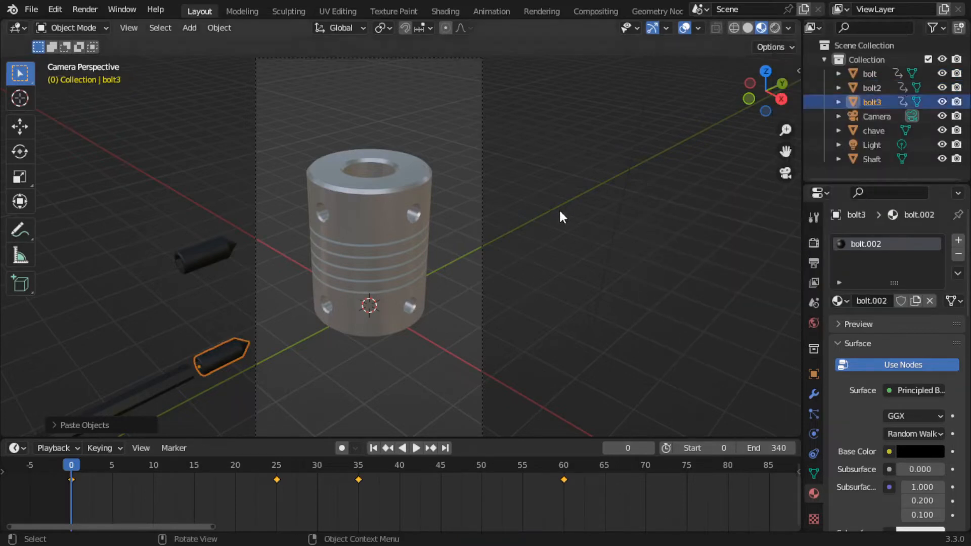
Step: Delete all of bolt3's inherited keyframes while at frame 0
key("n")
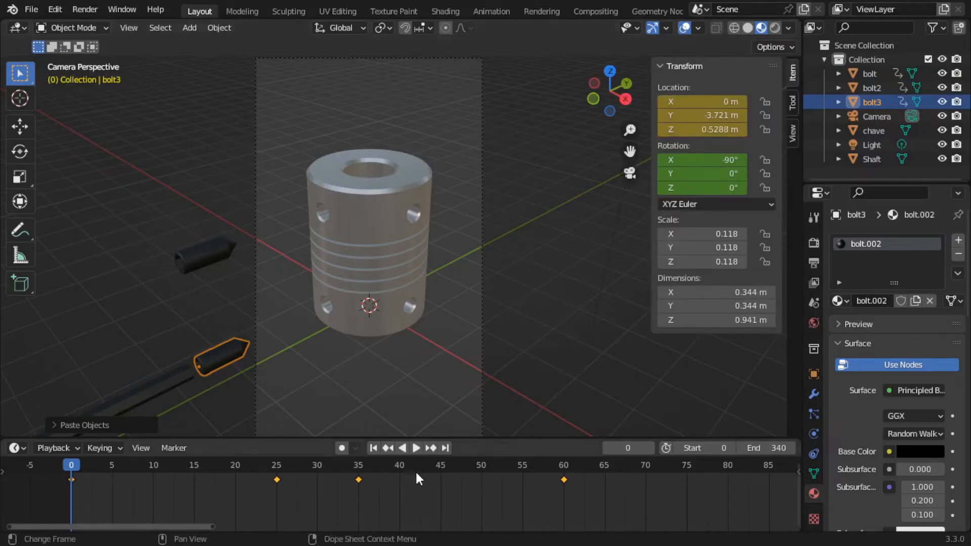
left_click_drag(579, 511, 70, 467)
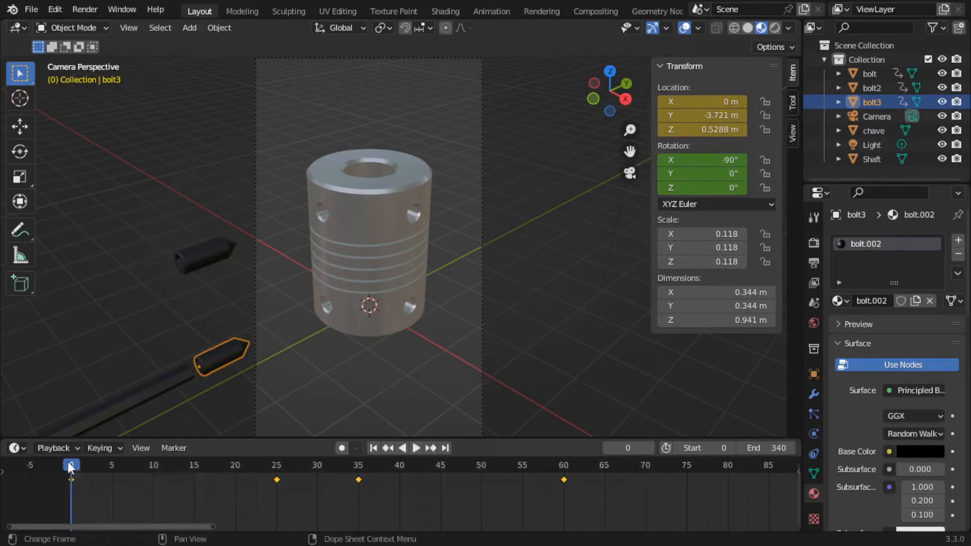
key("Delete")
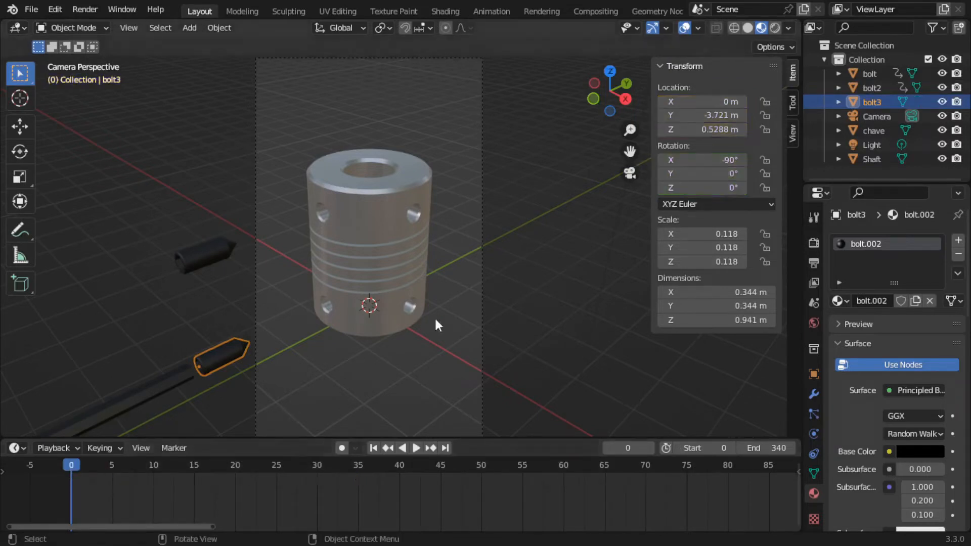
left_click(715, 129)
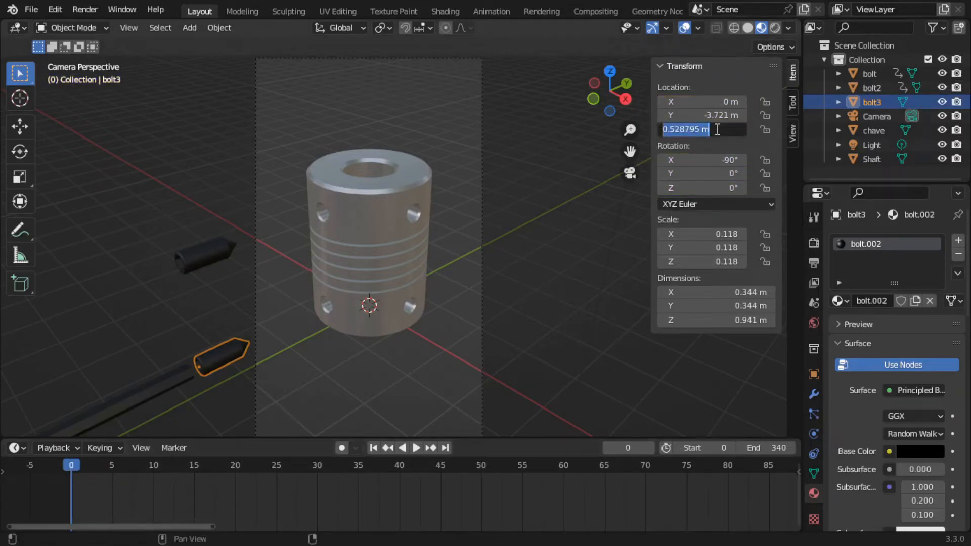
type("0")
key("Return")
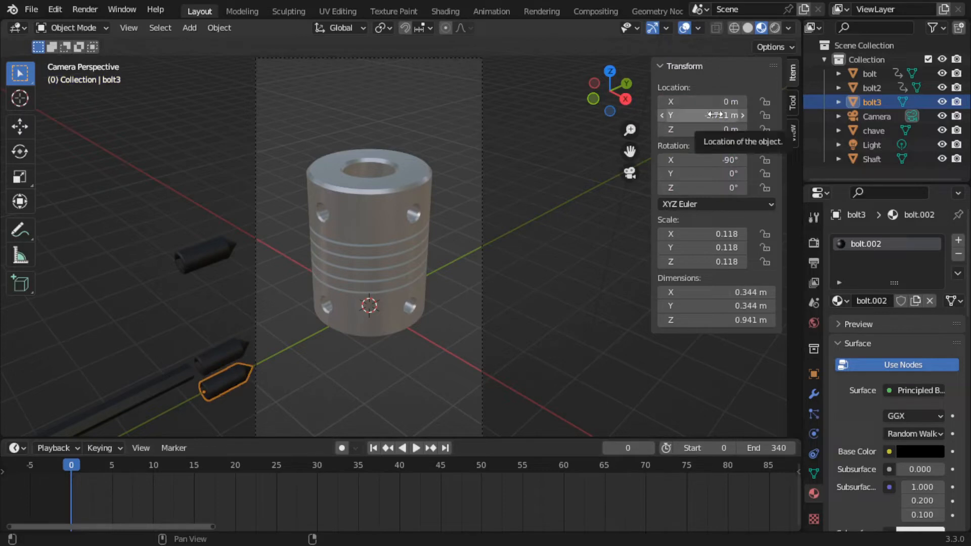
key("ctrl+z")
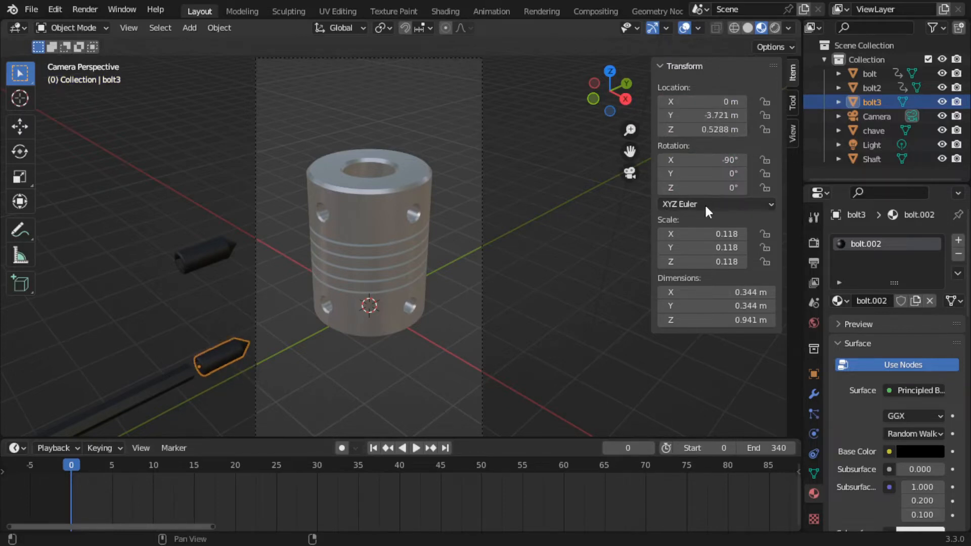
Step: Set bolt3's Y location to 0 m so that it sits on the shaft's centre
left_click(712, 116)
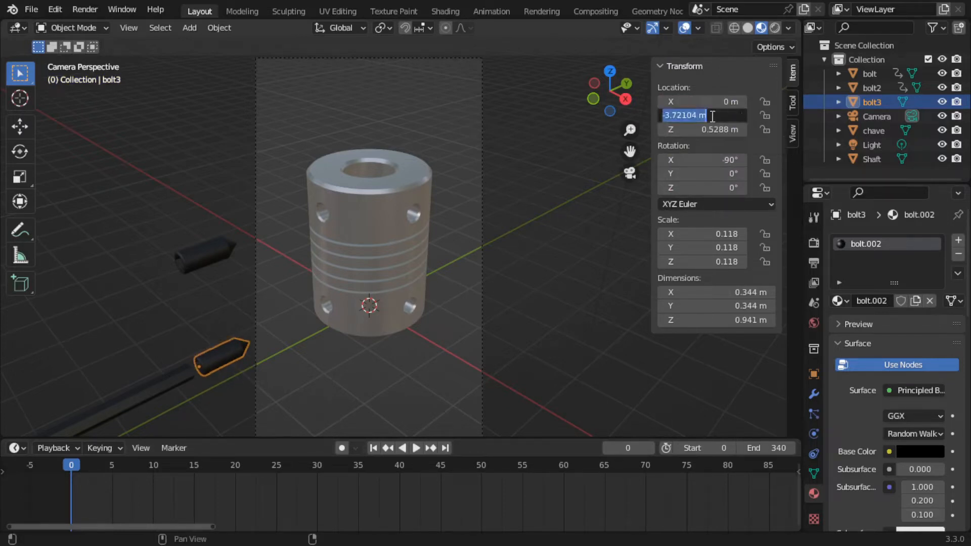
type("0")
key("Return")
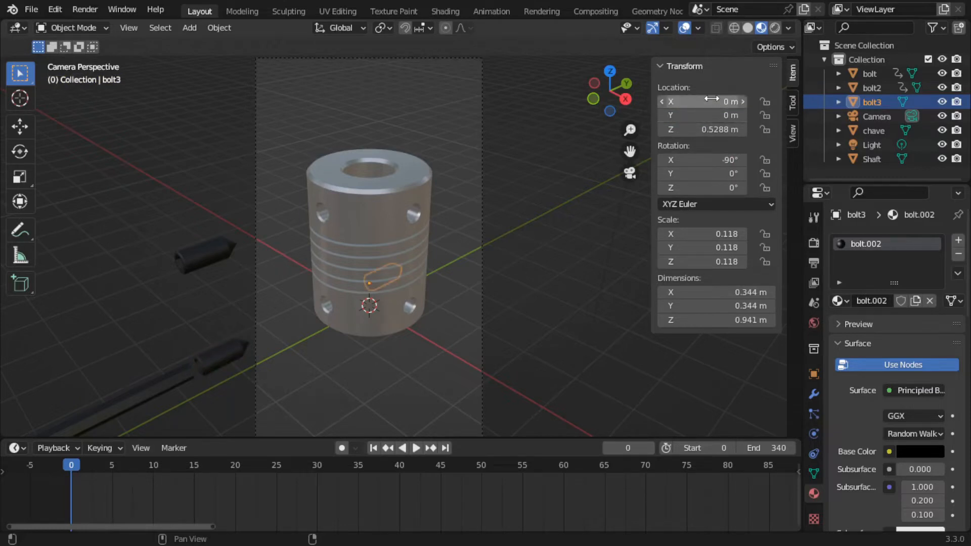
left_click(531, 238)
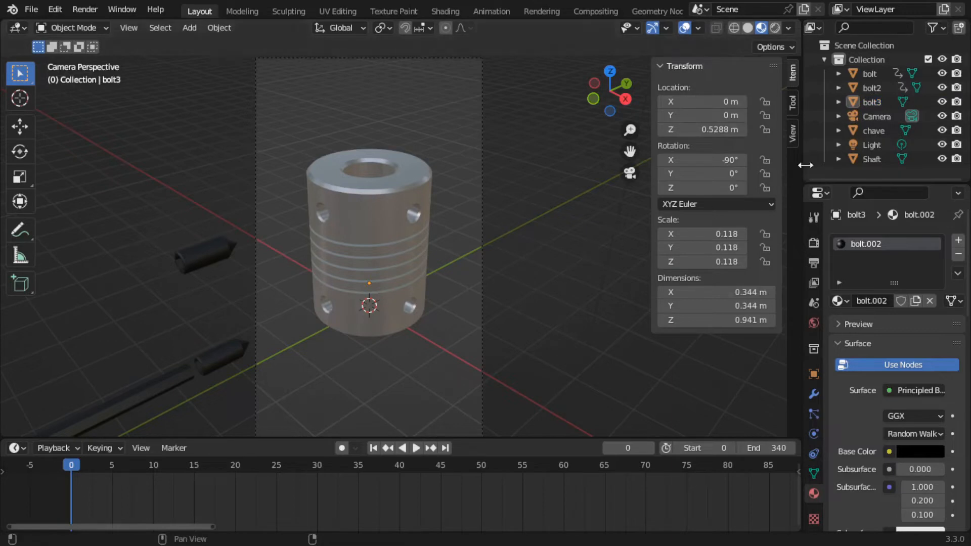
key("n")
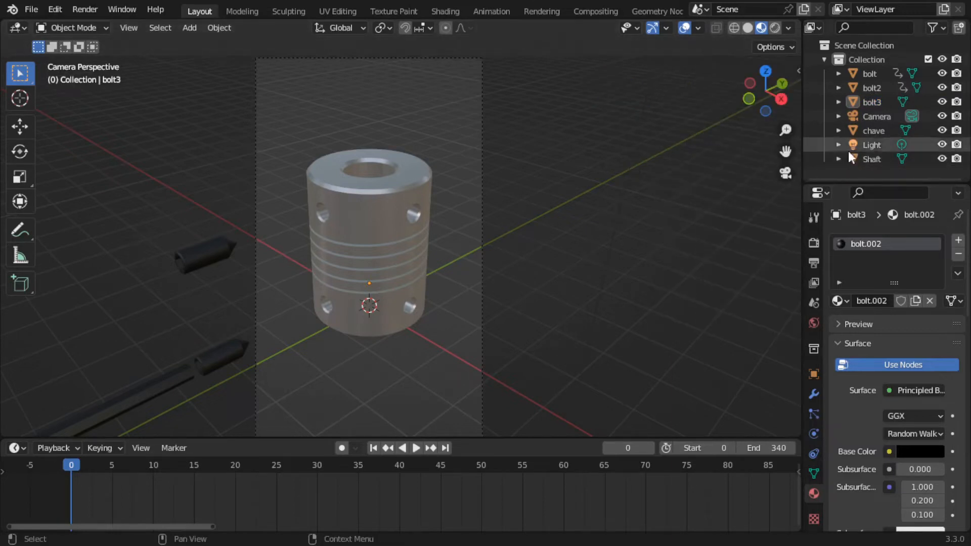
Step: Rotate bolt3 by 90° around the global Z axis
left_click(874, 102)
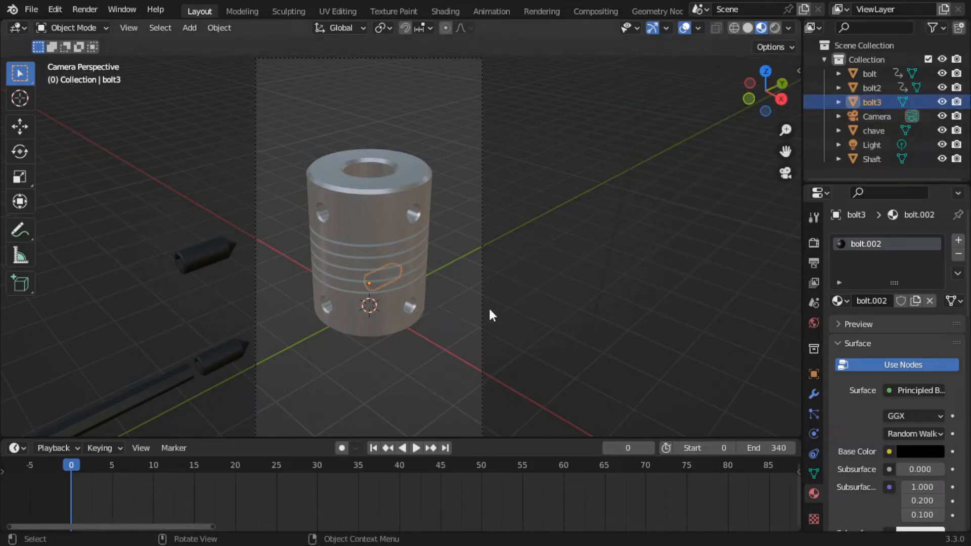
key("r")
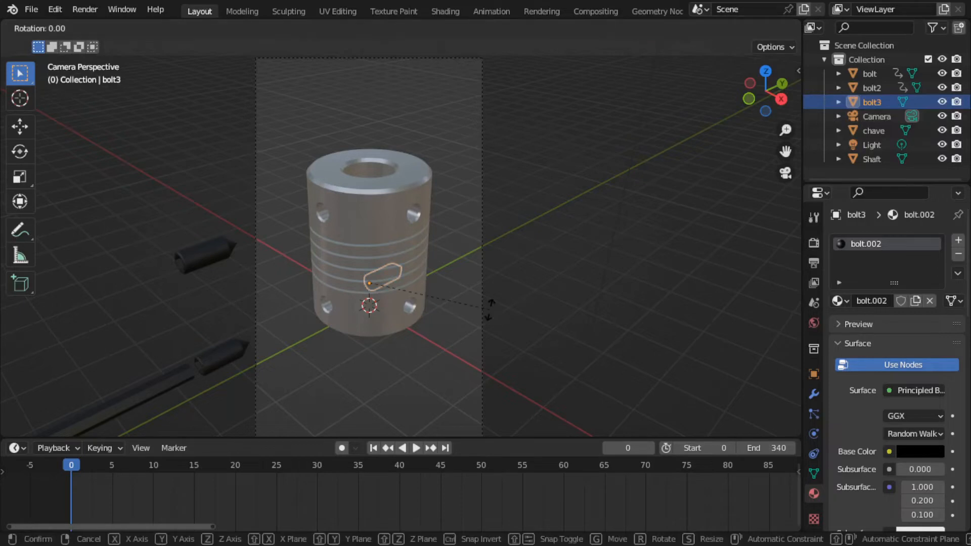
type("z")
type("90")
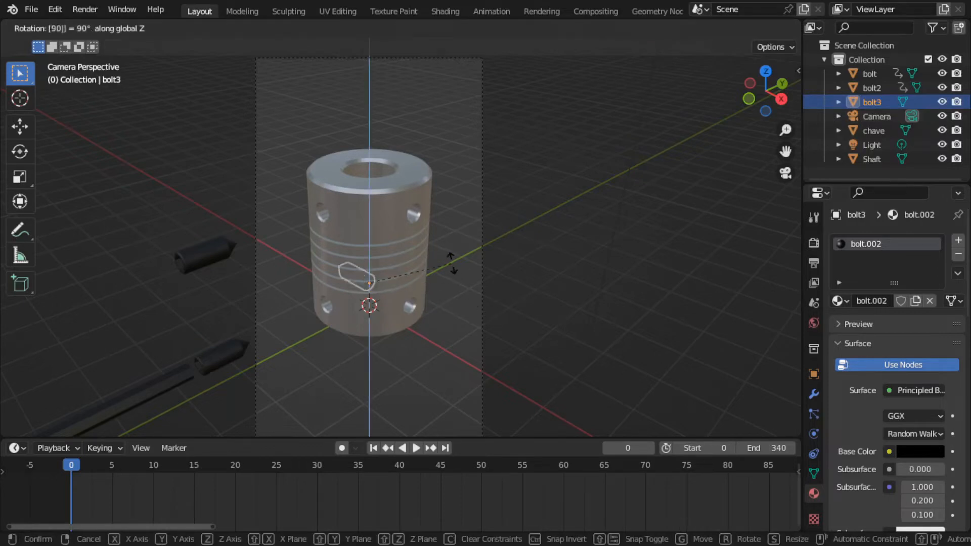
key("Return")
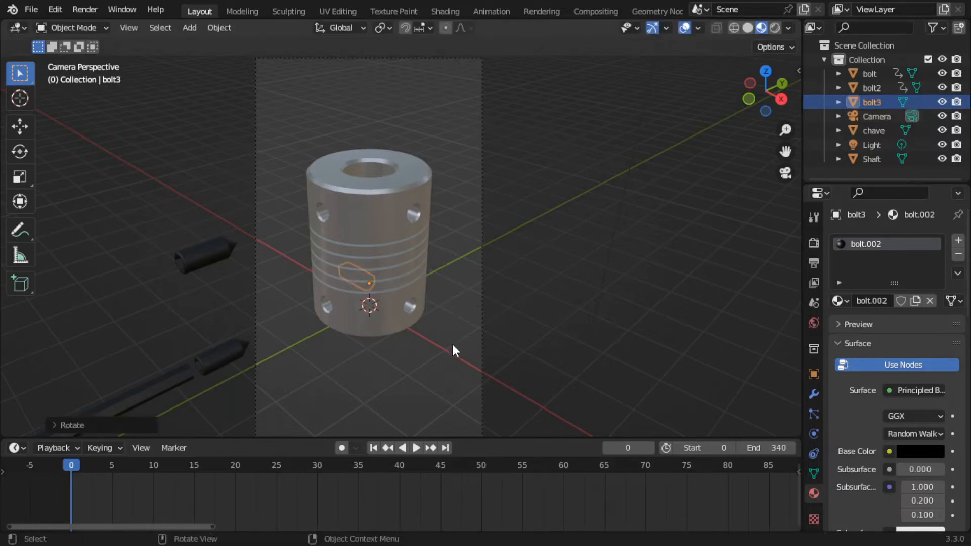
Step: Move bolt3 about 3.75 m along X, out of the shaft and beyond the camera frame, and keyframe it at frame 0
key("g")
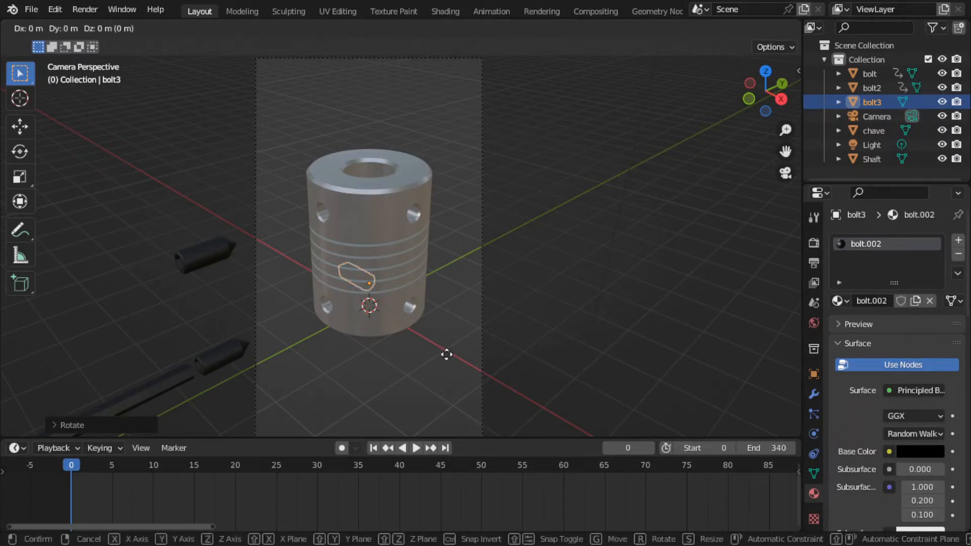
key("x")
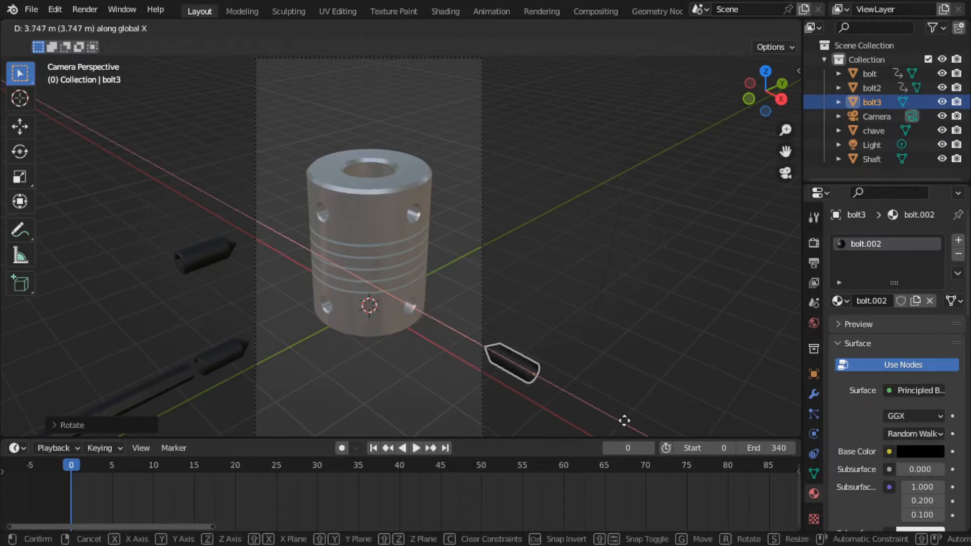
left_click(626, 421)
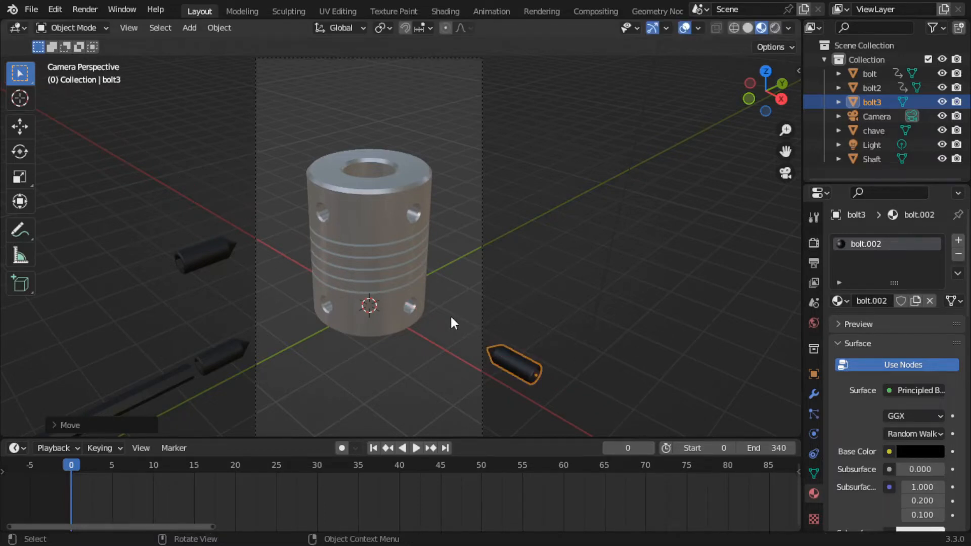
key("i")
left_click(343, 274)
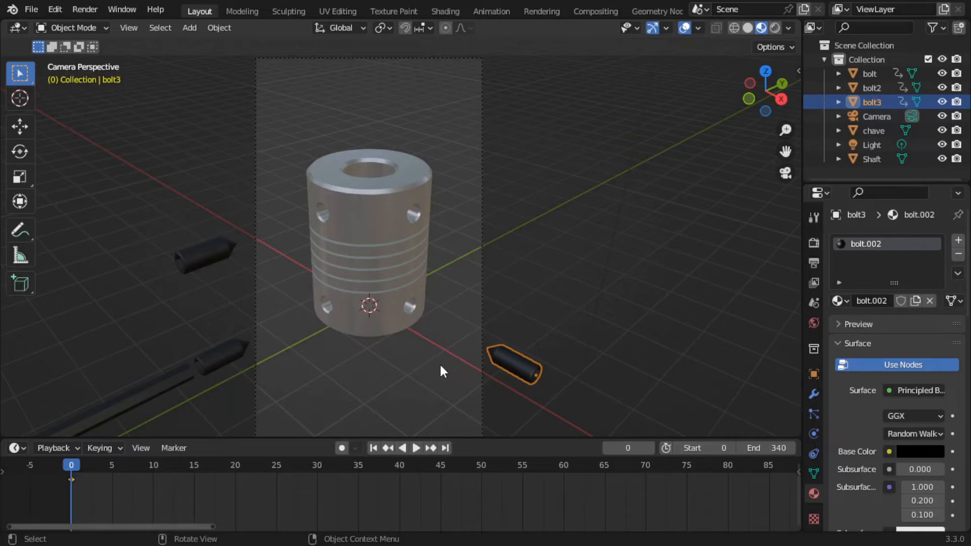
Step: At frame 25, move bolt3 in along X until its tip enters the shaft's lower hole, and keyframe its location
key("space")
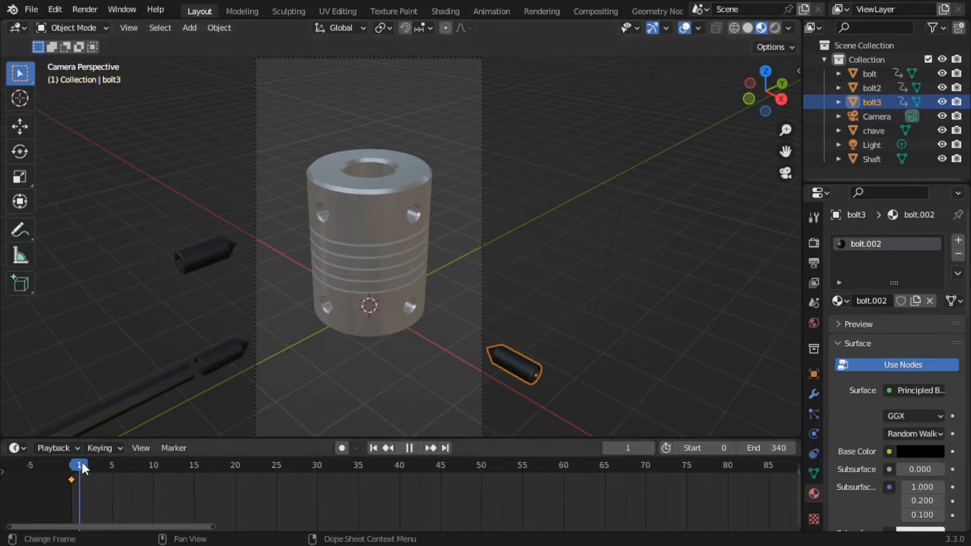
left_click_drag(208, 468, 277, 475)
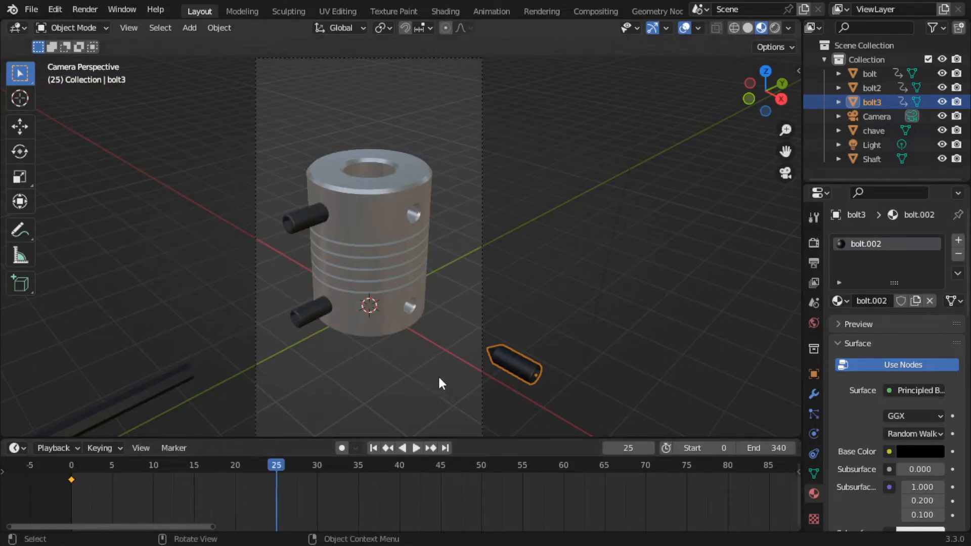
key("g")
key("x")
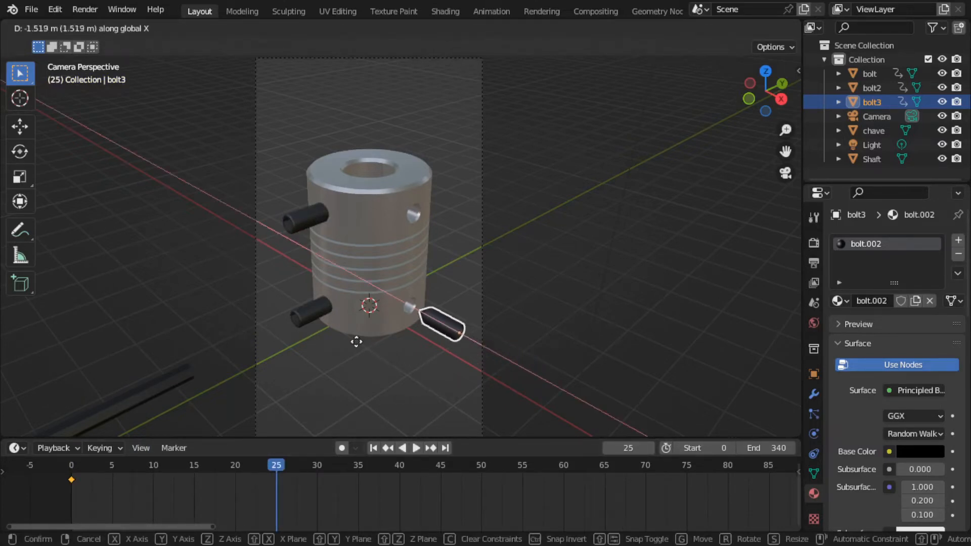
left_click(339, 327)
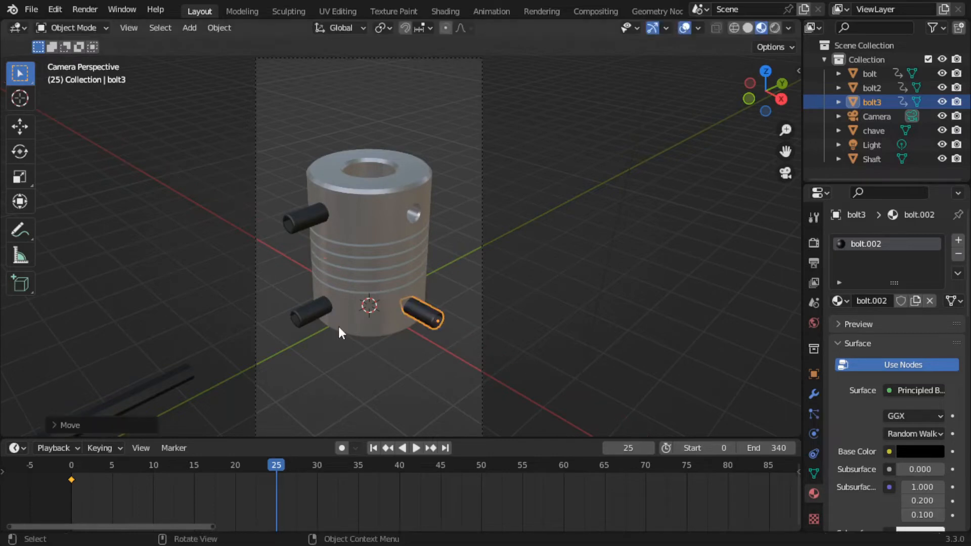
key("i")
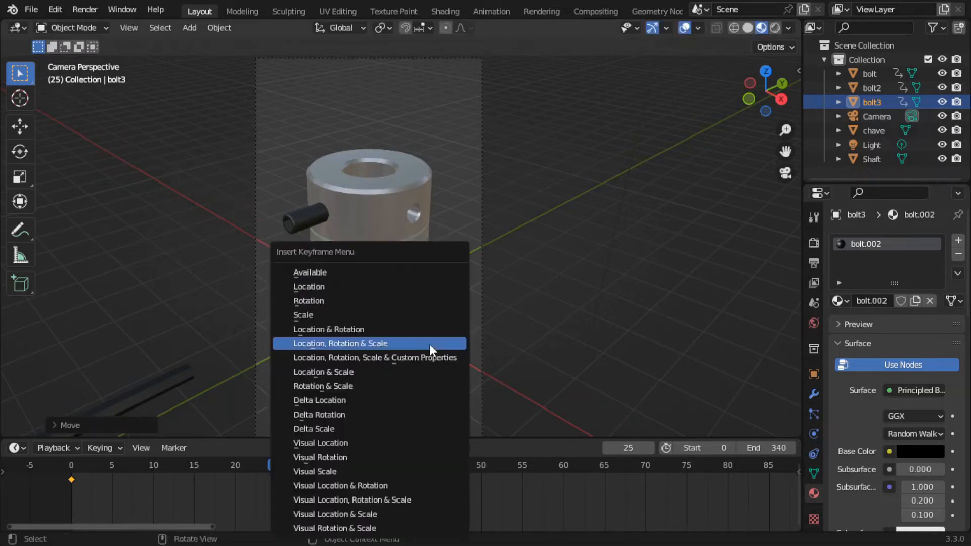
left_click(334, 284)
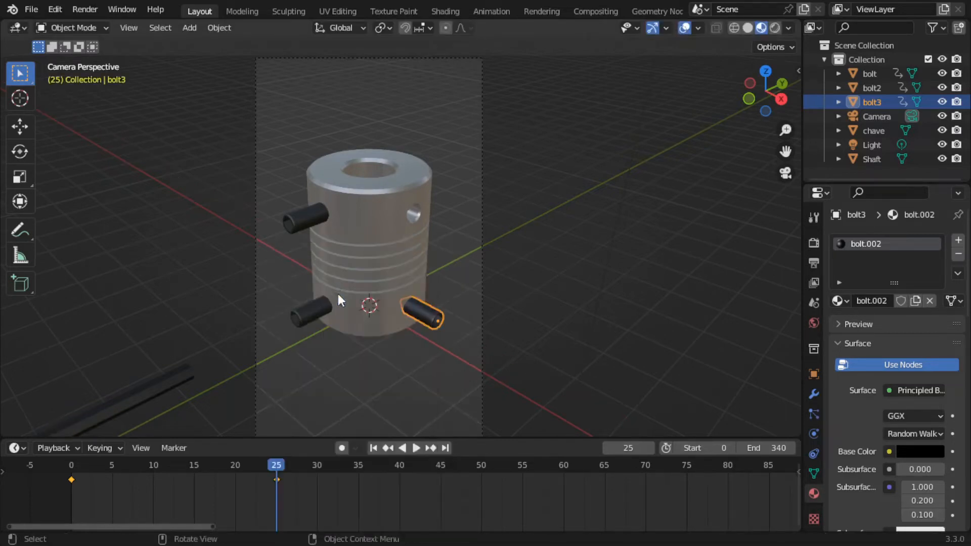
Step: Insert a Location & Rotation keyframe for bolt3 at frame 35
left_click(287, 466)
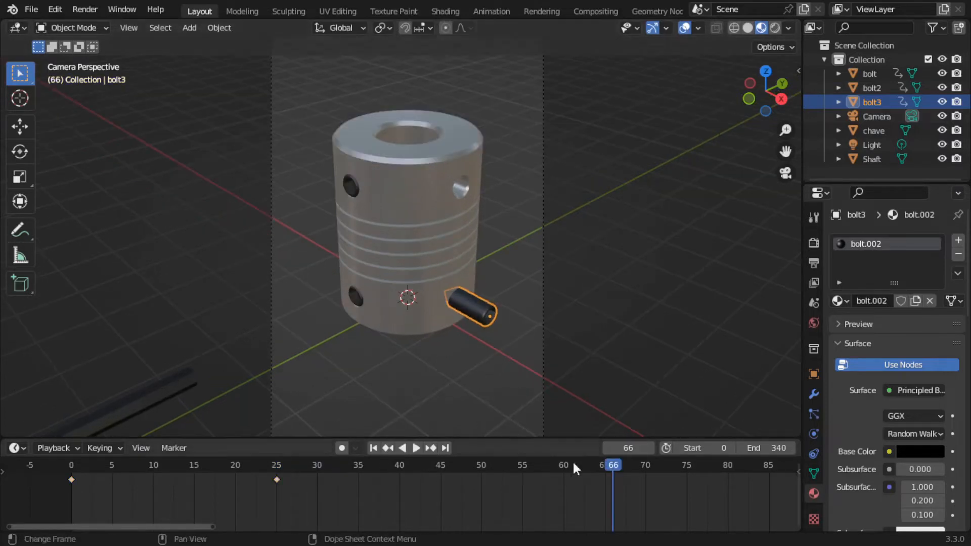
key("space")
left_click(351, 475)
left_click_drag(355, 475, 358, 476)
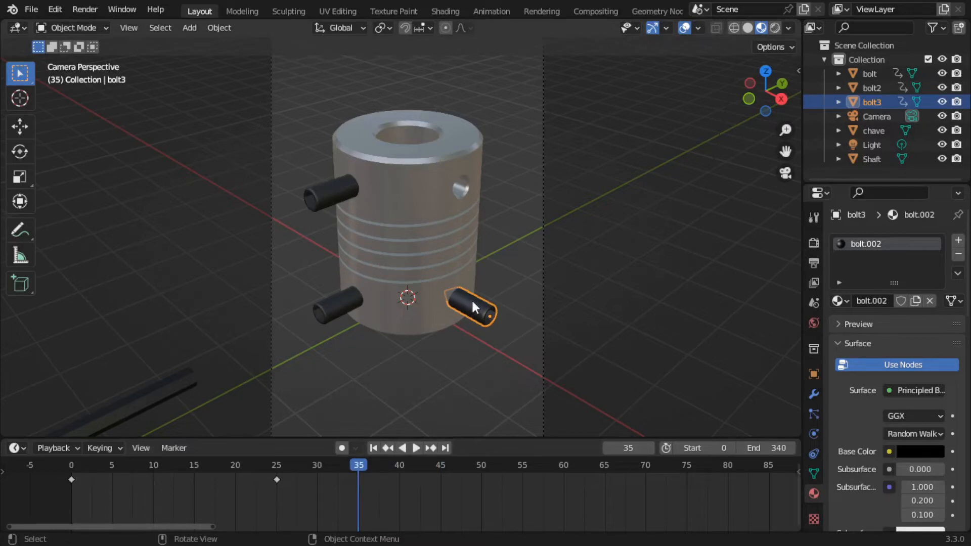
key("i")
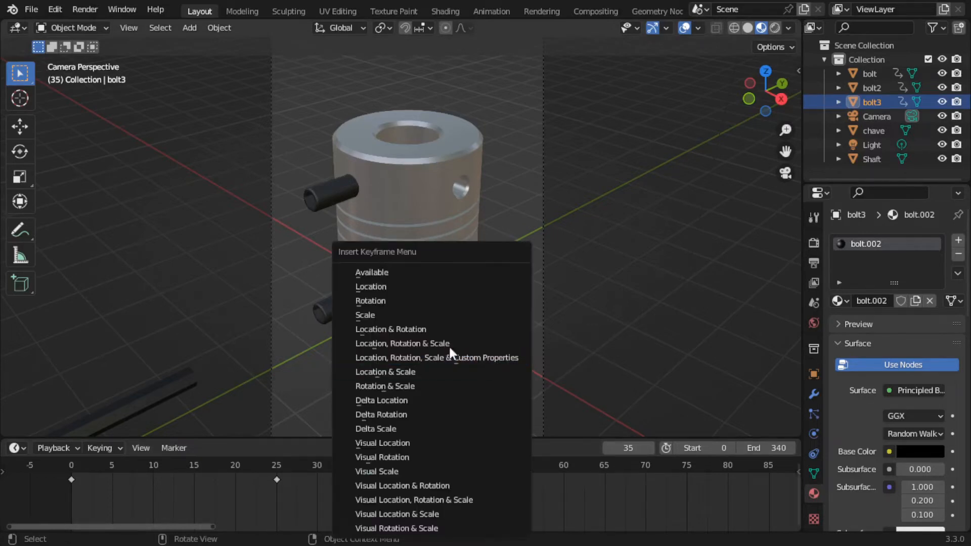
left_click(402, 330)
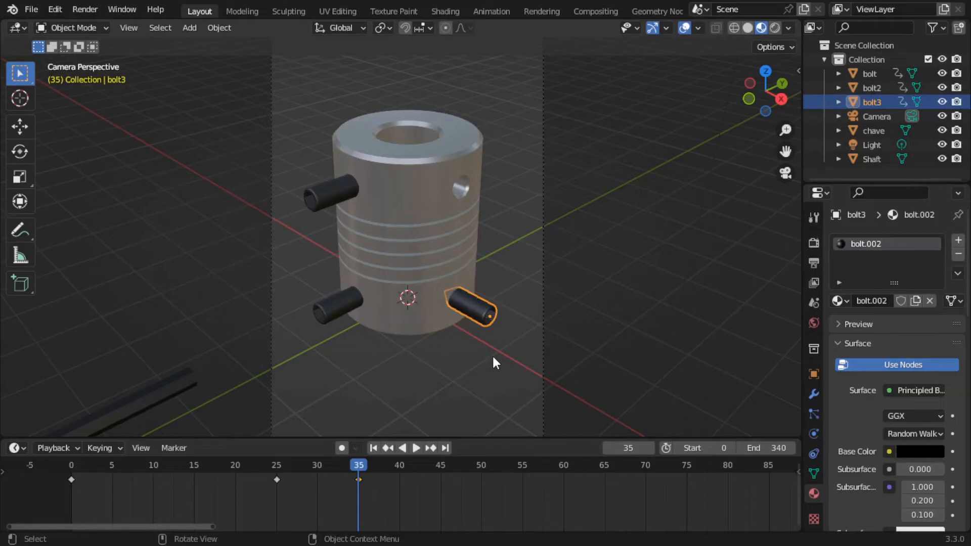
Step: Move bolt3 about -0.65 m along X into the hole, rotate it -180° around X, and keyframe location and rotation at frame 35
key("g")
key("x")
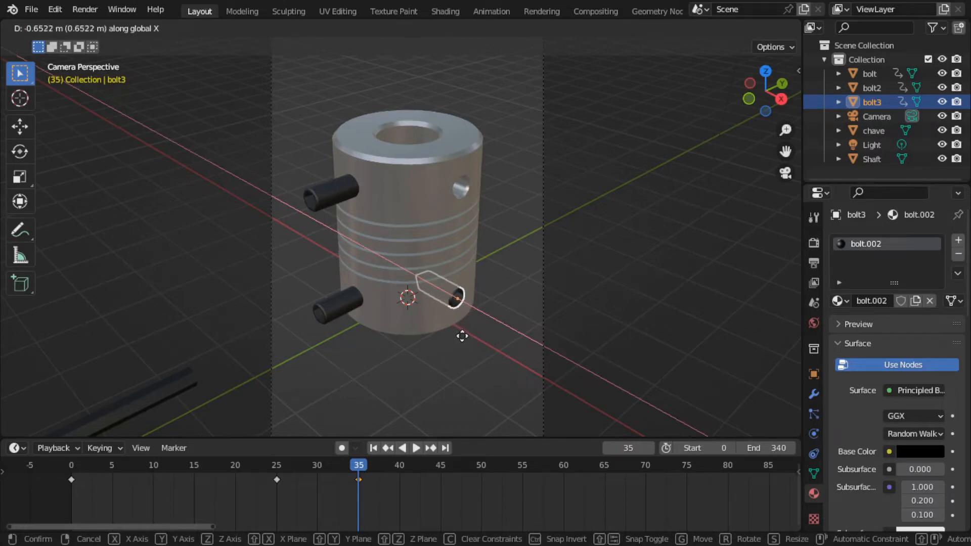
left_click(462, 336)
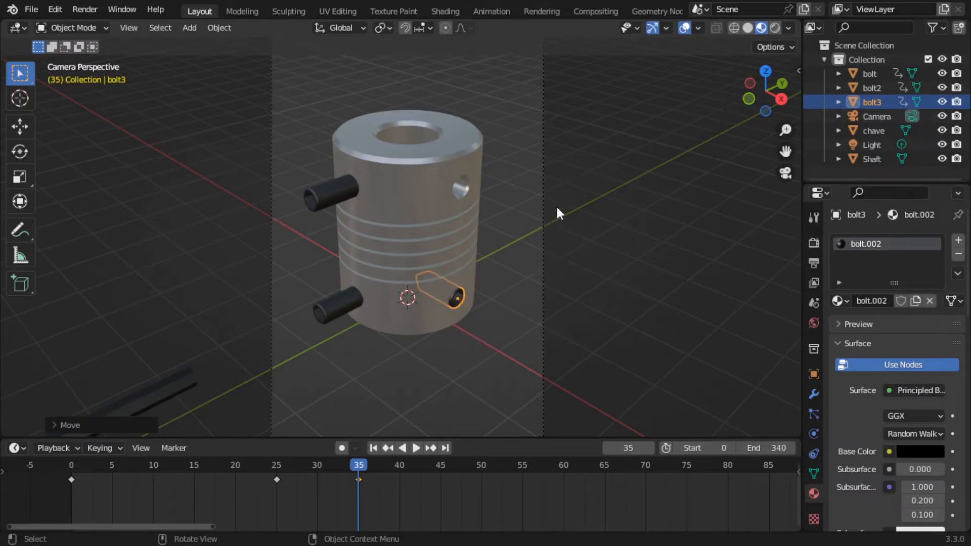
key("r")
key("x")
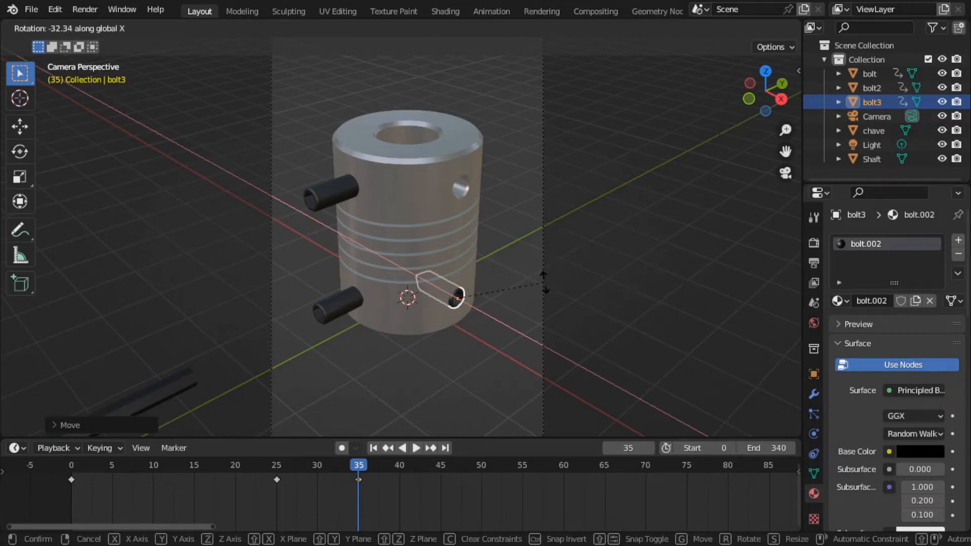
type("-180")
key("Return")
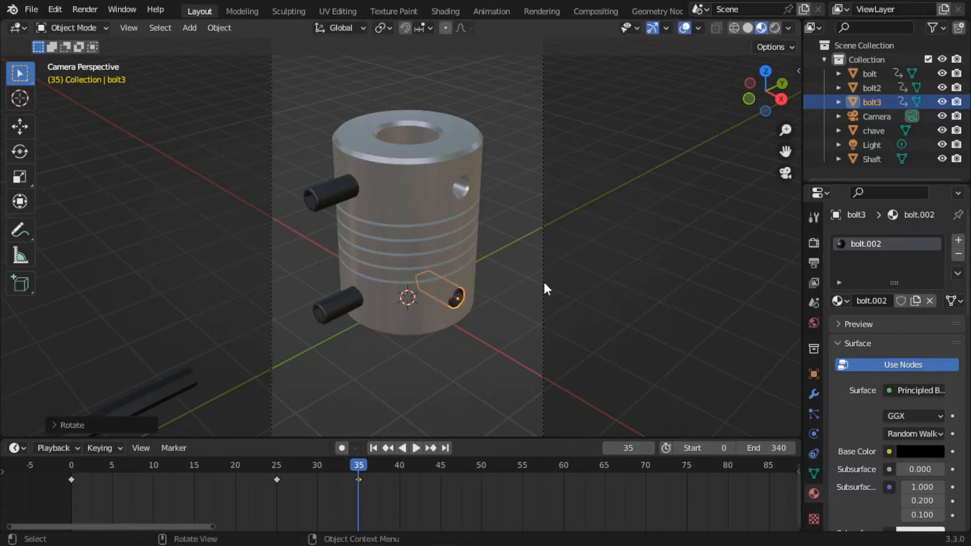
key("i")
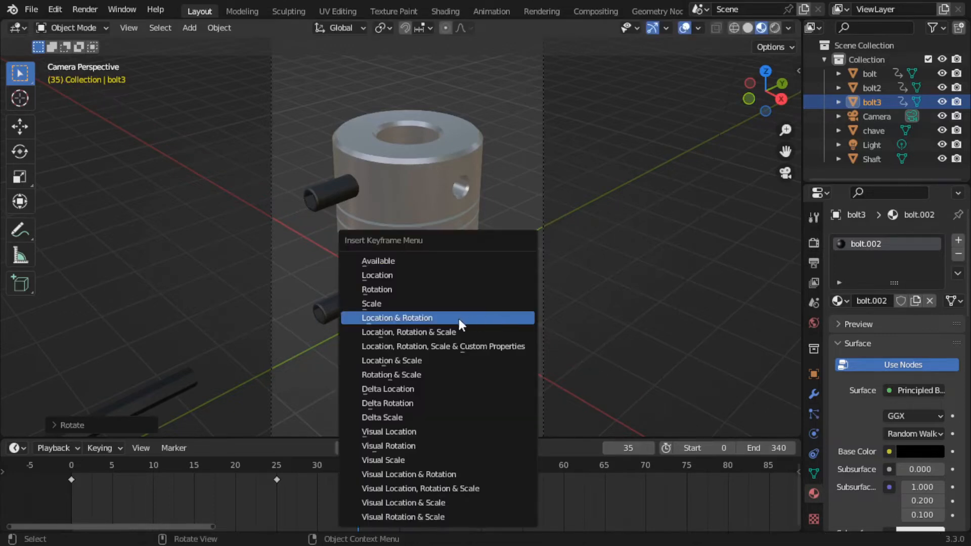
left_click(438, 320)
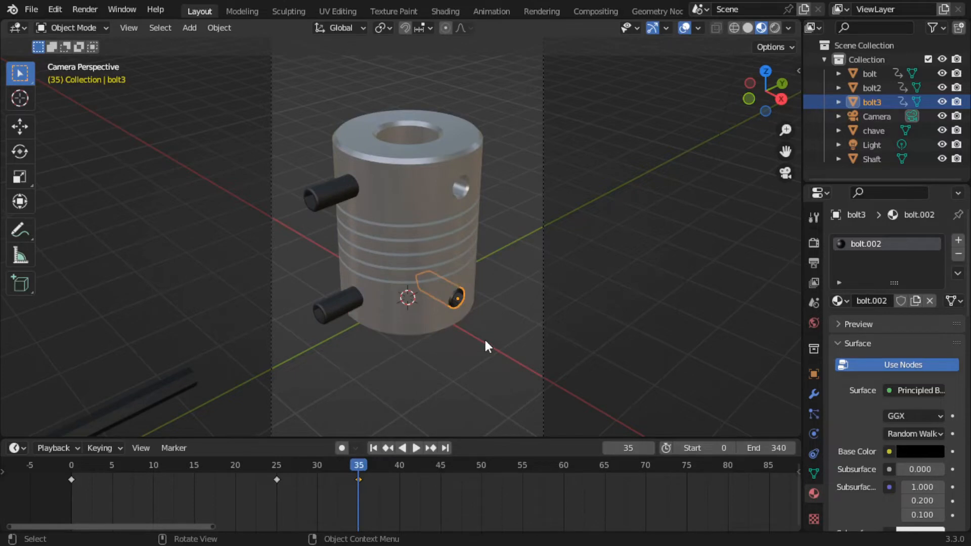
Step: Insert a Location & Rotation keyframe for the inserted bolt3 at frame 60
left_click(483, 338)
scroll(510, 334, "up", 4)
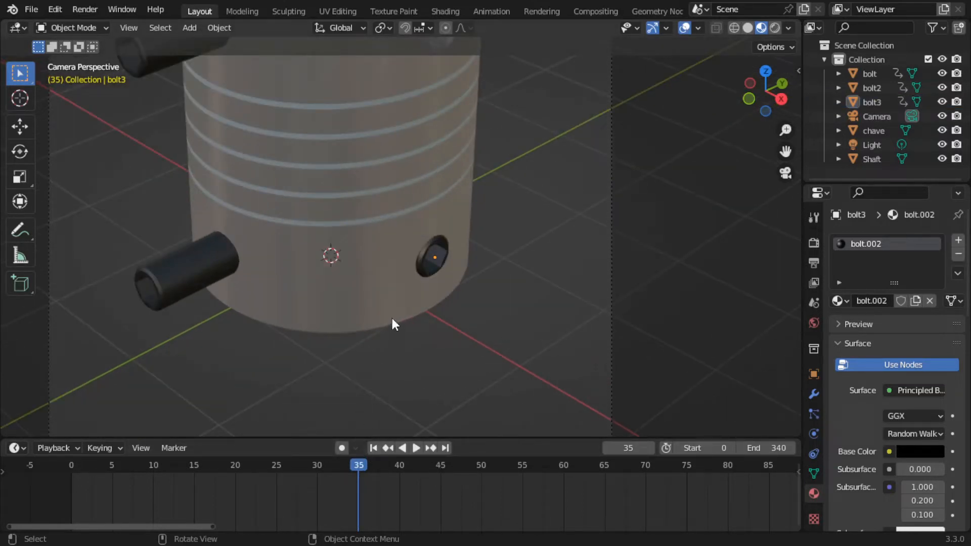
left_click(428, 271)
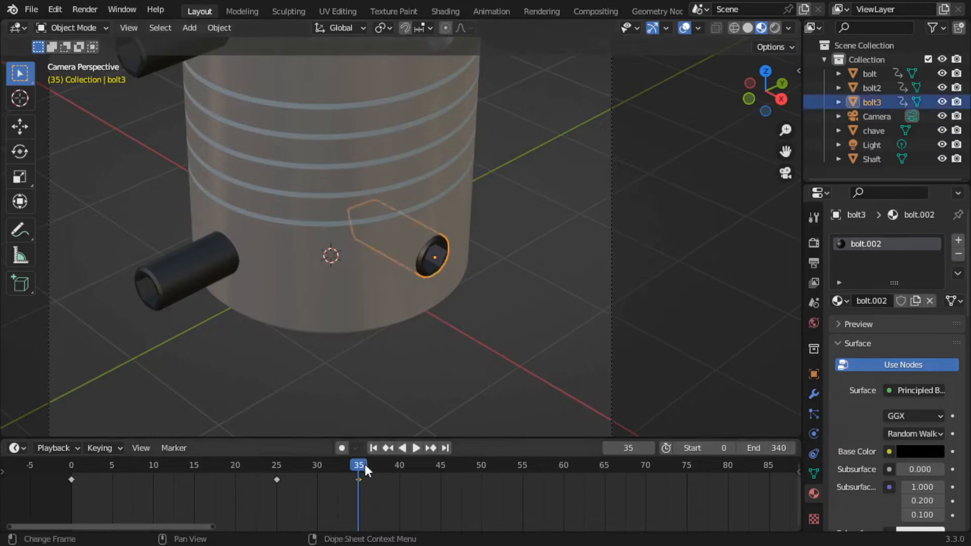
key("space")
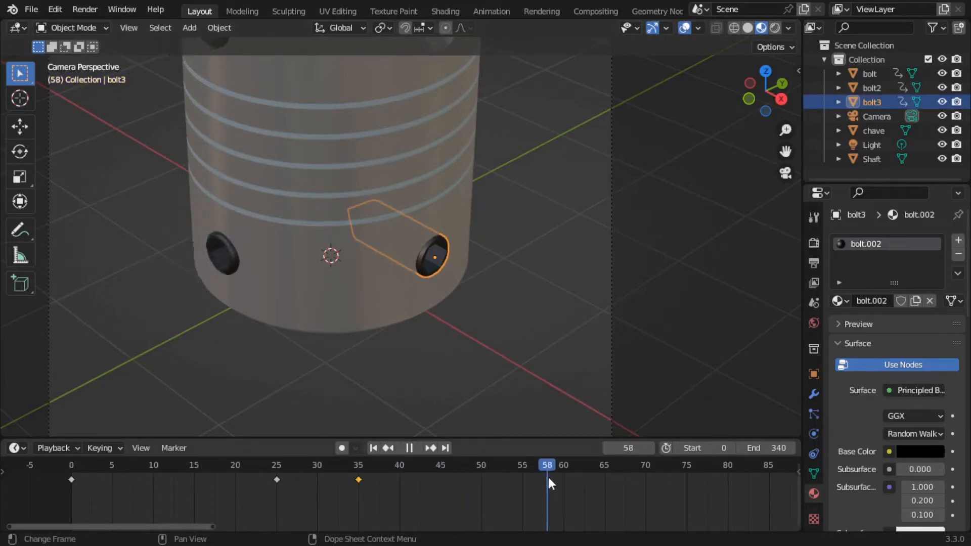
key("space")
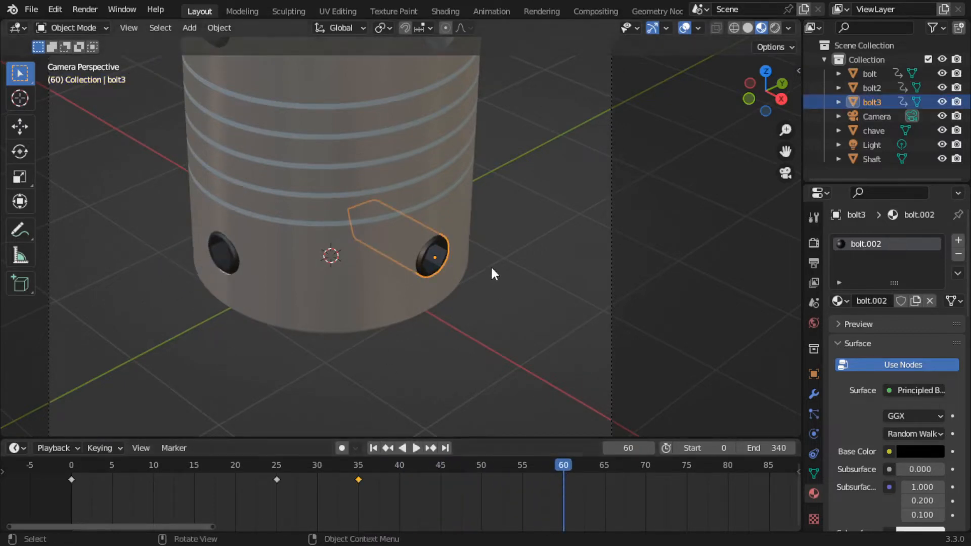
key("i")
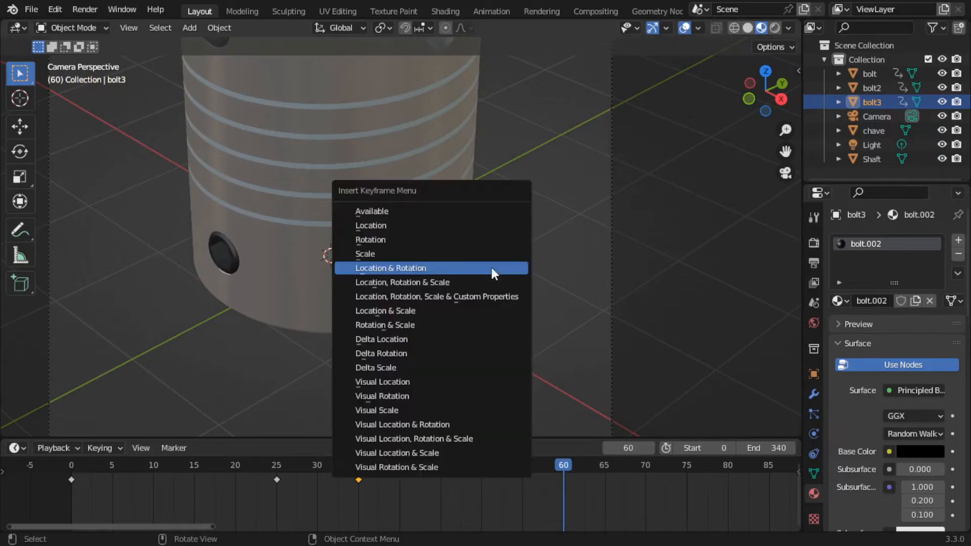
left_click(403, 267)
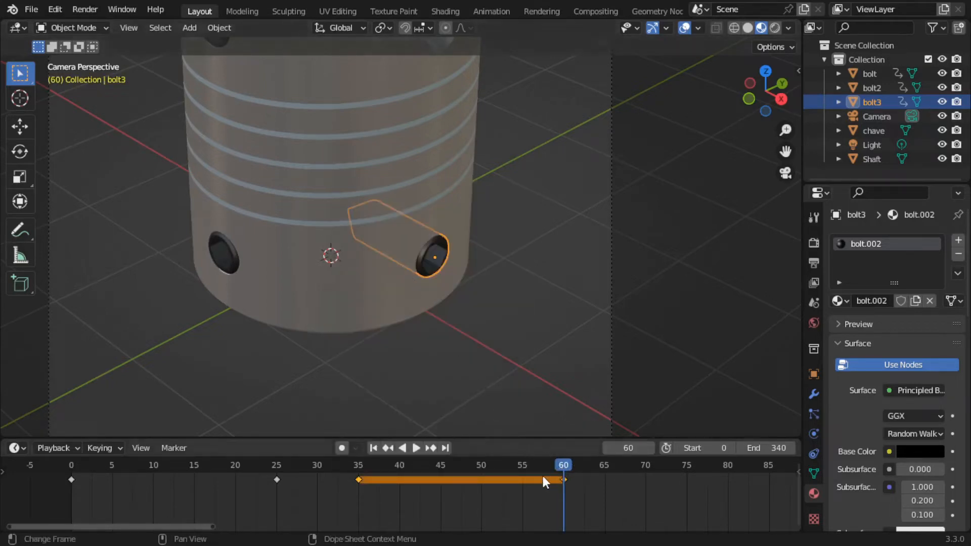
Step: Delete bolt3's keyframes at frames 35 and 60
left_click_drag(566, 503, 356, 471)
key("Delete")
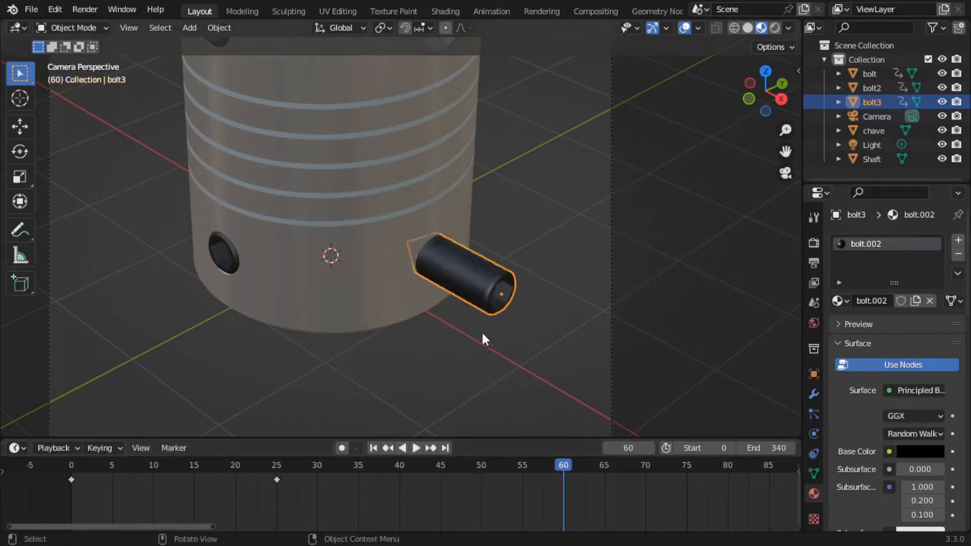
Step: Keyframe bolt3's location and rotation at frame 35 with the bolt still protruding from the hole
left_click_drag(566, 466, 359, 472)
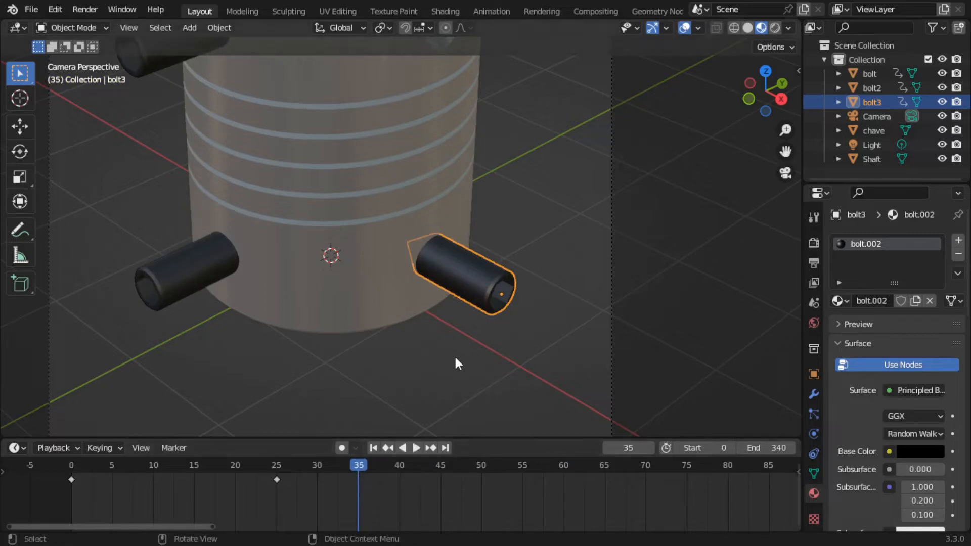
key("i")
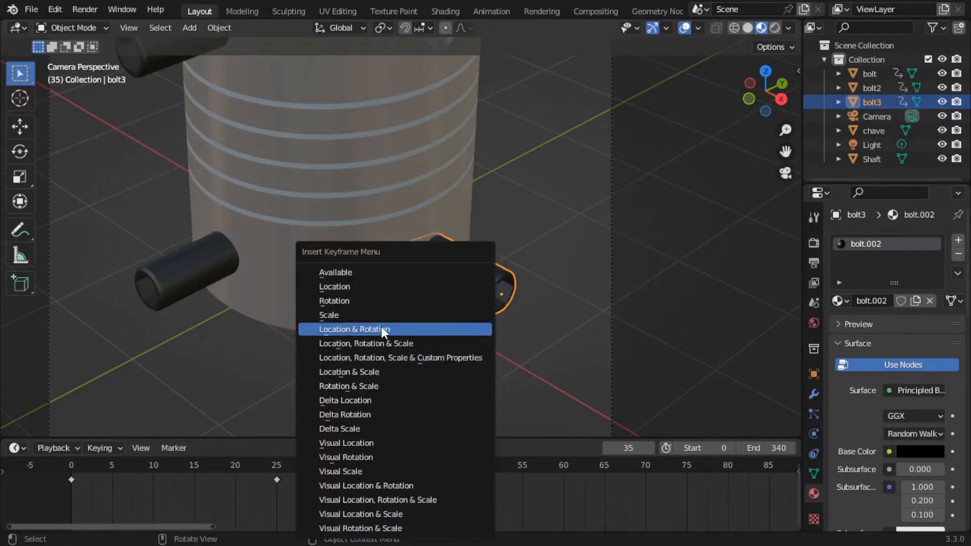
left_click(382, 328)
Step: At frame 60, move bolt3 about -0.64 m along X, fully into the shaft's lower hole
left_click_drag(359, 468, 562, 475)
key("g")
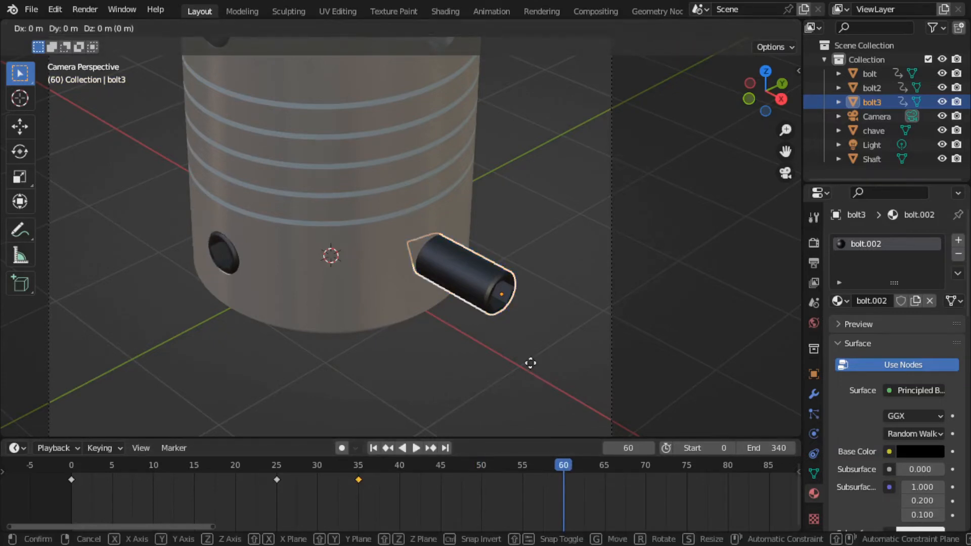
key("x")
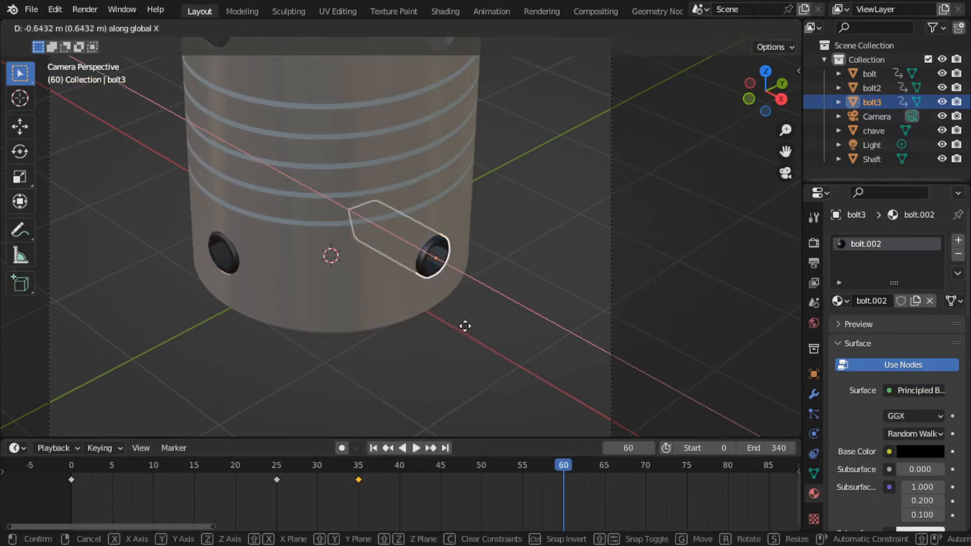
left_click(464, 325)
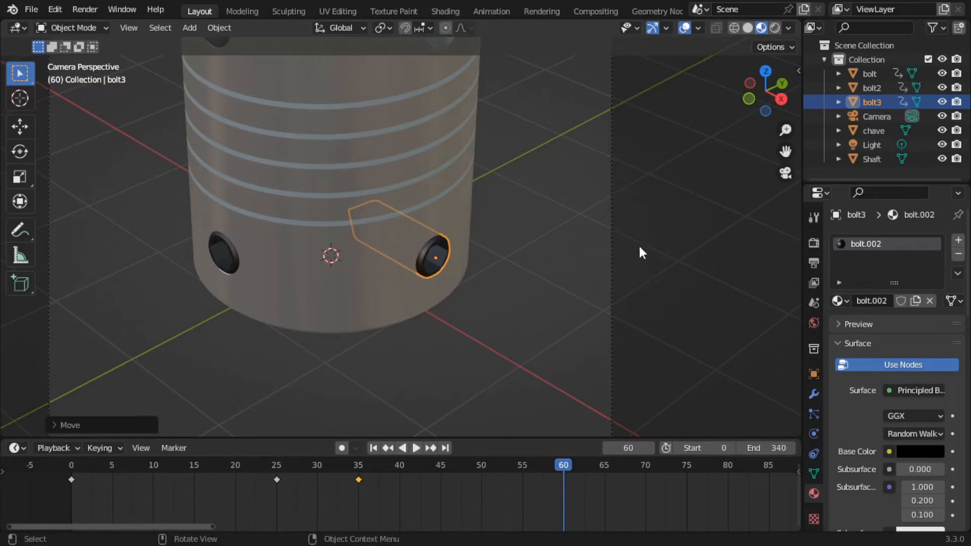
Step: Rotate bolt3 by -1080° around the global X axis and keyframe its location and rotation at frame 60
key("r")
key("x")
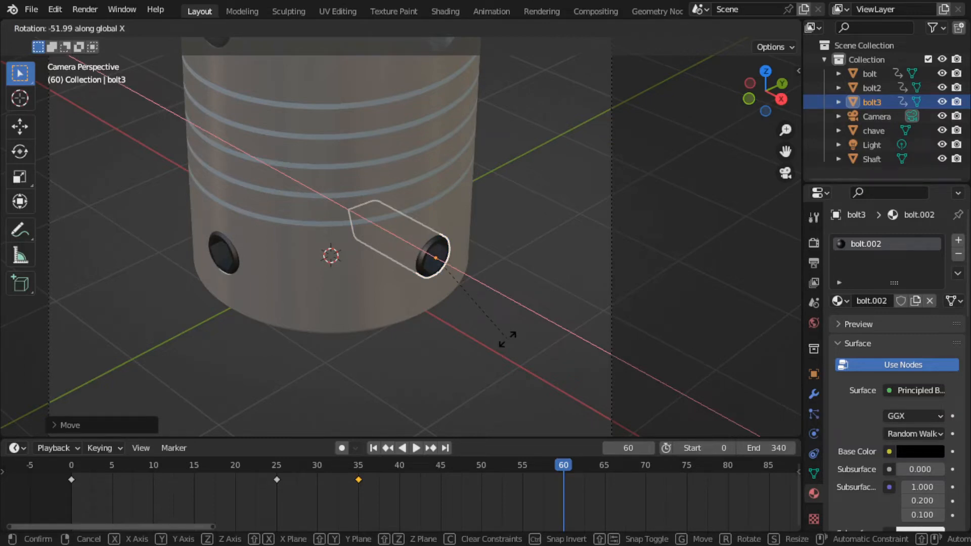
type("1080")
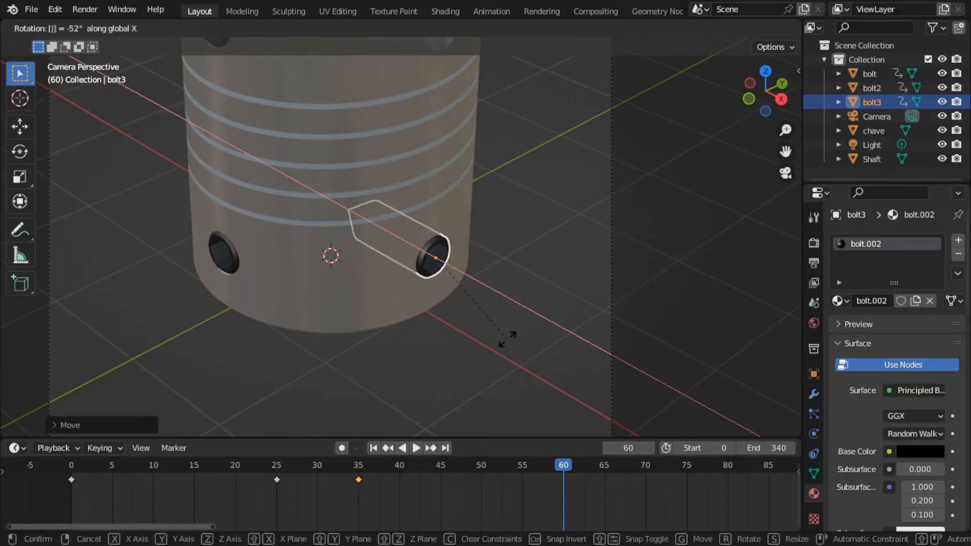
key("minus")
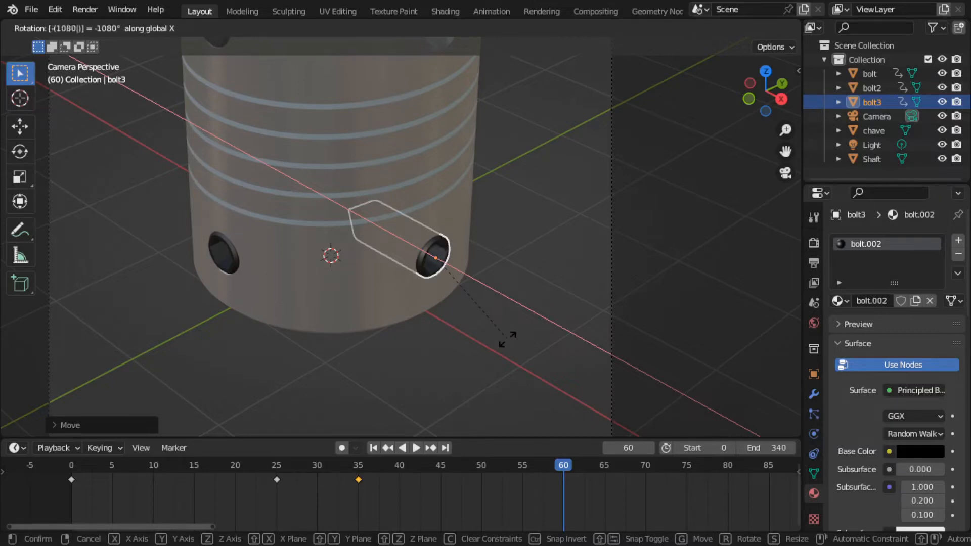
key("Return")
key("i")
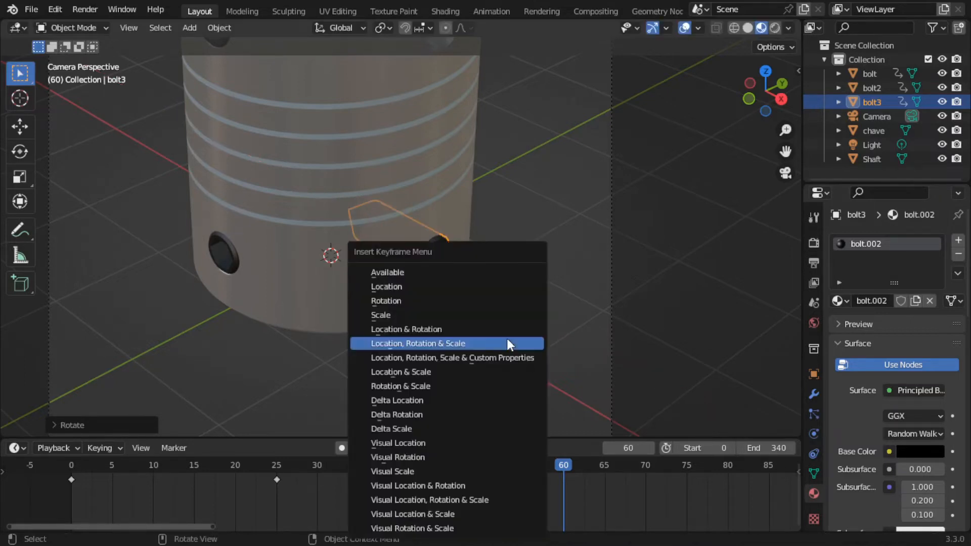
left_click(468, 329)
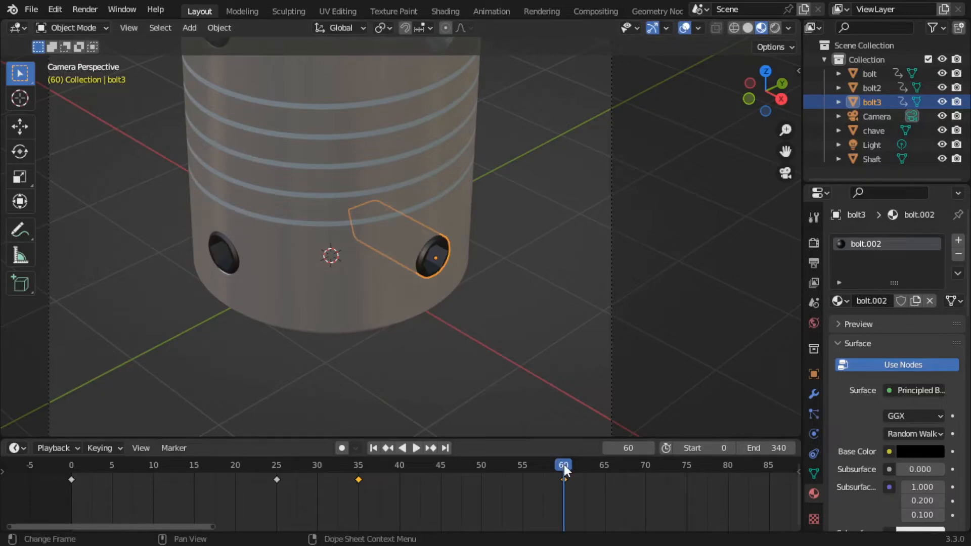
Step: Play the animation from frame 0 to check bolt3's approach and screwing motion
left_click_drag(563, 465, 78, 448)
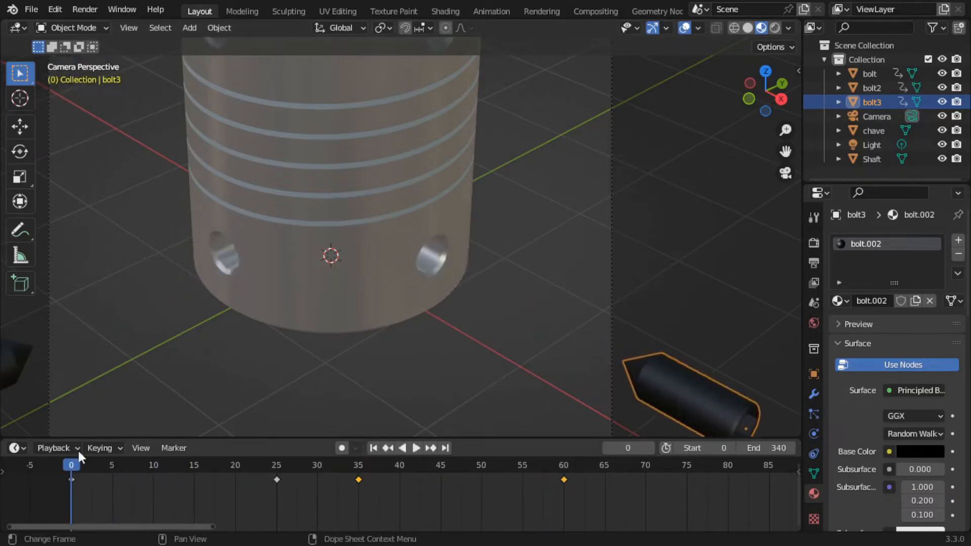
key("space")
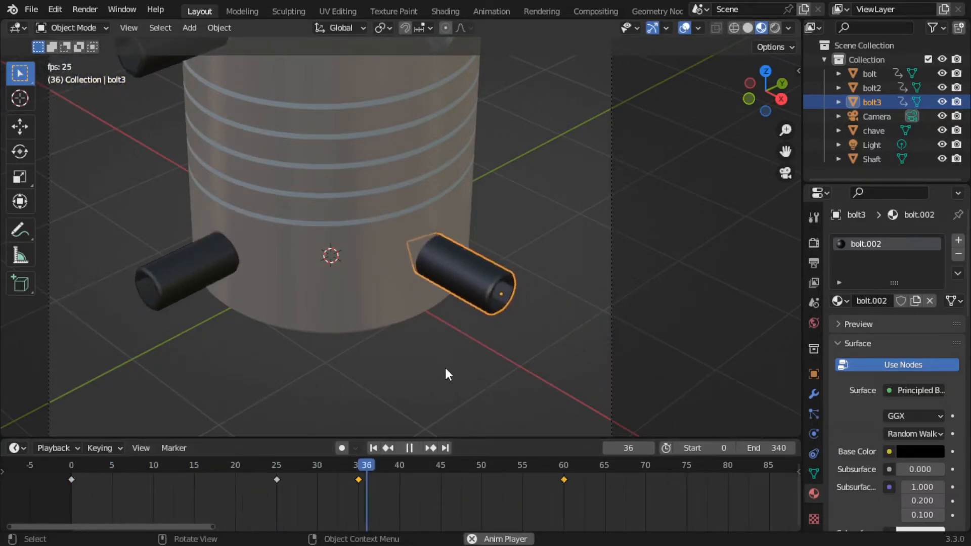
Step: Stop the playback, duplicate bolt3 by copying and pasting it in the camera view, and return to frame 0
key("space")
key("KP_0")
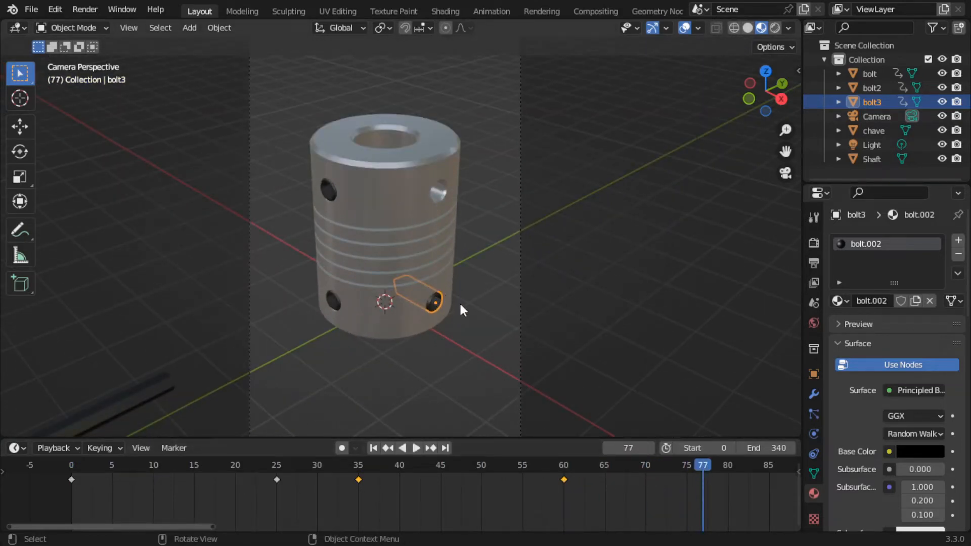
key("ctrl+c")
key("ctrl+v")
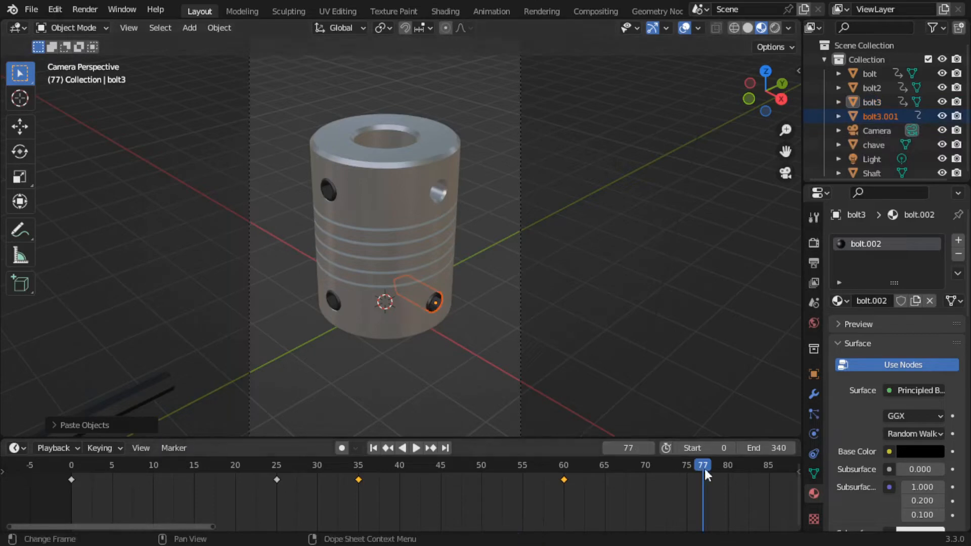
left_click_drag(704, 468, 60, 439)
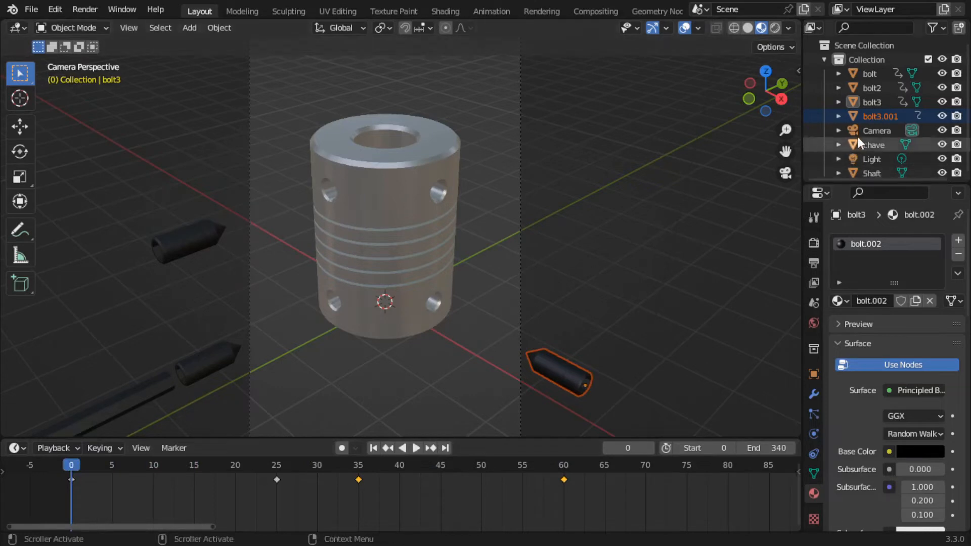
Step: Rename the pasted copy of bolt3 as bolt4
left_click(874, 118)
right_click(874, 119)
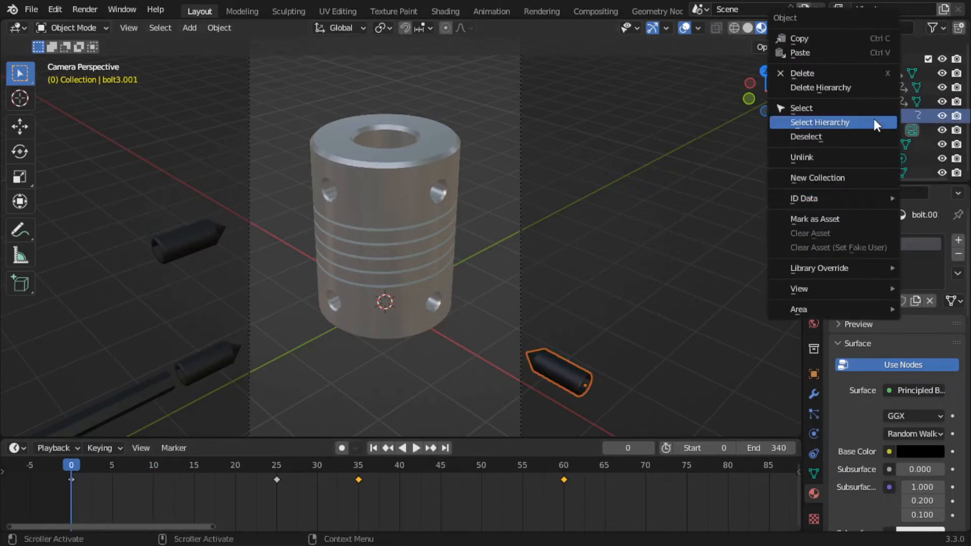
mouse_move(841, 201)
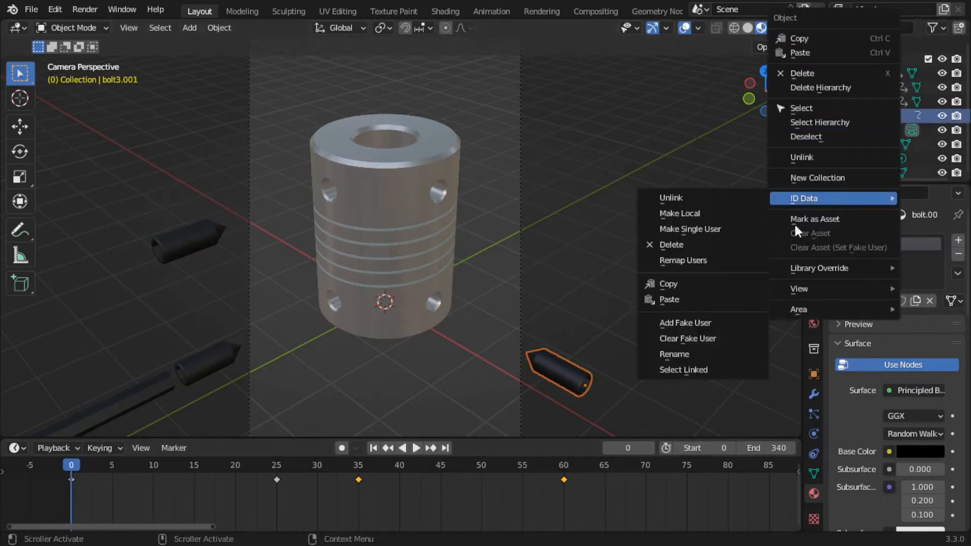
left_click(691, 353)
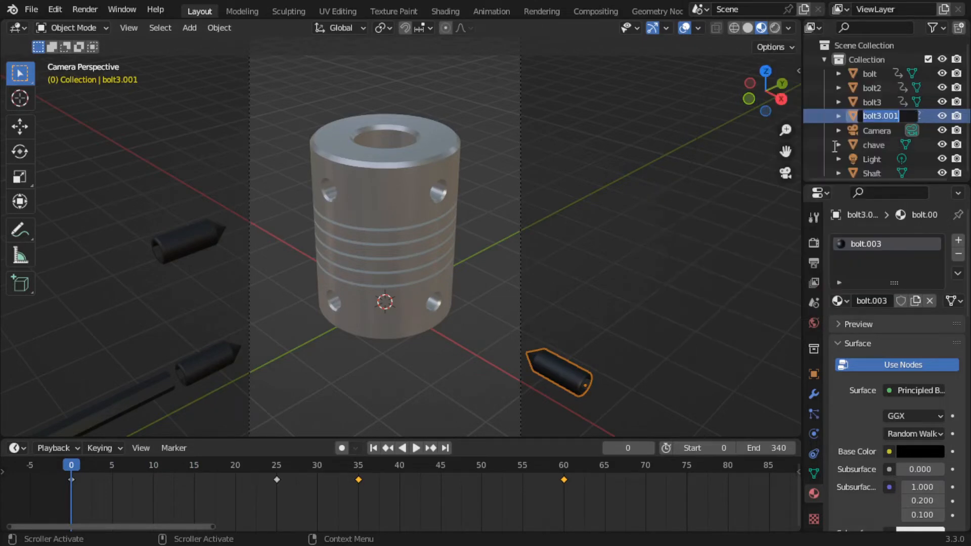
key("End")
key("BackSpace")
key("BackSpace")
key("BackSpace")
key("BackSpace")
key("BackSpace")
type("4")
key("Return")
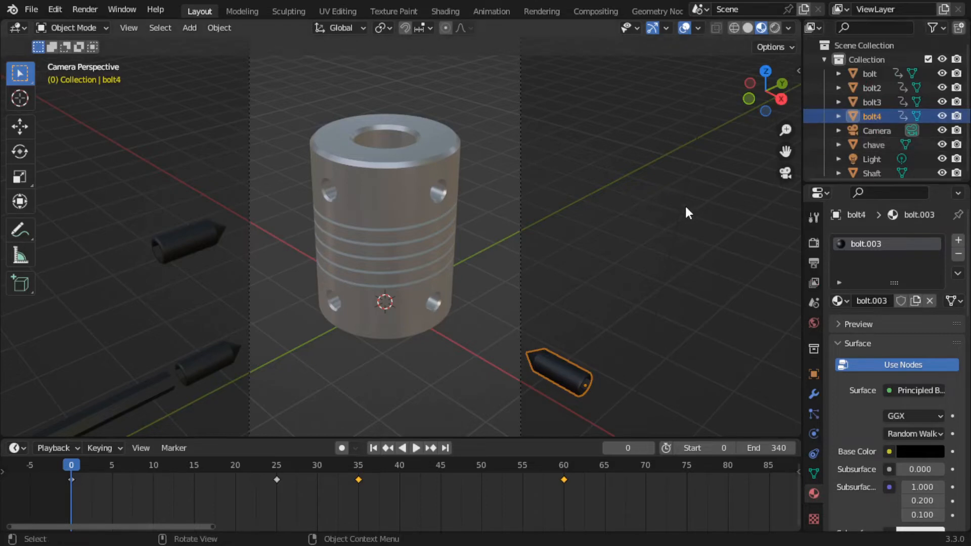
Step: Remove the keyframes from bolt4's Z location only, keeping its X and Y location animated
key("n")
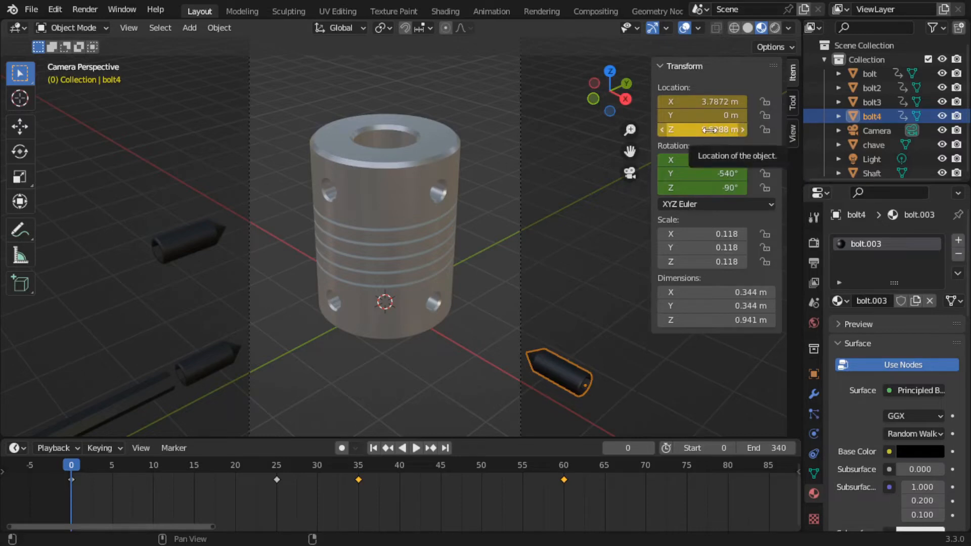
right_click(712, 129)
left_click(671, 131)
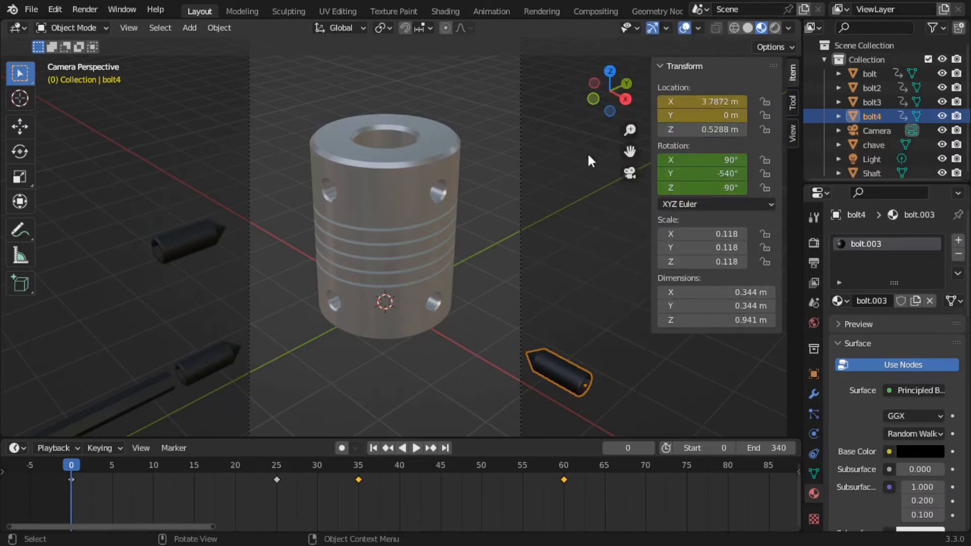
Step: Check bolt2's height and set bolt4's Z location to 2.4 m, level with the shaft's upper hole
left_click(195, 245)
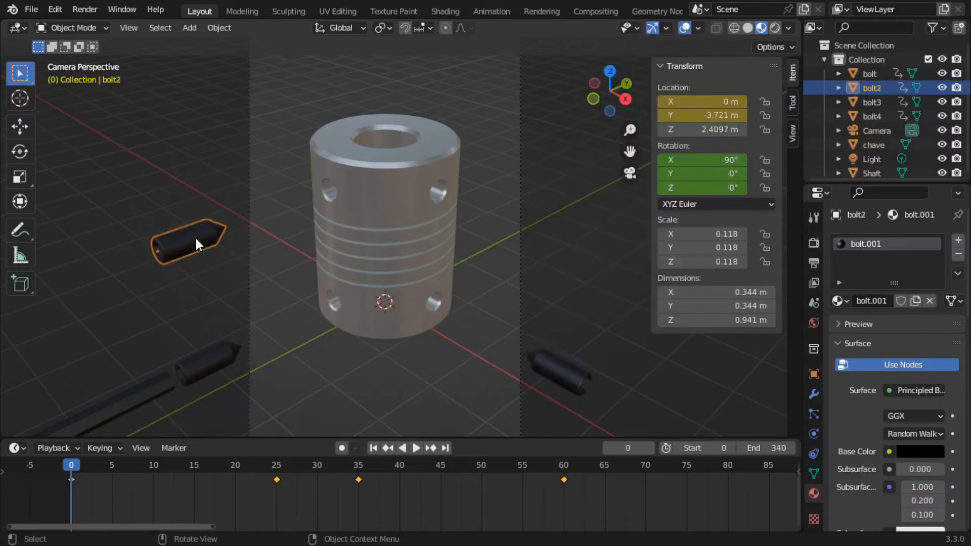
left_click(868, 115)
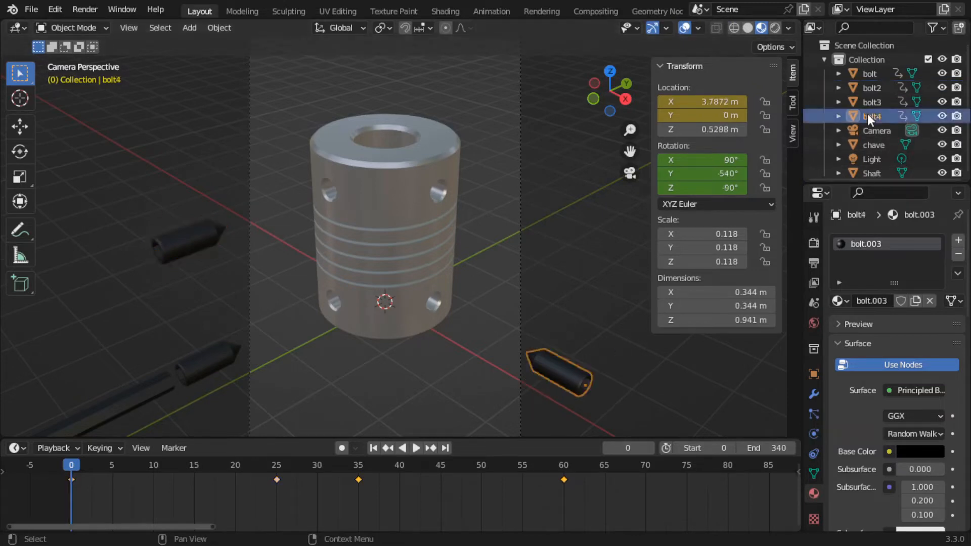
left_click(726, 128)
type("2.")
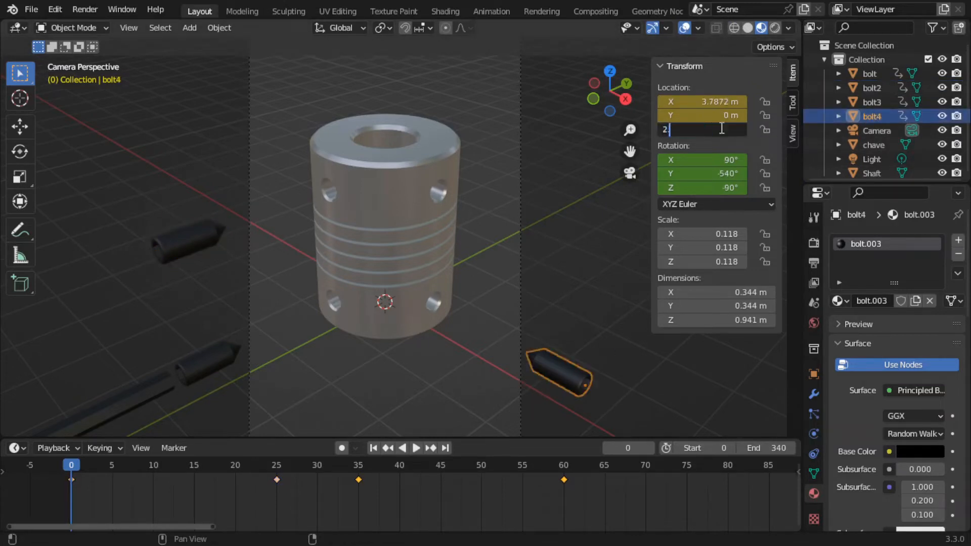
key("Return")
left_click(496, 262)
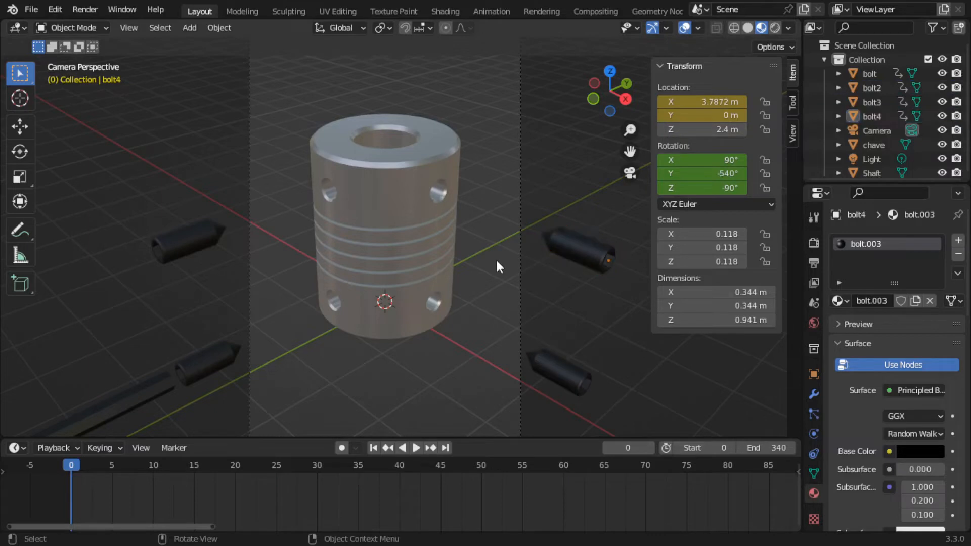
key("n")
Step: Play the animation from frame 0 to check how all four bolts enter the shaft's holes
key("space")
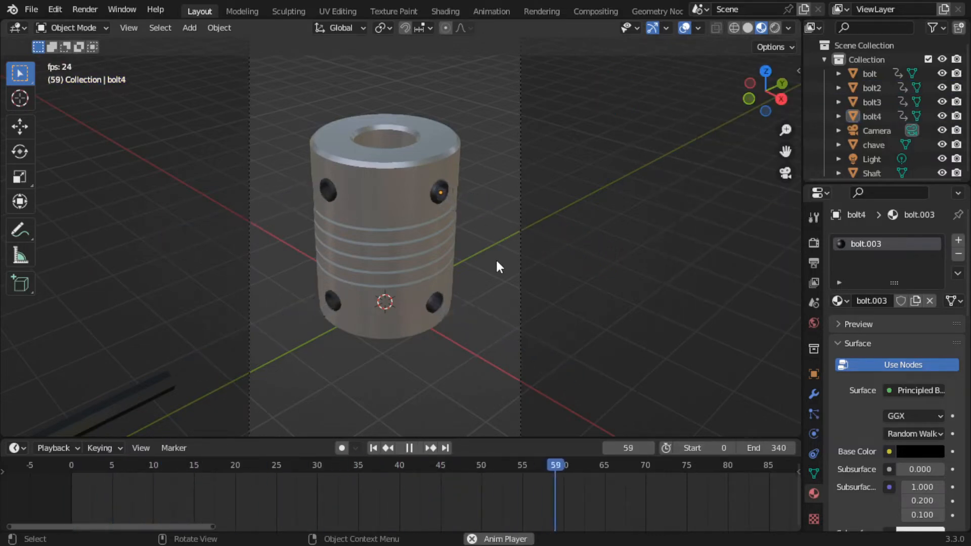
key("space")
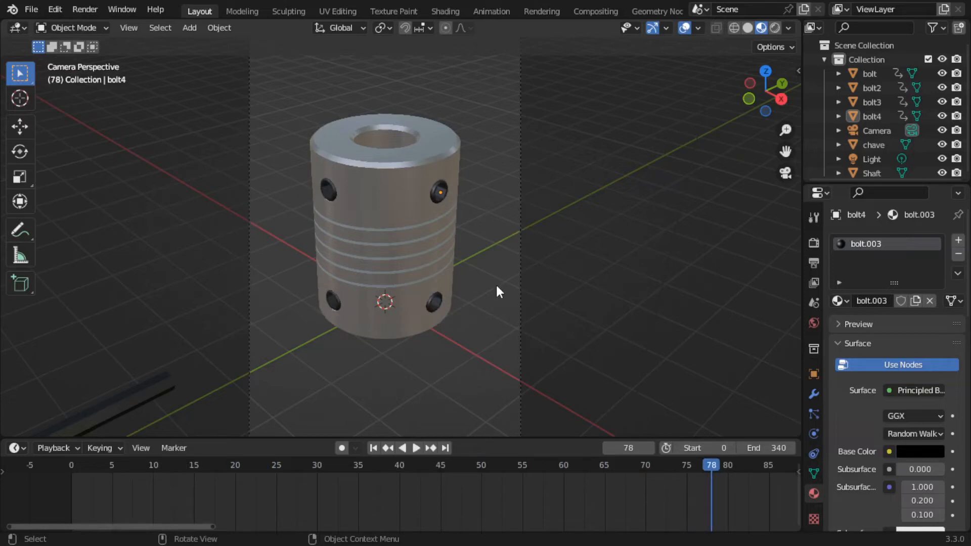
key("space")
left_click_drag(712, 469, 66, 463)
key("space")
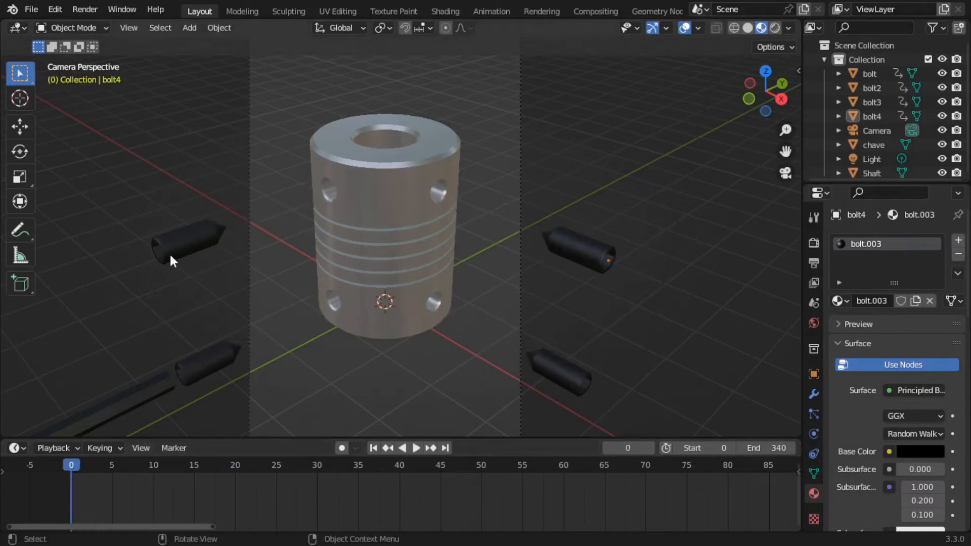
left_click(183, 239)
key("space")
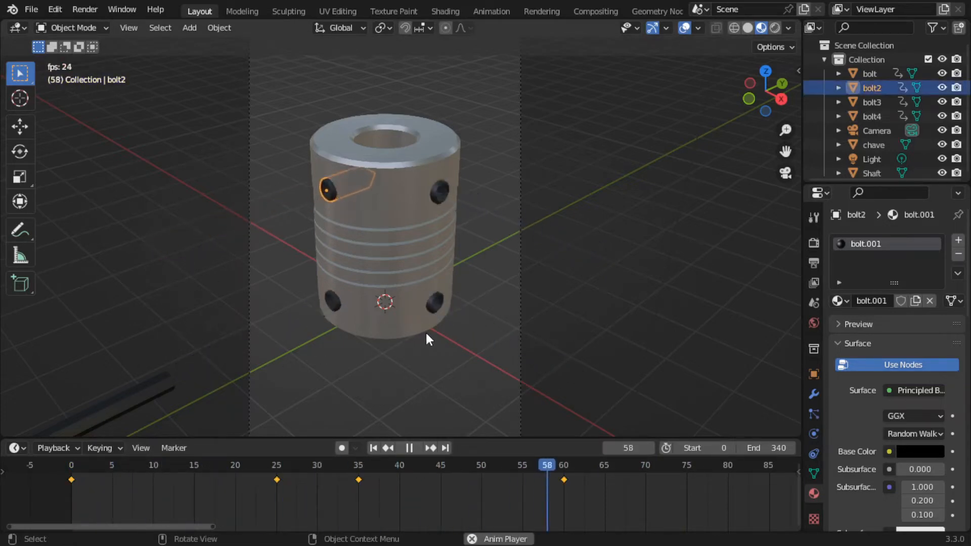
key("space")
left_click_drag(619, 470, 69, 411)
left_click(121, 346)
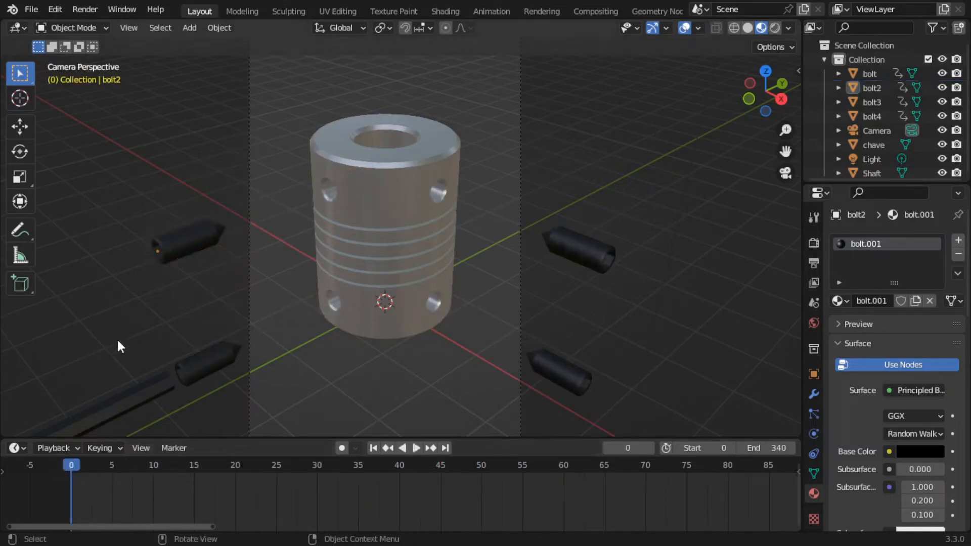
Step: Keyframe the location of the hex key (chave) in its starting position at frame 10
left_click(141, 395)
mouse_move(143, 504)
middle_mouse_down()
mouse_move(139, 516)
mouse_move(150, 520)
middle_mouse_up()
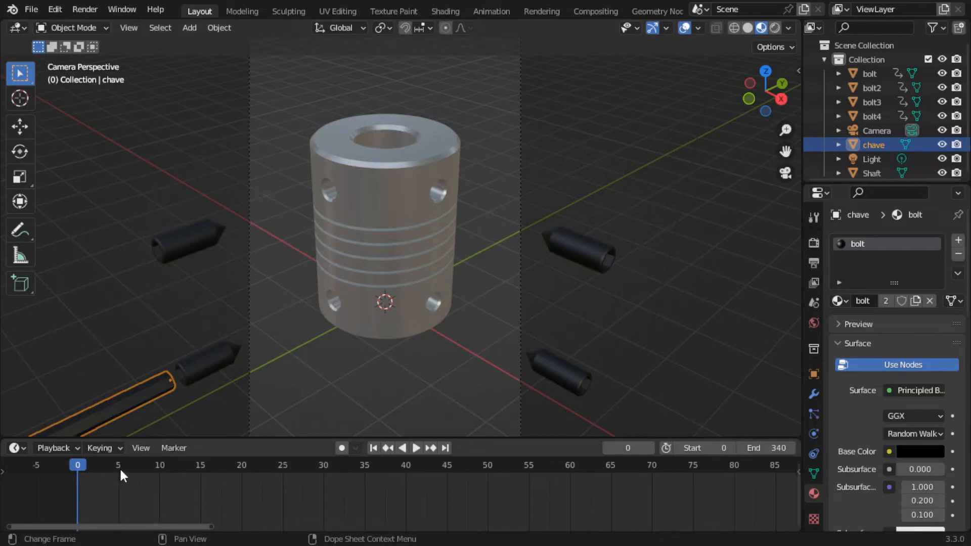
key("space")
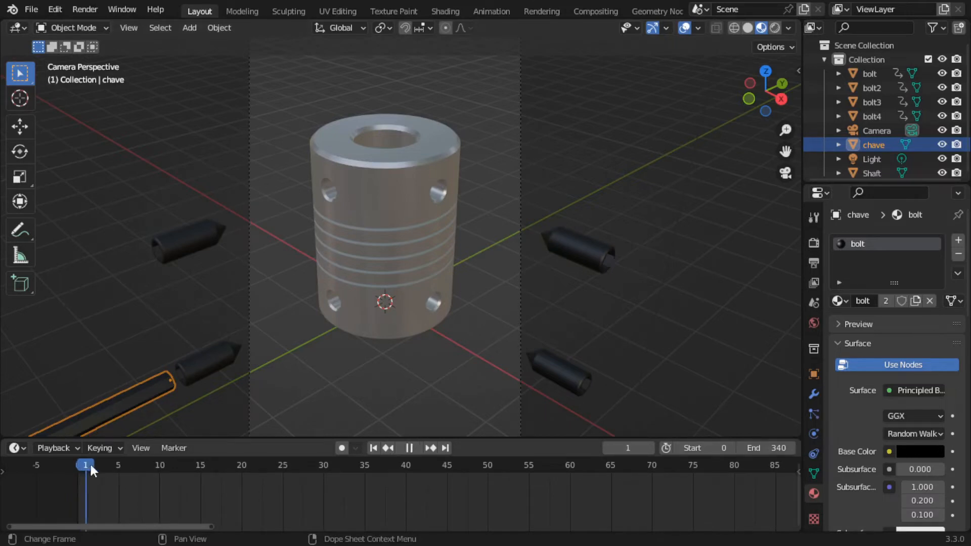
key("space")
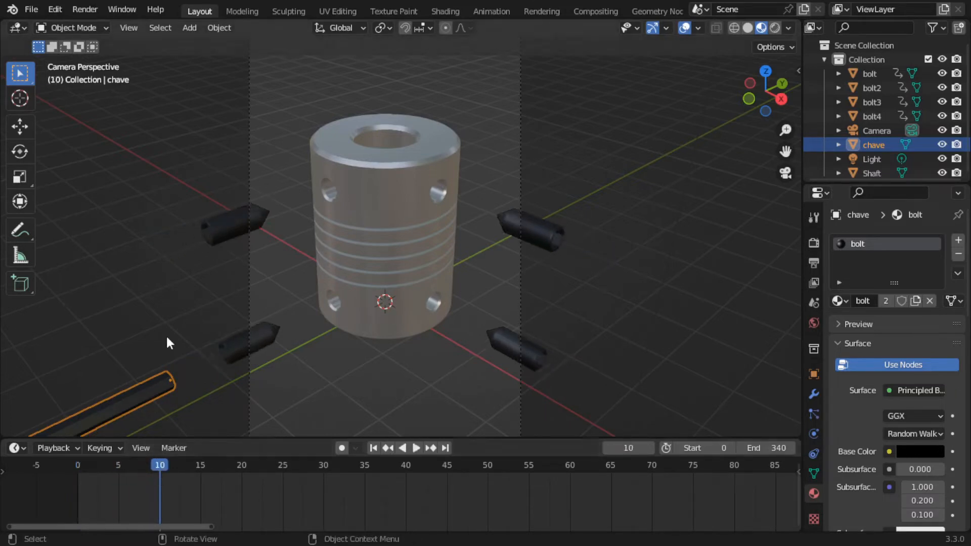
key("i")
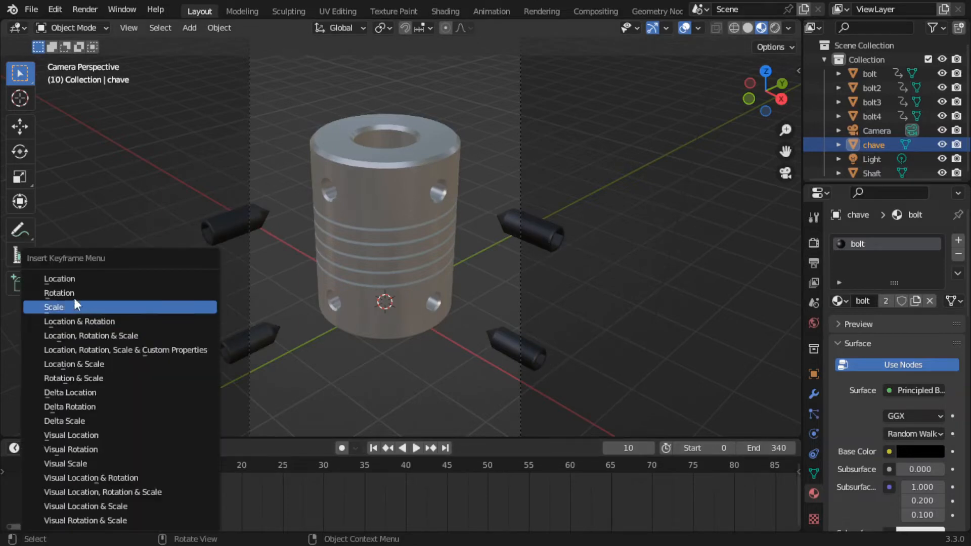
left_click(66, 279)
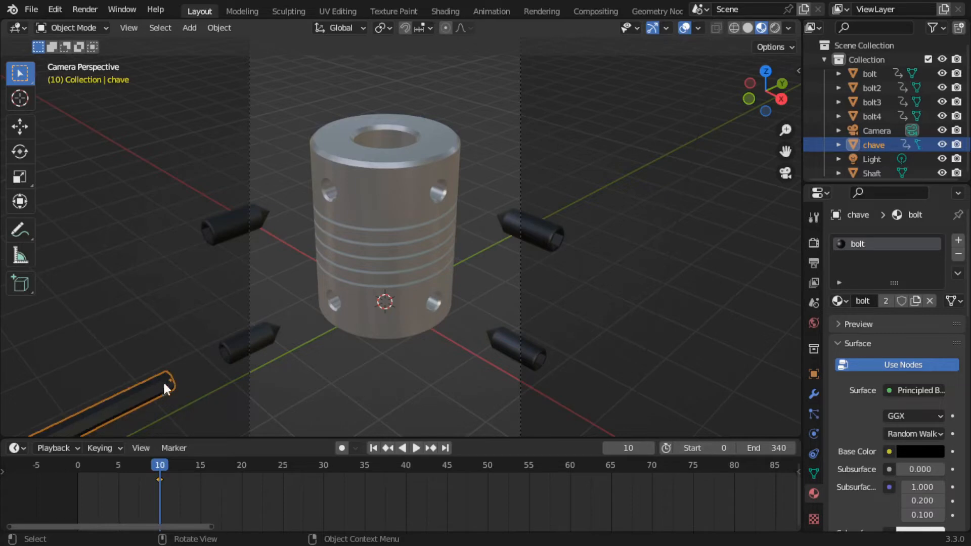
Step: At frame 25, move the hex key about 2.29 m along Y into the lower bolt's head and keyframe its location
key("space")
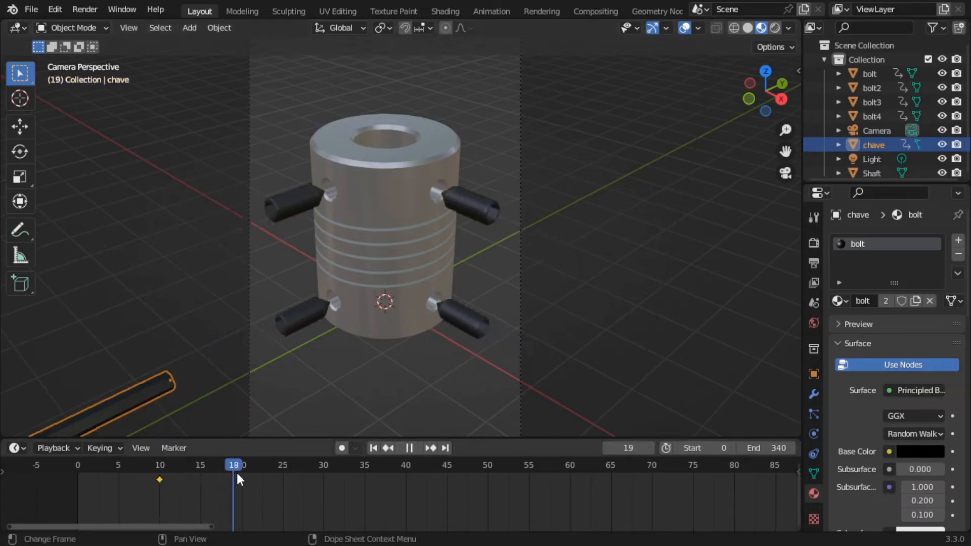
key("space")
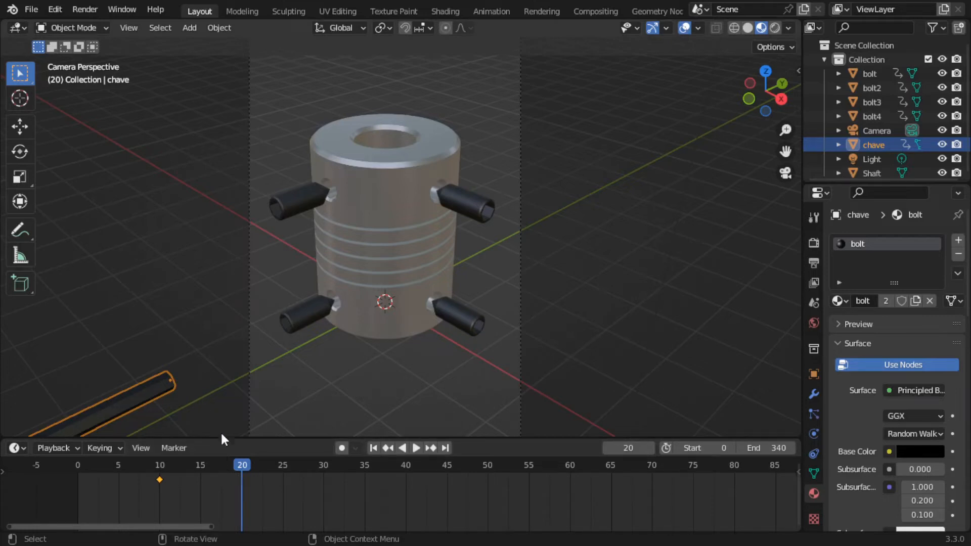
left_click(275, 477)
left_click_drag(274, 478, 284, 479)
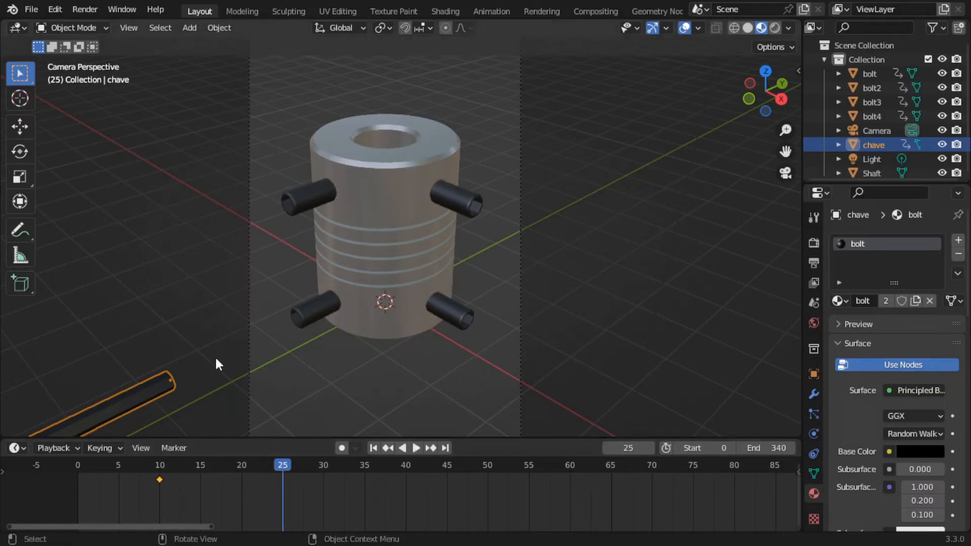
key("g")
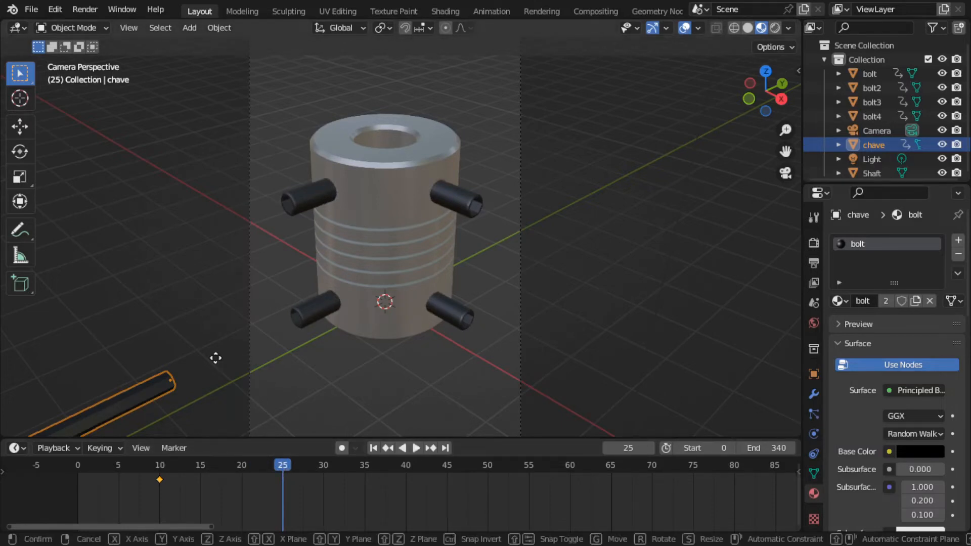
key("y")
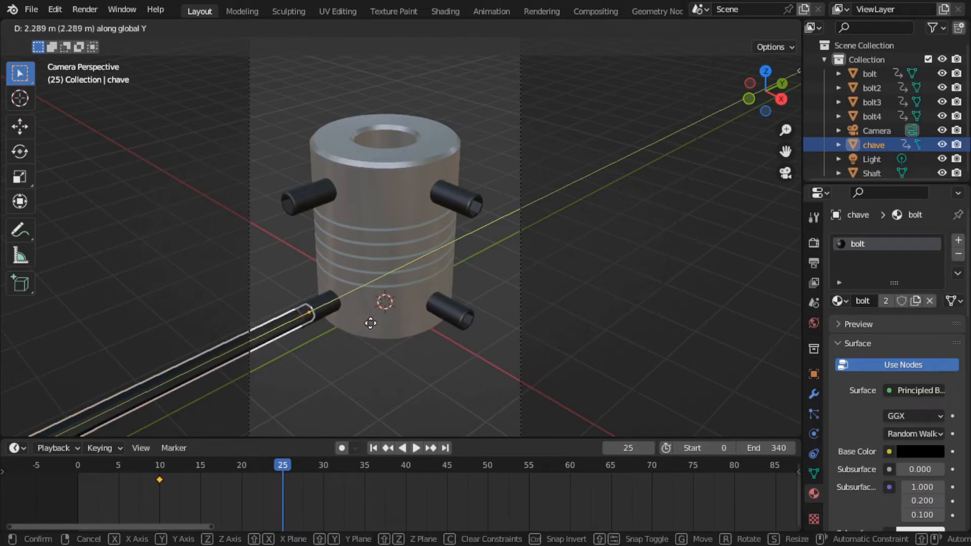
left_click(372, 323)
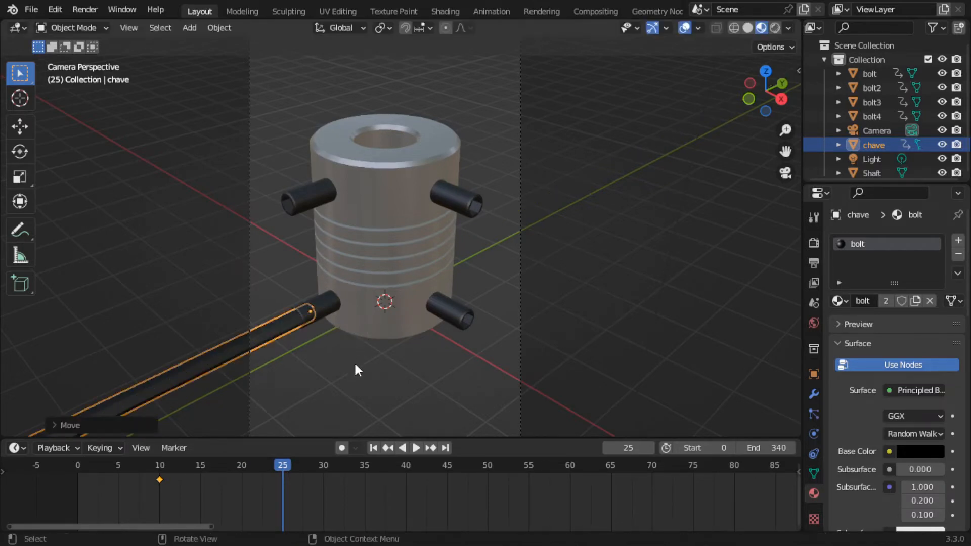
key("i")
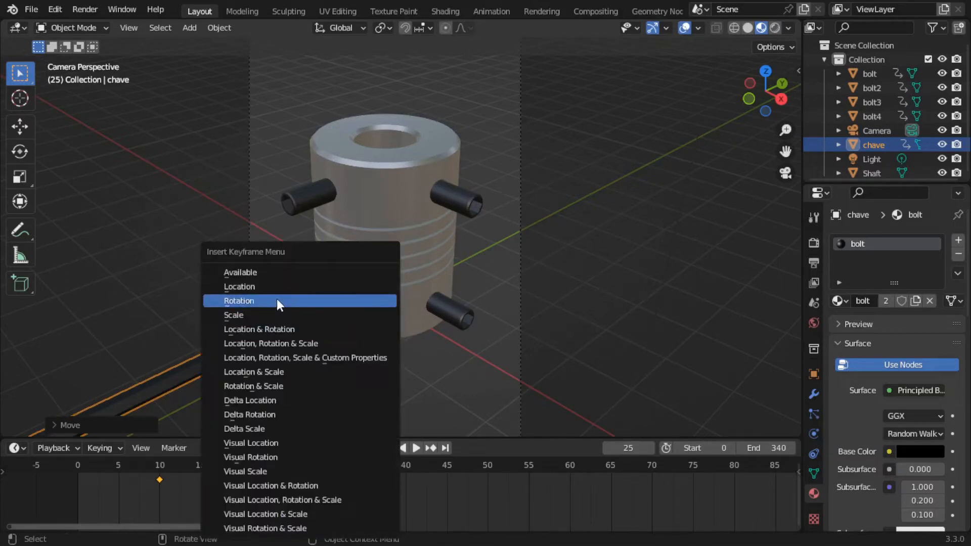
left_click(266, 287)
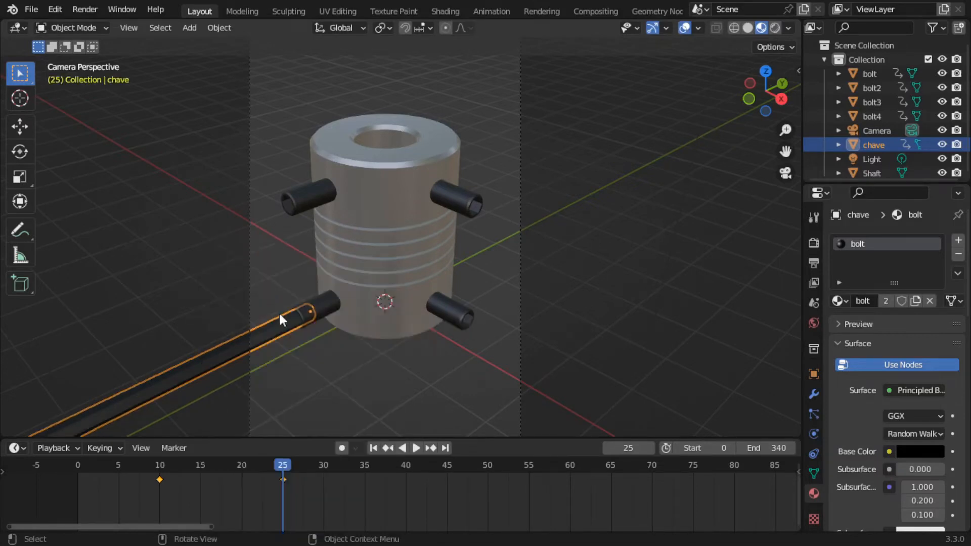
Step: Shift the hex key's second location keyframe to frame 20 and return the playhead to frame 0
mouse_move(284, 479)
left_mouse_down()
mouse_move(246, 479)
mouse_move(281, 479)
left_mouse_up()
key("b")
key("g")
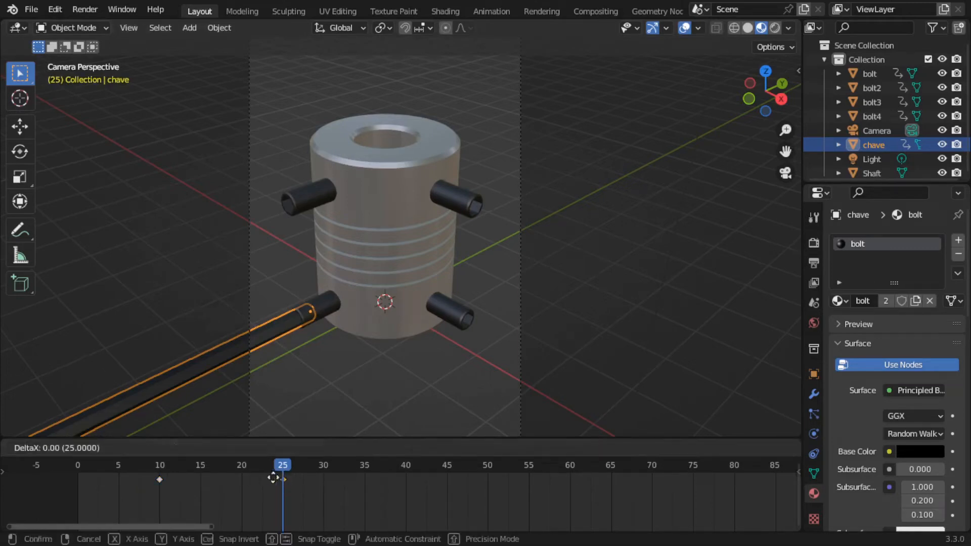
left_click(239, 476)
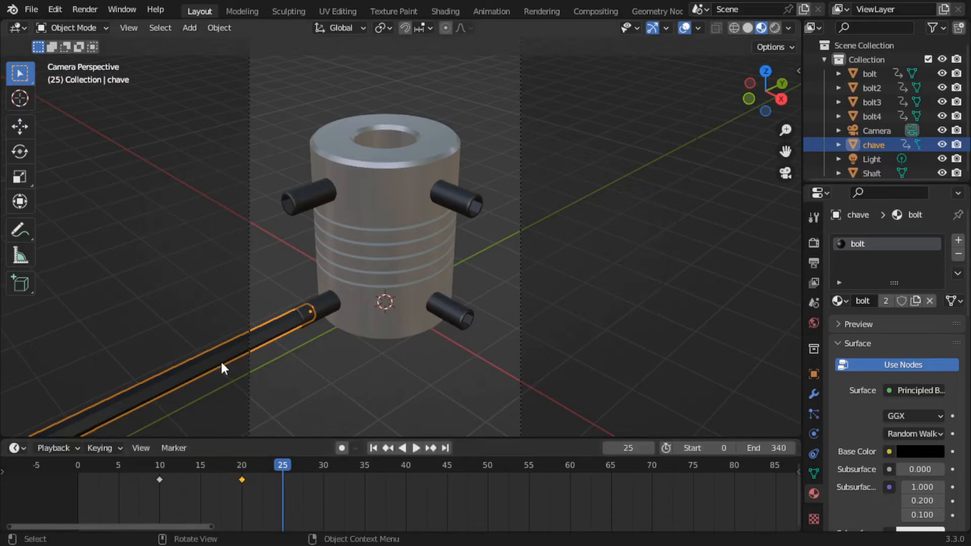
left_click_drag(278, 465, 68, 468)
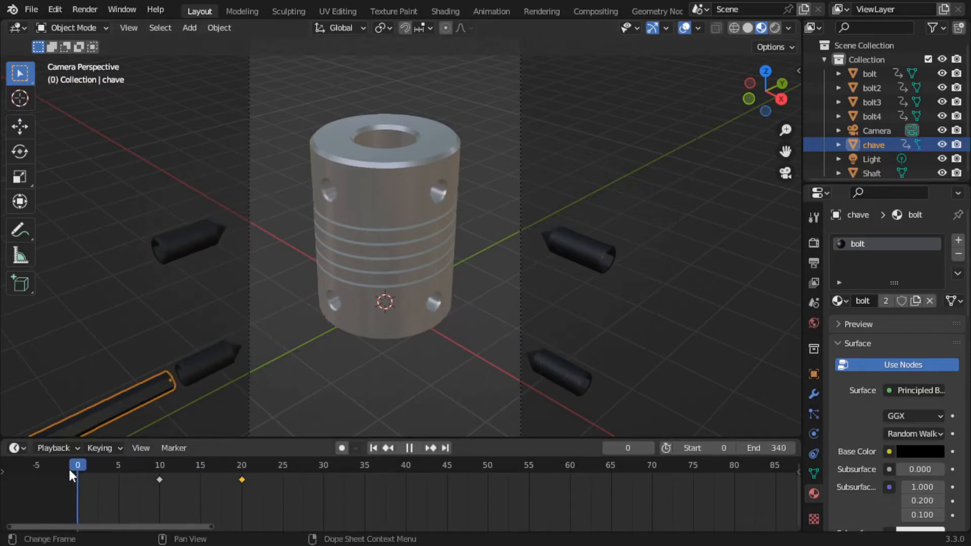
Step: Play the animation from frame 0 to check how the hex wrench meets the lower bolt
key("space")
key("space")
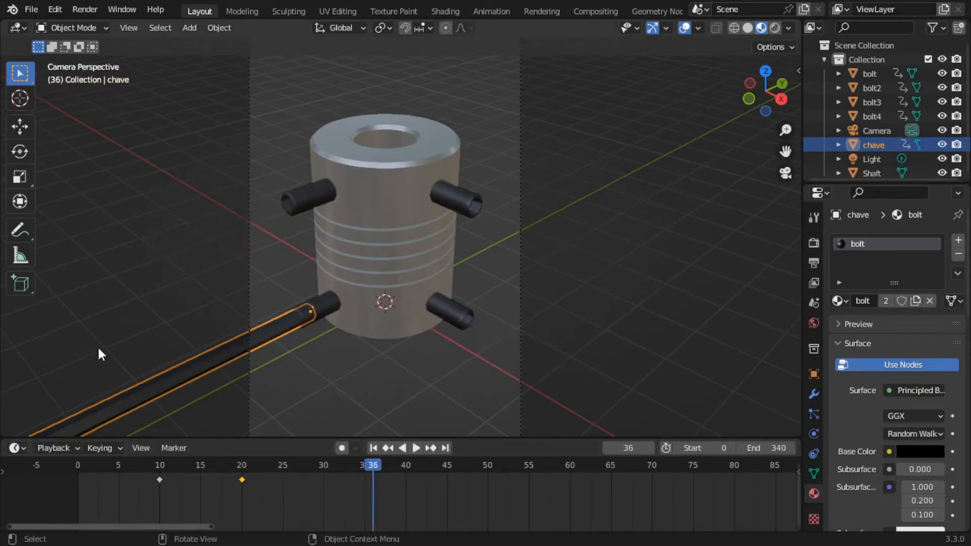
left_click_drag(373, 468, 77, 468)
key("space")
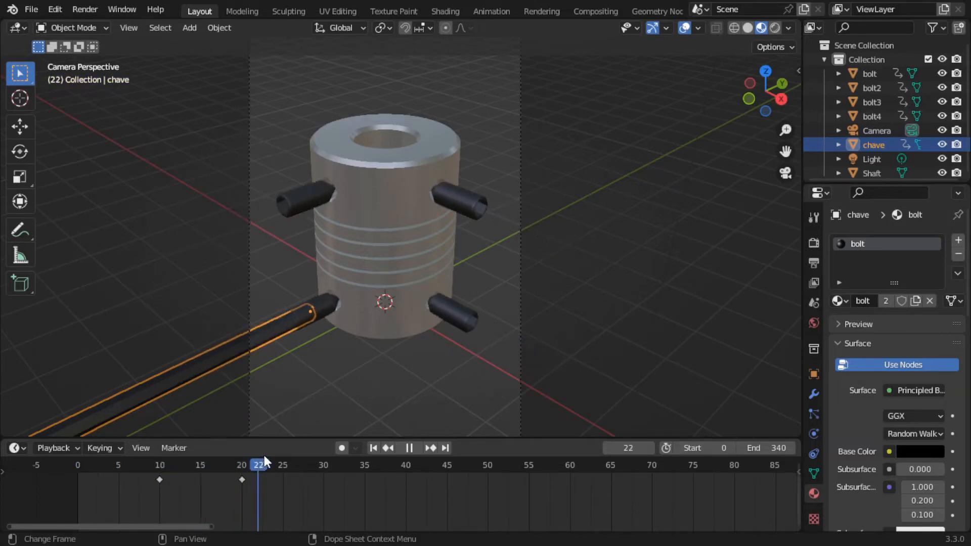
key("space")
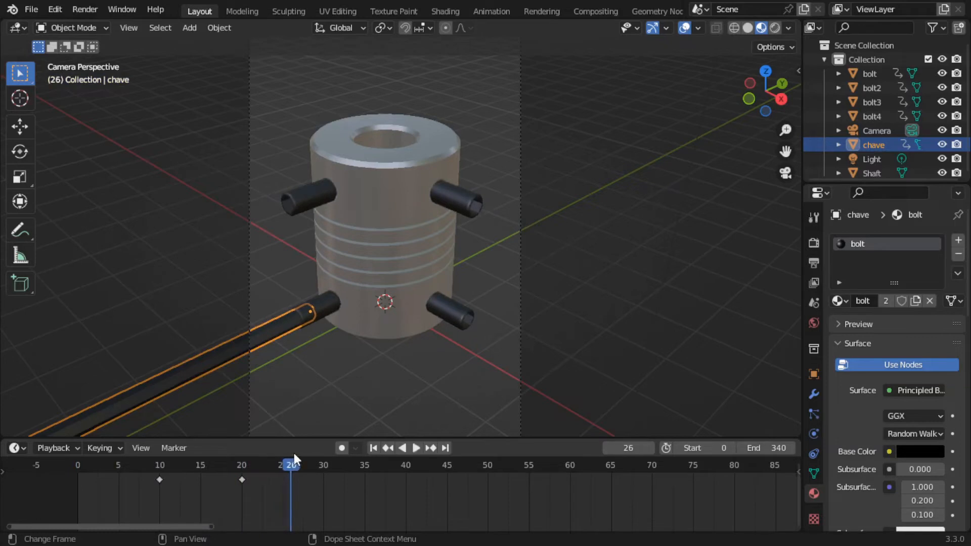
Step: Insert a keyframe for the wrench at frame 30, replacing the Location & Rotation keyframe with a Location one
left_click_drag(287, 468, 325, 468)
key("i")
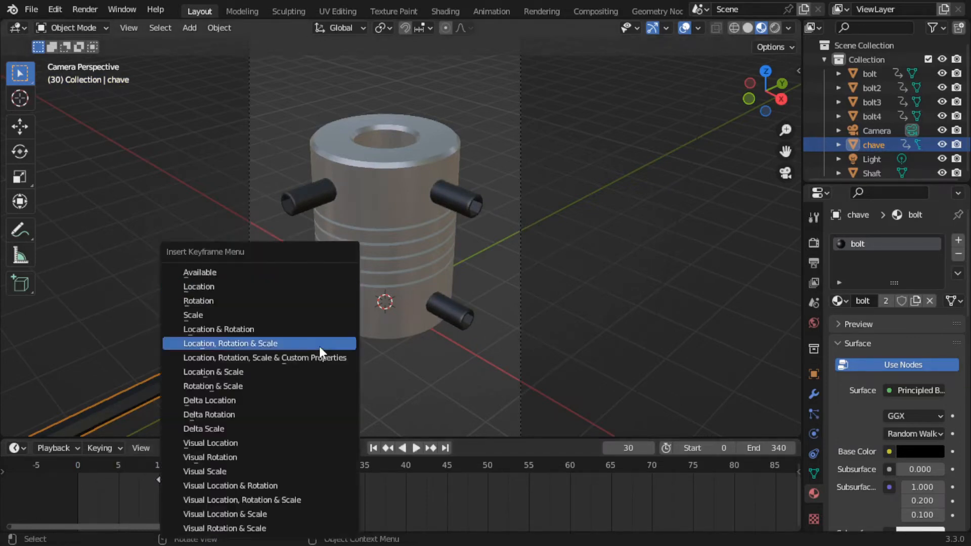
left_click(225, 329)
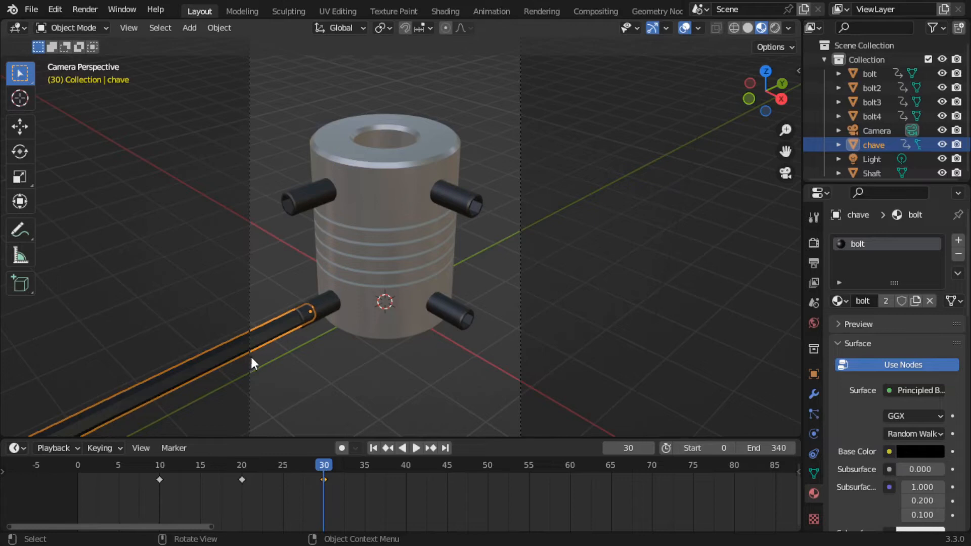
left_click_drag(347, 509, 311, 472)
key("Delete")
key("i")
left_click(253, 287)
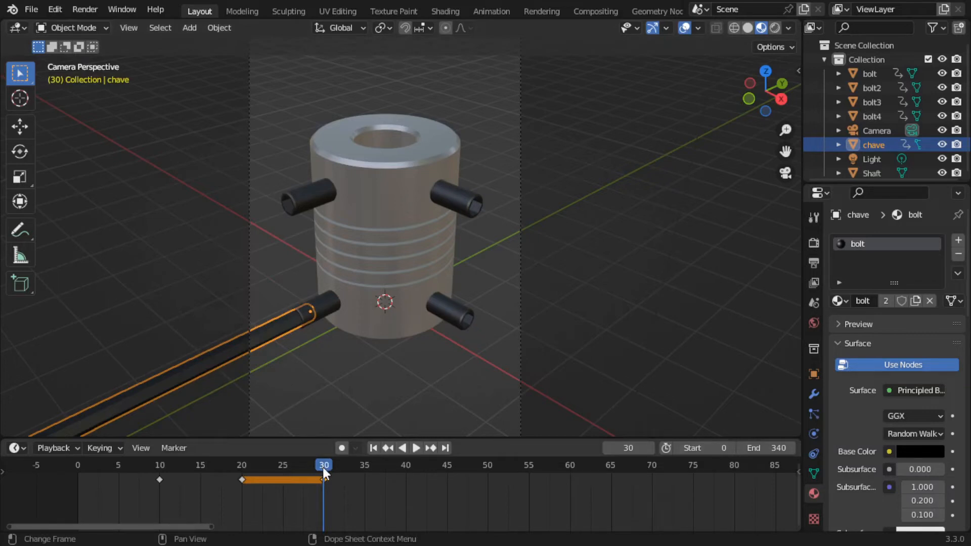
Step: Insert a Location & Rotation keyframe for the wrench at frame 35
left_click_drag(323, 467, 364, 469)
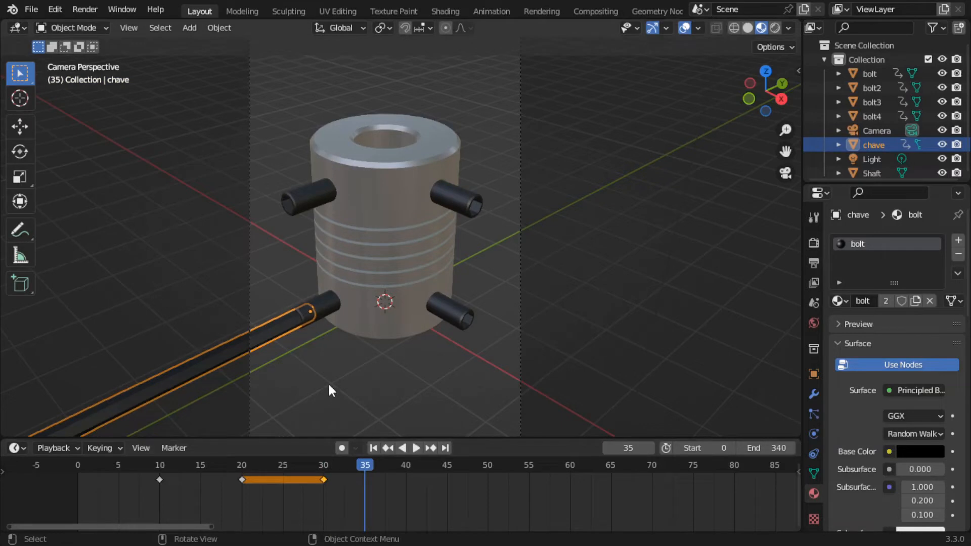
key("i")
left_click(277, 330)
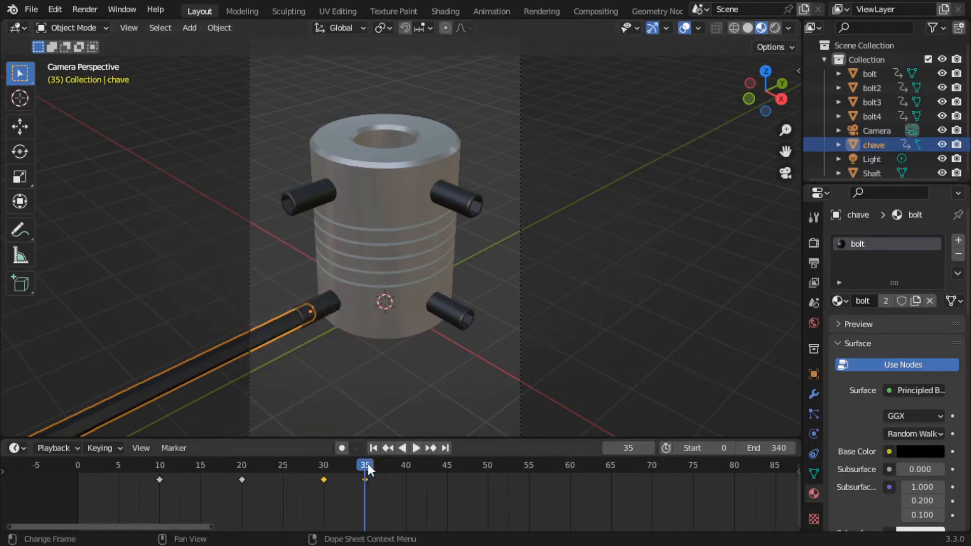
Step: At frame 60, move the wrench about 0.65 m along the Y axis into the lower bolt's hole
left_click_drag(366, 466, 569, 466)
scroll(316, 311, "up", 4)
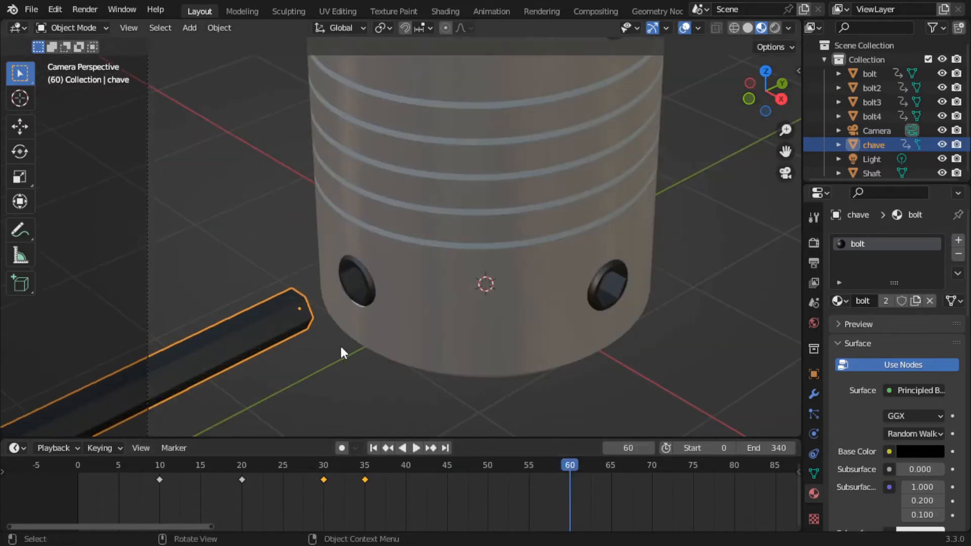
key("g")
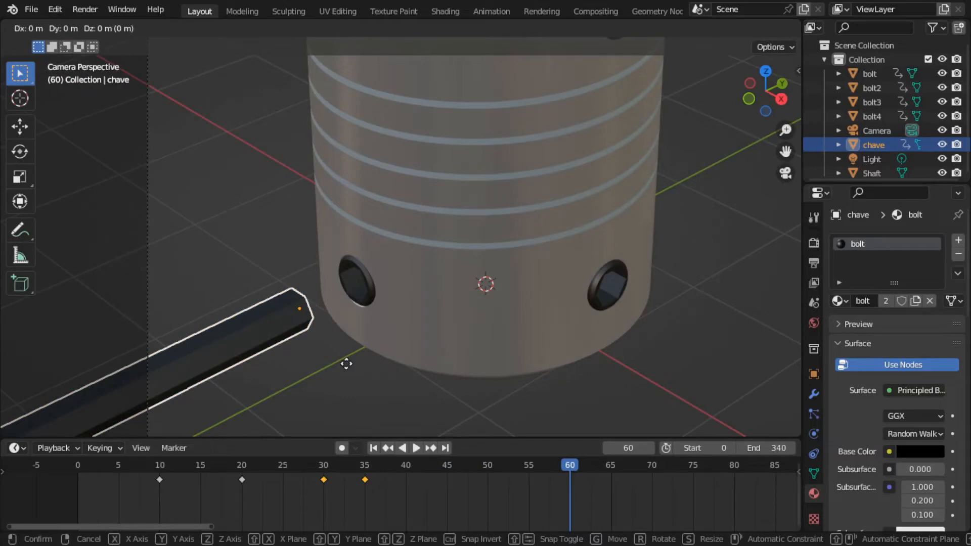
key("y")
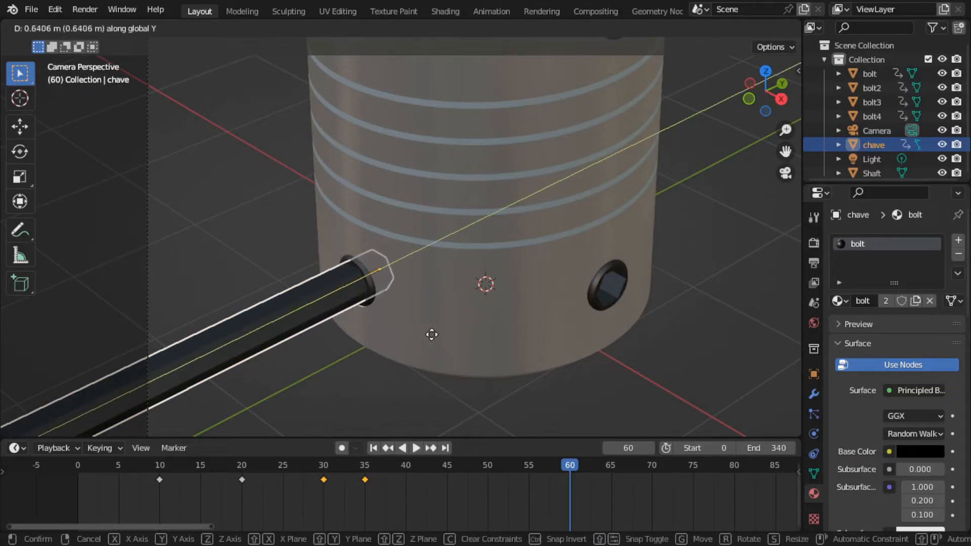
left_click(434, 336)
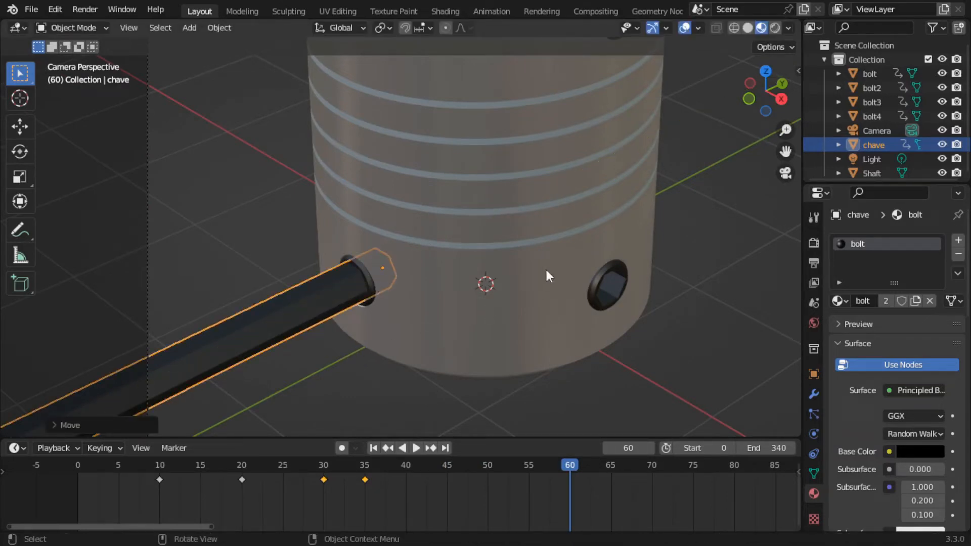
Step: Rotate the wrench 1080 degrees about the Y axis and insert a Location & Rotation keyframe at frame 60
key("r")
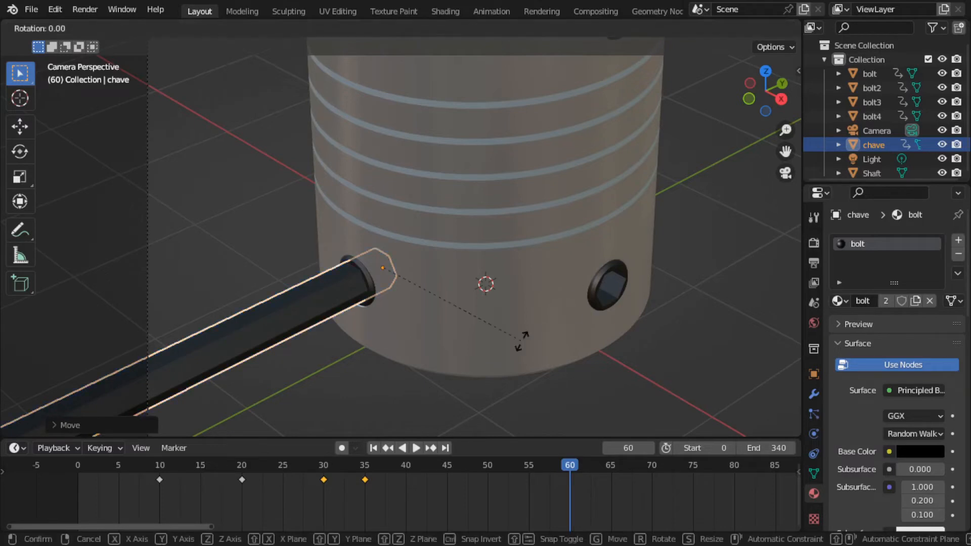
key("y")
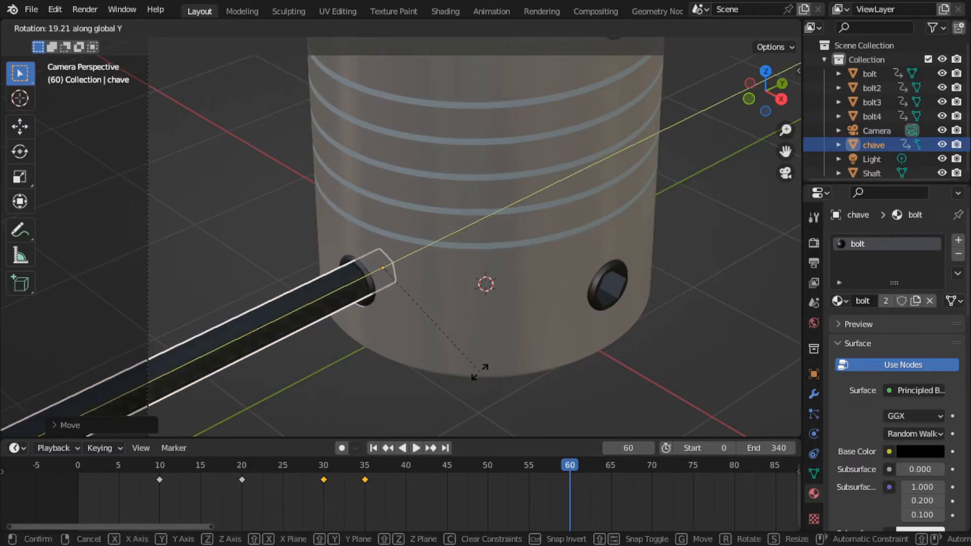
type("1080")
key("Return")
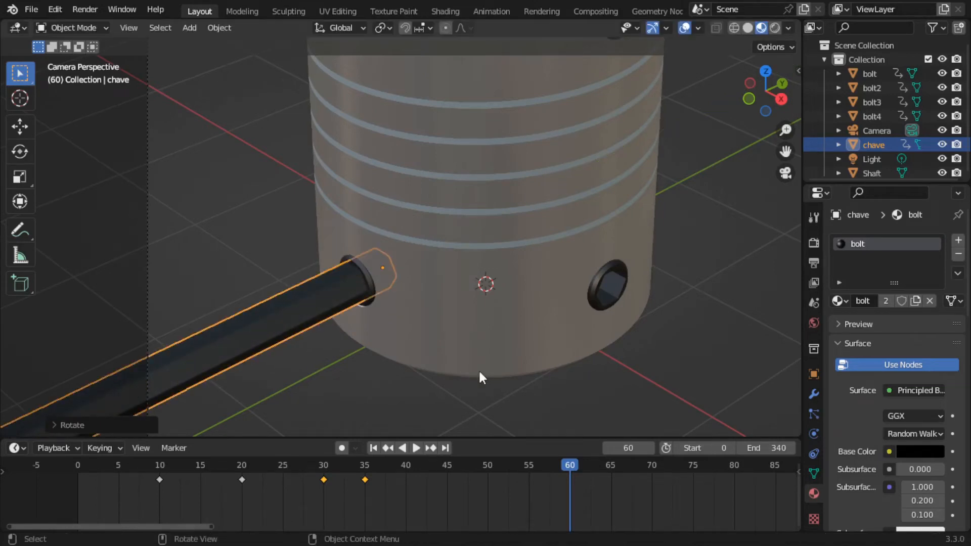
key("i")
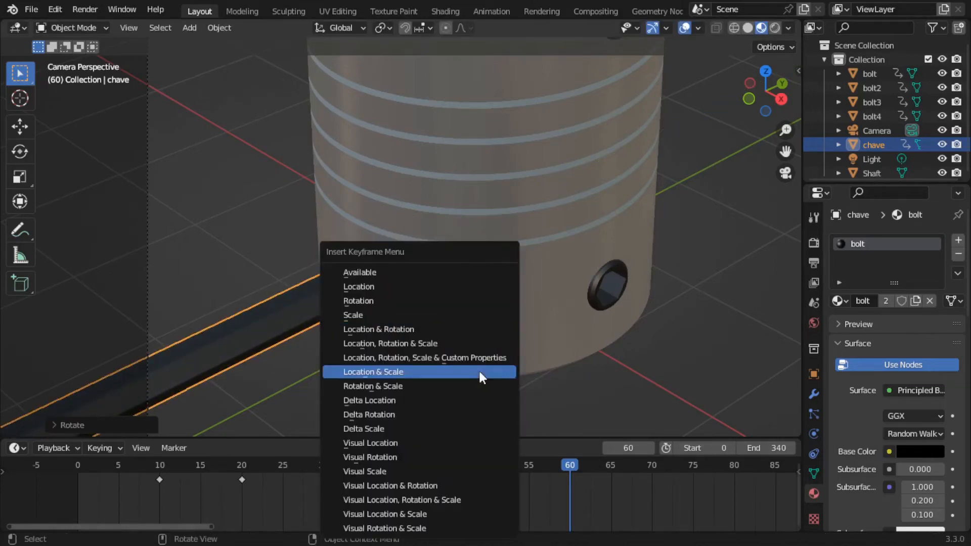
left_click(394, 331)
scroll(399, 323, "down", 6)
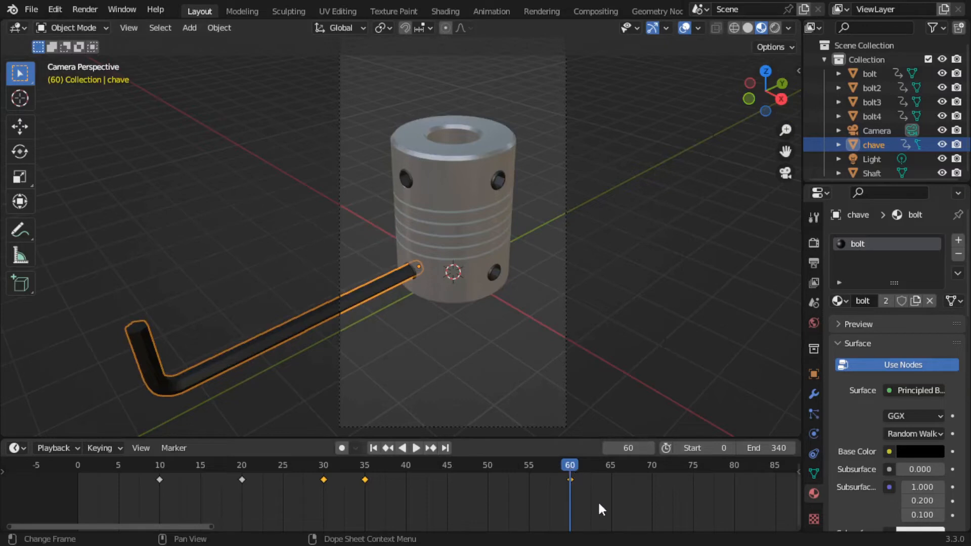
left_click_drag(597, 502, 554, 472)
Step: Insert a Location keyframe for the wrench at frame 70
left_click_drag(505, 459, 642, 463)
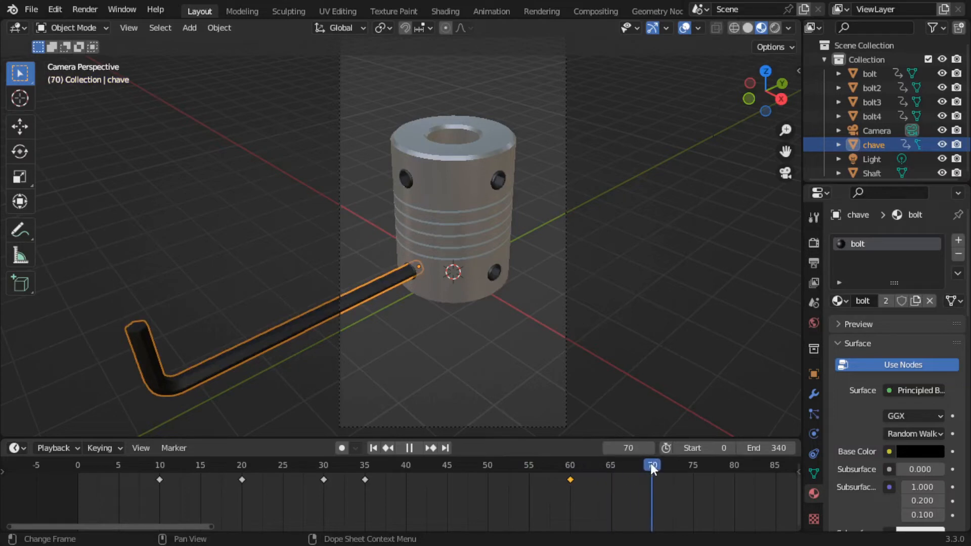
key("i")
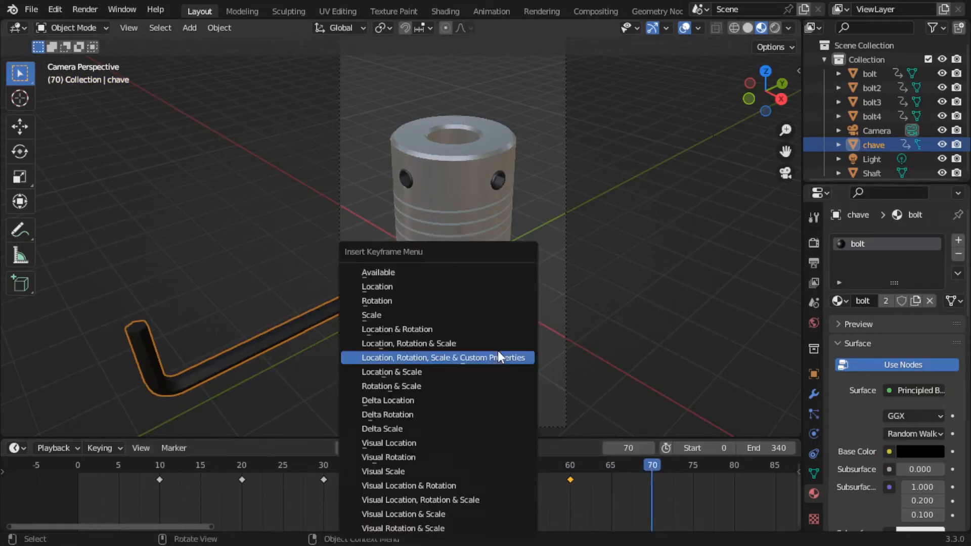
left_click(390, 289)
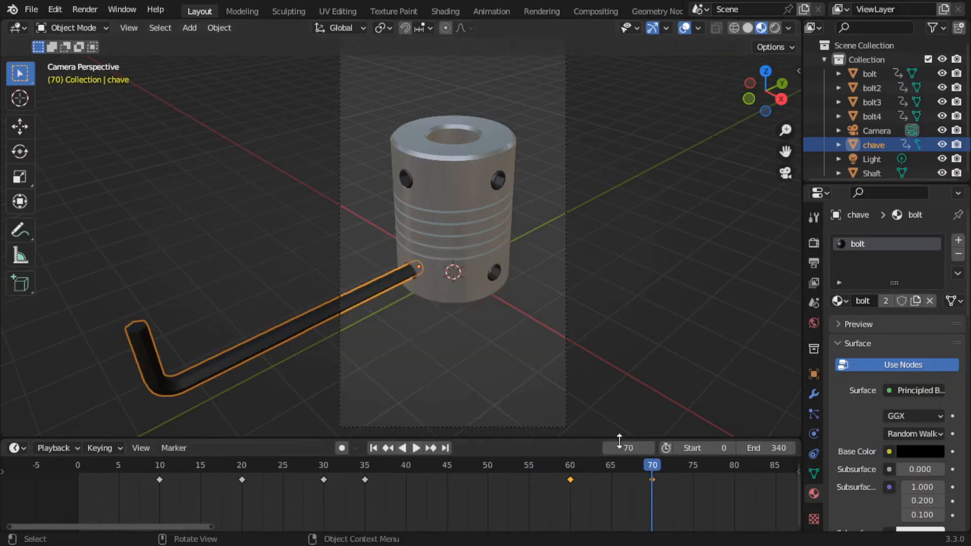
Step: At frame 90, pull the wrench back along the Y axis clear of the coupling and insert a Location keyframe
left_click_drag(649, 467, 764, 466)
scroll(701, 485, "down", 1)
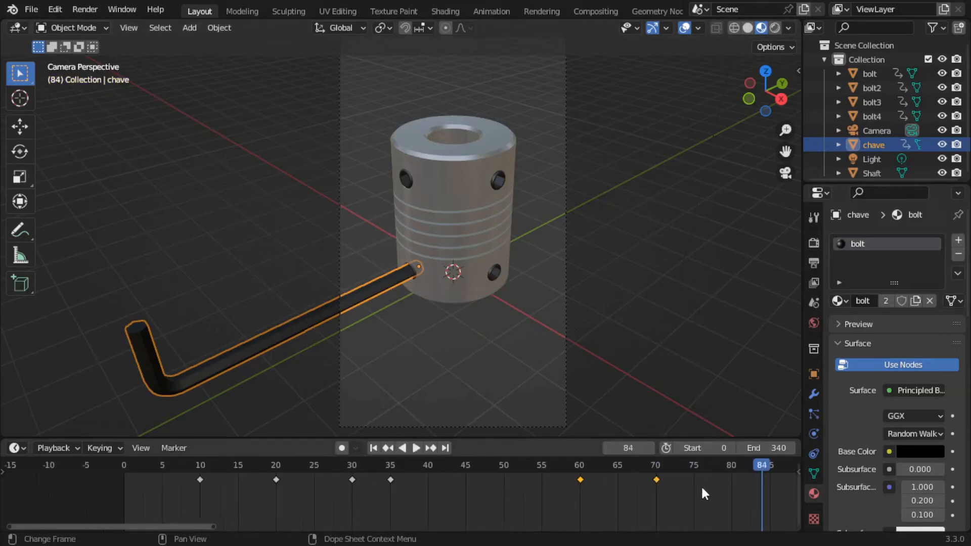
middle_click_drag(708, 488, 615, 488)
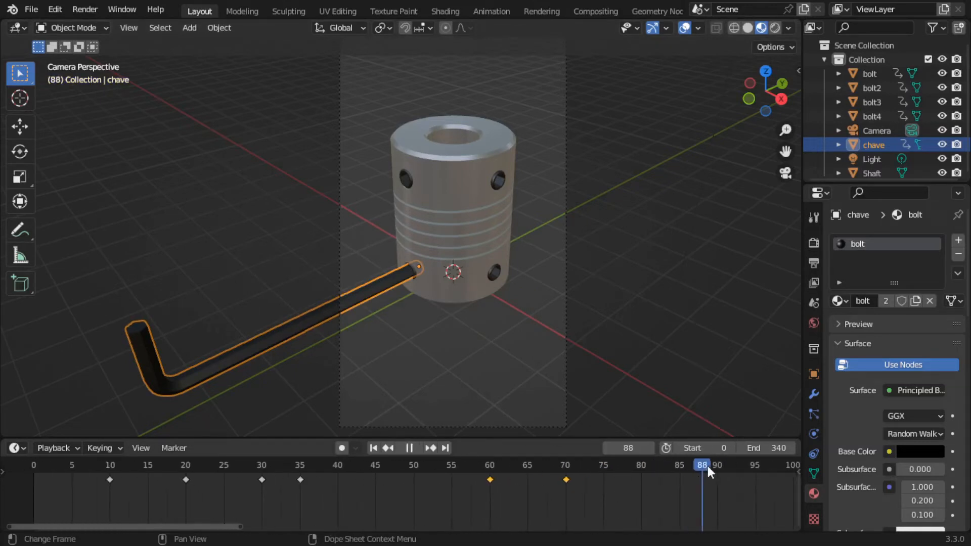
left_click_drag(708, 466, 717, 466)
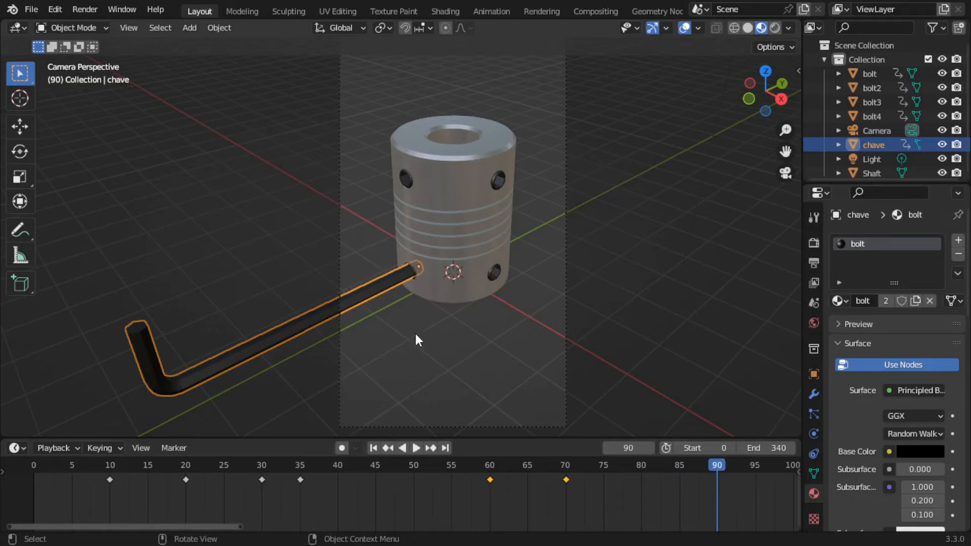
key("g")
key("y")
left_click(315, 362)
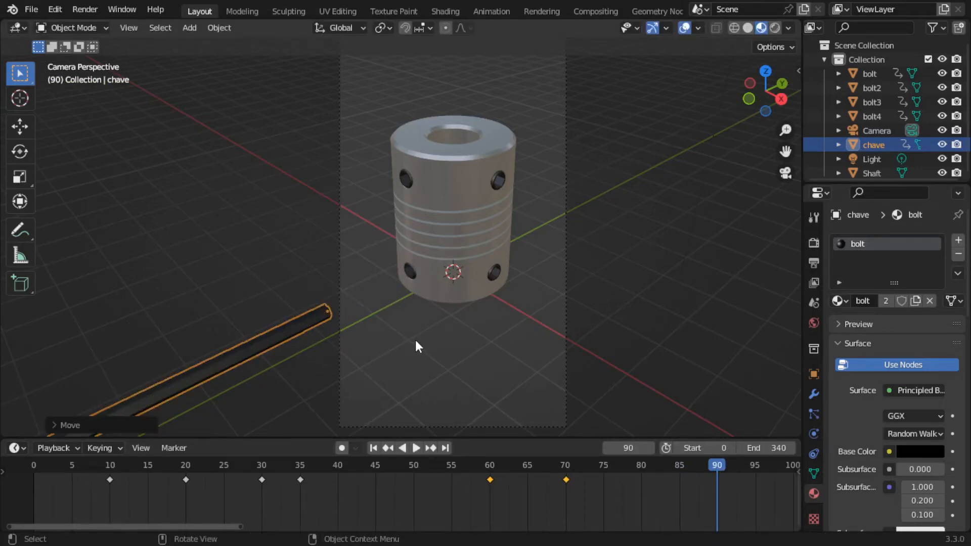
key("i")
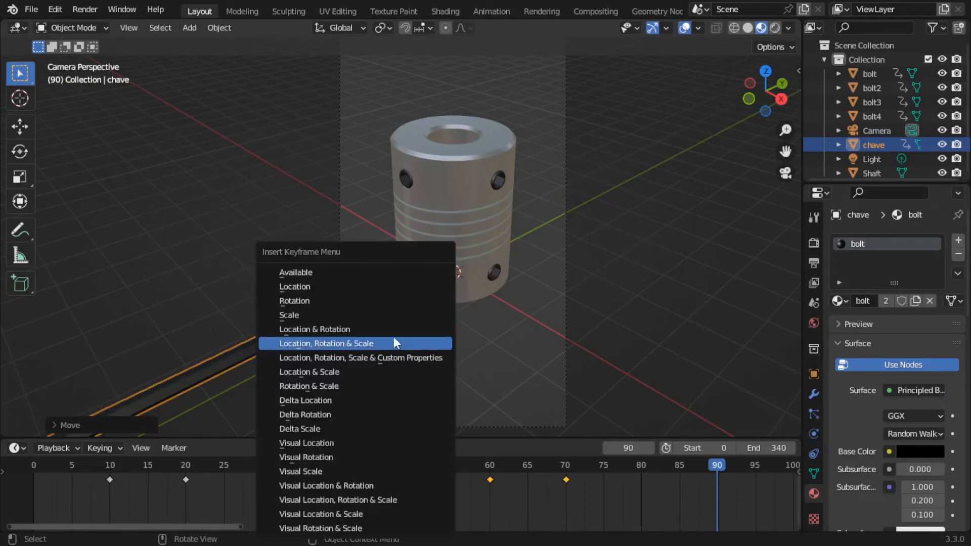
left_click(323, 286)
Step: Play the animation from the start to check the wrench's full motion, scrub back, and reselect the wrench
left_click_drag(713, 469, 22, 478)
key("space")
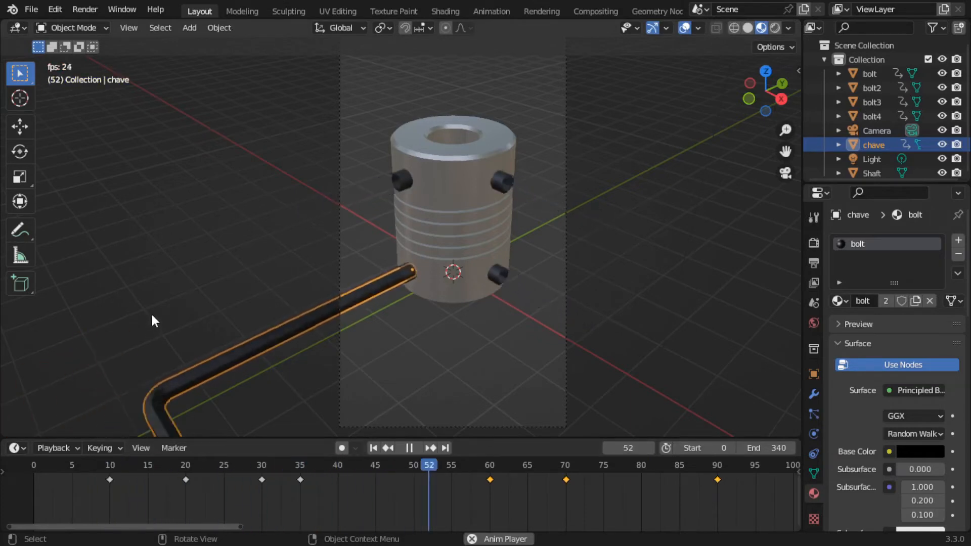
key("space")
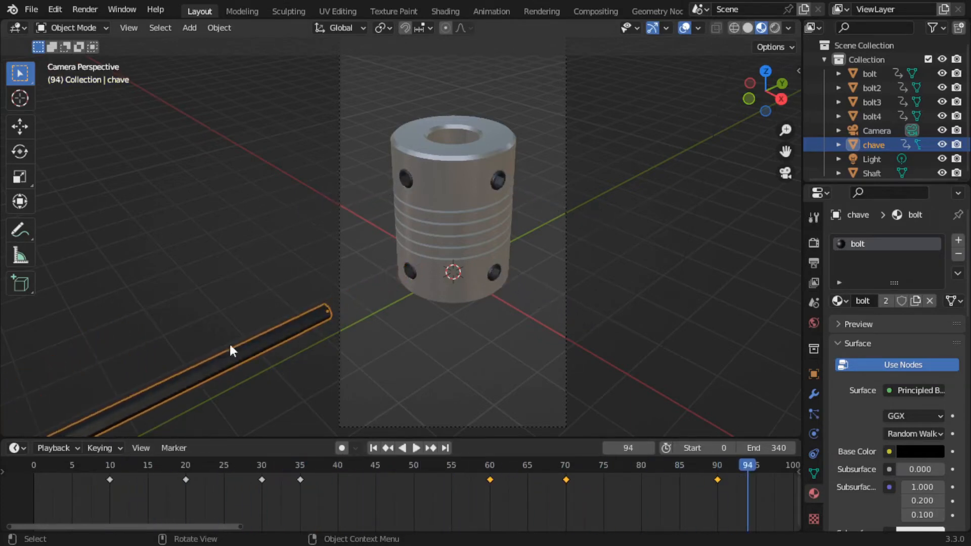
left_click(263, 413)
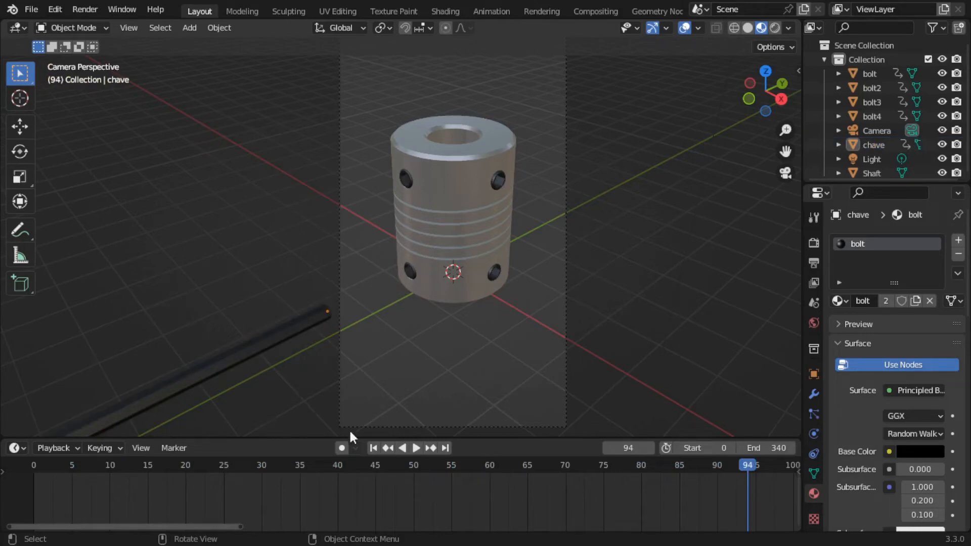
left_click_drag(748, 464, 169, 471)
left_click(241, 361)
Step: Try deleting the wrench's keyframes at frames 20 and 30
key("Delete")
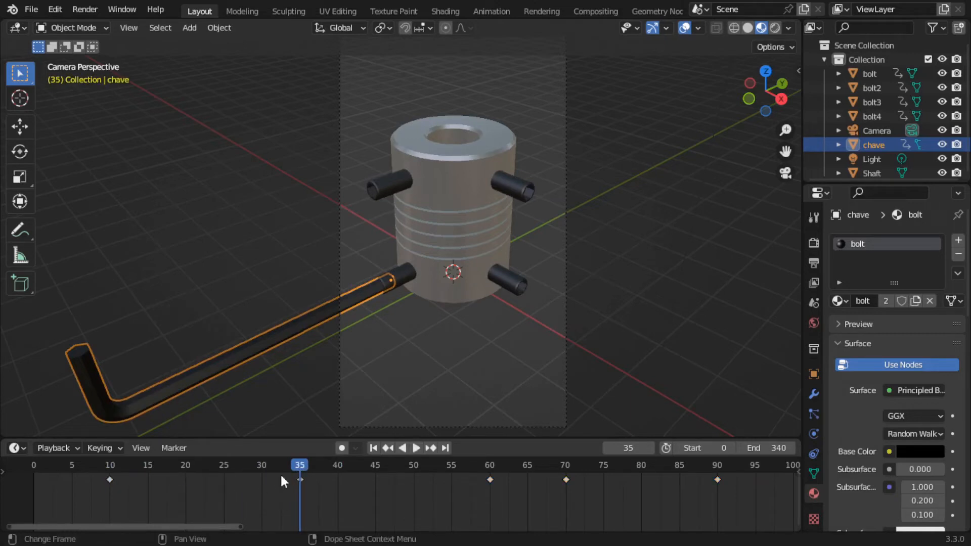
mouse_move(297, 465)
left_mouse_down()
mouse_move(22, 477)
mouse_move(177, 457)
mouse_move(364, 450)
mouse_move(292, 449)
left_mouse_up()
key("ctrl+z")
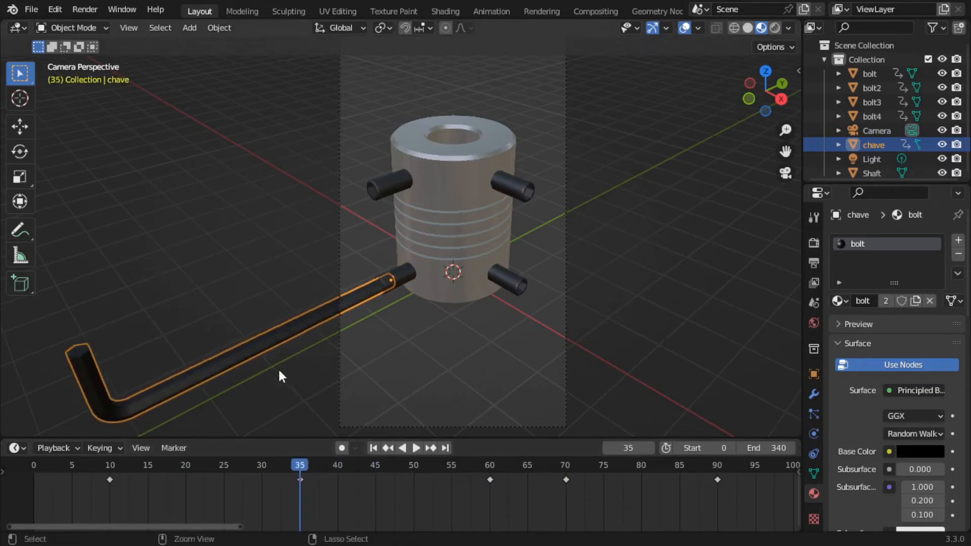
key("ctrl+z")
Step: Delete only the wrench's keyframe at frame 20 and play the animation to check the motion
left_click_drag(197, 494, 163, 473)
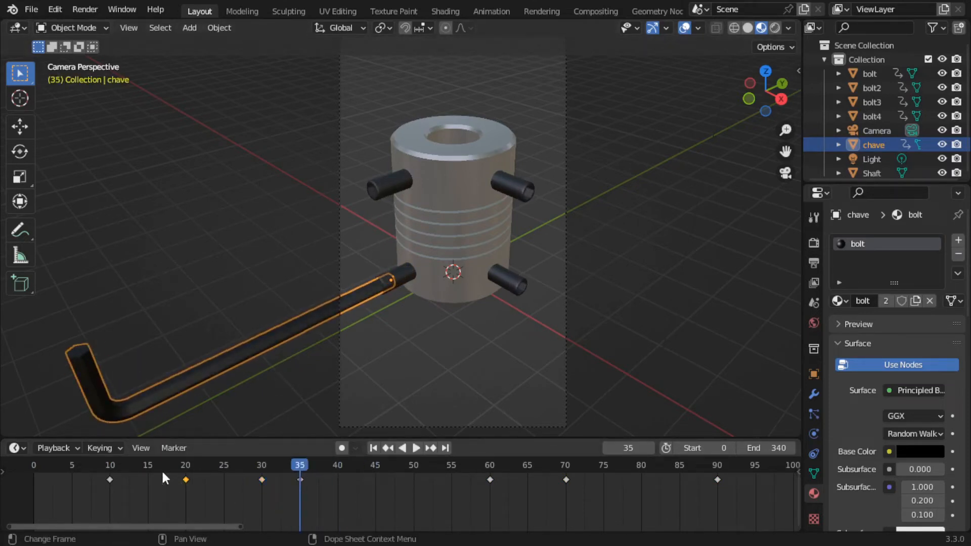
key("space")
left_click_drag(301, 463, 608, 460)
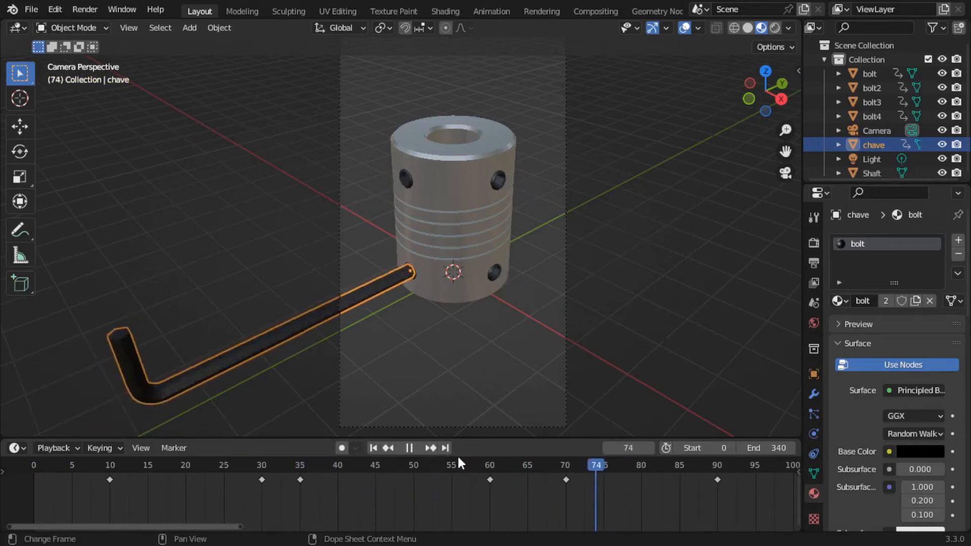
key("shift+Left")
key("space")
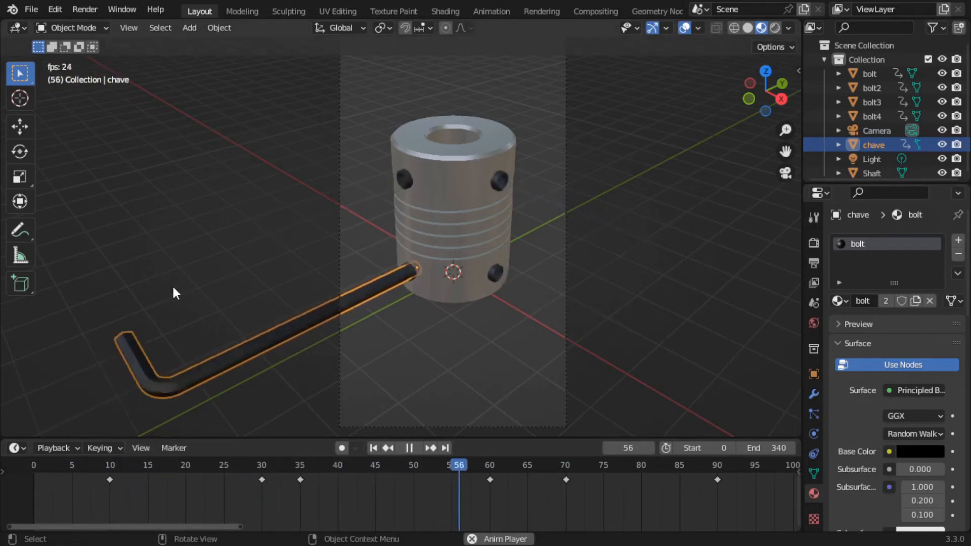
key("space")
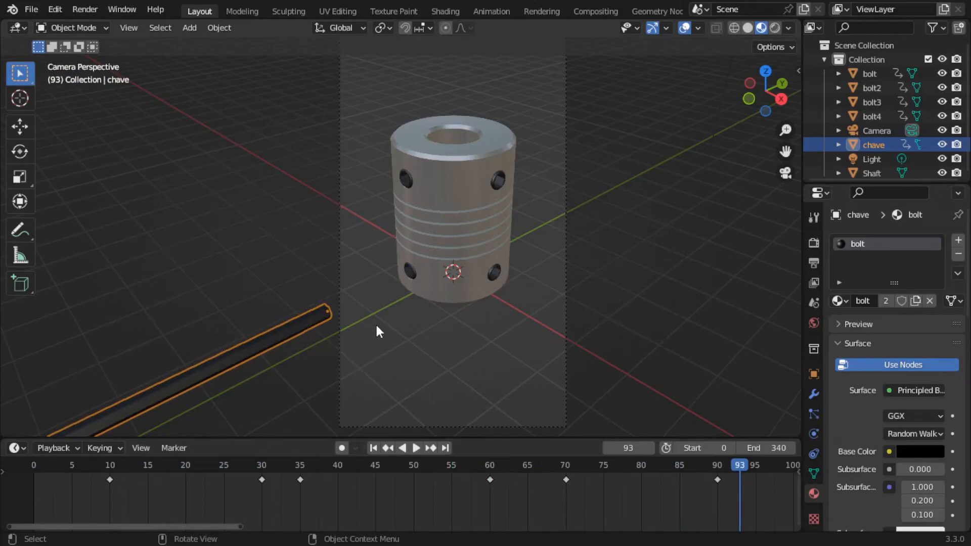
Step: Return to frame 0 and check the transform values of bolt2, the upper bolt on the wrench's side
left_click_drag(745, 467, 31, 466)
left_click(277, 215)
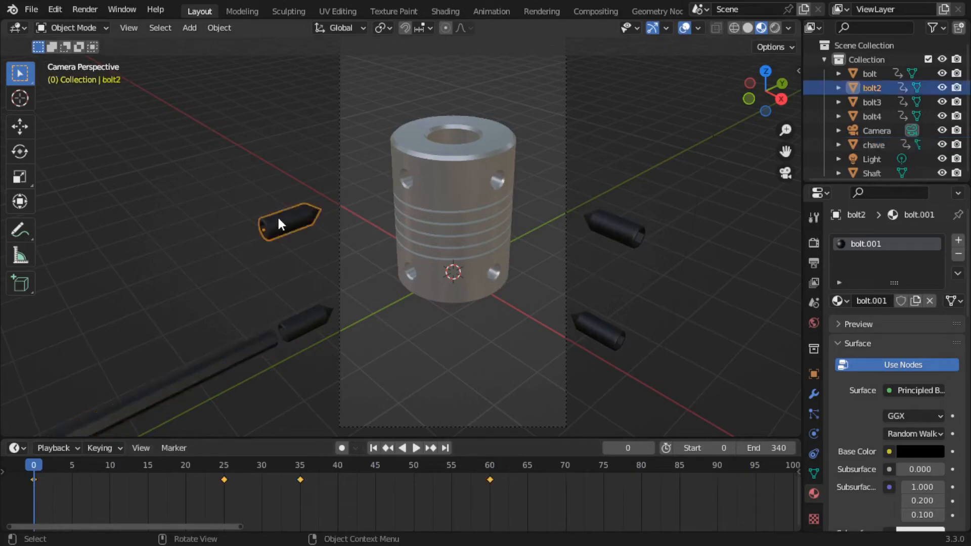
key("n")
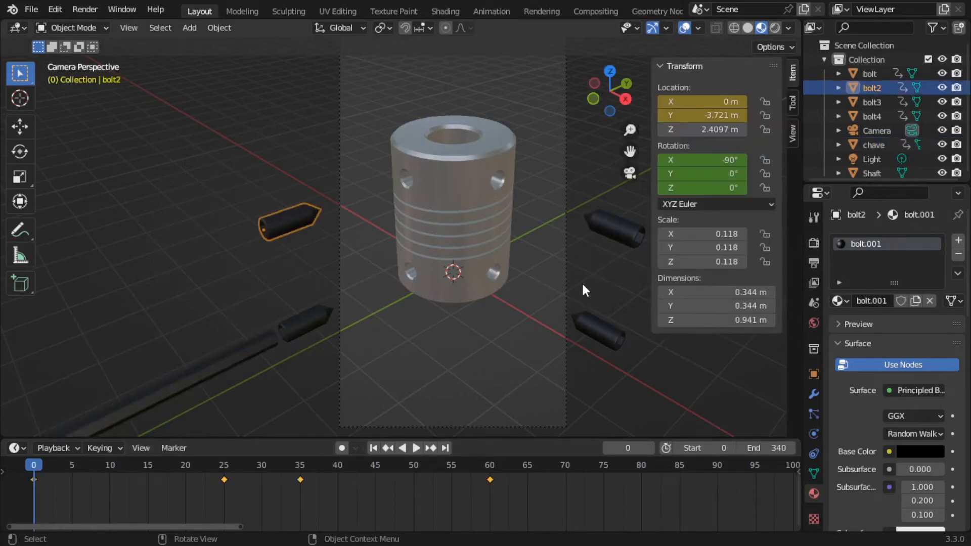
key("n")
Step: Duplicate the wrench chave by copying and pasting it, and rename the copy chave2
left_click(241, 350)
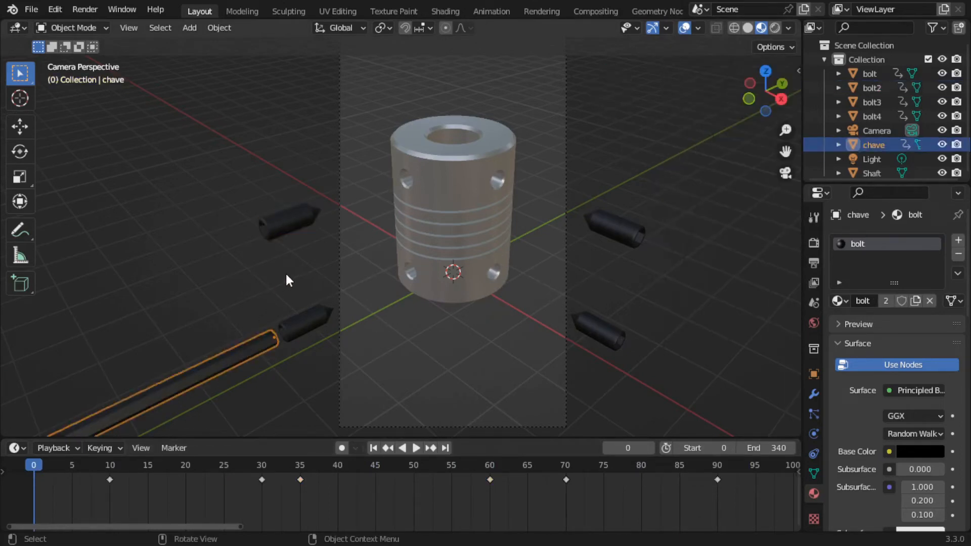
key("ctrl+c")
key("ctrl+v")
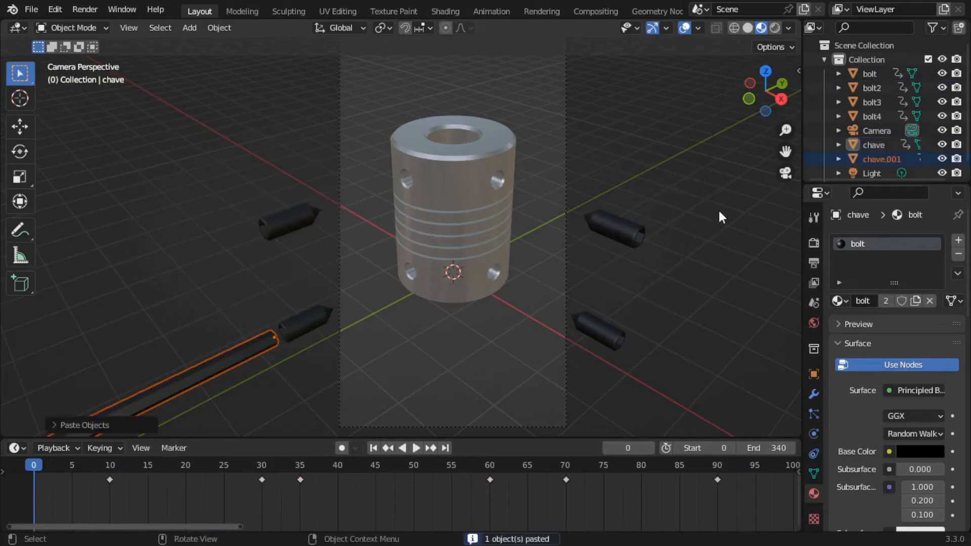
right_click(876, 161)
mouse_move(839, 198)
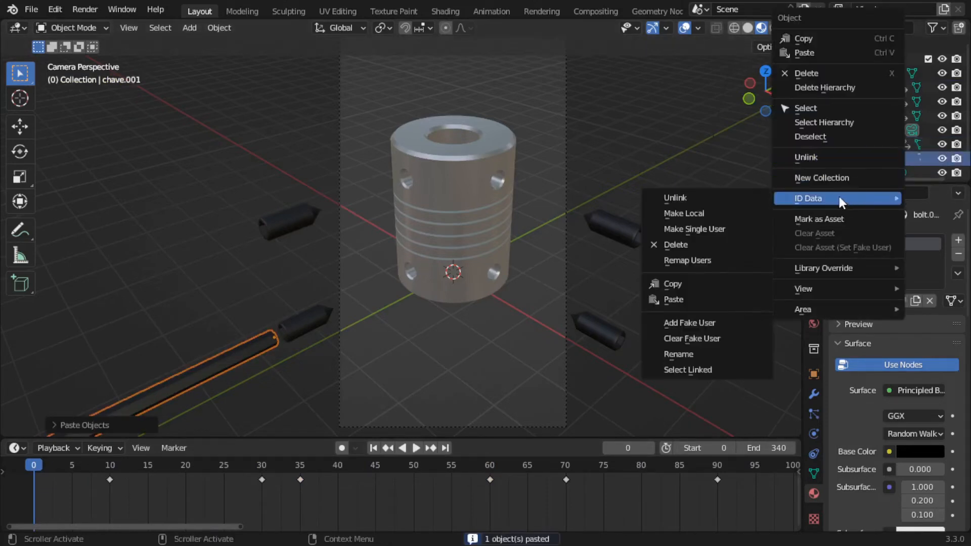
left_click(698, 353)
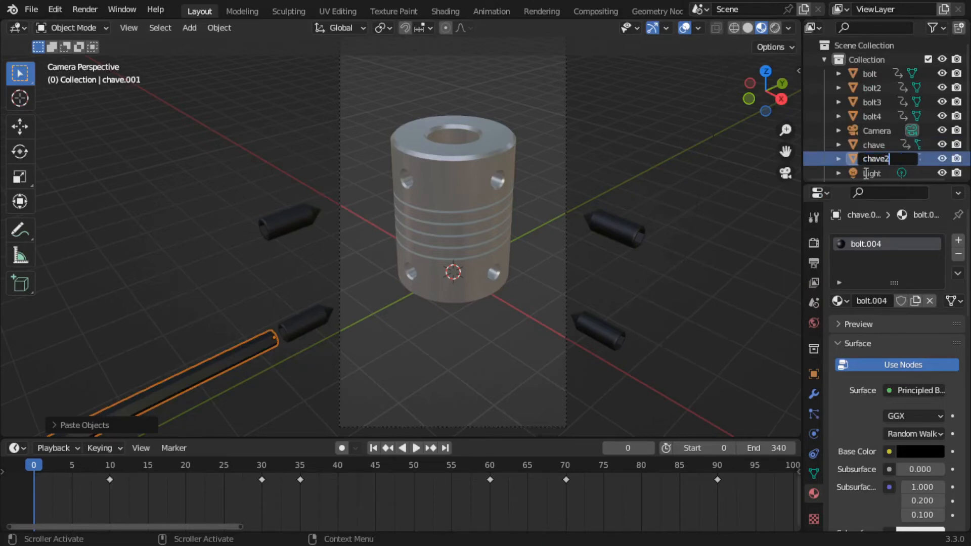
type("chave2")
key("Return")
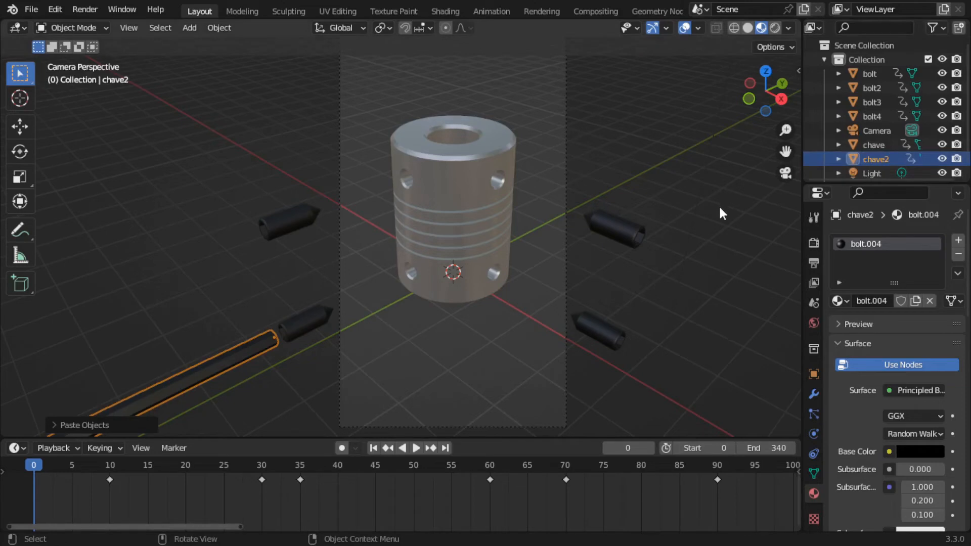
Step: Clear only the Z location keyframes of chave2 and set its Z location to 2.4 m
key("n")
right_click(709, 130)
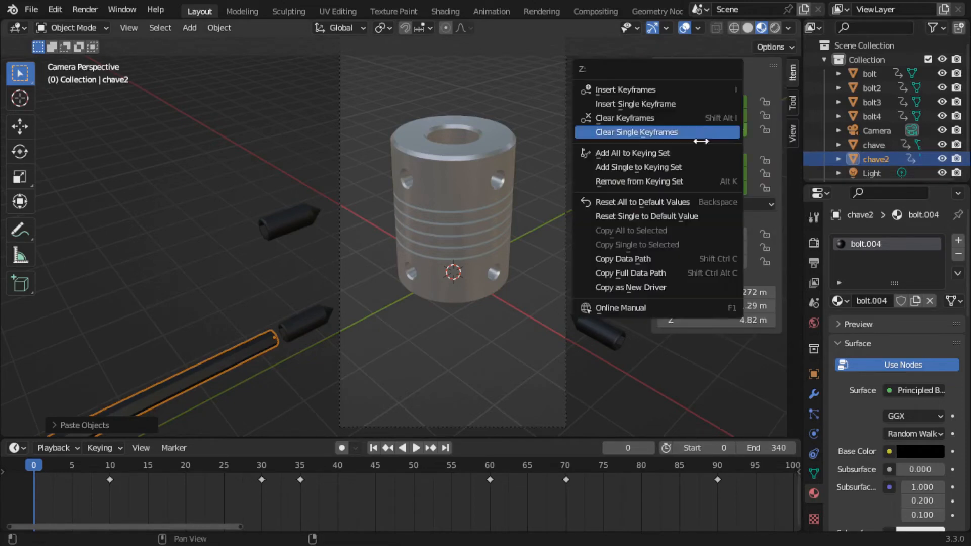
left_click(632, 132)
left_click(705, 129)
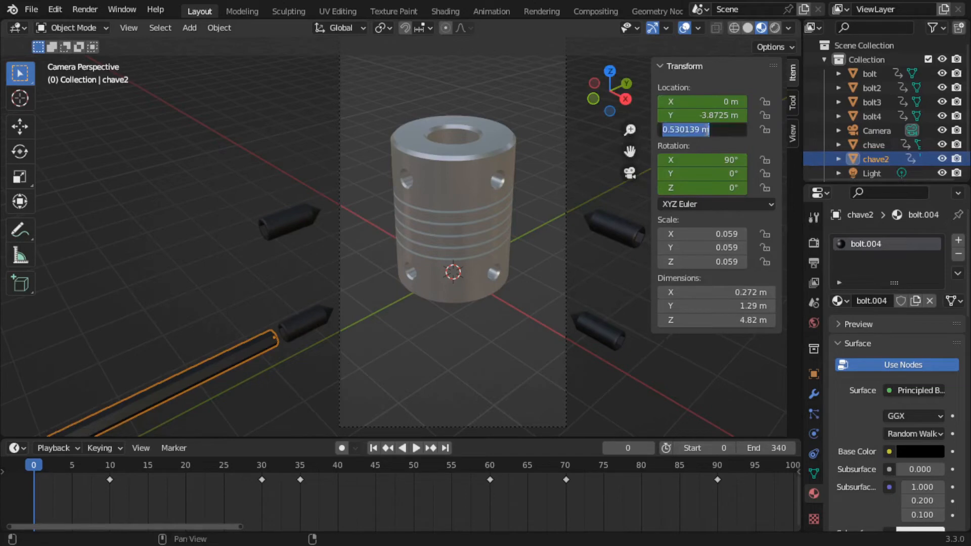
type("2.4")
key("Return")
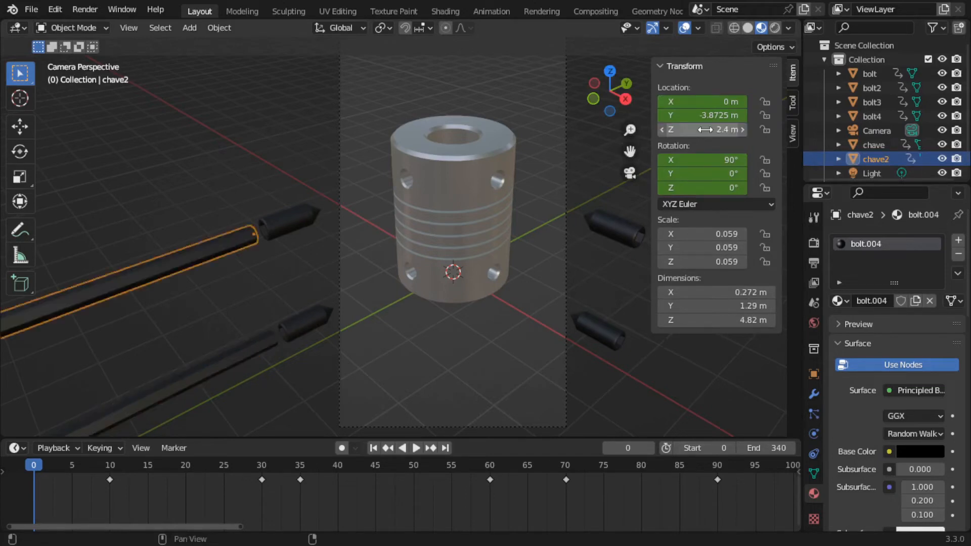
Step: Play the animation to check both wrenches' motion, and return to frame 0
left_click(286, 262)
key("space")
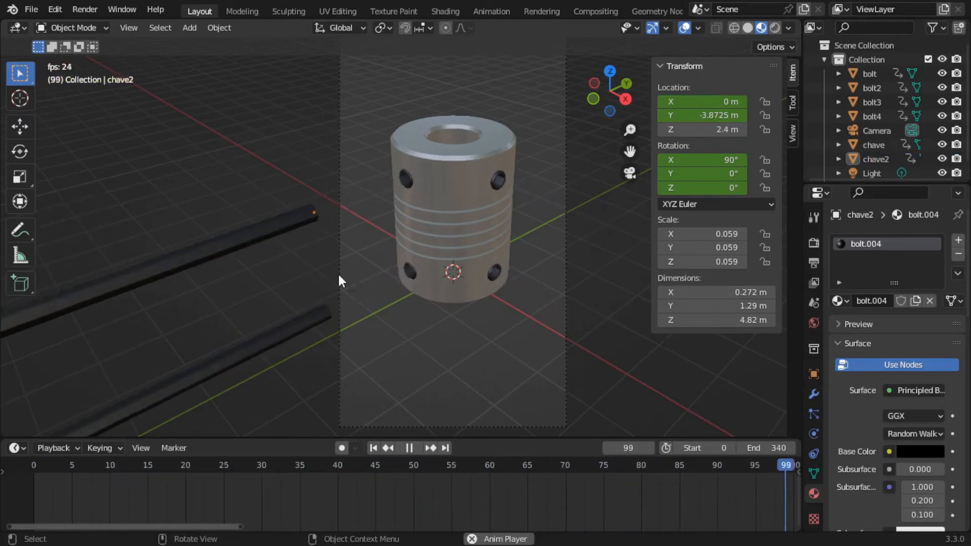
key("space")
scroll(541, 481, "down", 1)
scroll(540, 481, "down", 2)
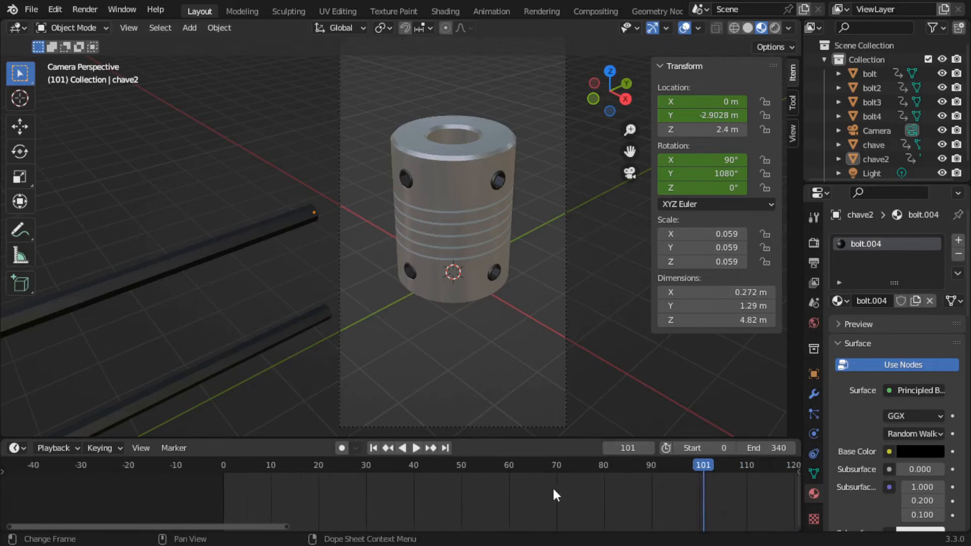
left_click_drag(725, 467, 149, 470)
Step: Duplicate the lower wrench chave again by copying and pasting it, and rename the copy chave3
left_click(236, 361)
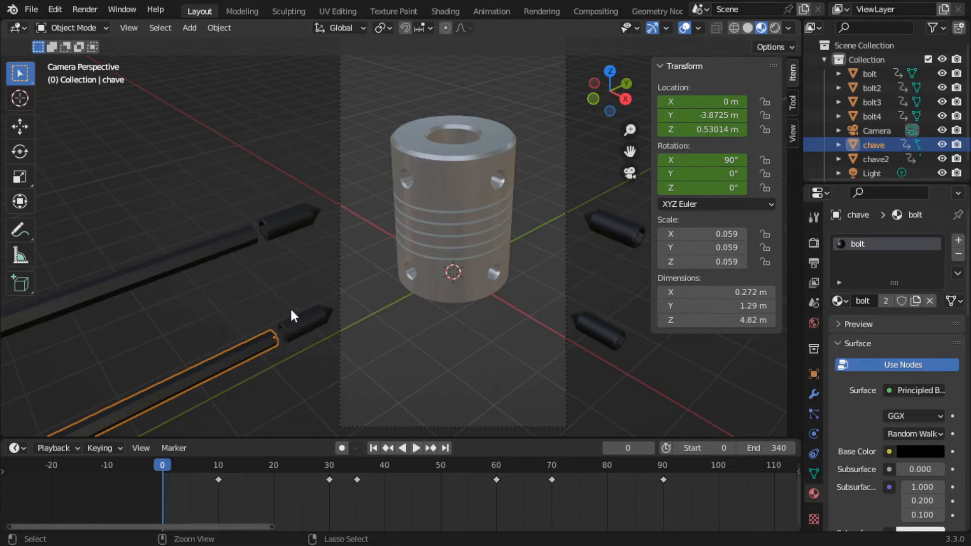
key("ctrl+c")
key("ctrl+v")
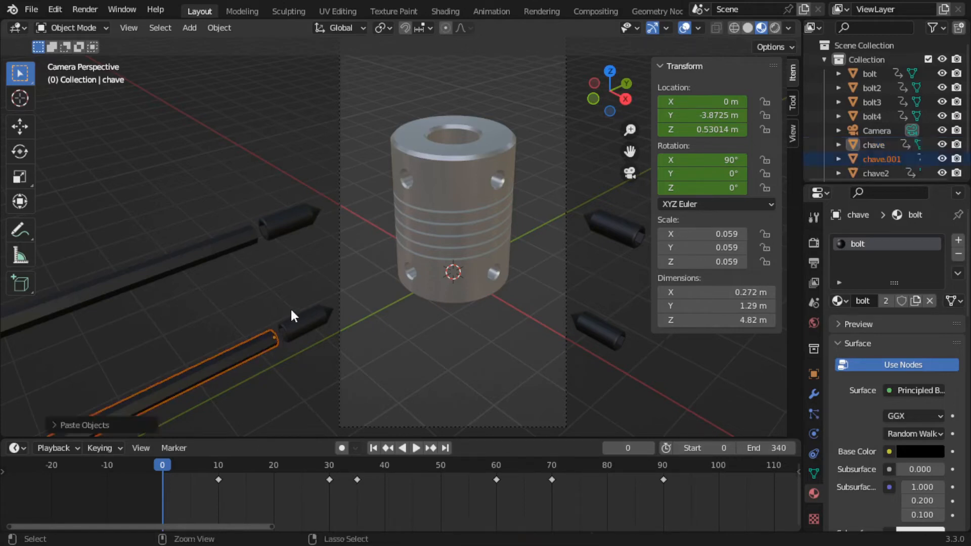
left_click(880, 161)
right_click(880, 161)
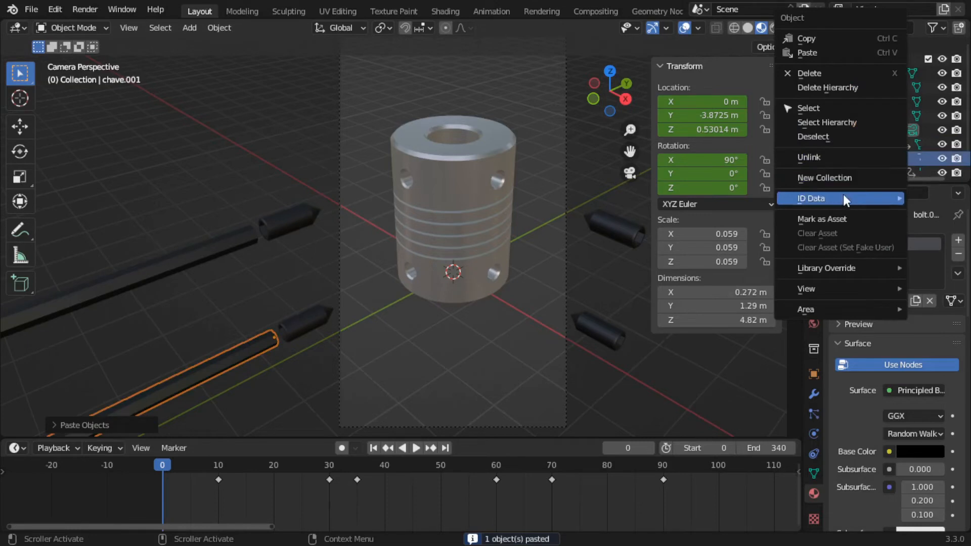
mouse_move(842, 196)
left_click(703, 352)
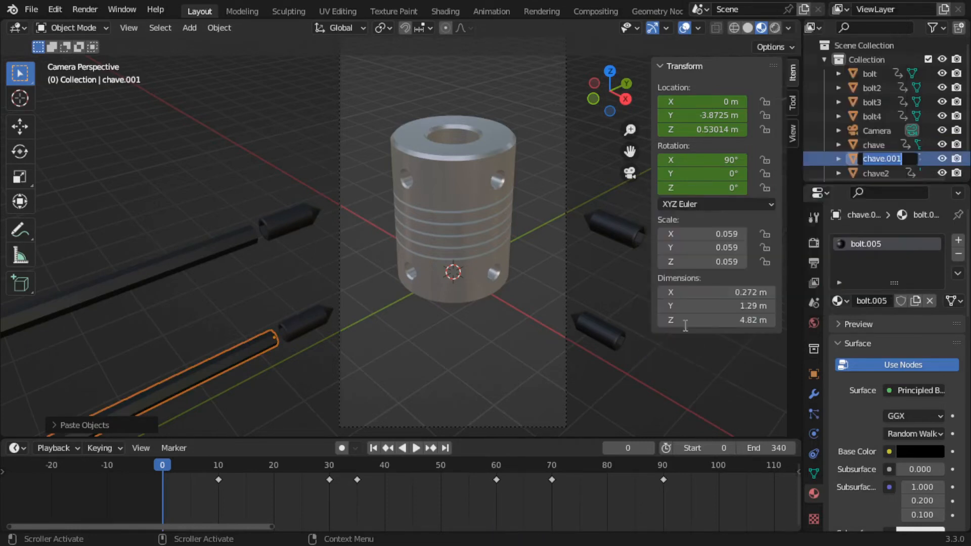
key("End")
key("BackSpace")
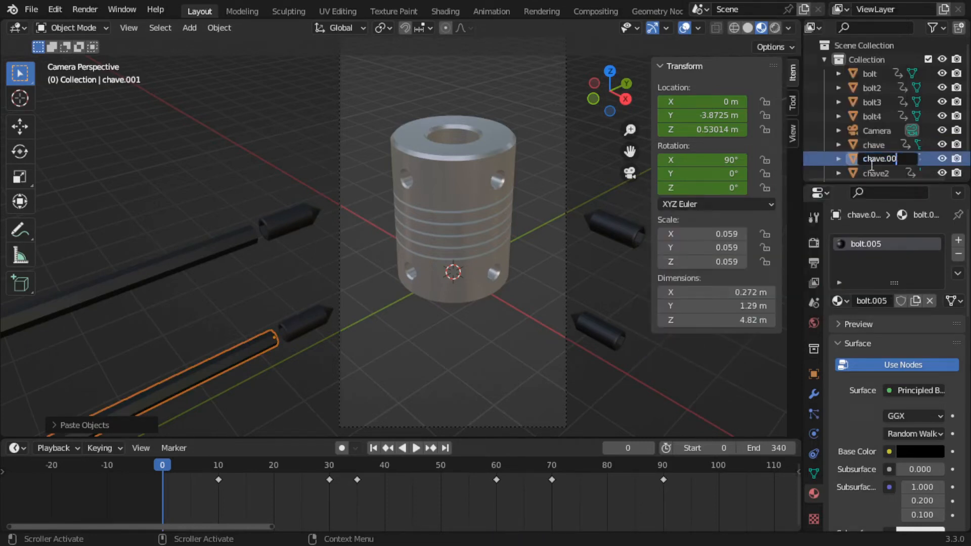
type("3")
key("Return")
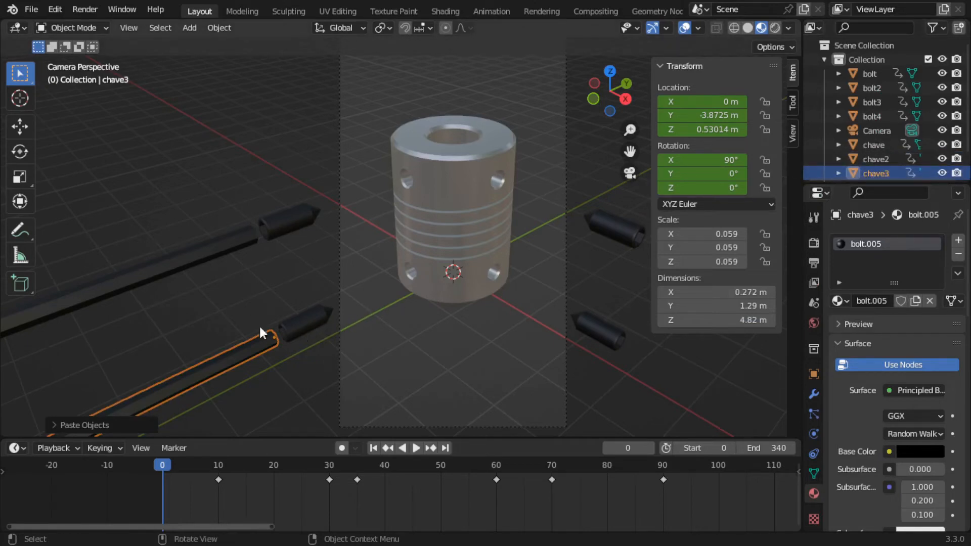
Step: Delete all of chave3's keyframes from the timeline
left_click(714, 130)
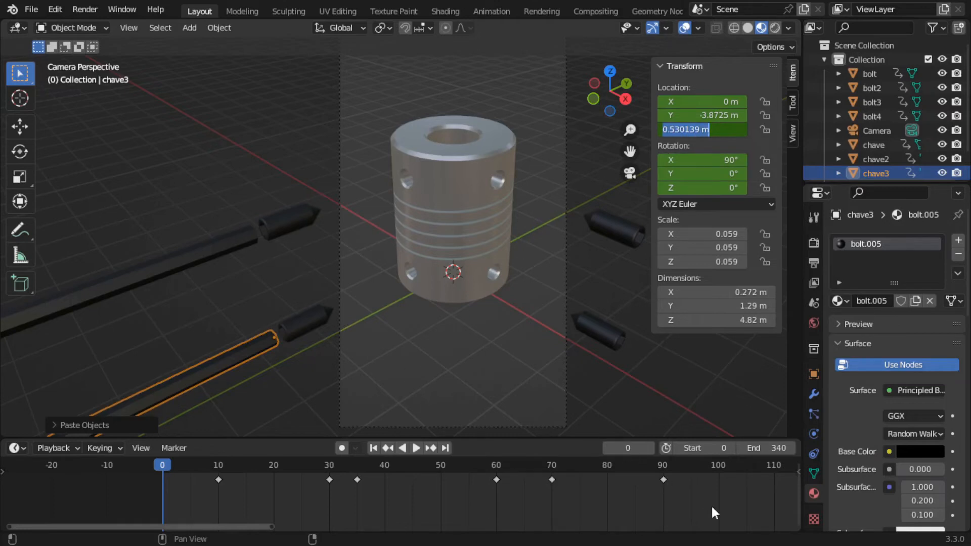
key("Return")
left_click_drag(713, 503, 150, 462)
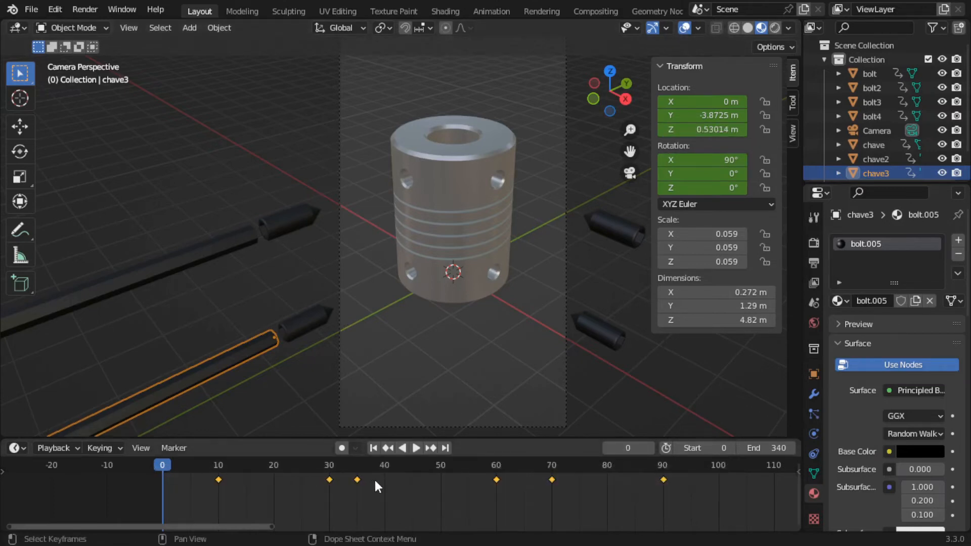
key("Delete")
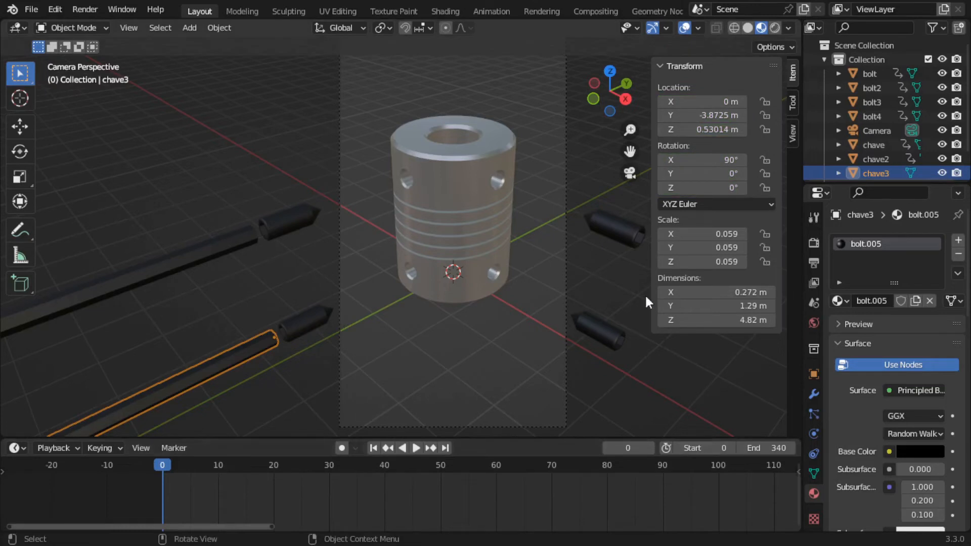
Step: Set chave3's Y location to 0 m and rotate it 90° about the global Z axis
left_click(710, 116)
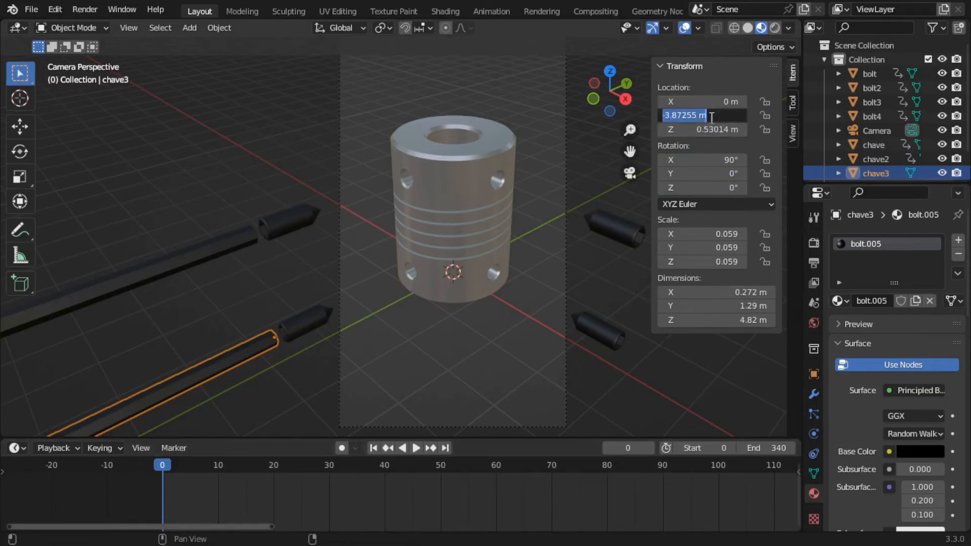
type("0")
key("Return")
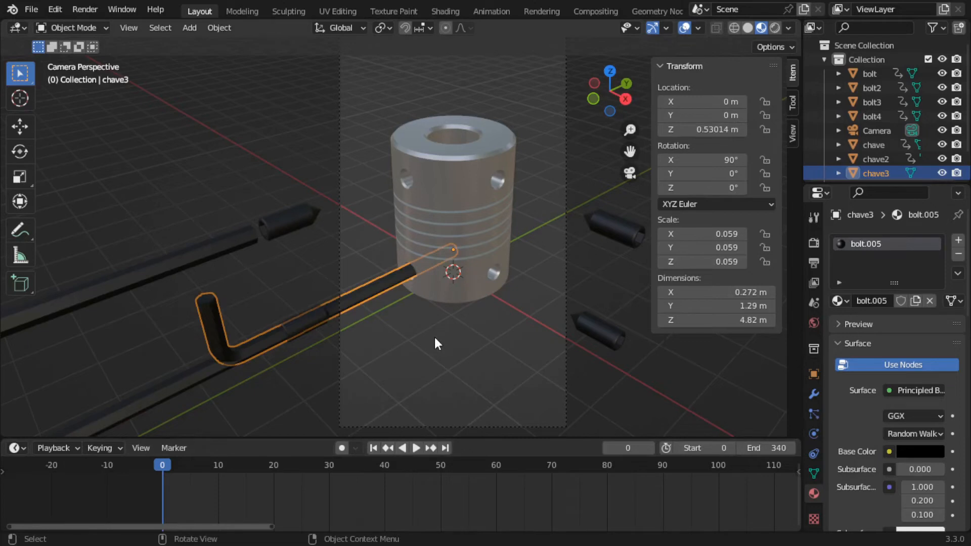
key("r")
key("z")
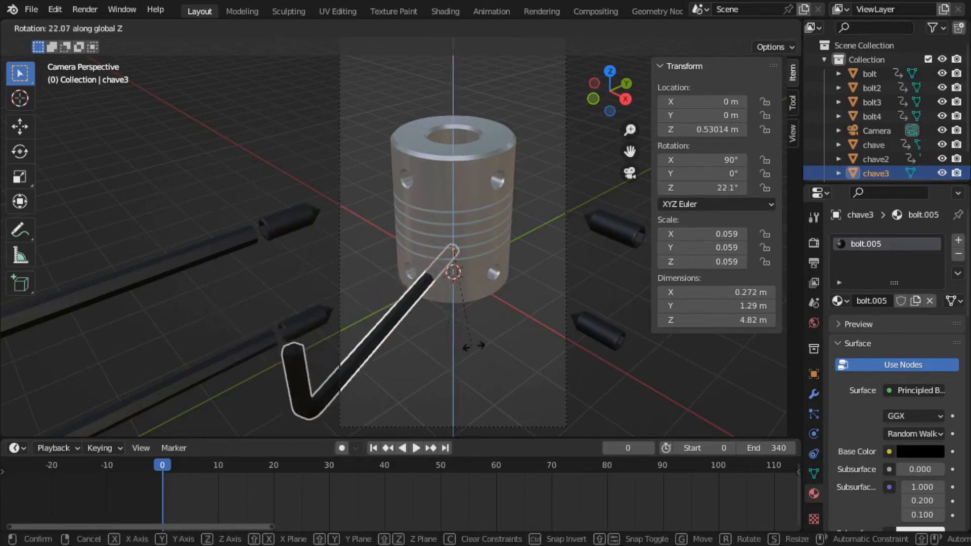
type("90")
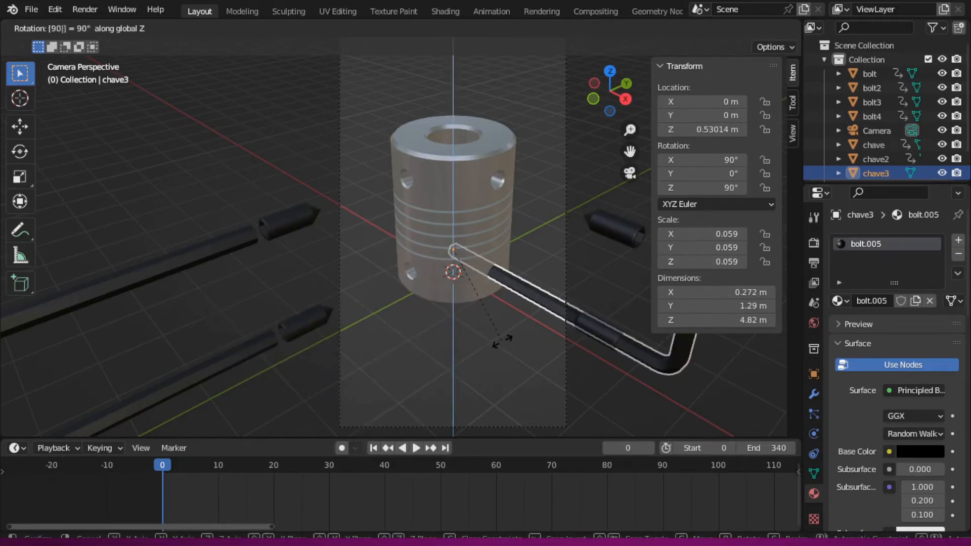
key("Return")
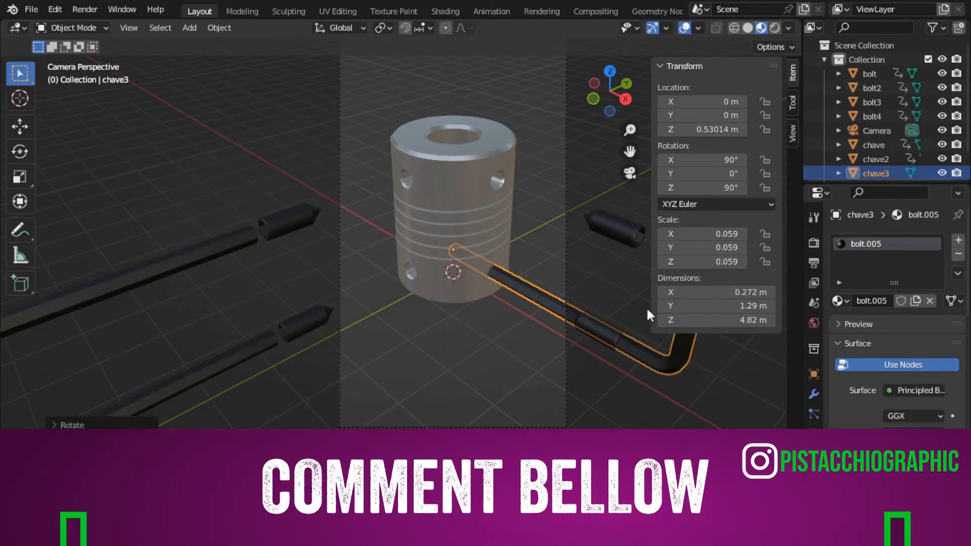
Step: Move chave3 about 3.967 m along the X axis, just behind the lower bolt on that side
key("g")
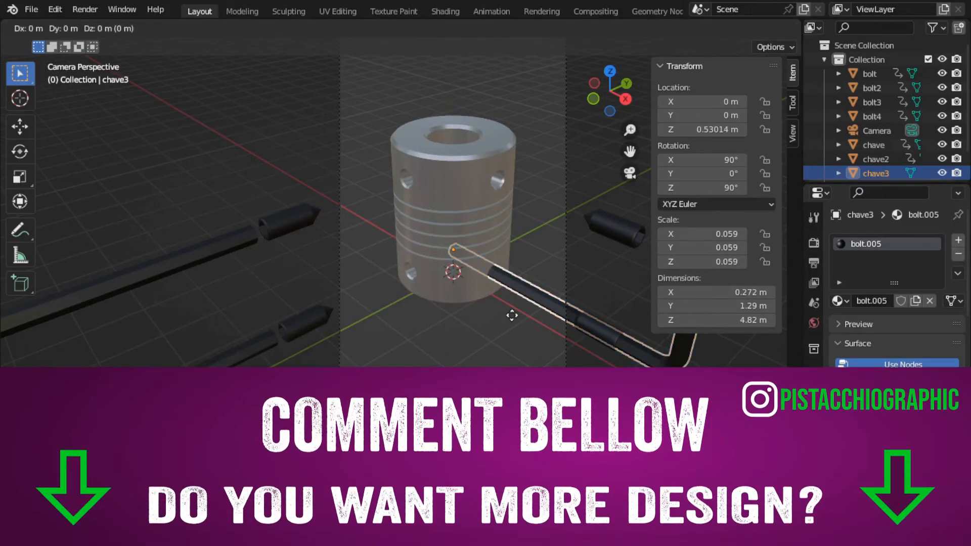
key("x")
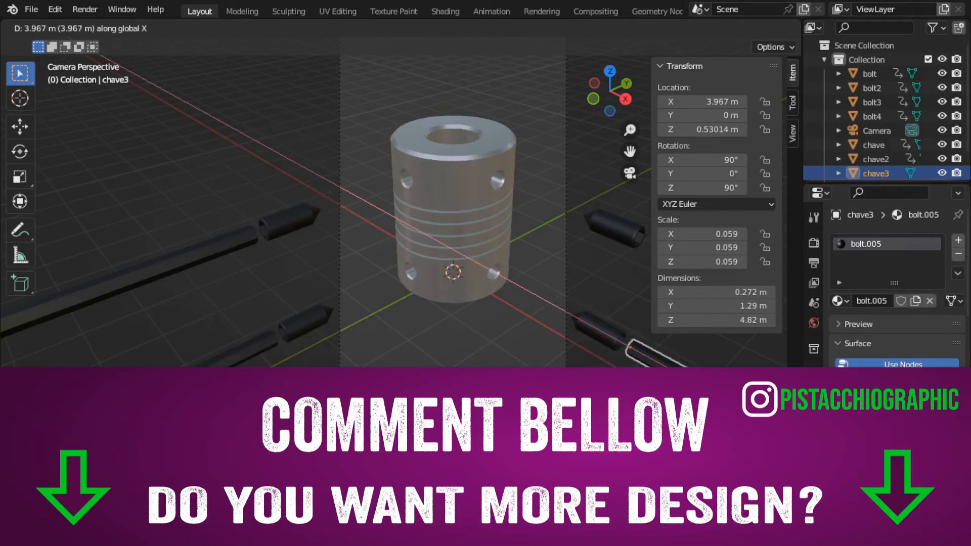
key("Return")
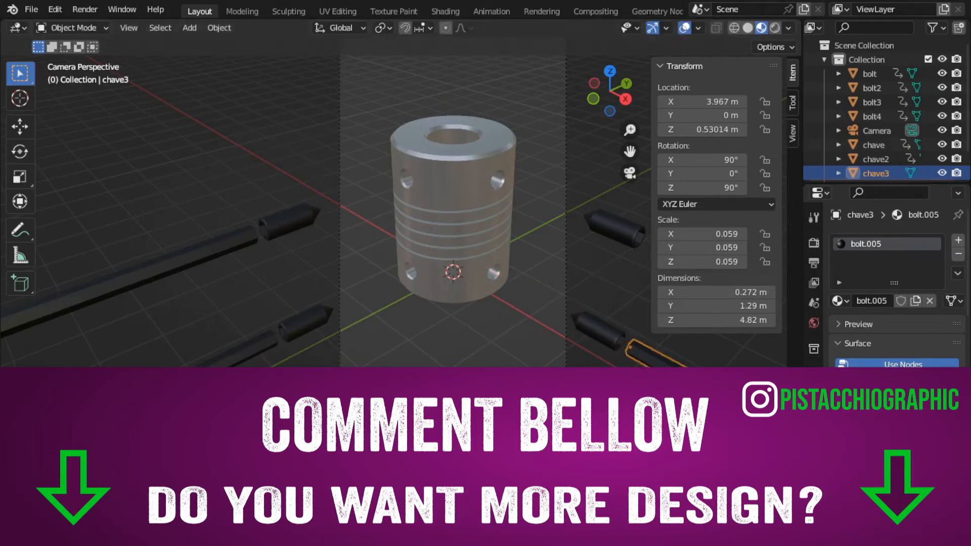
Step: At frame 10, matching chave's first keyframe, insert a Location keyframe on chave3
key("space")
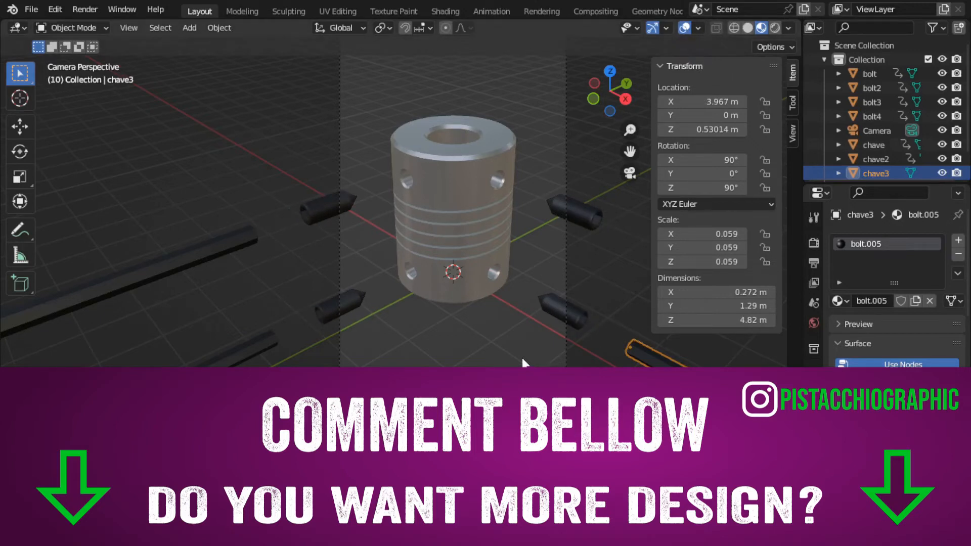
left_click(234, 355)
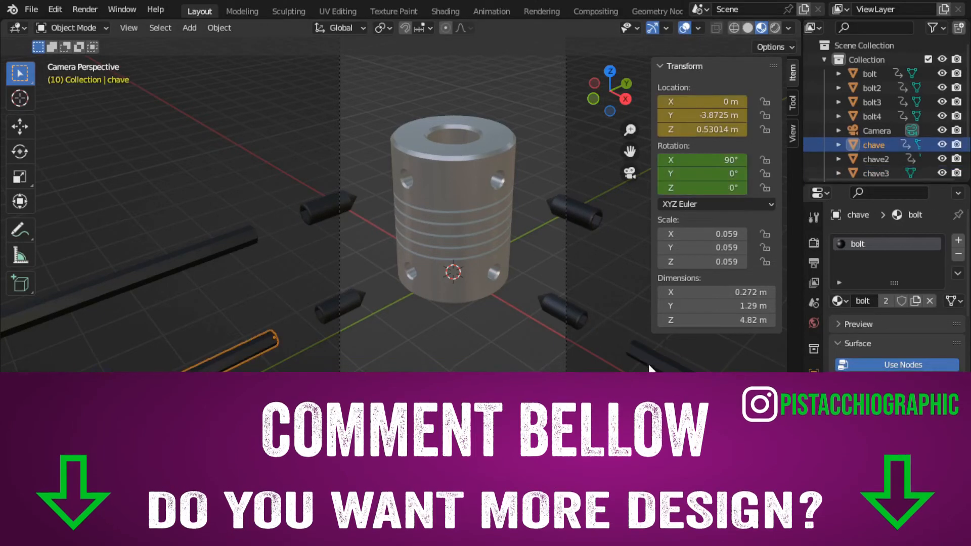
left_click(638, 353)
key("i")
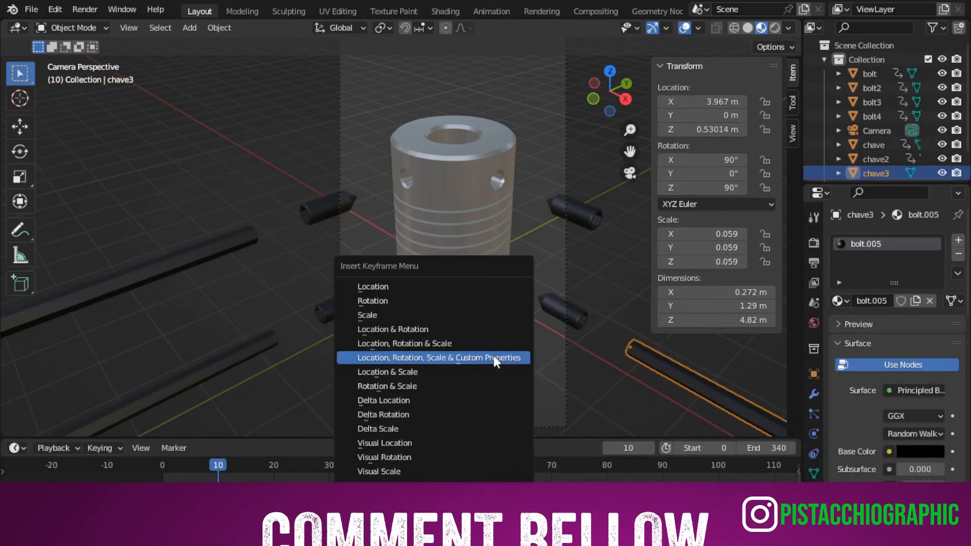
left_click(387, 286)
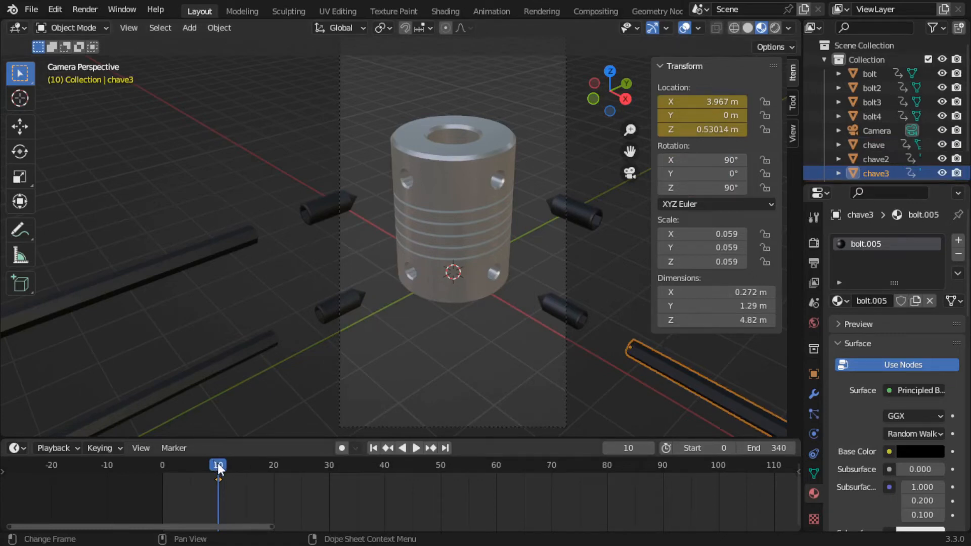
Step: Compare chave's keyframe timing and positions with chave3's to find the next frames to key
left_click(205, 376)
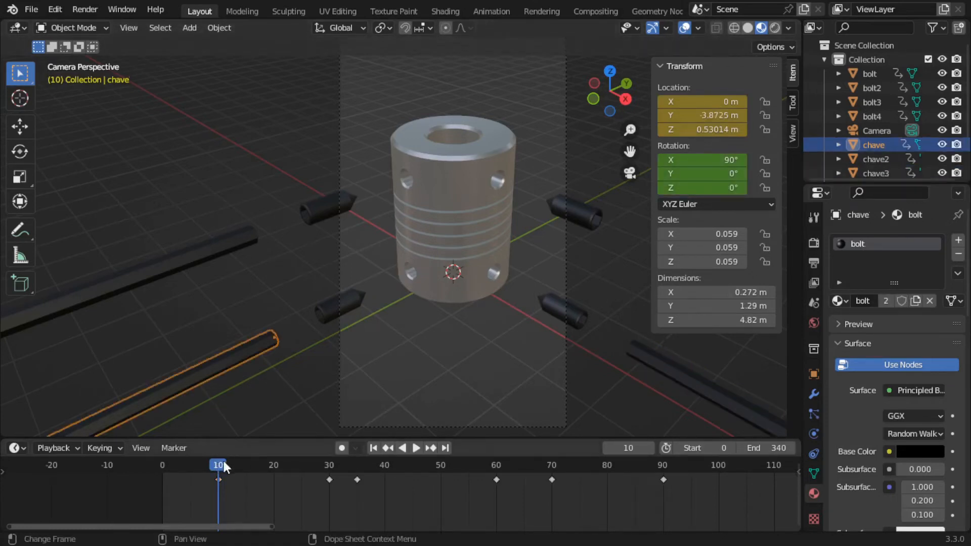
left_click_drag(219, 466, 328, 469)
left_click(680, 375)
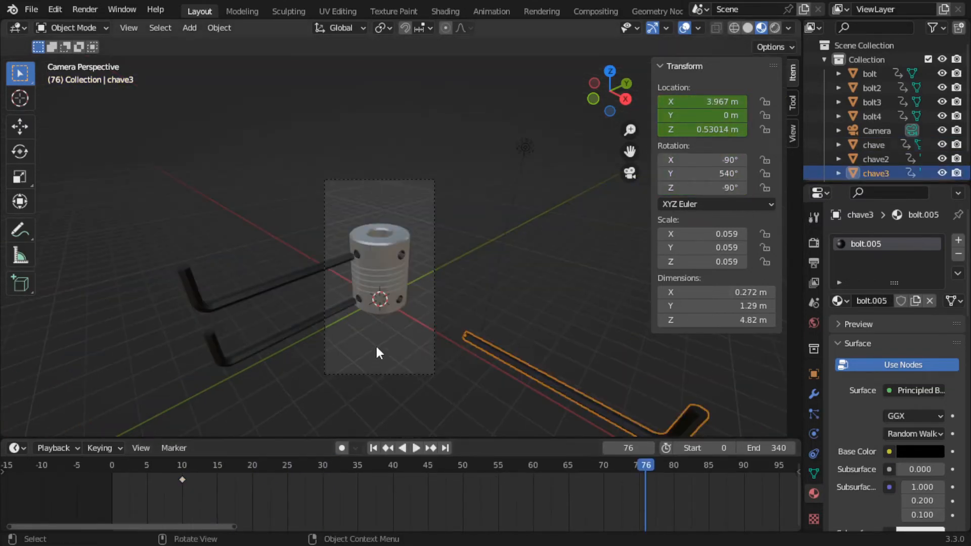
left_click(381, 329)
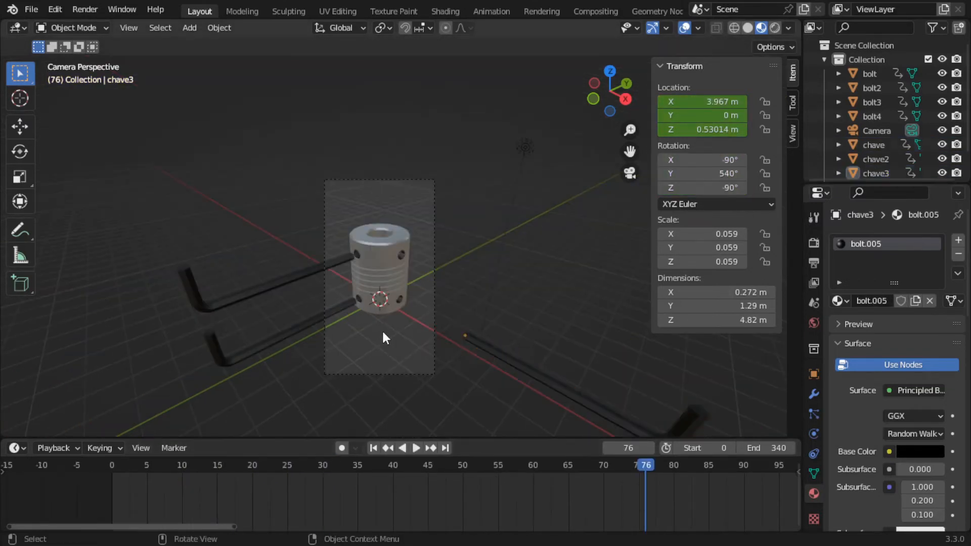
scroll(381, 329, "up", 6)
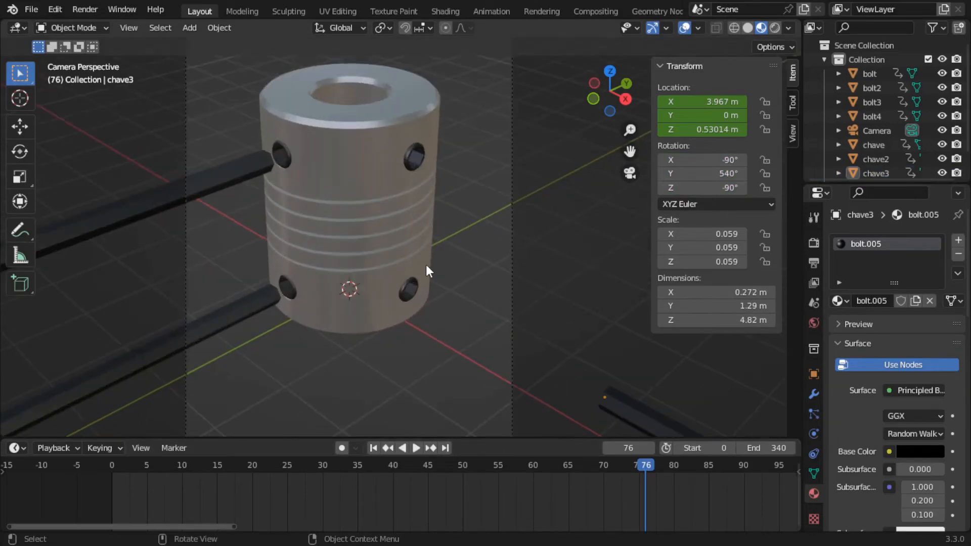
left_click(620, 418)
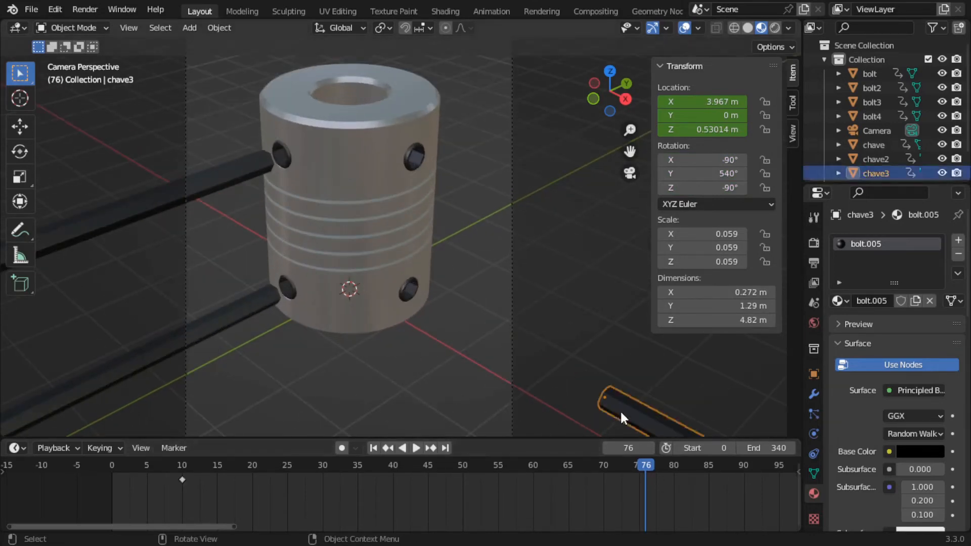
left_click(195, 331)
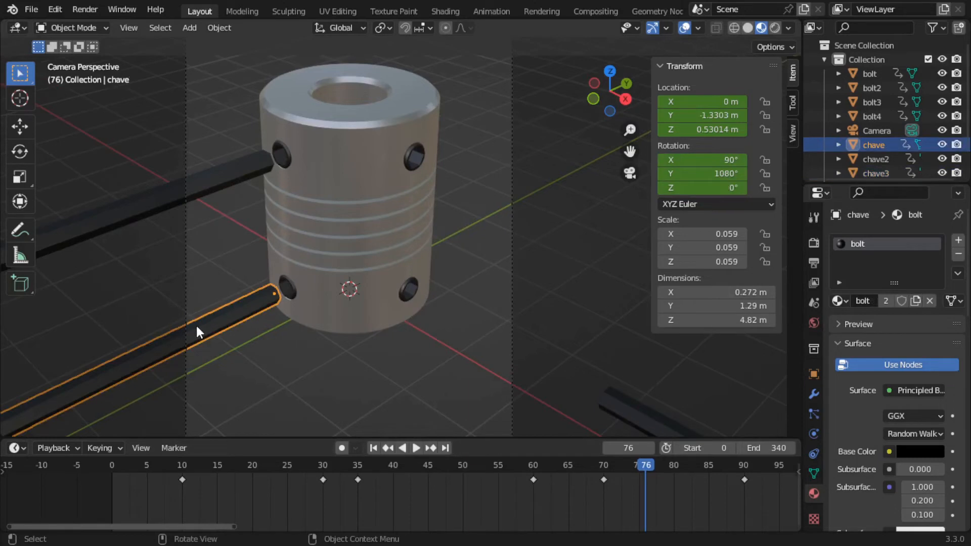
Step: At frame 30, move chave3 along the X axis to about 1.52 m, into the lower bolt's head, and insert a Location & Rotation keyframe
left_click(616, 406)
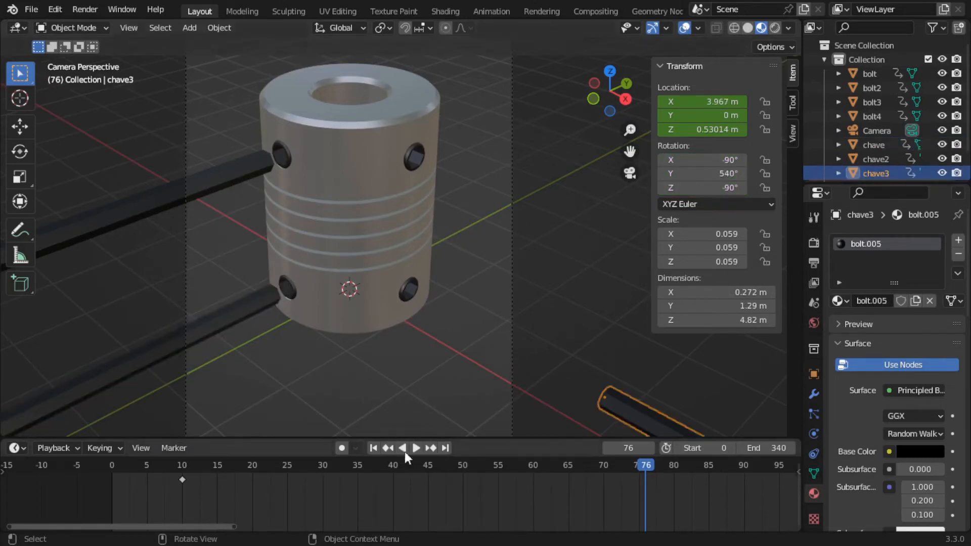
left_click_drag(636, 466, 325, 464)
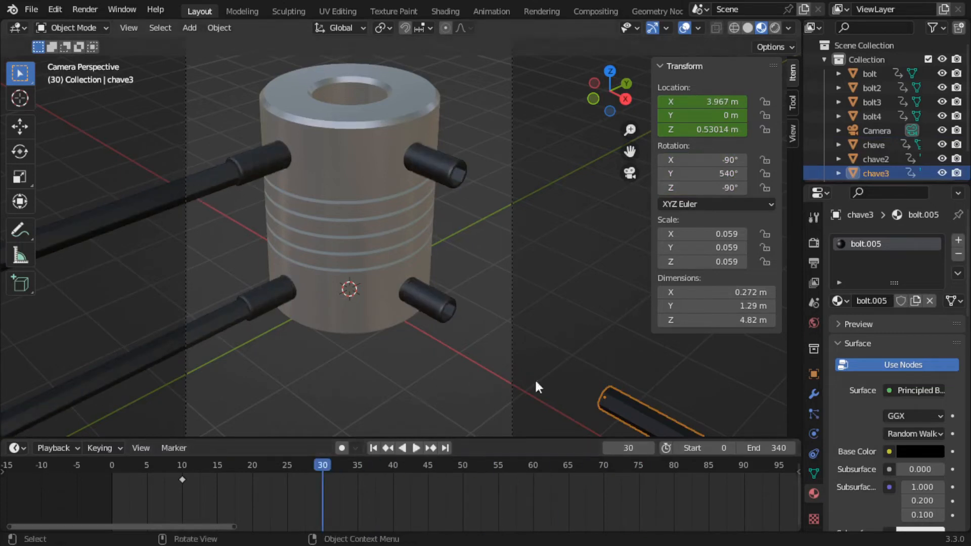
key("g")
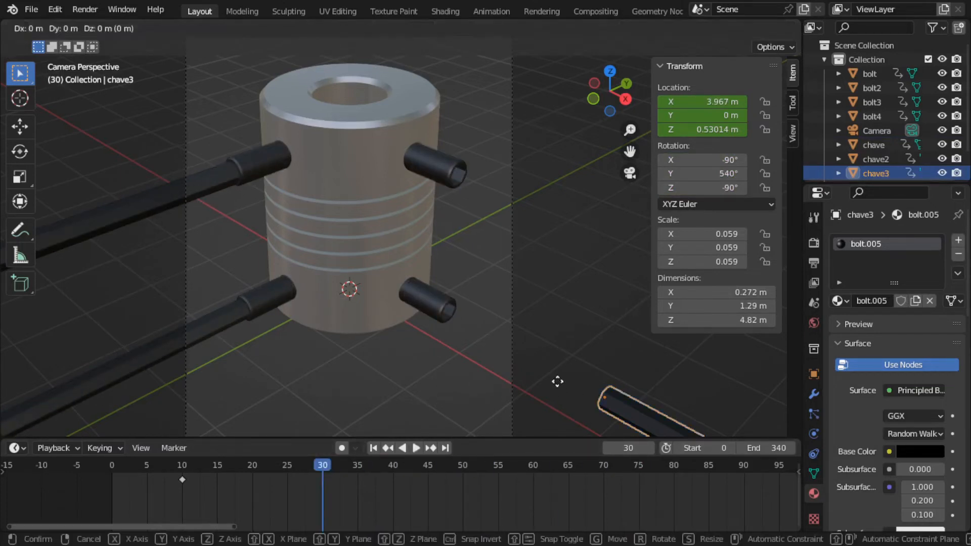
key("x")
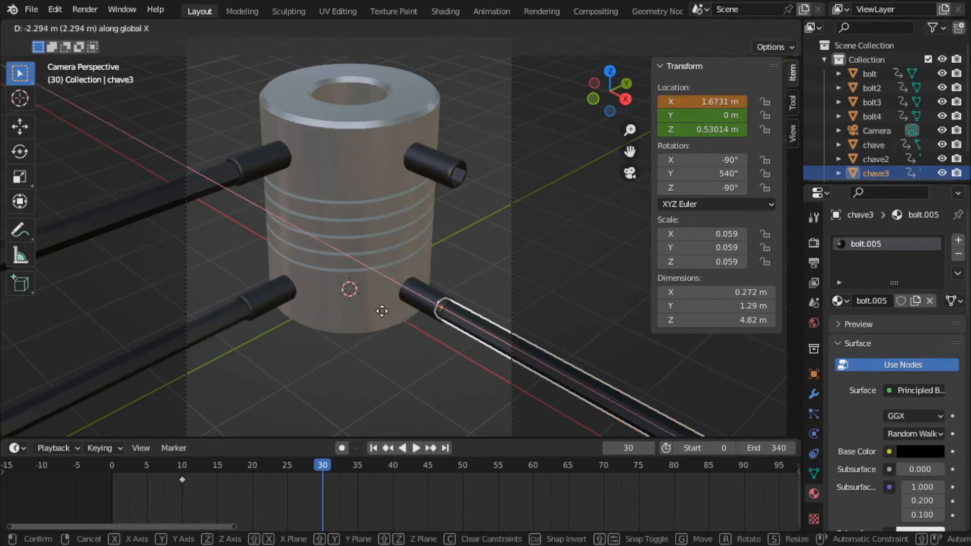
left_click(372, 308)
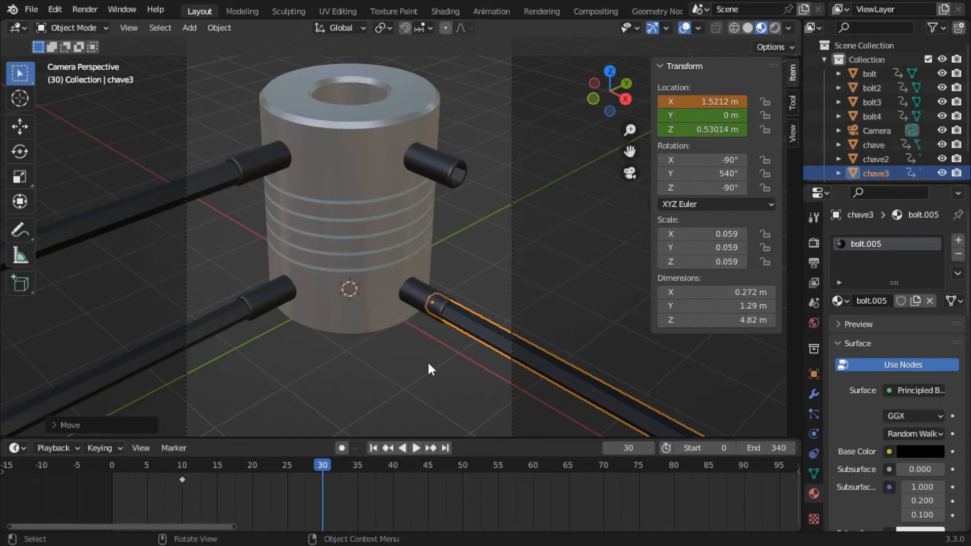
key("i")
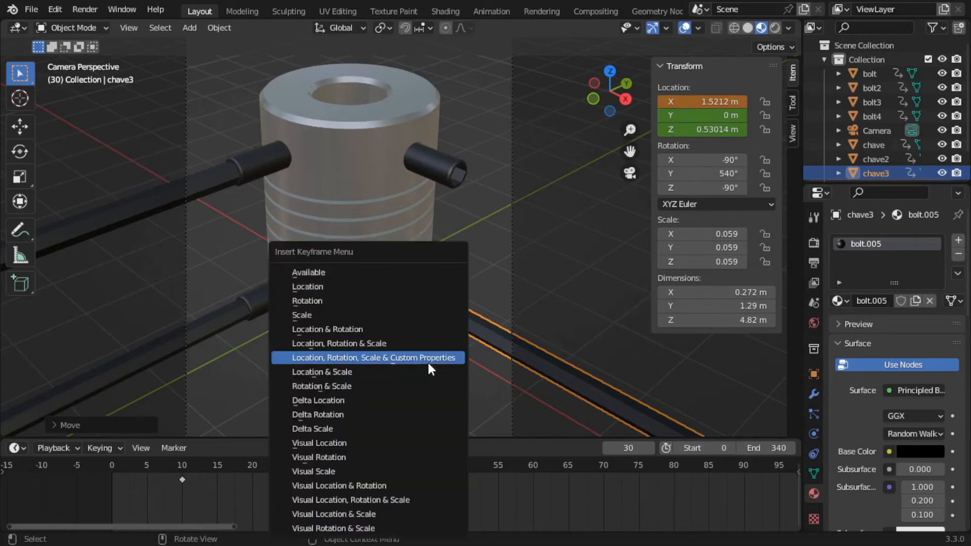
left_click(348, 328)
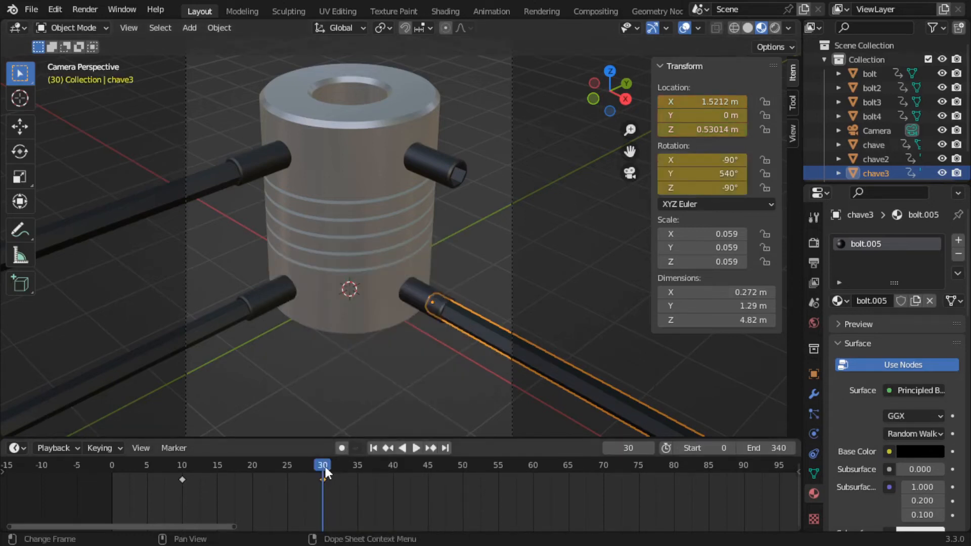
Step: Insert a Location & Rotation keyframe on chave3 at frame 35, holding the same pose
left_click_drag(325, 466, 359, 469)
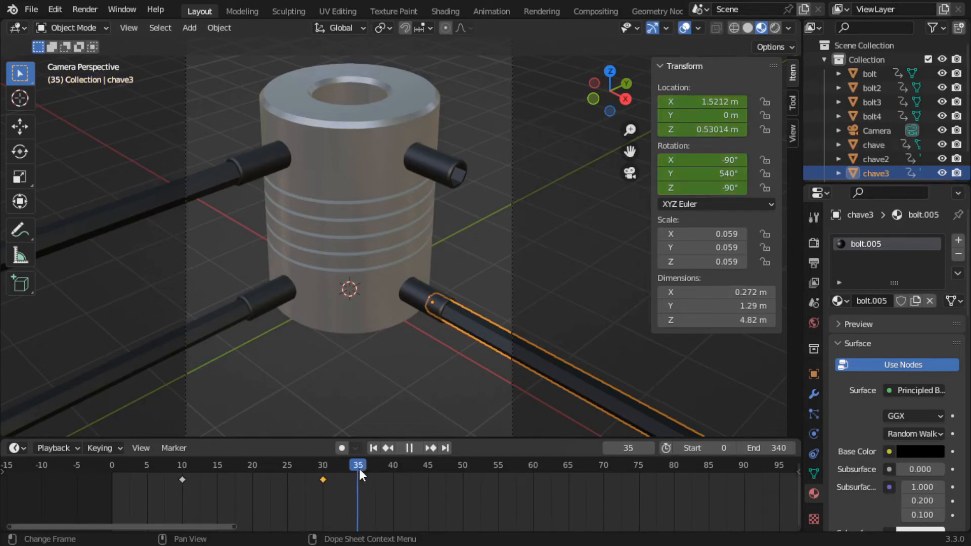
key("i")
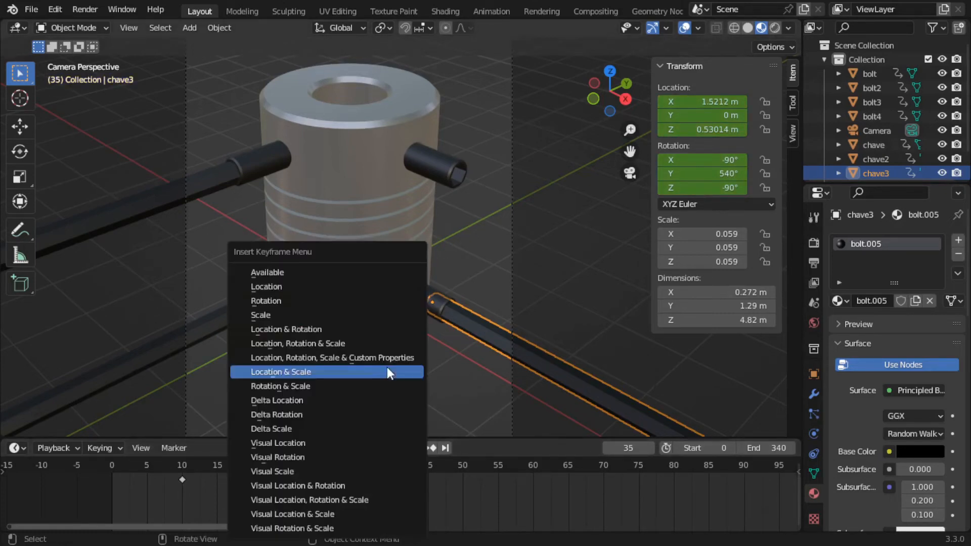
left_click(323, 332)
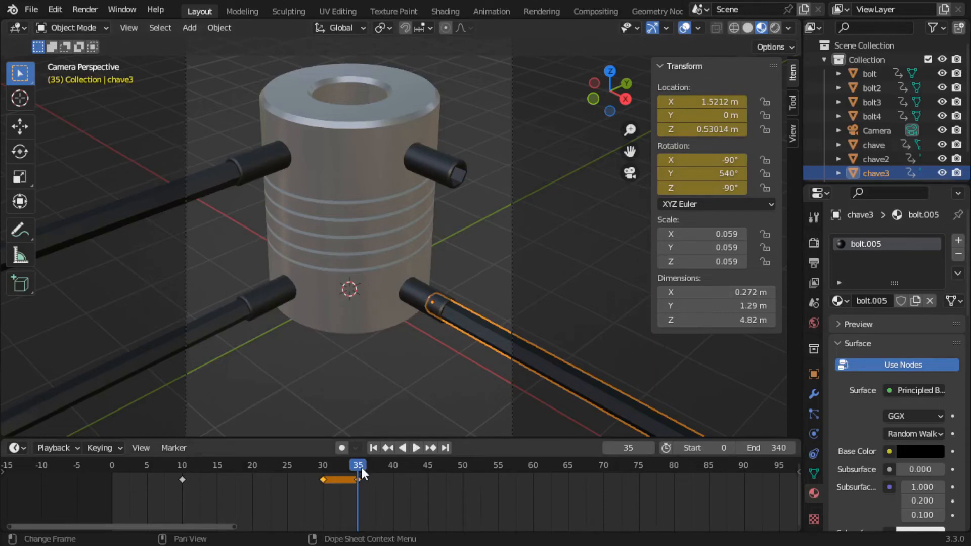
Step: At frame 60, move chave3 along the X axis to about 0.853 m so it follows the lower bolt into its hole
key("space")
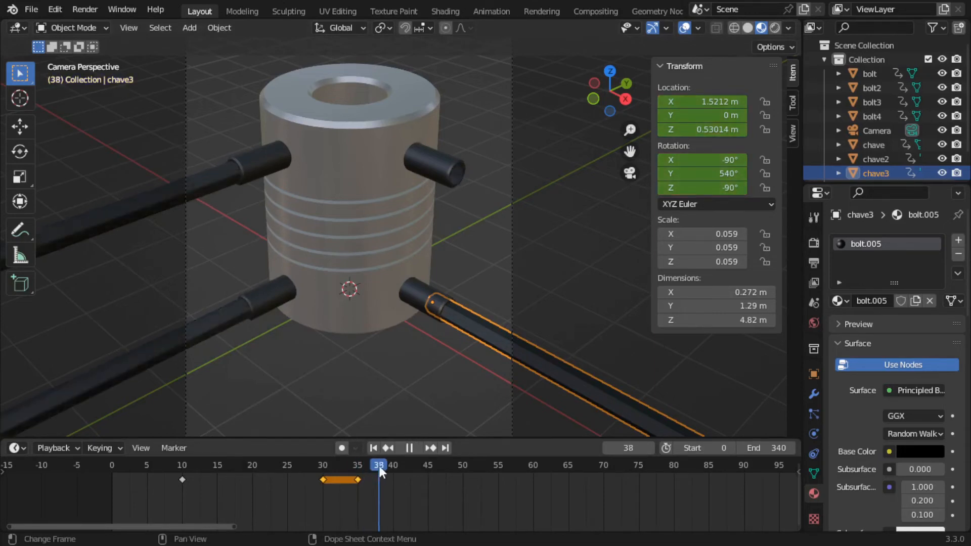
left_click_drag(461, 466, 532, 473)
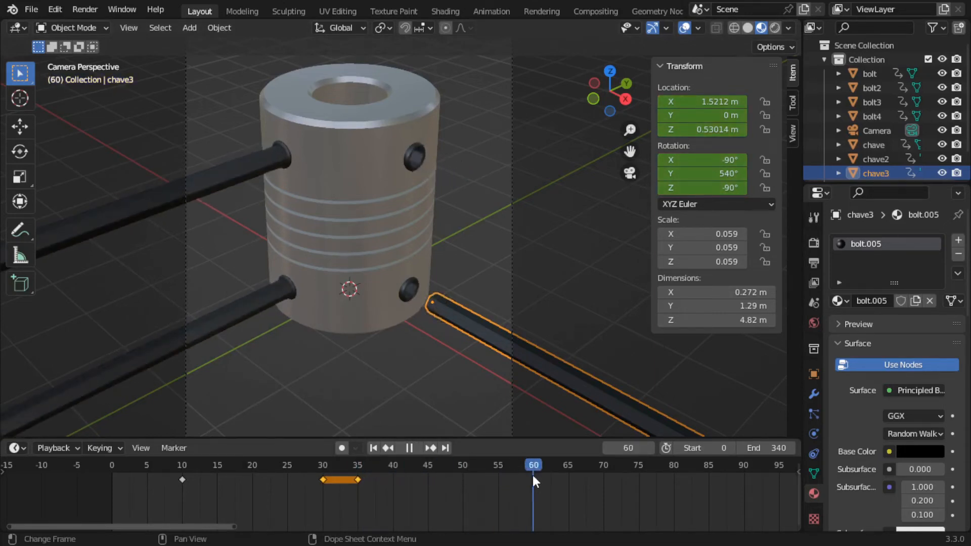
key("space")
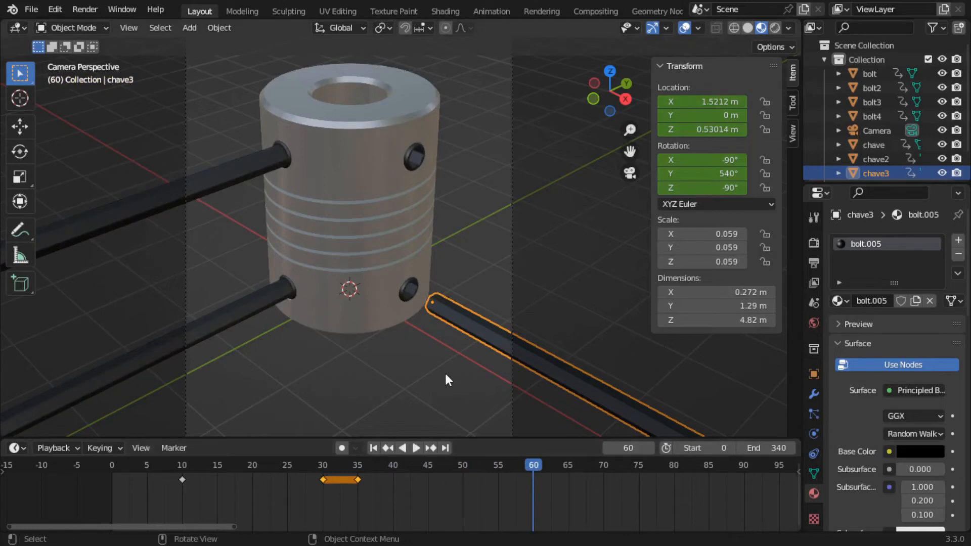
key("g")
key("x")
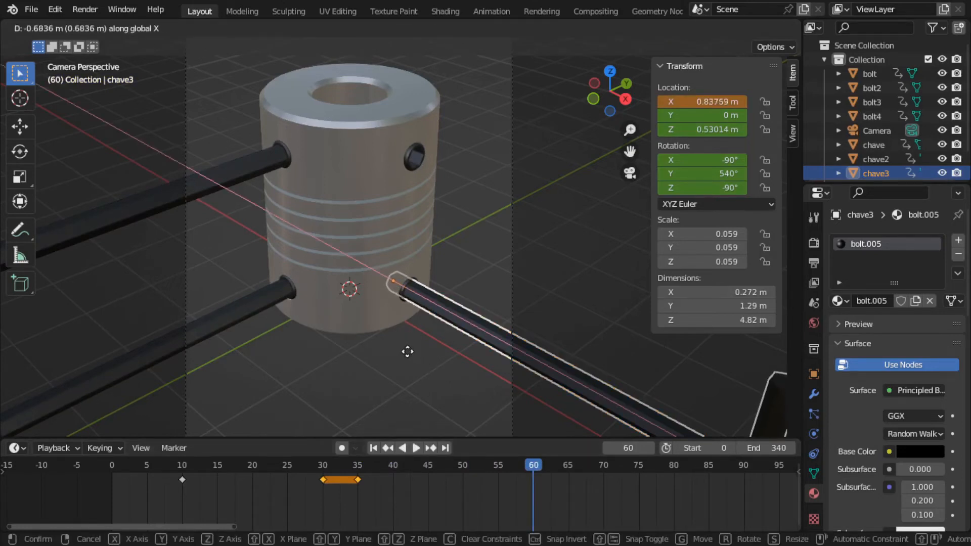
left_click(408, 352)
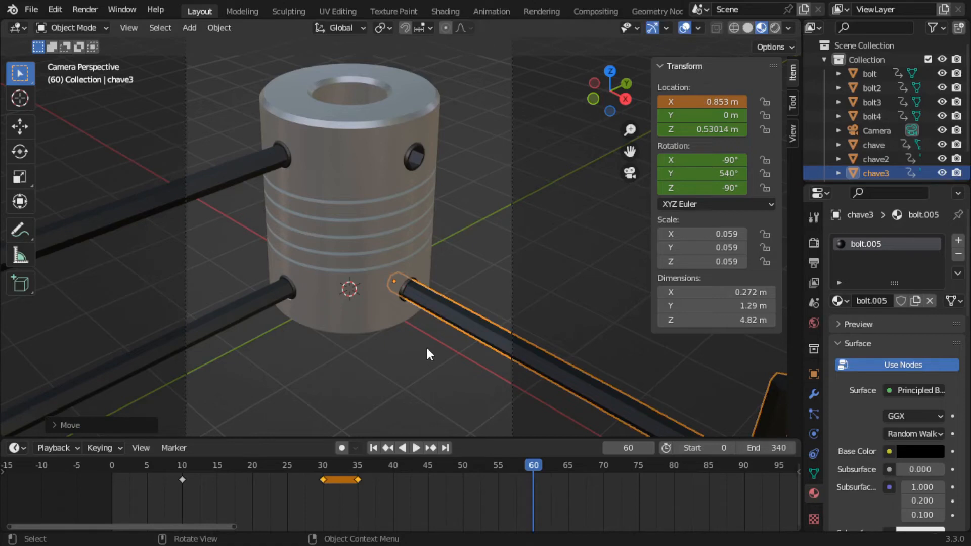
Step: Rotate chave3 by -1080° about the global X axis and insert a Location & Rotation keyframe at frame 60
key("r")
key("x")
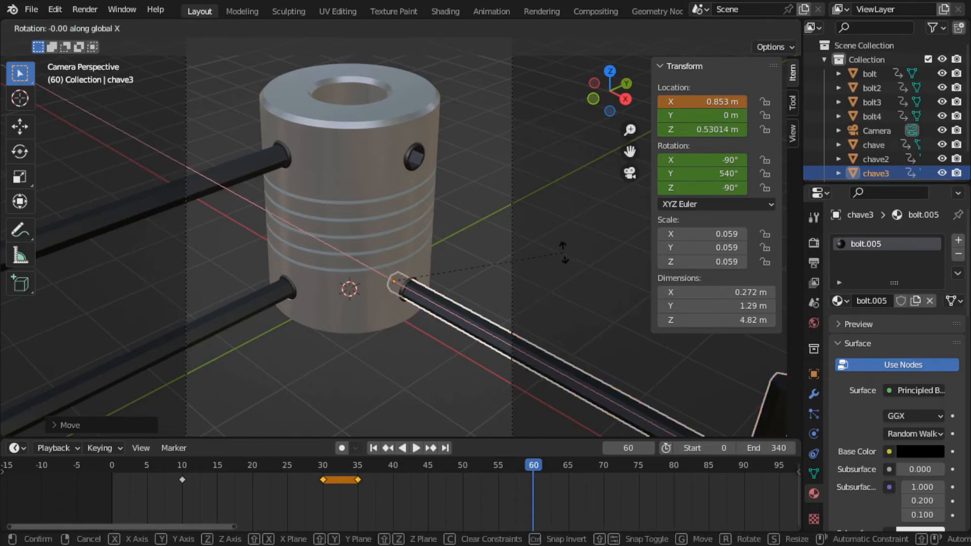
type("-1080")
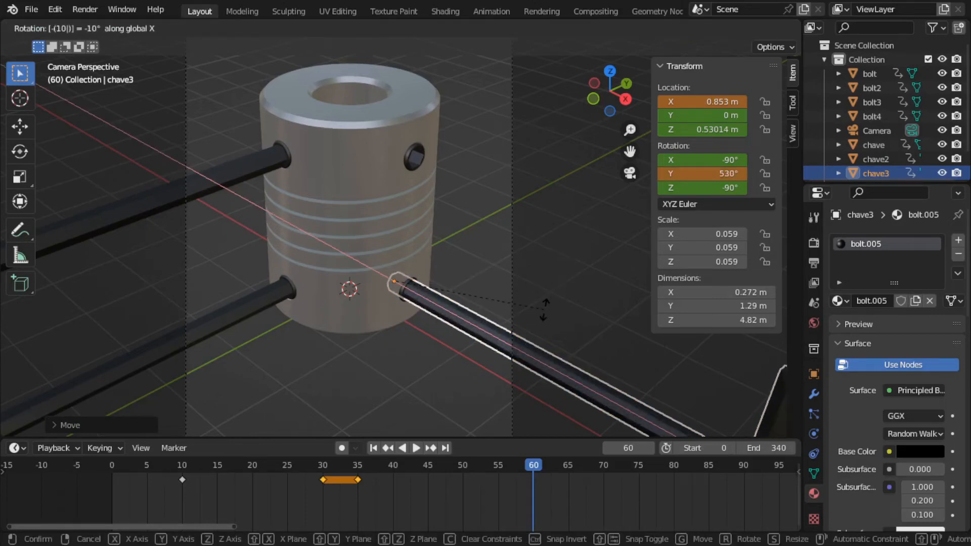
key("Return")
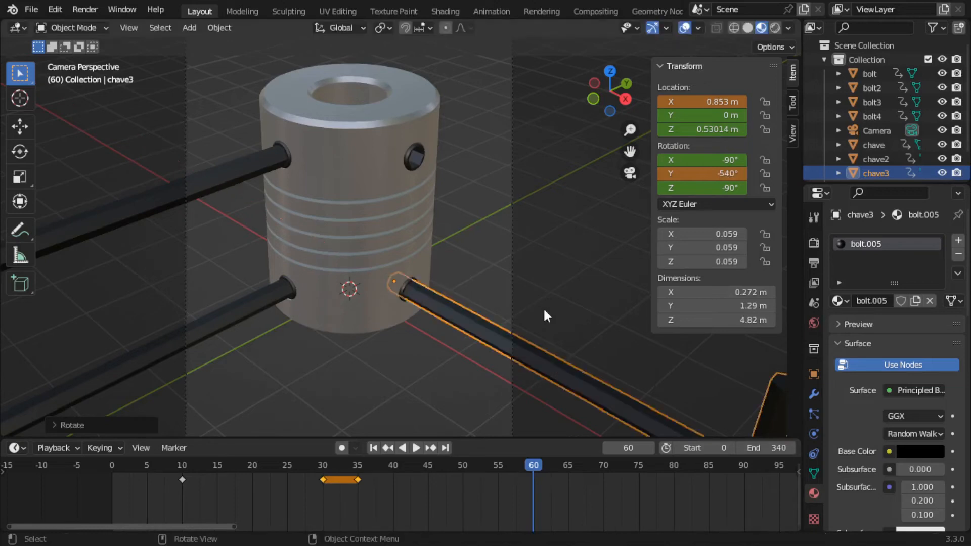
key("i")
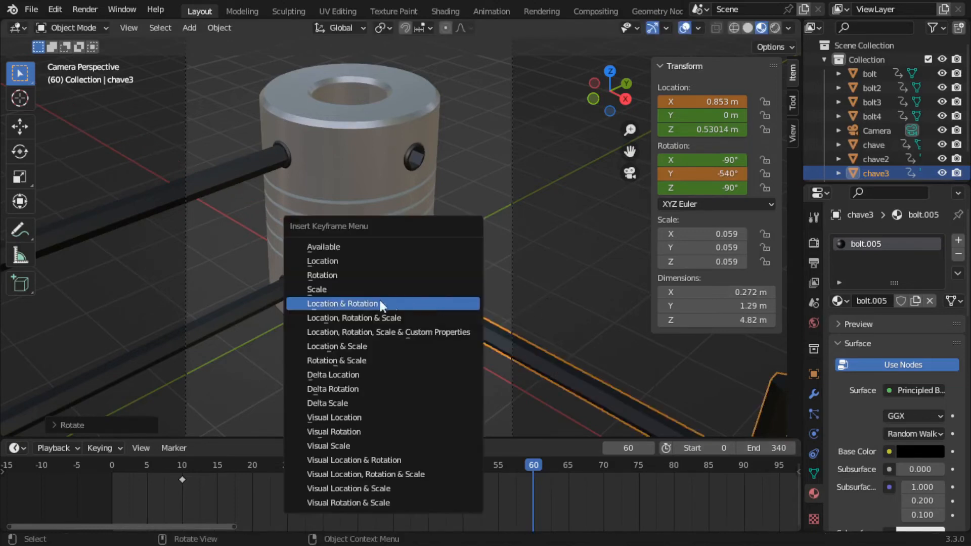
left_click(380, 301)
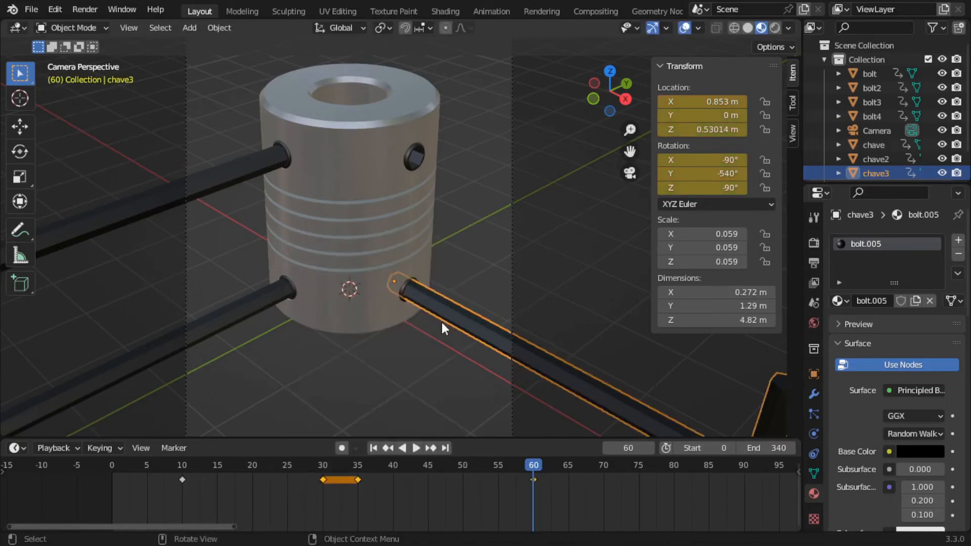
Step: Insert a Location keyframe on chave3 at frame 70, keeping the wrench in the bolt
left_click_drag(534, 466, 603, 471)
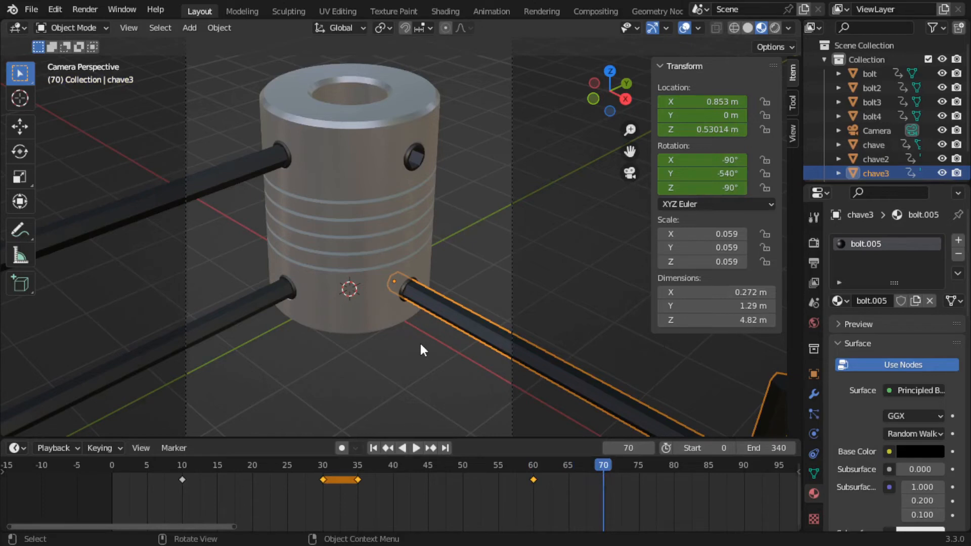
key("g")
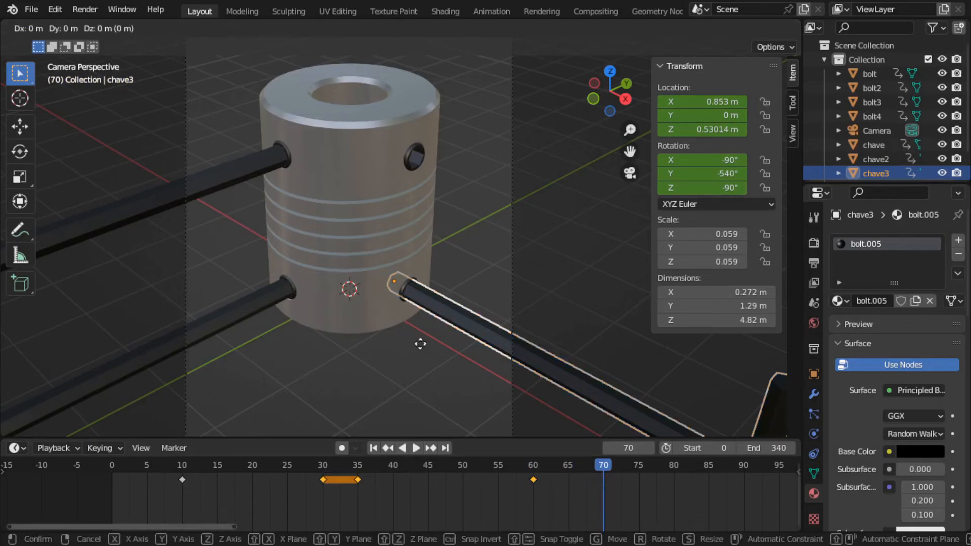
key("Escape")
key("i")
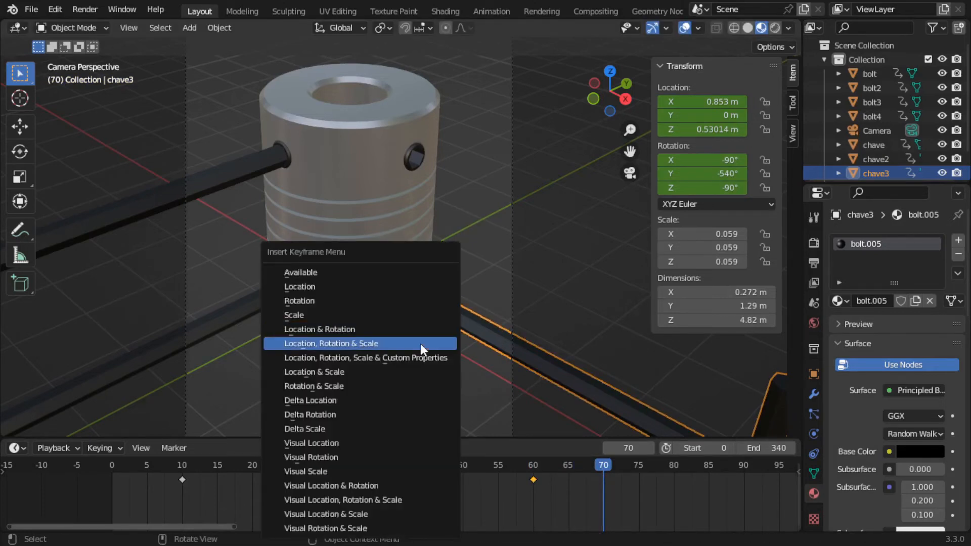
left_click(323, 286)
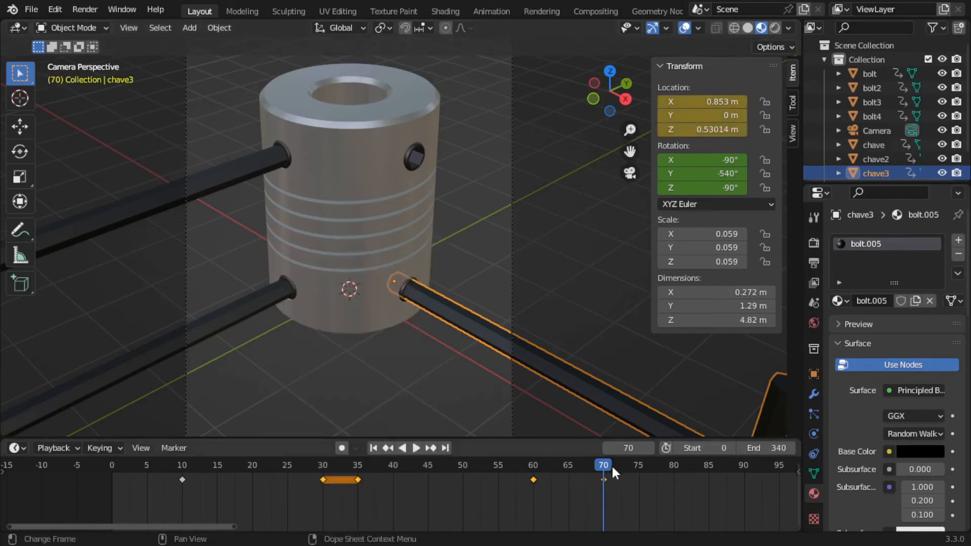
Step: At frame 90, pull chave3 back along the X axis to about 2.93 m, insert a Location keyframe and deselect it
left_click_drag(610, 464, 741, 475)
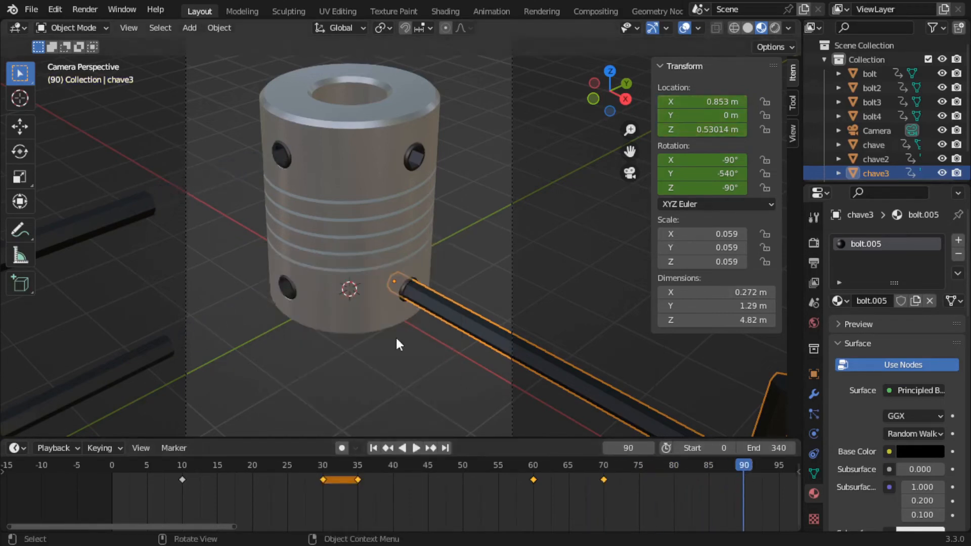
key("g")
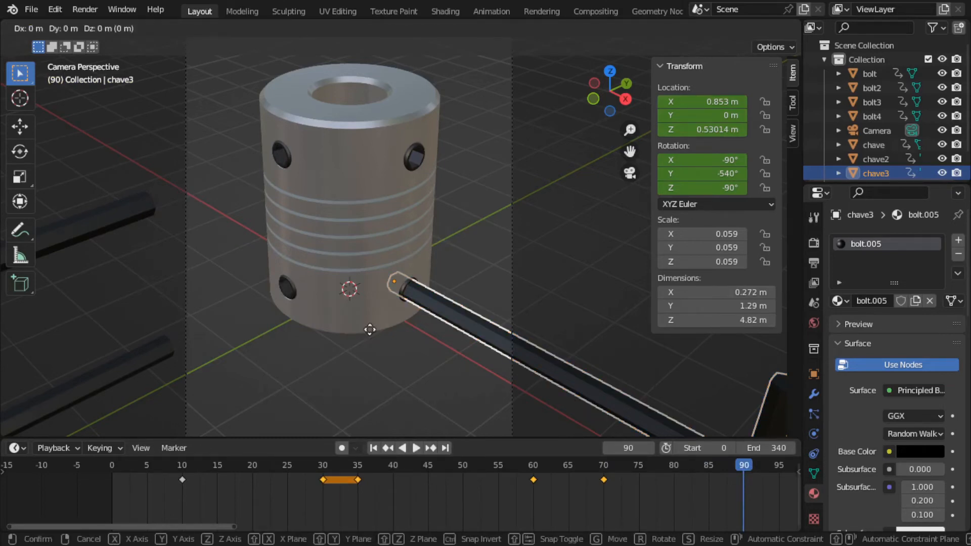
key("x")
left_click(511, 383)
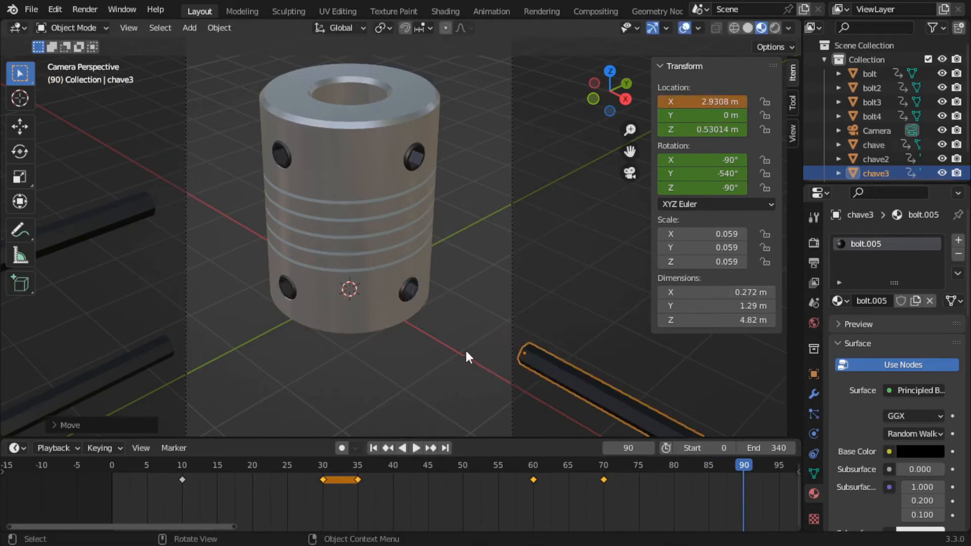
key("i")
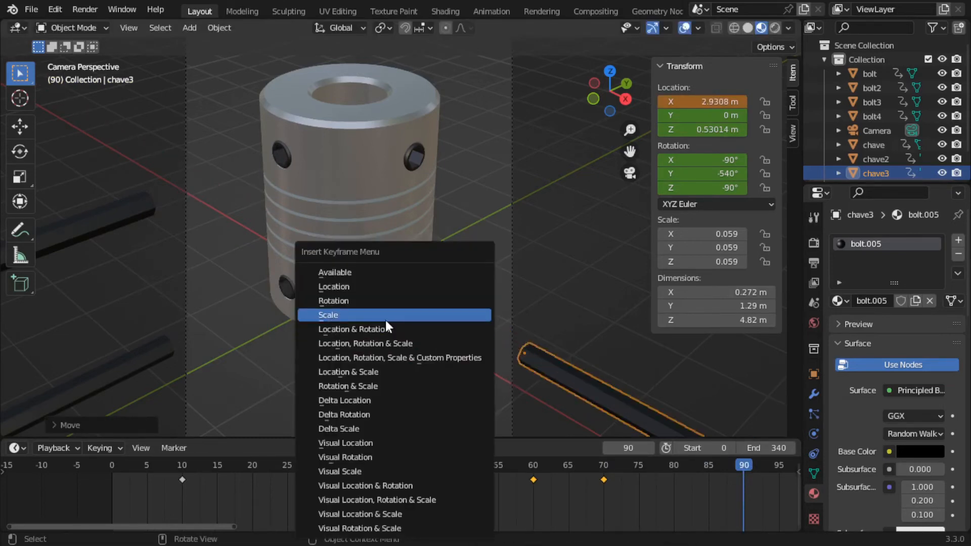
left_click(346, 287)
left_click(375, 379)
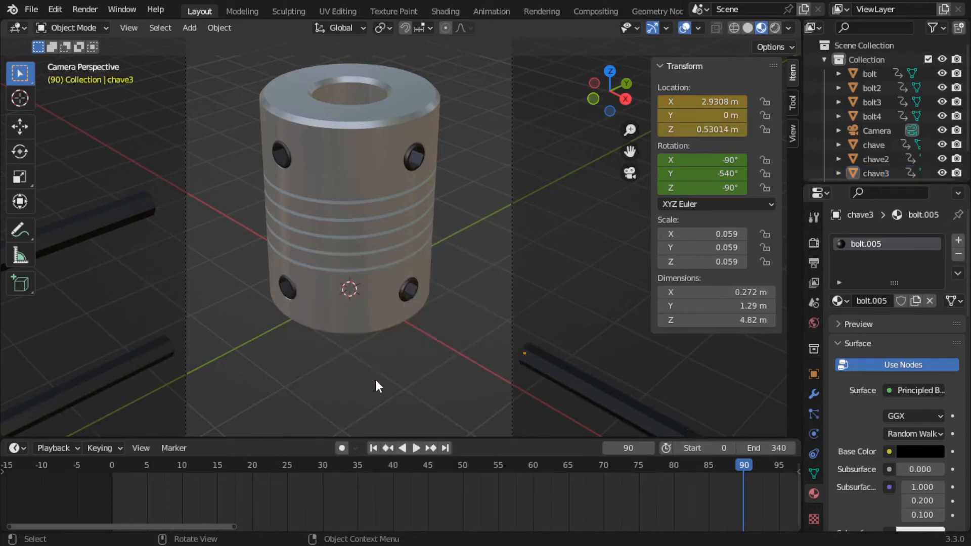
Step: Play the animation from the start, also with a wider camera view, to check how the three wrenches drive their bolts
left_click(108, 464)
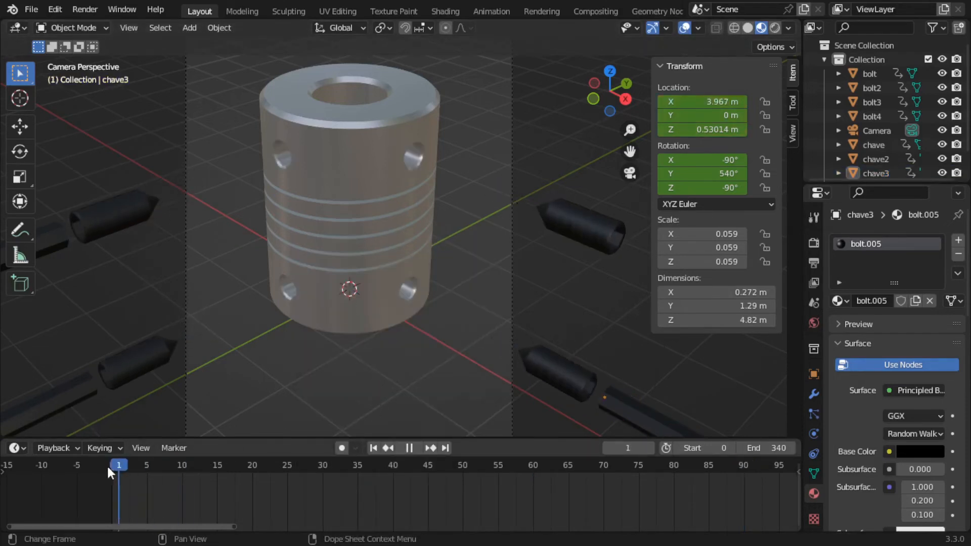
key("space")
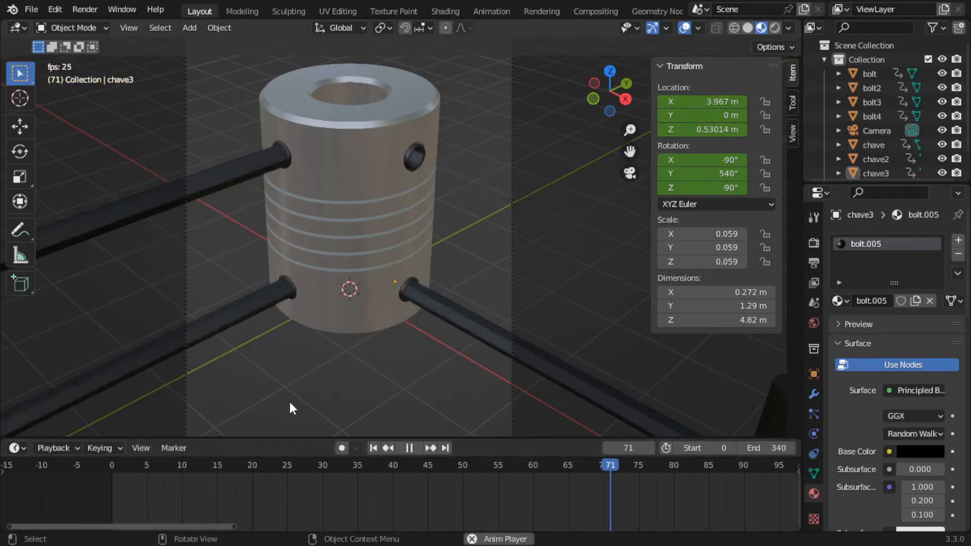
key("space")
key("KP_0")
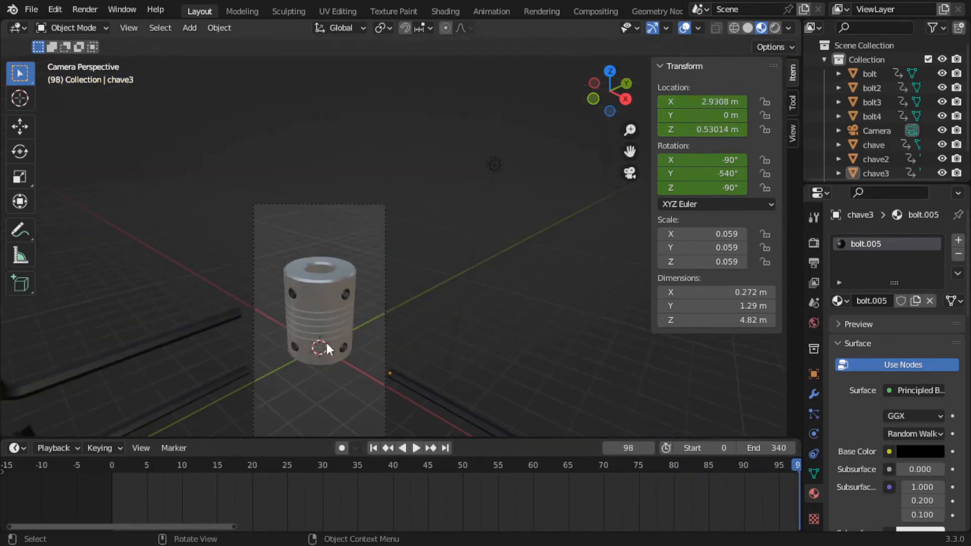
key("space")
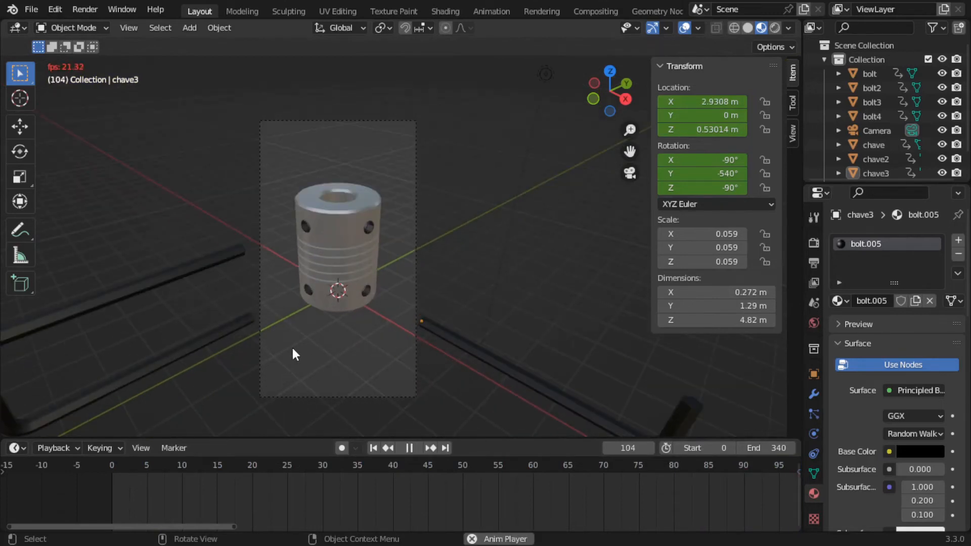
key("space")
key("shift+Left")
key("space")
key("space")
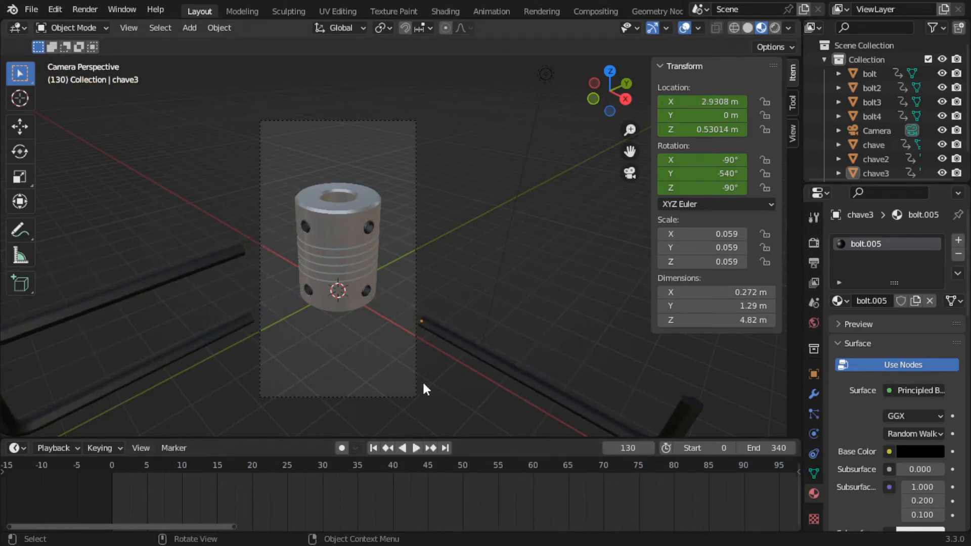
Step: Duplicate the keyframed wrench chave3 by copying and pasting it in place
left_click(451, 344)
scroll(487, 490, "down", 2)
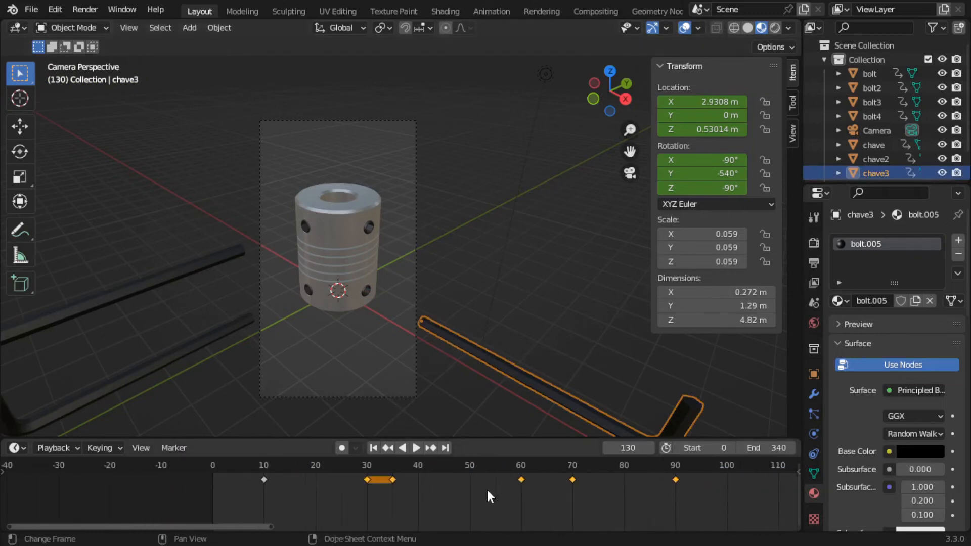
scroll(521, 499, "up", 1)
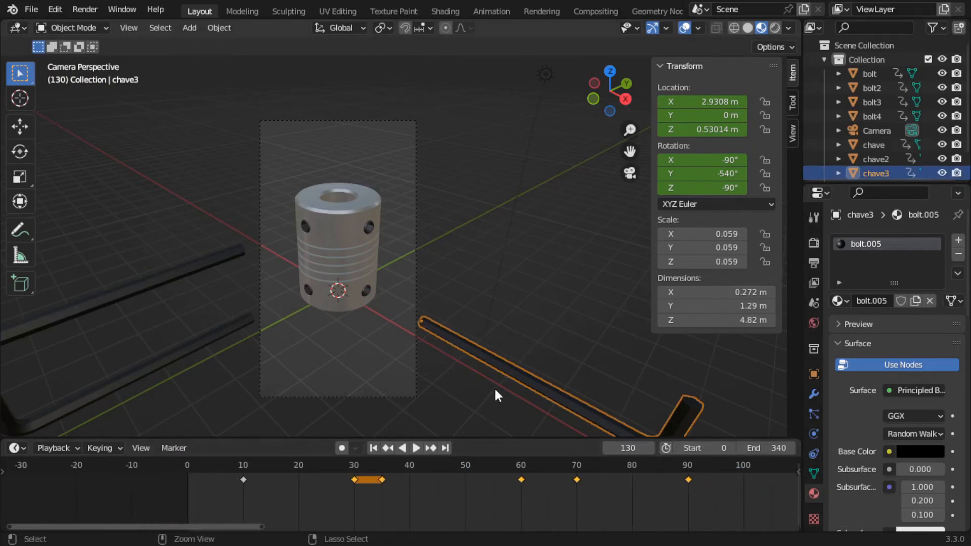
key("ctrl+c")
key("ctrl+v")
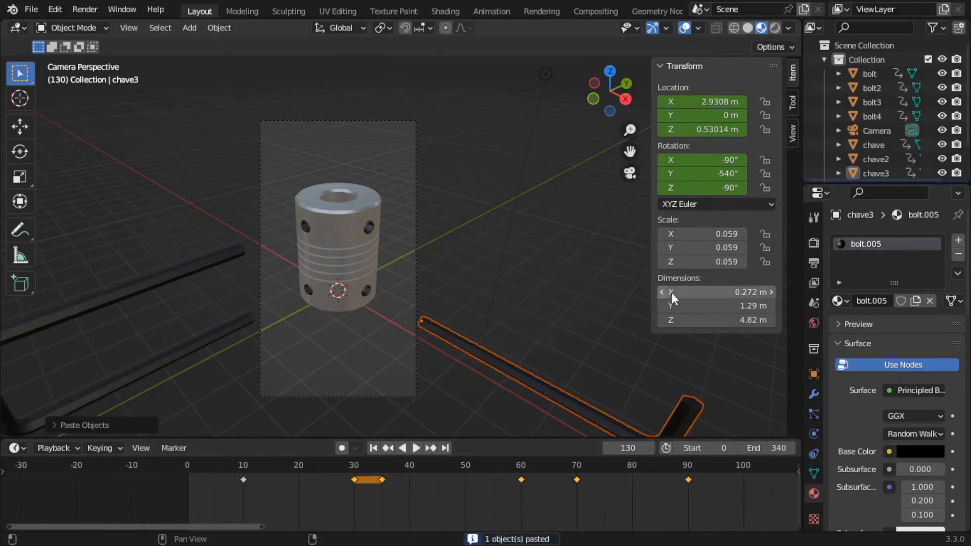
Step: Rename the pasted wrench object chave3.001 to chave4 in the Outliner
scroll(854, 171, "down", 3)
scroll(860, 162, "down", 1)
right_click(882, 140)
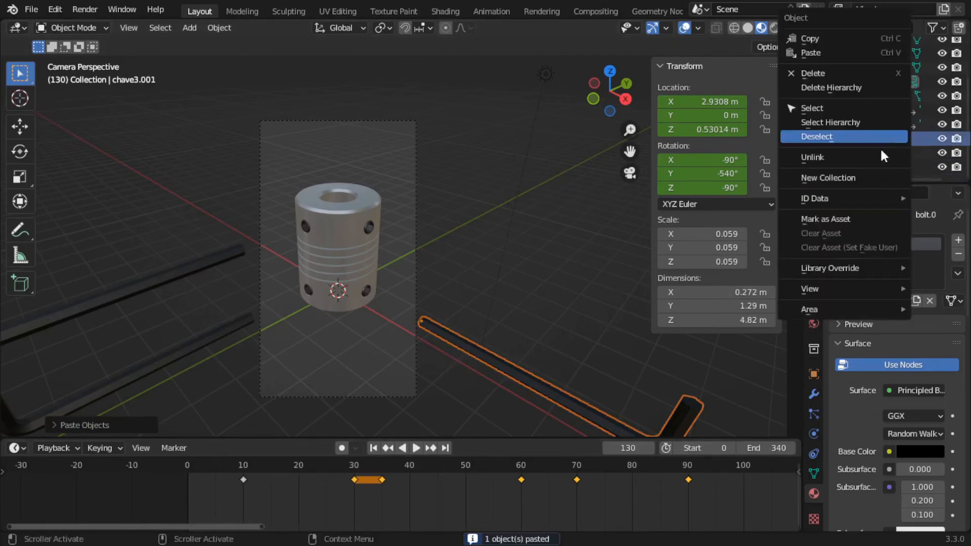
mouse_move(857, 197)
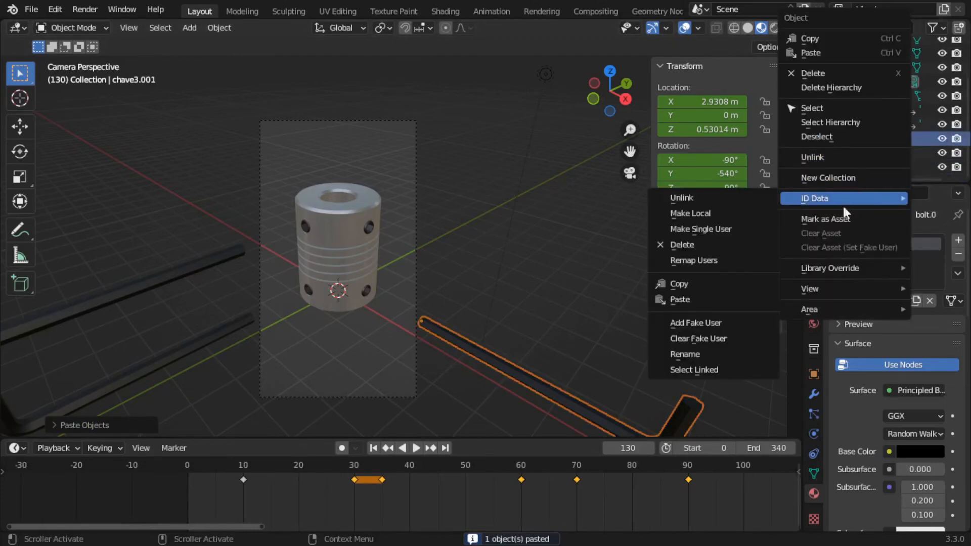
left_click(705, 353)
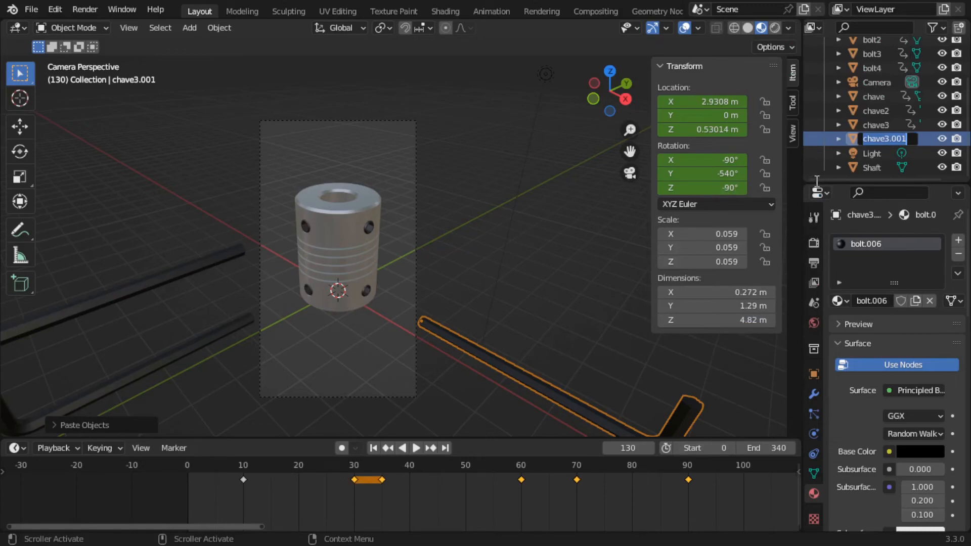
key("End")
key("BackSpace")
key("BackSpace")
key("BackSpace")
key("BackSpace")
key("BackSpace")
type("4")
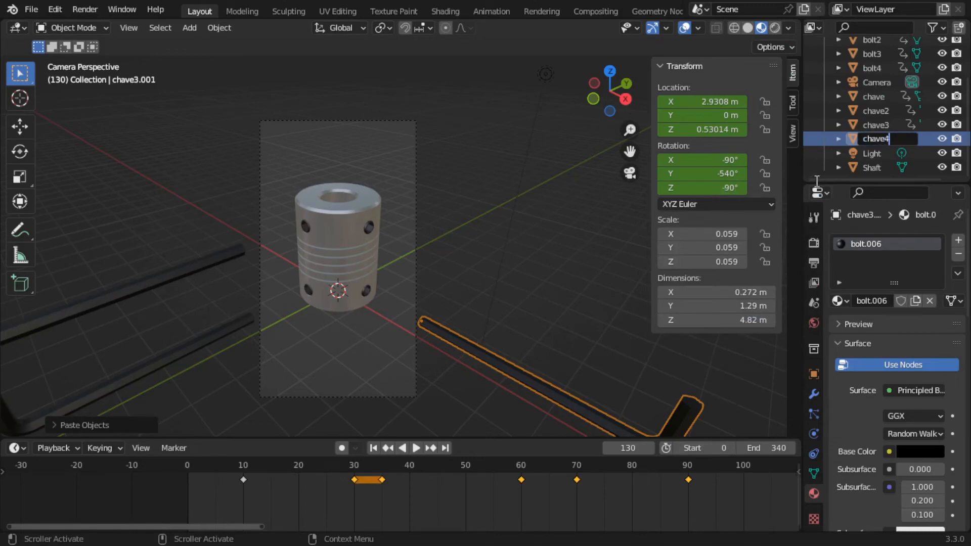
key("Return")
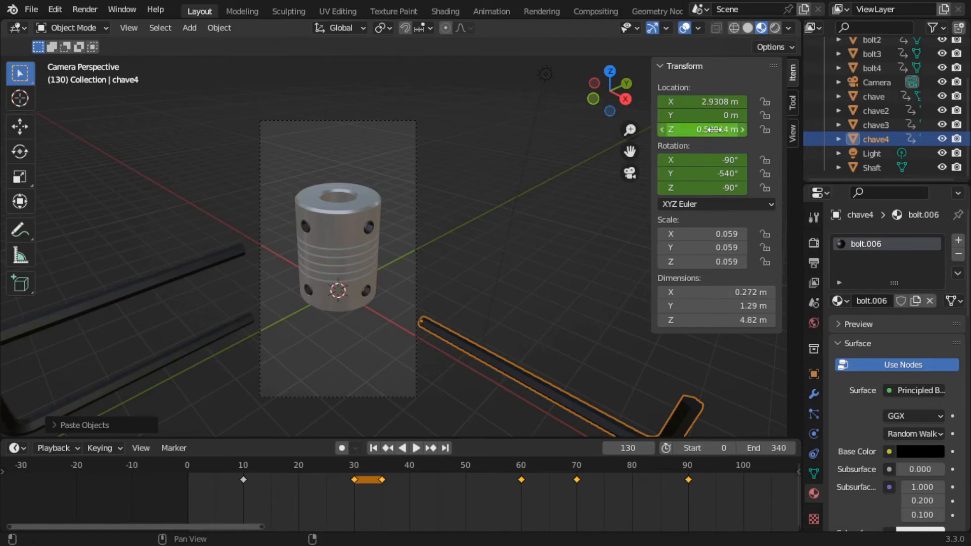
Step: Remove the keyframes from chave4's Z location only, set its Z location to 2.4 m and deselect it
right_click(678, 130)
left_click(676, 131)
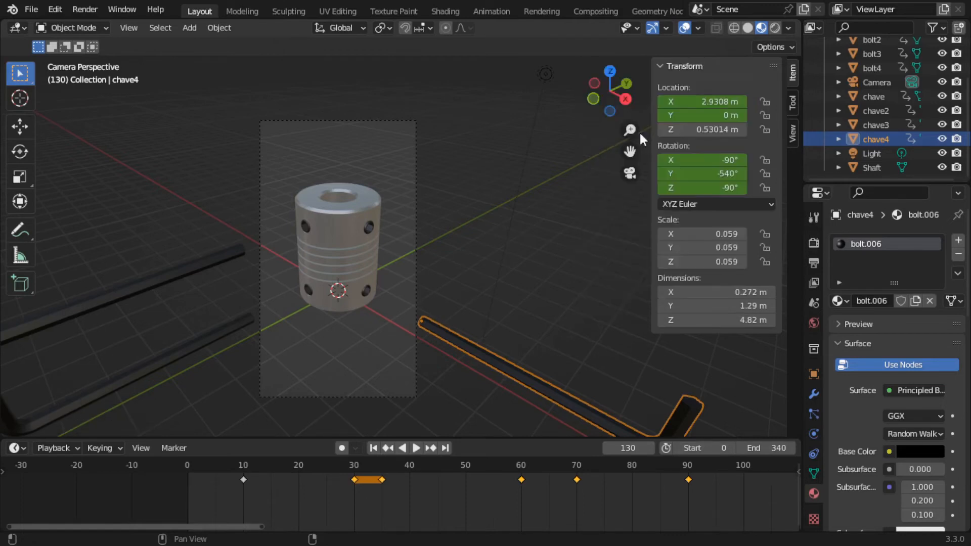
left_click(702, 130)
type("2.4")
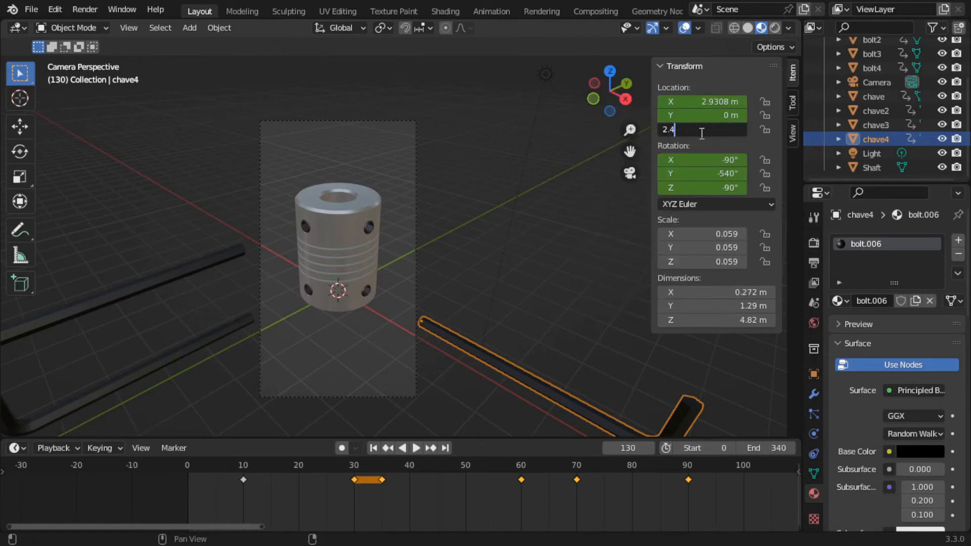
key("Return")
left_click(352, 342)
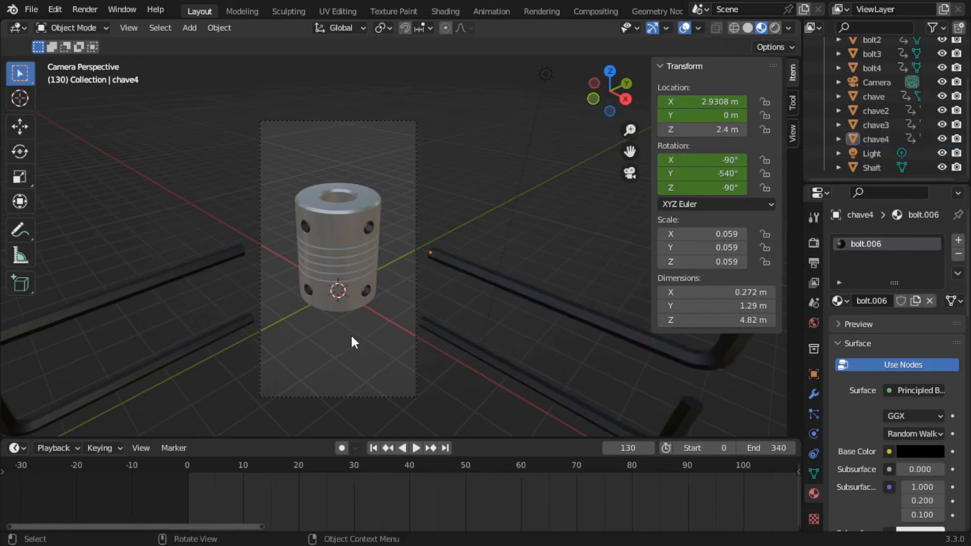
Step: Play the animation from frame 0 to check chave4's motion at the upper bolt
left_click_drag(258, 454, 187, 464)
key("space")
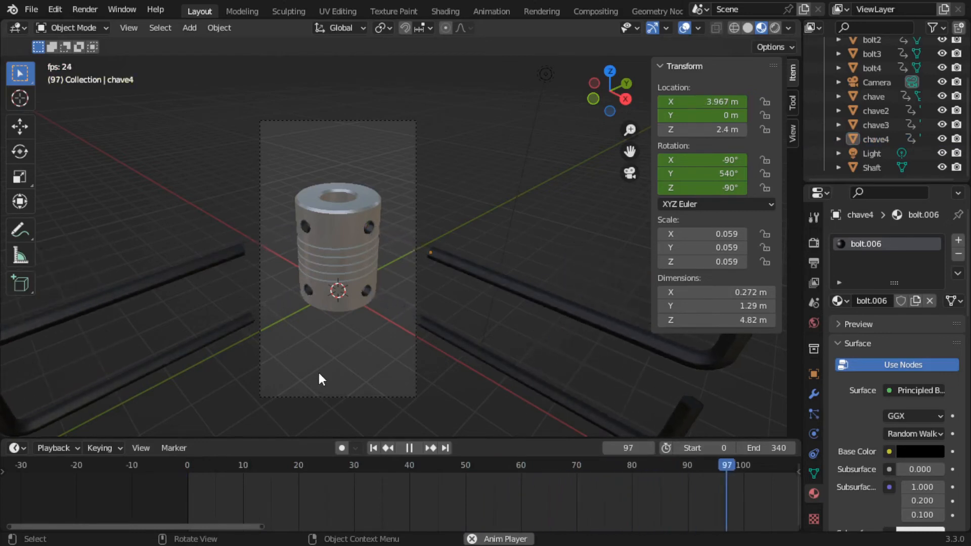
key("space")
Step: Shift all of bolt2's keyframes by 60 frames so they start at frame 60, where the first bolt's sequence ends
middle_click_drag(285, 476, 326, 502, "ctrl")
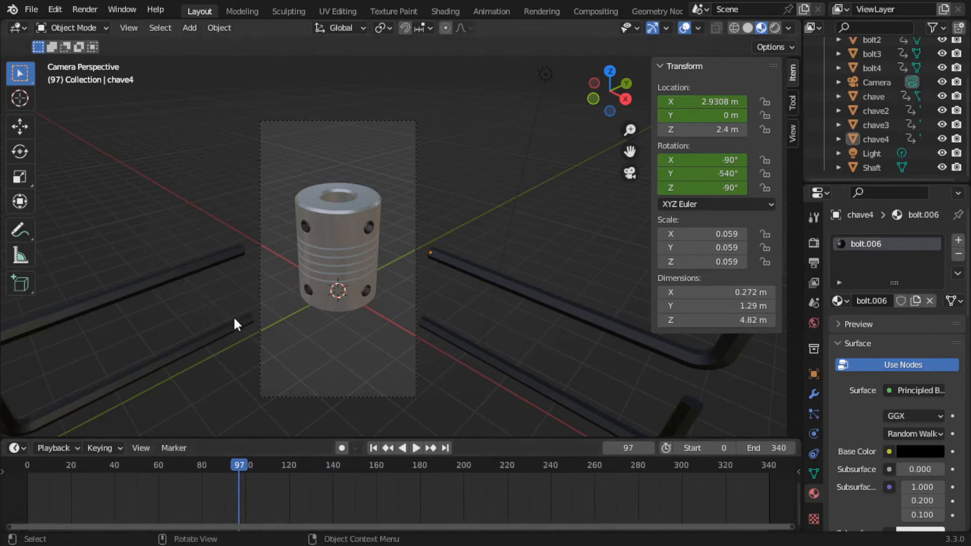
left_click(308, 294)
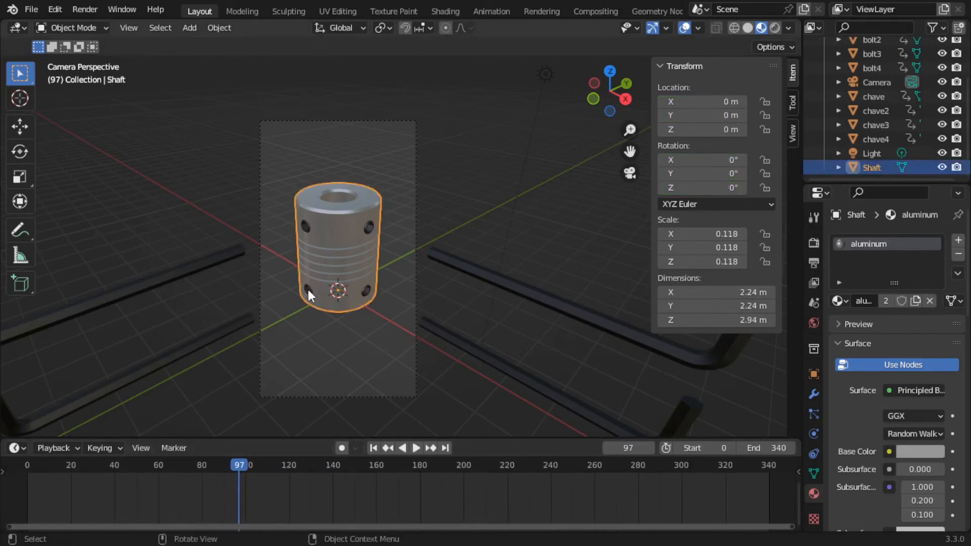
left_click(307, 292)
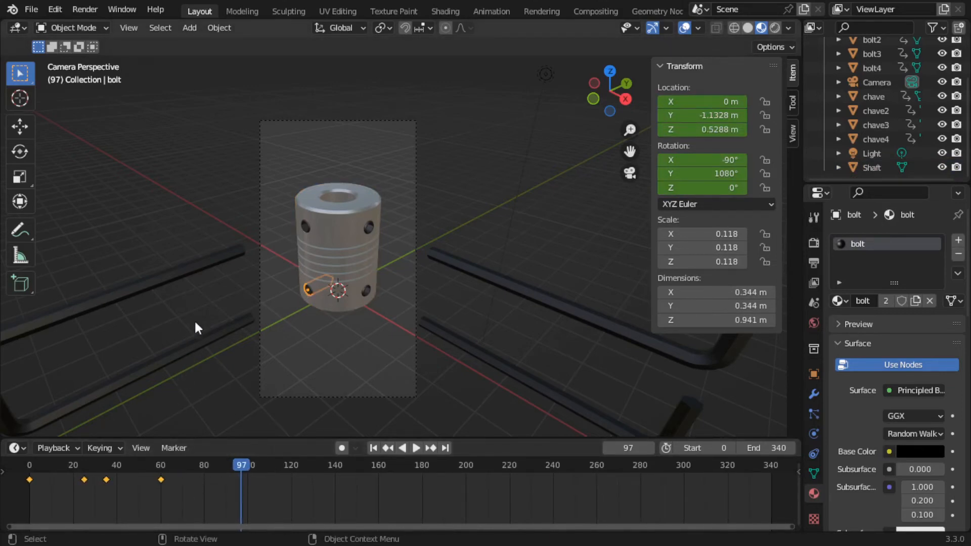
left_click(304, 226)
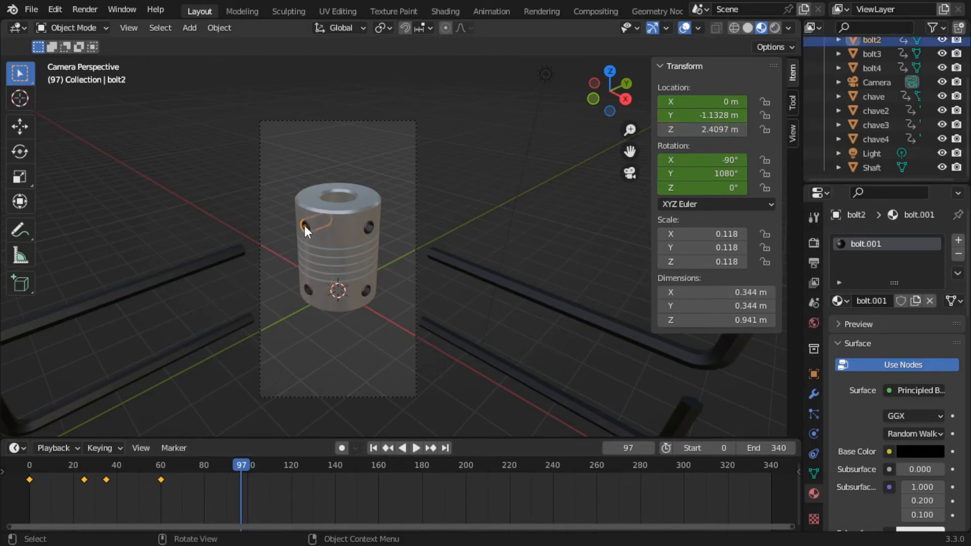
left_click_drag(184, 494, 163, 484)
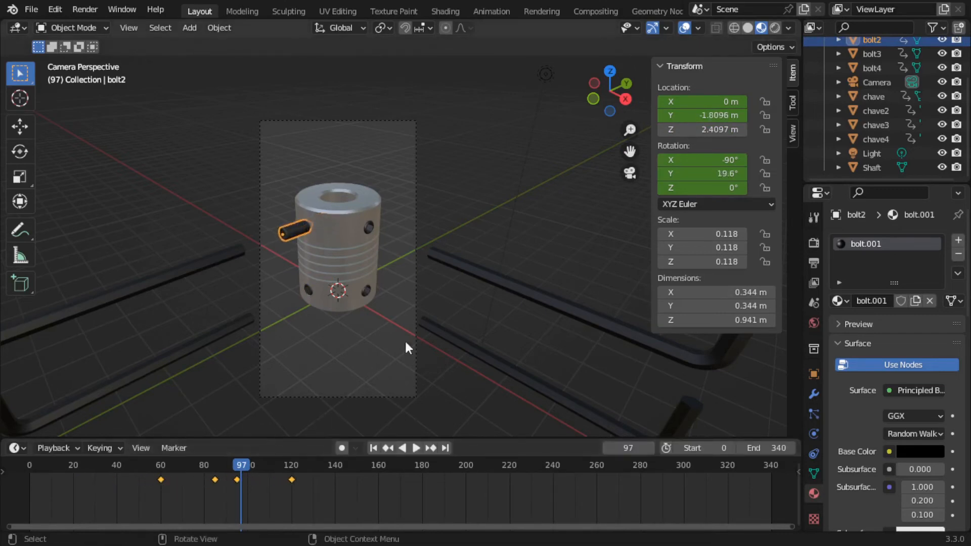
Step: Shift all of bolt3's keyframes by 120 frames so they start at frame 120
left_click(366, 293)
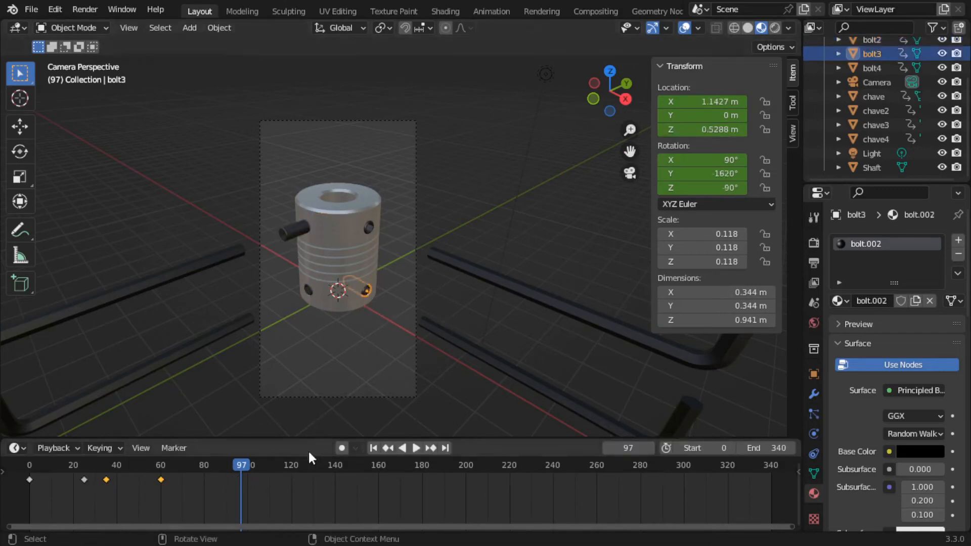
left_click_drag(193, 499, 28, 477)
key("g")
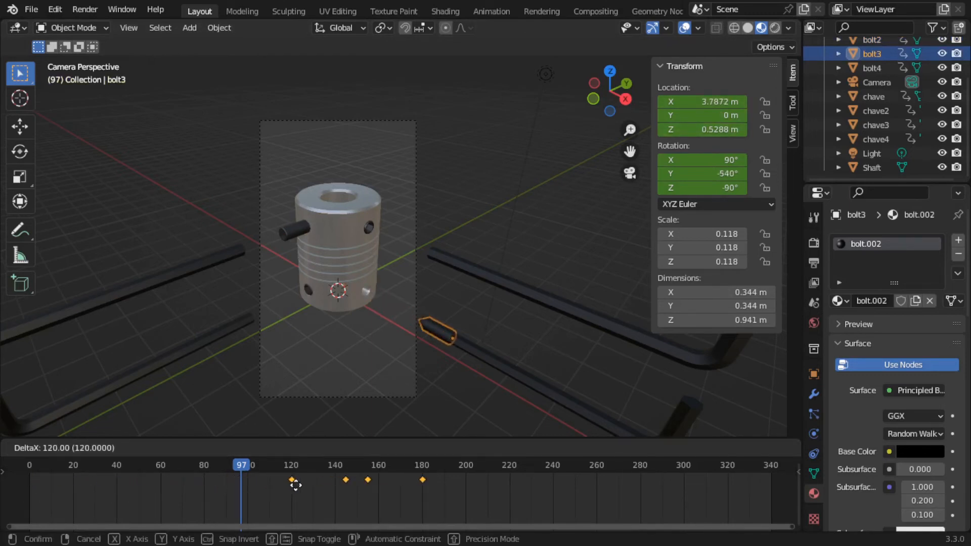
left_click(296, 484)
Step: Shift all of bolt4's keyframes so they start at frame 180, where bolt3's sequence ends
left_click(368, 233)
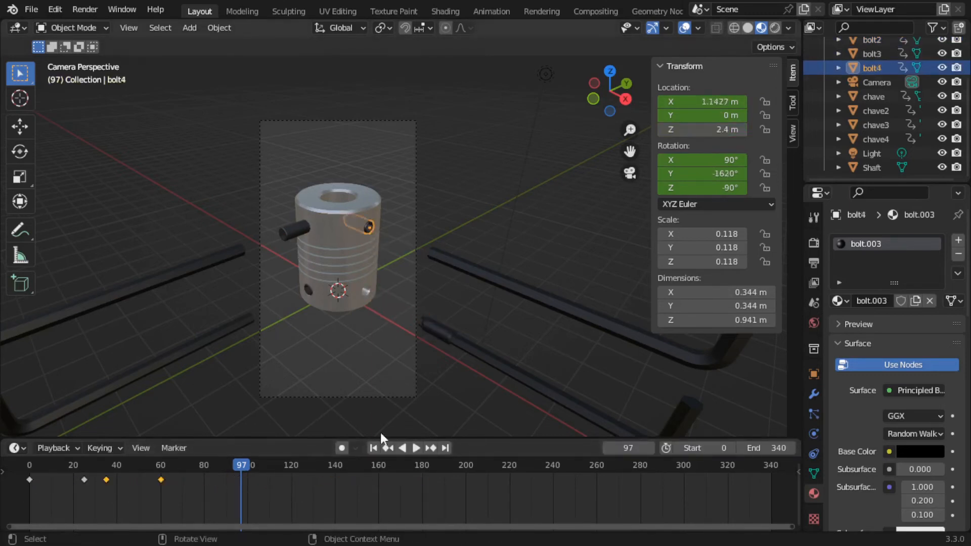
left_click_drag(184, 491, 24, 474)
left_click(435, 334)
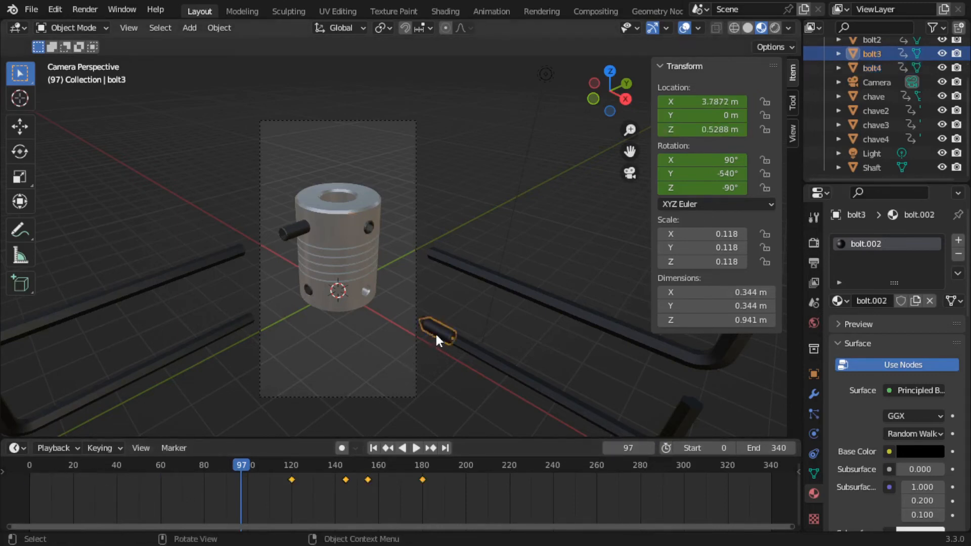
left_click(369, 226)
left_click_drag(204, 493, 424, 488)
Step: Compare with chave's keyframe timing and shift all of chave2's keyframes so they start at frame 70
left_click(222, 334)
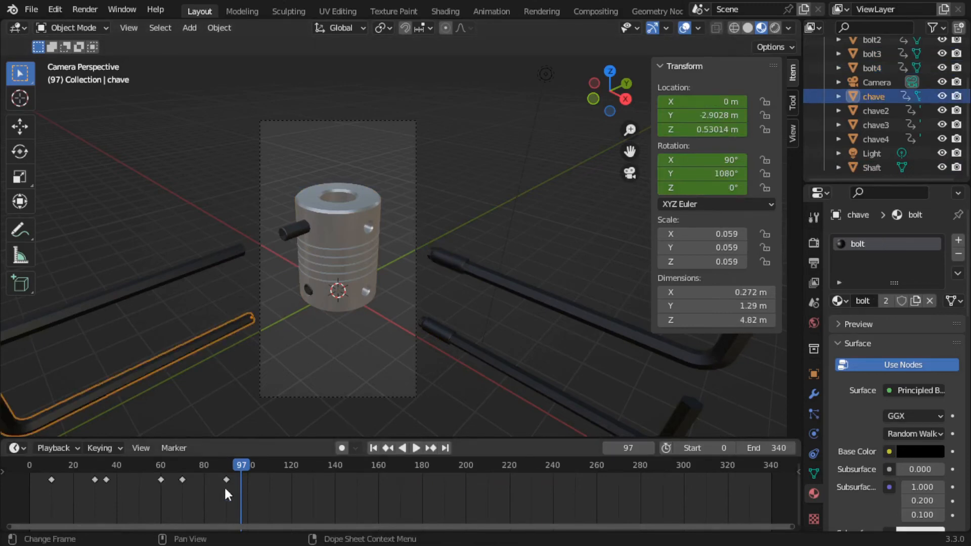
scroll(89, 503, "up", 4)
middle_click_drag(95, 504, 193, 511)
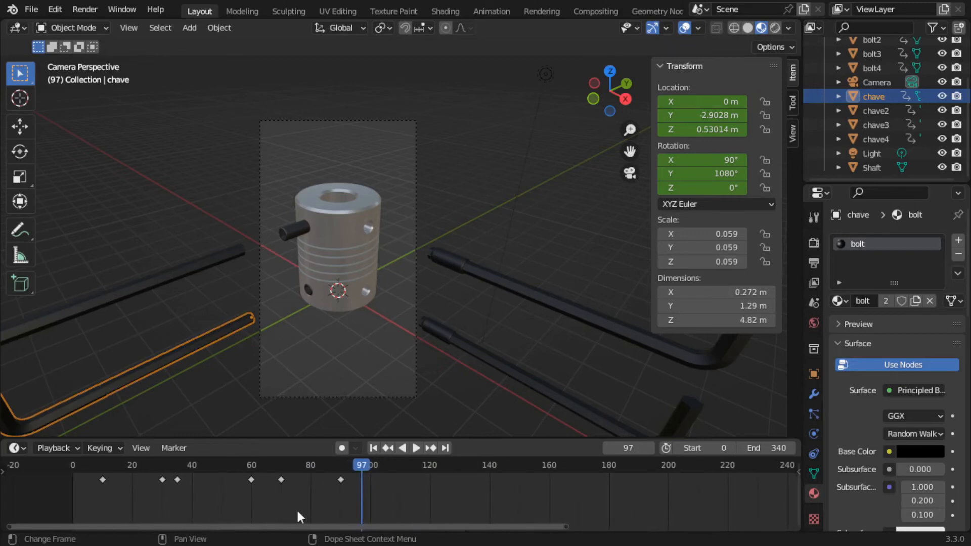
left_click_drag(417, 509, 123, 487)
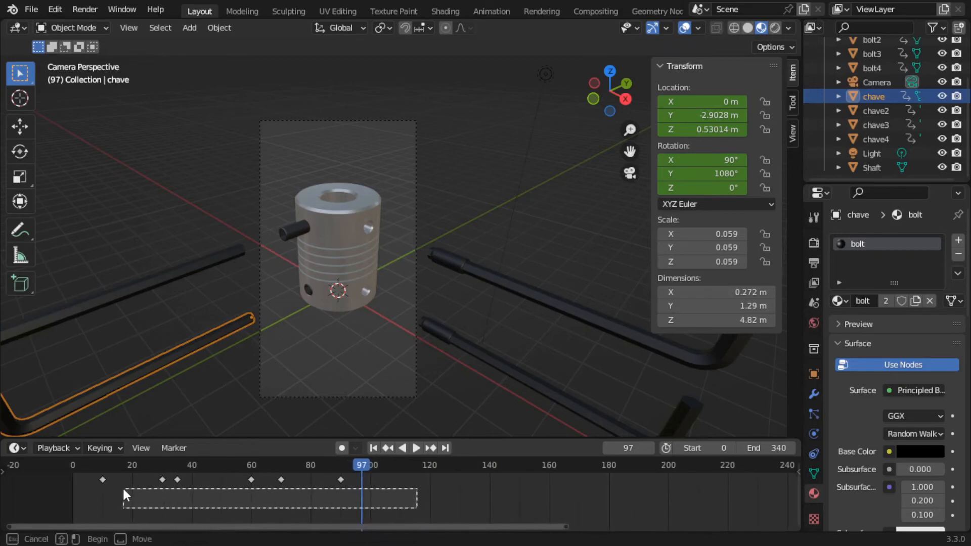
left_click(135, 287)
middle_click_drag(327, 511, 415, 527)
left_click_drag(416, 527, 70, 464)
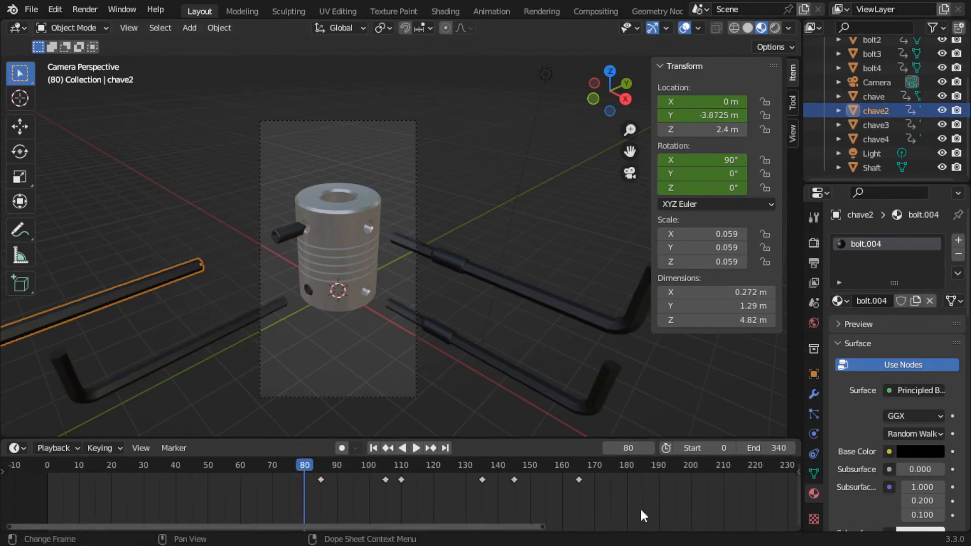
left_click_drag(642, 509, 772, 469)
Step: Play the animation from near the start to check chave2's timing against bolt2, and return to frame 0
scroll(307, 486, "up", 2)
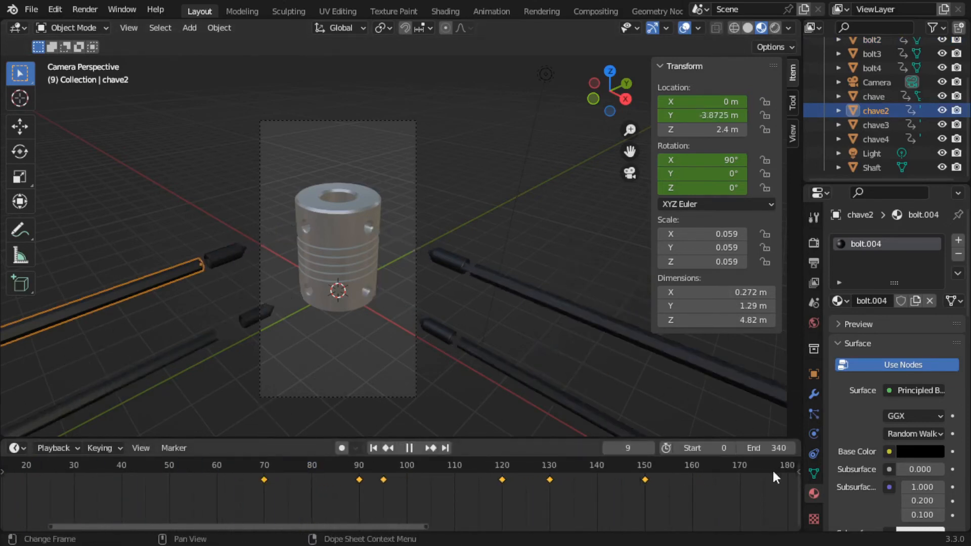
scroll(820, 489, "down", 6)
scroll(502, 488, "down", 3)
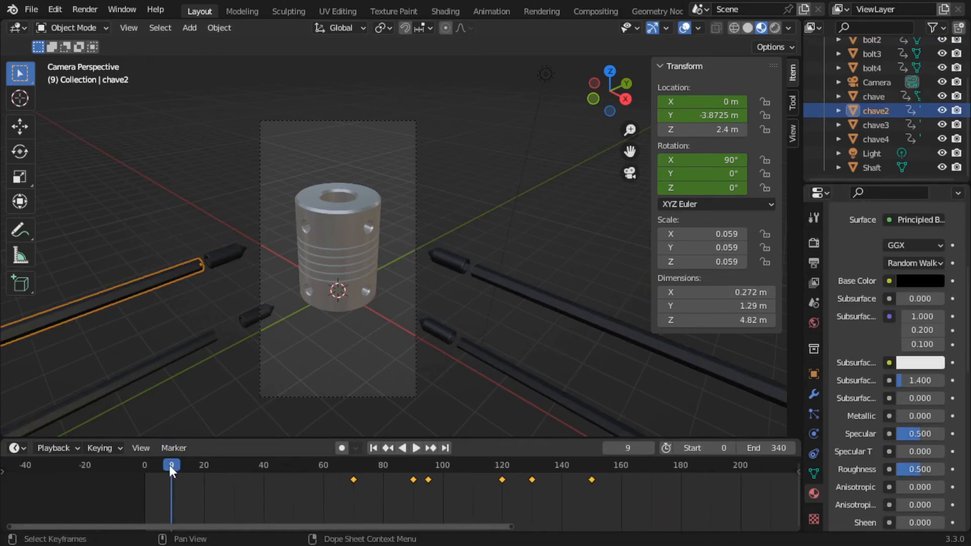
key("space")
left_click(131, 342)
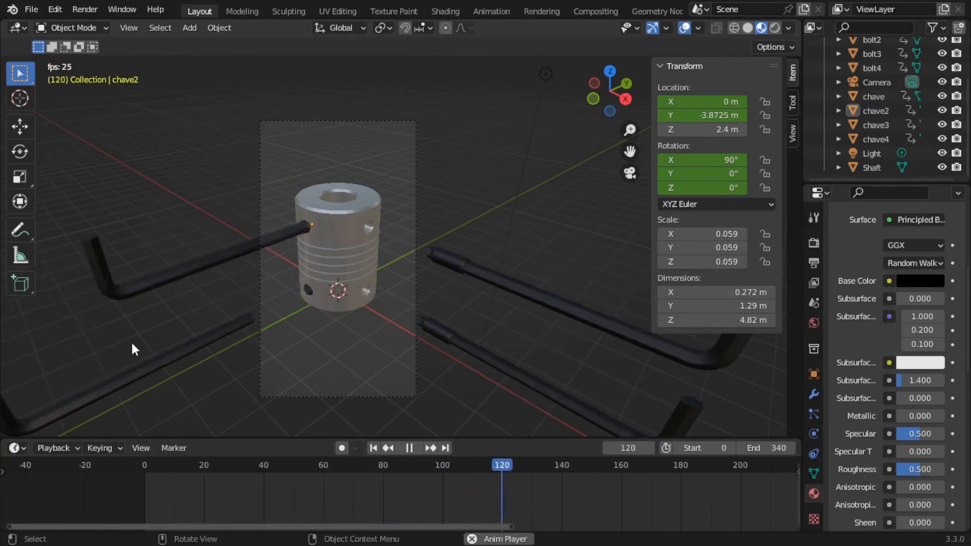
key("space")
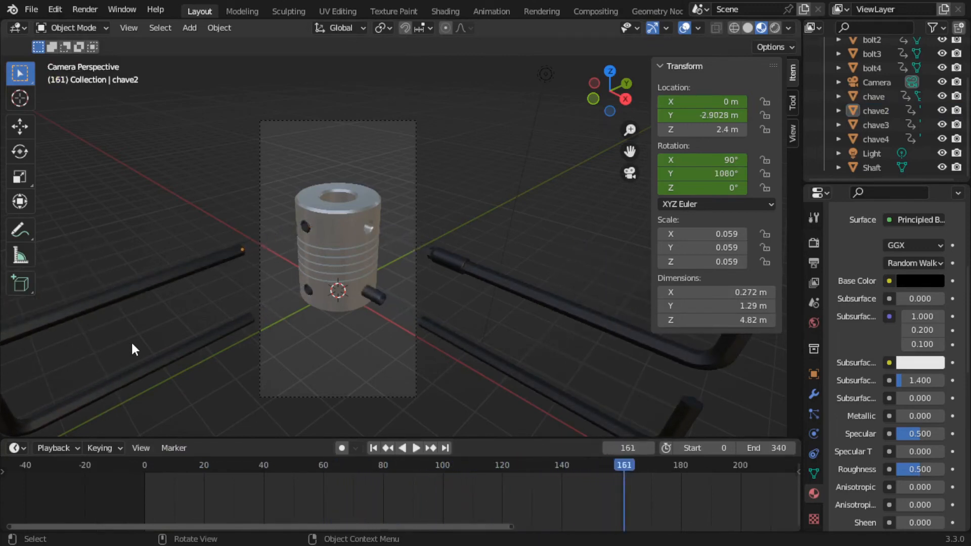
left_click_drag(211, 465, 128, 466)
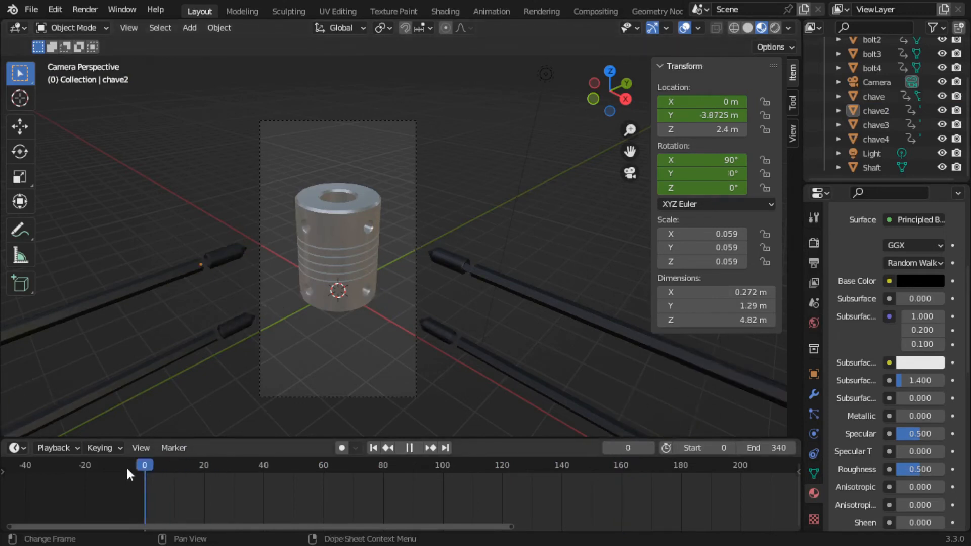
Step: Check chave2's approach to bolt2 in playback and shift all of bolt2's keyframes about 5 frames later
key("space")
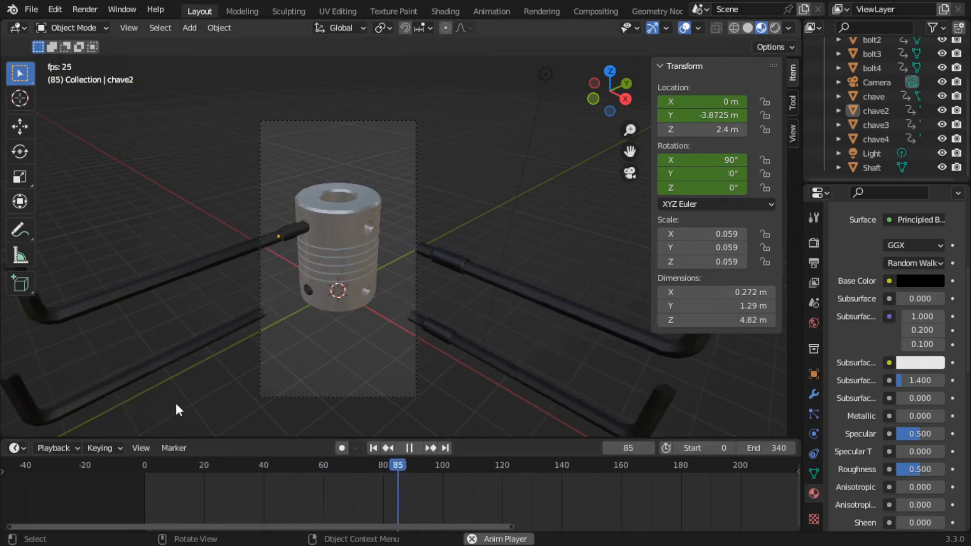
key("space")
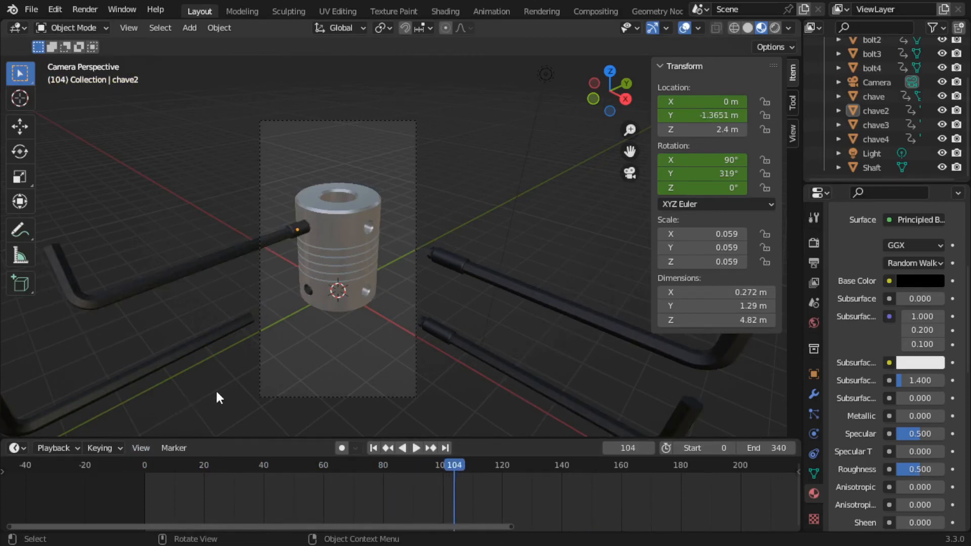
left_click(305, 228)
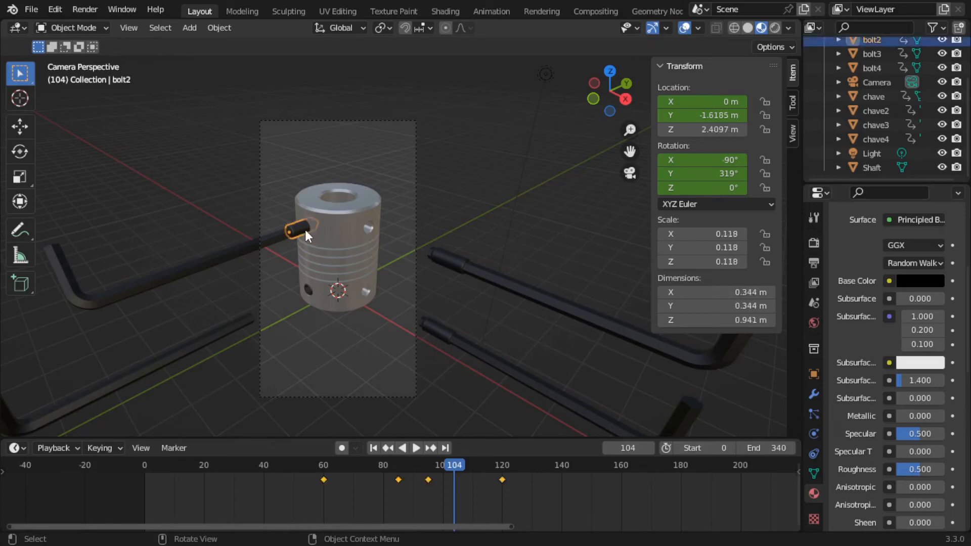
scroll(409, 505, "up", 3)
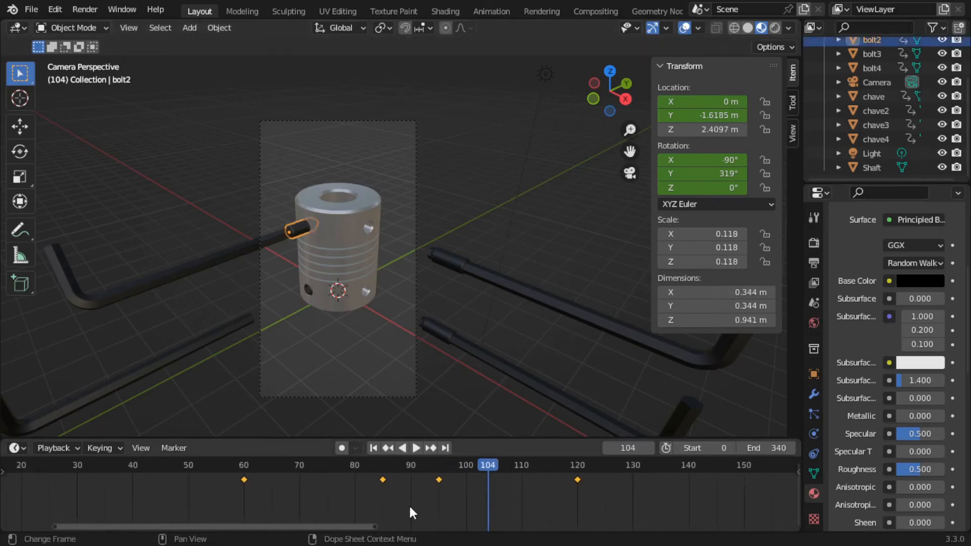
left_click_drag(619, 498, 173, 471)
left_click_drag(244, 480, 273, 481)
Step: Shift all of chave2's keyframes 5 frames later so they start at frame 75
left_click(241, 244)
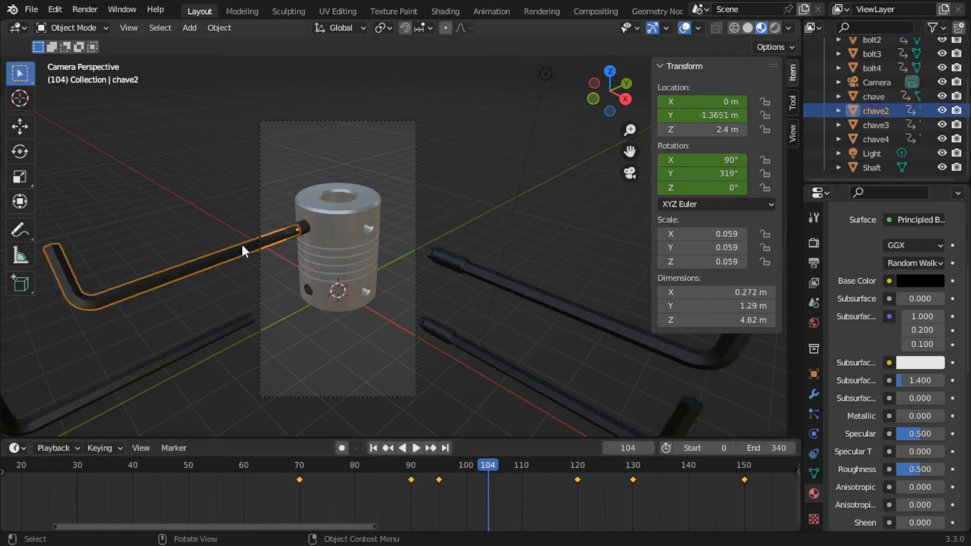
middle_click_drag(489, 505, 402, 500)
scroll(427, 498, "up", 1)
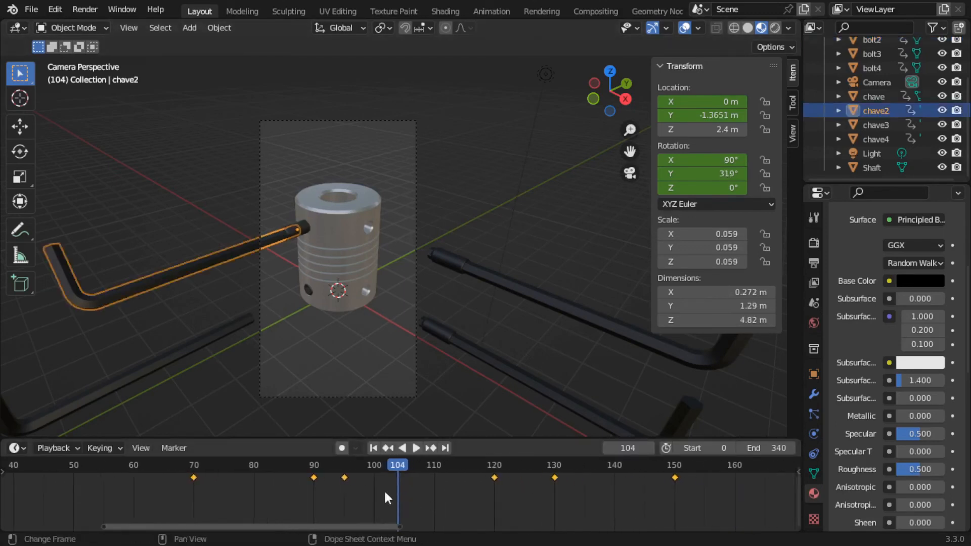
scroll(250, 506, "down", 1)
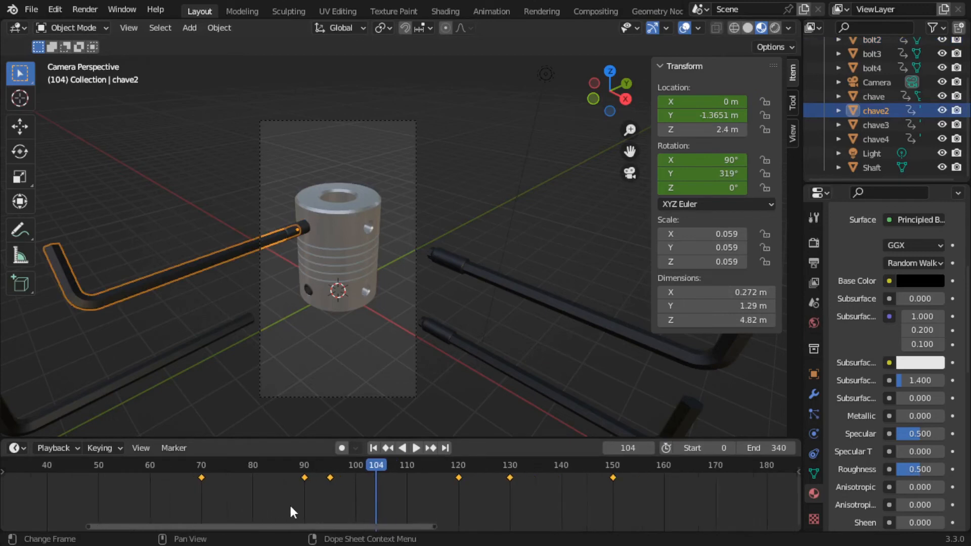
left_click_drag(649, 503, 225, 478)
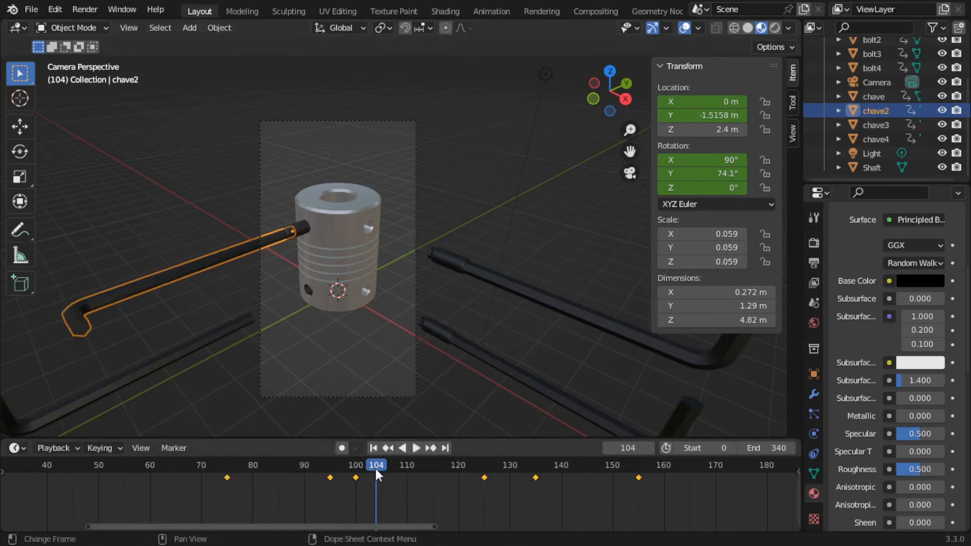
Step: Play the animation from frame 43 to check that chave2 and bolt2 move together into the upper hole
key("space")
left_click_drag(374, 466, 61, 466)
scroll(244, 416, "down", 5)
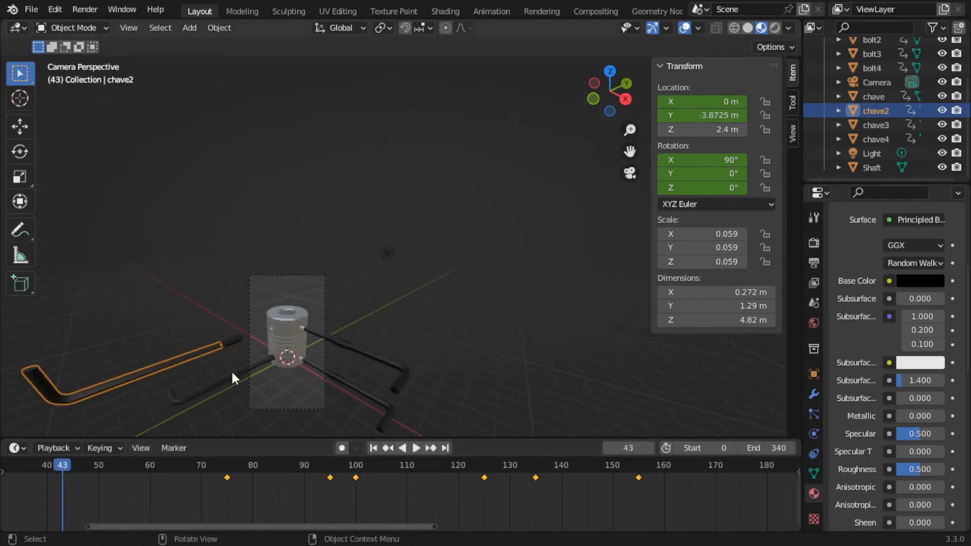
scroll(232, 370, "up", 6)
key("space")
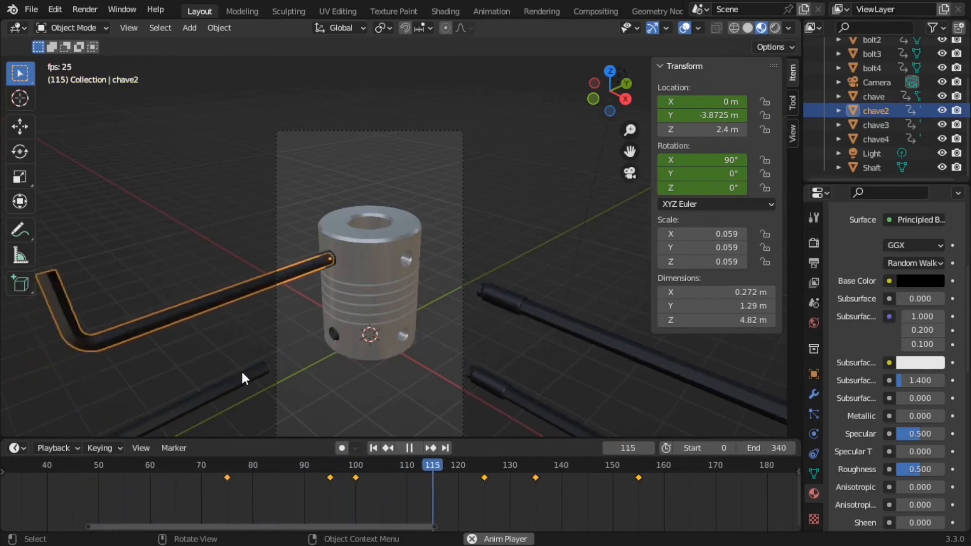
key("space")
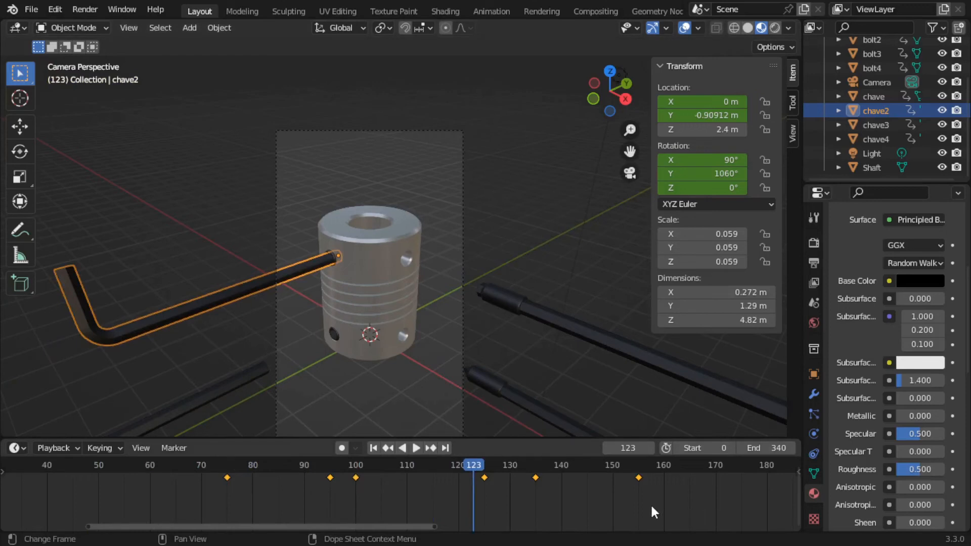
Step: Inspect chave2's contact with bolt2 up close and play the rest of the sequence to review the remaining bolts
scroll(334, 361, "down", 5)
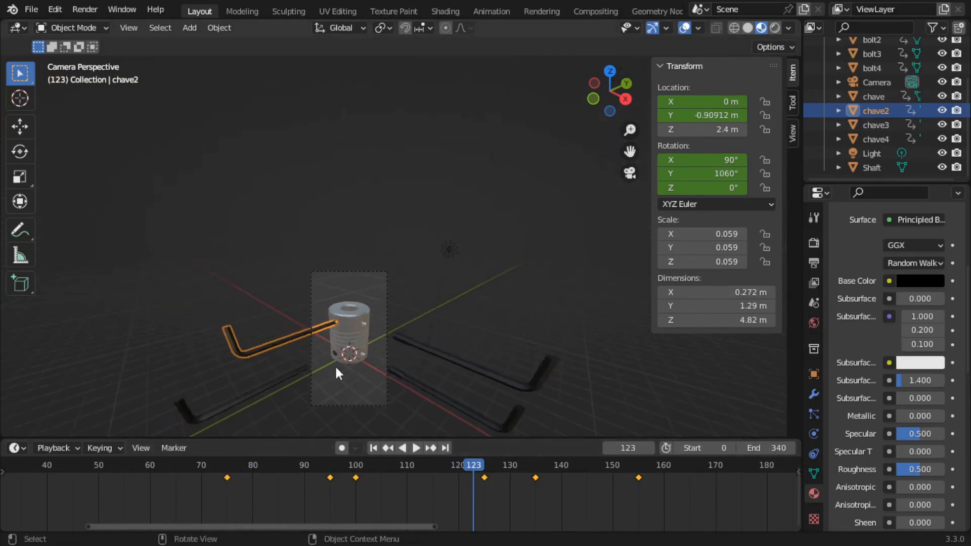
scroll(344, 364, "up", 5)
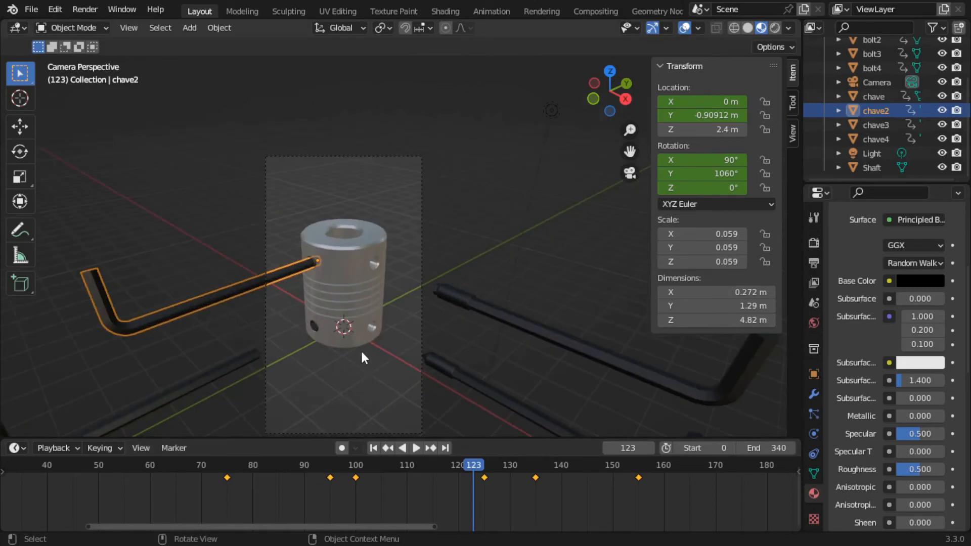
scroll(356, 354, "down", 4)
scroll(353, 358, "up", 5)
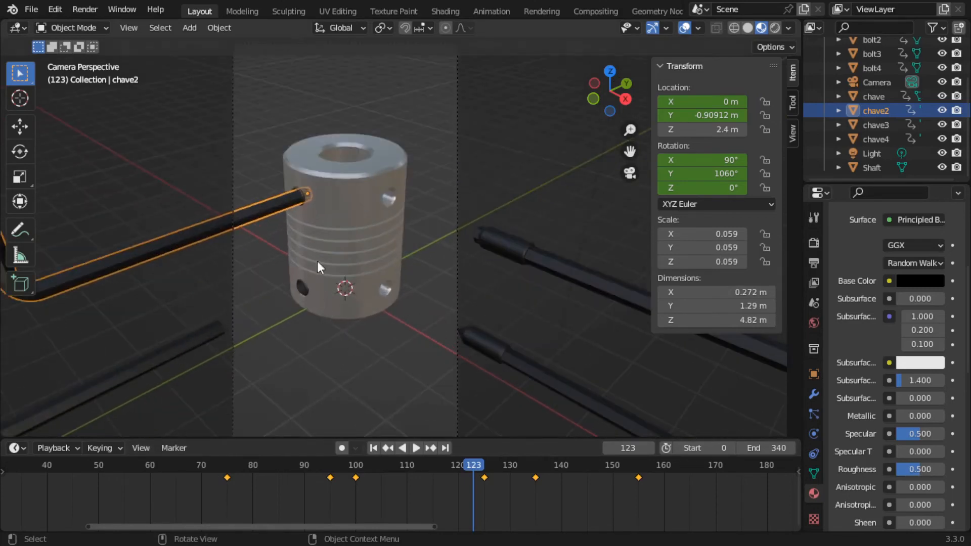
left_click(301, 192)
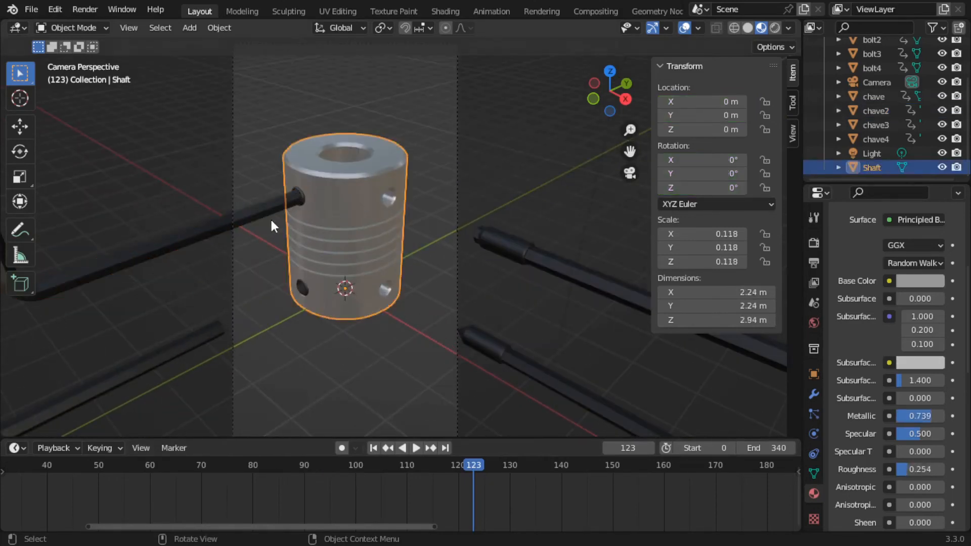
left_click(416, 448)
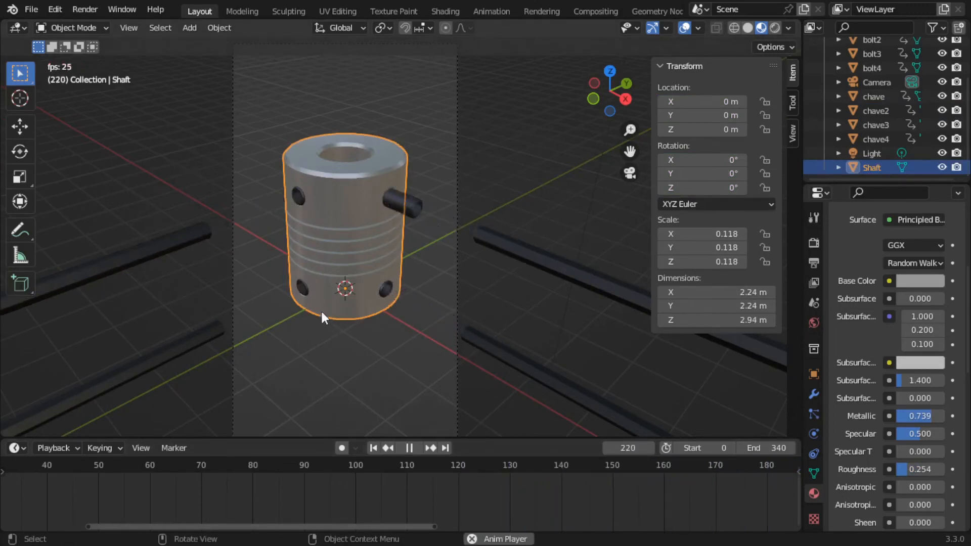
key("space")
scroll(321, 309, "down", 4)
scroll(340, 323, "up", 2)
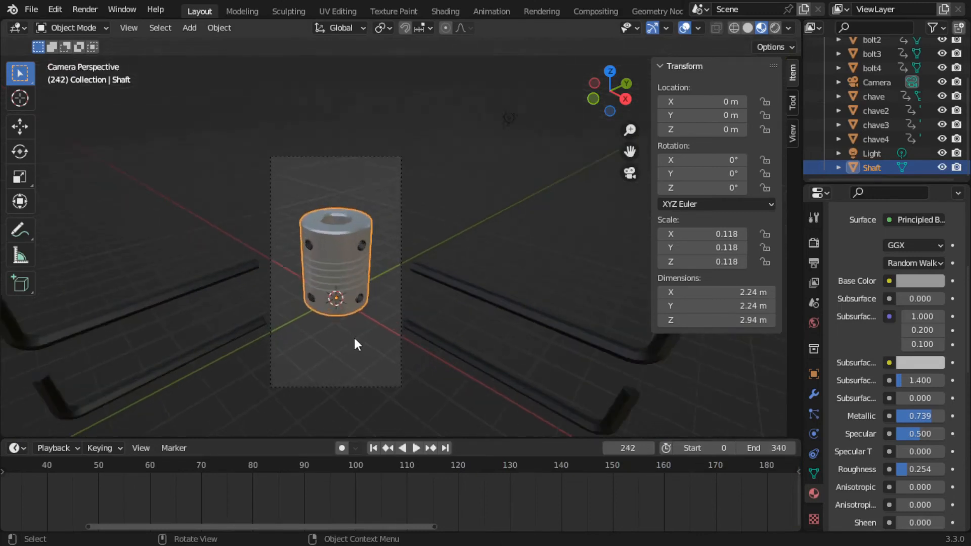
Step: Compare the keyframe timing of bolt, chave and chave2 with that of bolt3 to determine chave3's offset
left_click(361, 291)
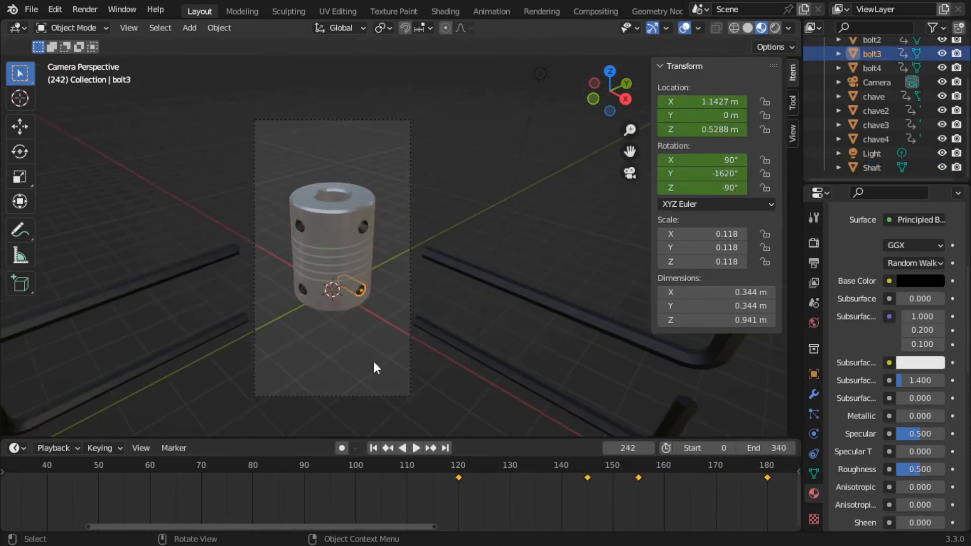
left_click(301, 293)
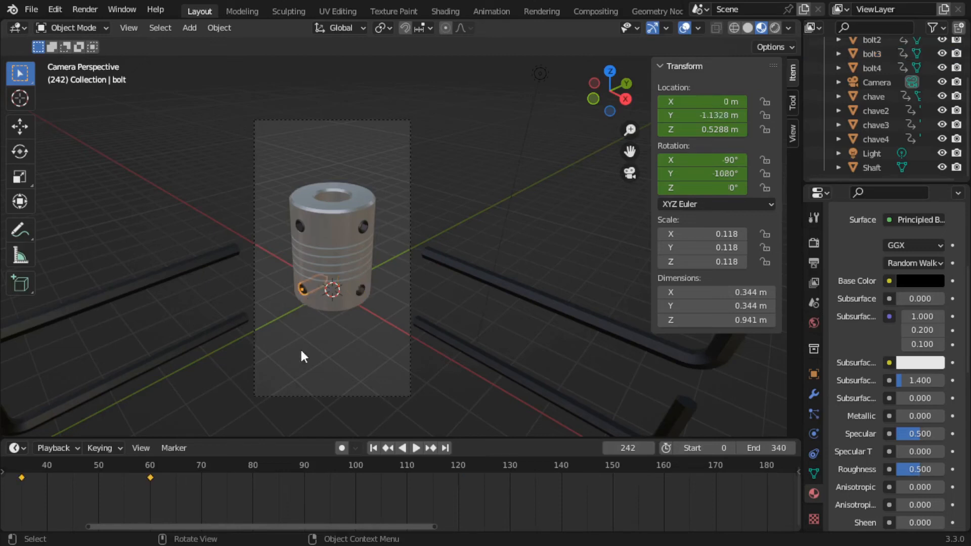
middle_click_drag(243, 491, 470, 511)
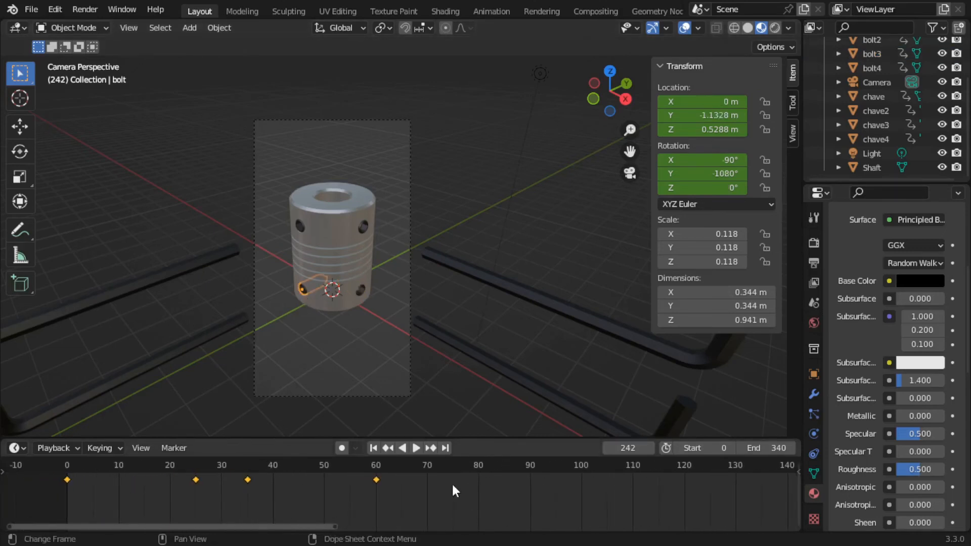
left_click(211, 263)
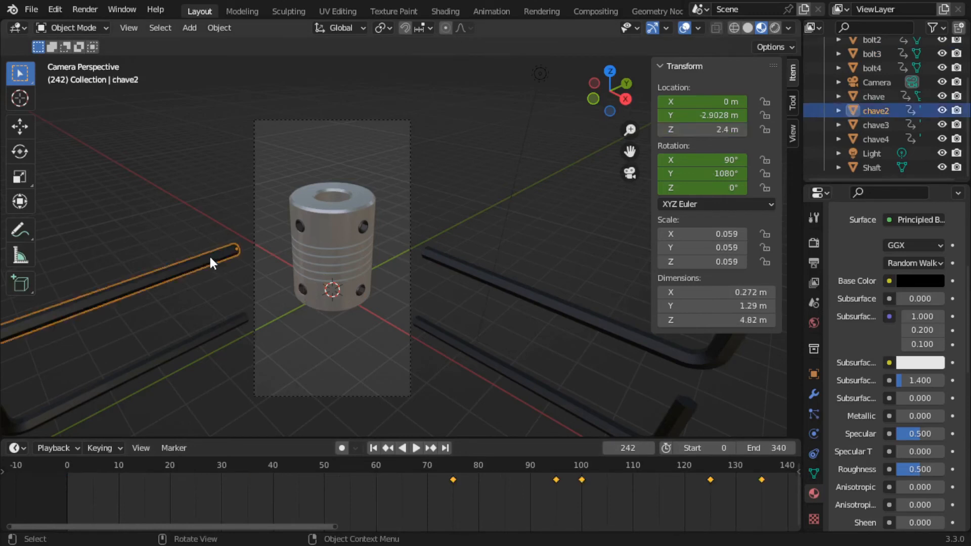
left_click(227, 328)
left_click(361, 290)
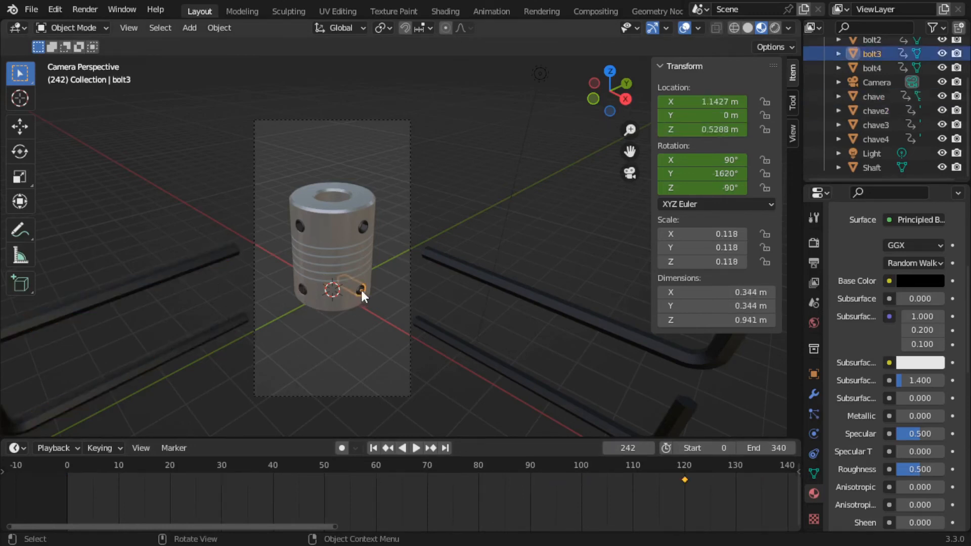
scroll(555, 501, "down", 3)
middle_click_drag(555, 502, 232, 521)
scroll(361, 509, "up", 2)
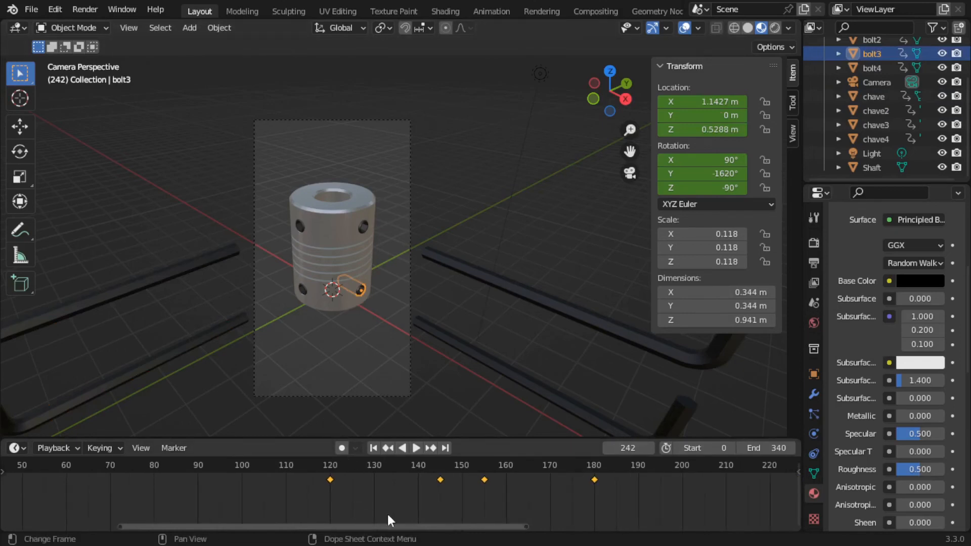
Step: Shift all of chave3's keyframes so they start at frame 130, 10 frames after bolt3's first keyframe
left_click(464, 348)
scroll(310, 501, "down", 4)
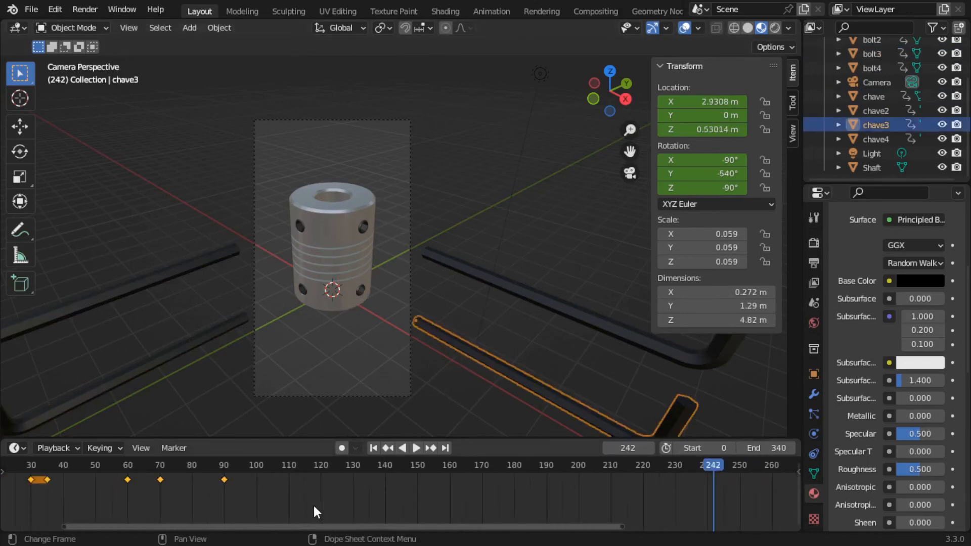
scroll(313, 504, "up", 2)
middle_click_drag(319, 502, 386, 521)
left_click_drag(376, 512, 493, 493)
middle_click_drag(493, 493, 287, 498)
Step: Check bolt4's keyframe timing and shift all of chave4's keyframes so they start at frame 190
left_click(363, 230)
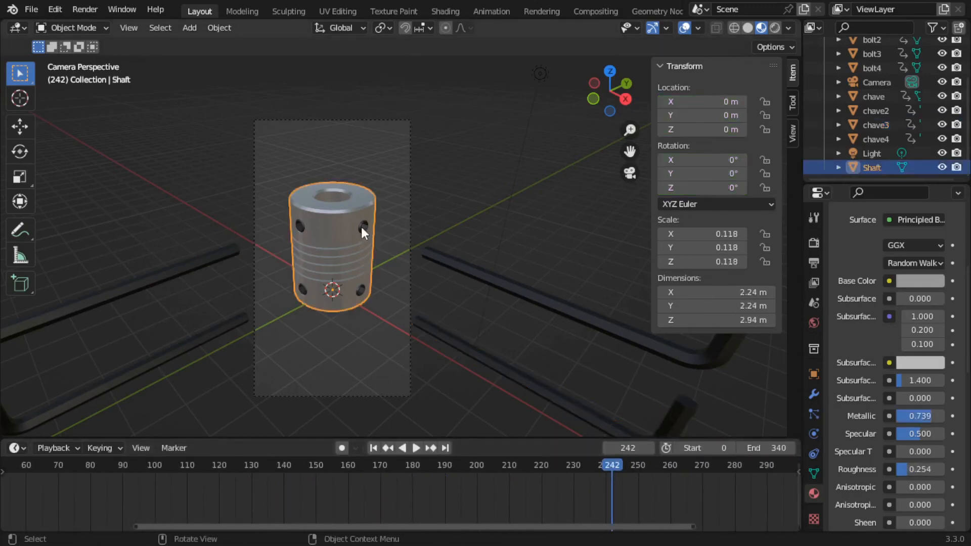
left_click(364, 229)
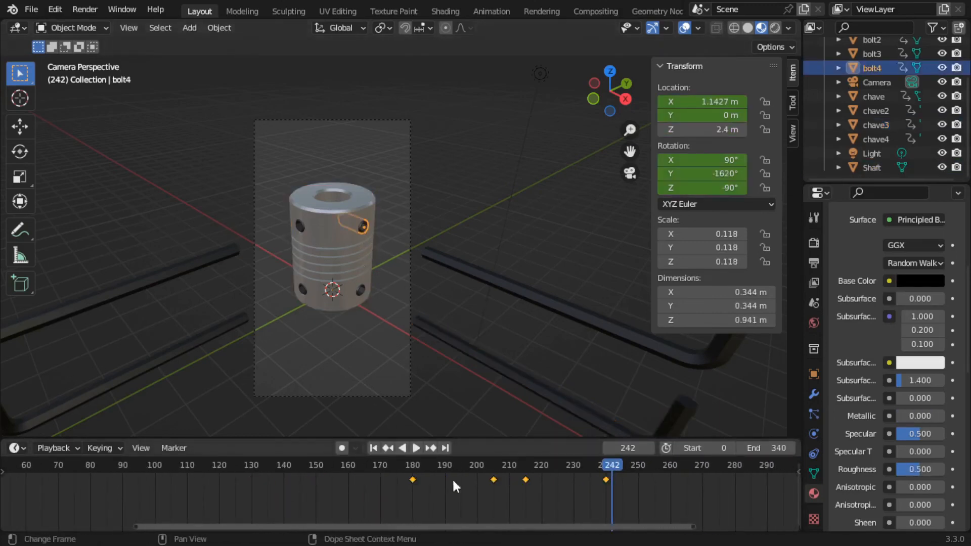
middle_click_drag(452, 478, 594, 502)
left_click(451, 263)
scroll(317, 509, "down", 2)
left_click_drag(413, 500, 521, 481)
middle_click_drag(588, 498, 286, 501)
scroll(286, 500, "up", 4)
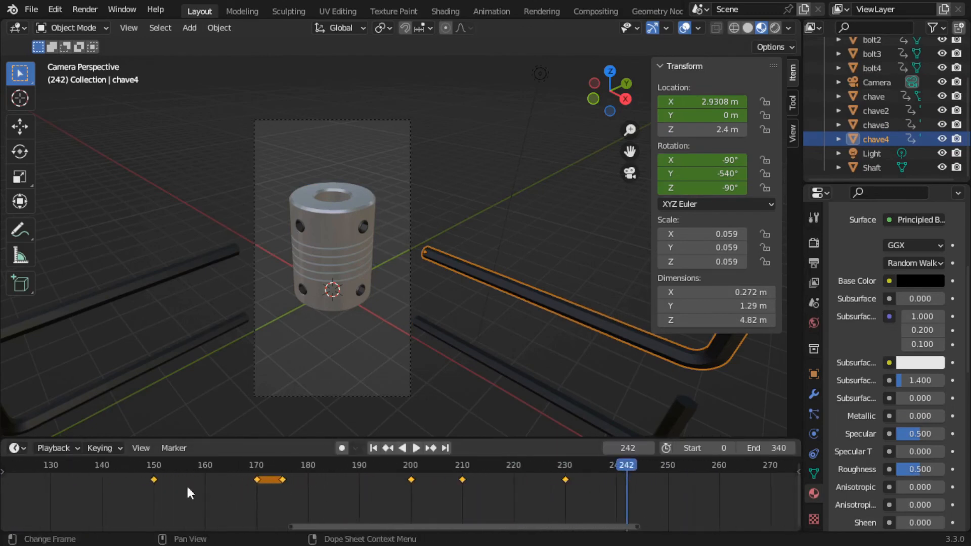
left_click_drag(153, 480, 358, 473)
Step: Play the animation from frame 0 to frame 270 to check all four wrench and bolt sequences
left_click(349, 343)
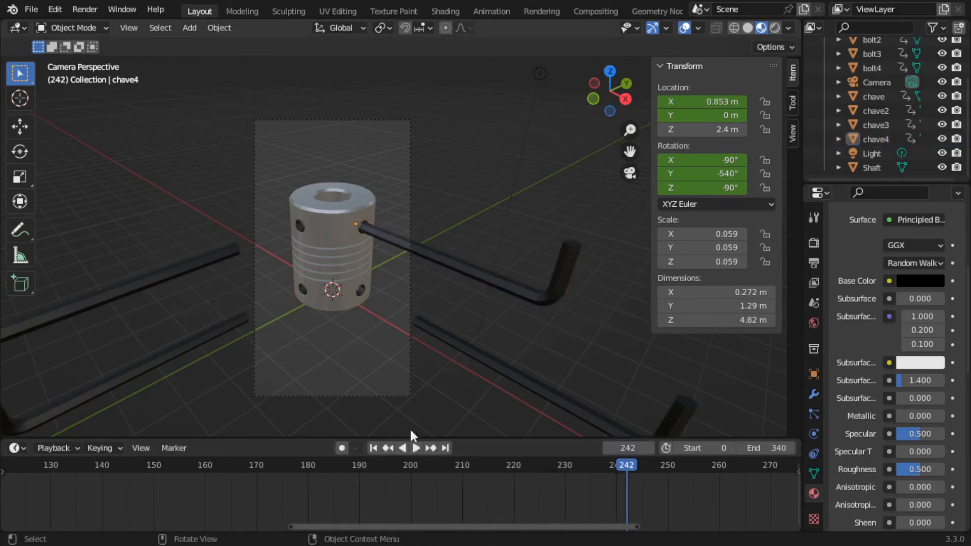
scroll(423, 465, "down", 6)
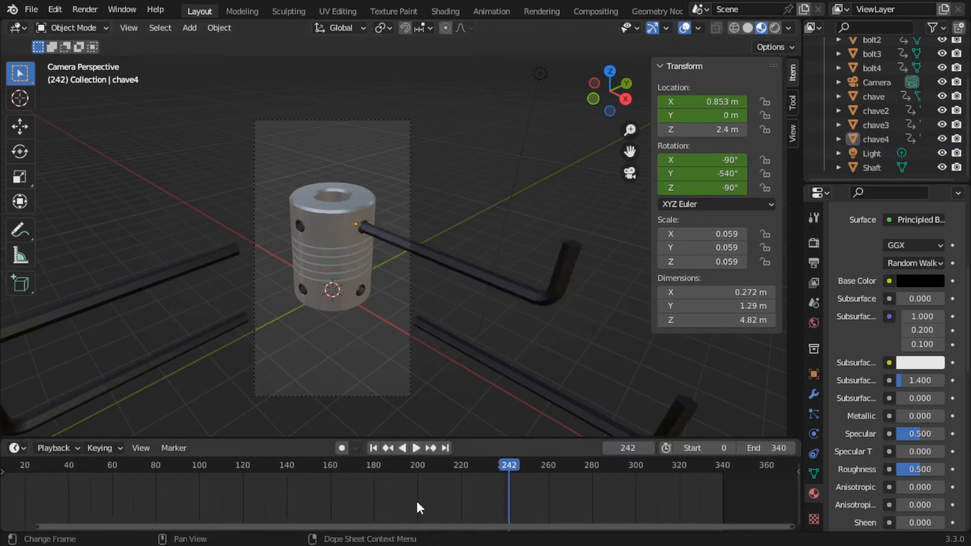
left_click(95, 466)
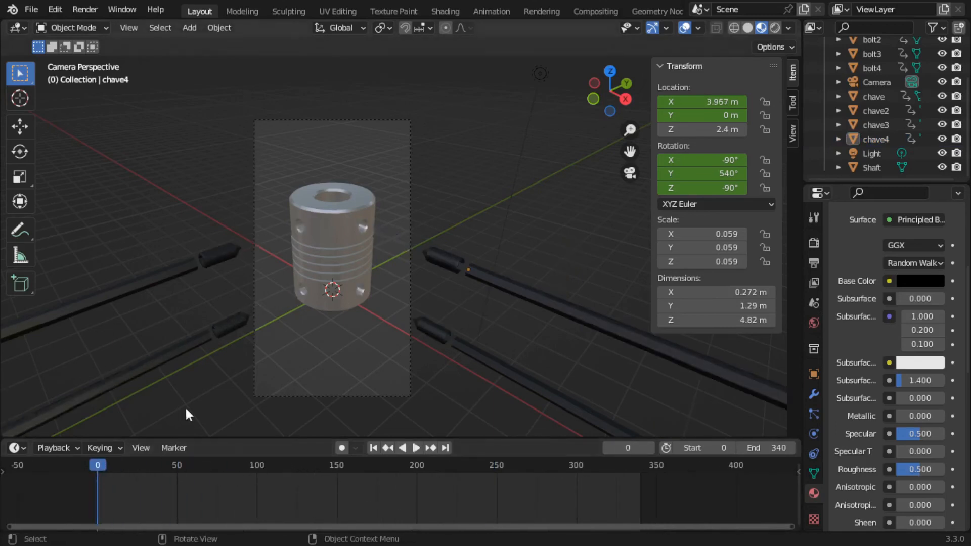
key("space")
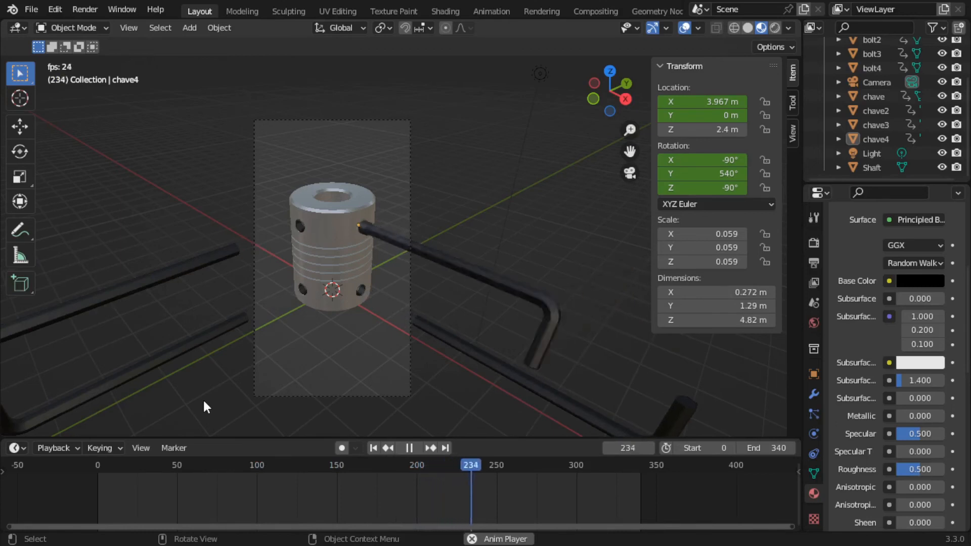
key("space")
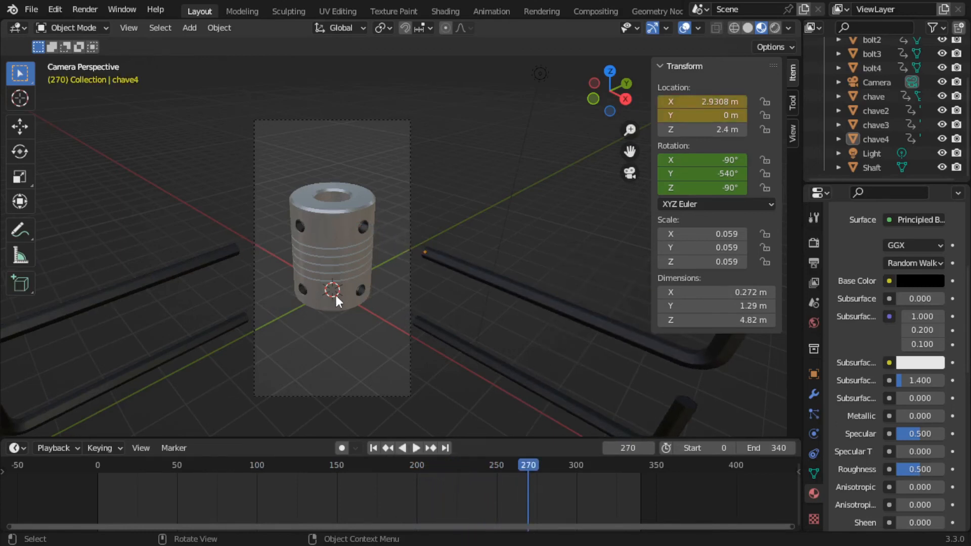
Step: Shift all keyframes of bolt3 and chave3 together 10 frames later so the sequence starts at frame 130
left_click(360, 291)
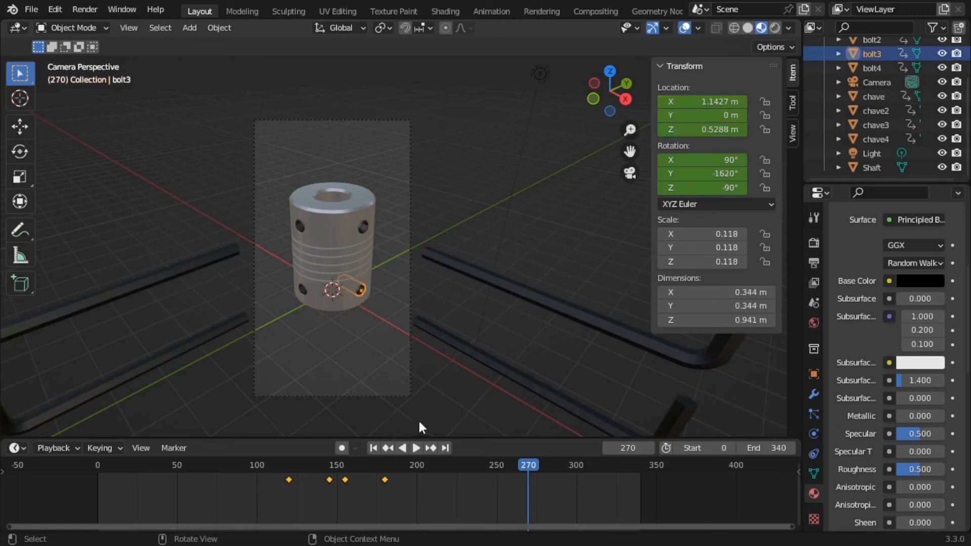
left_click(467, 346)
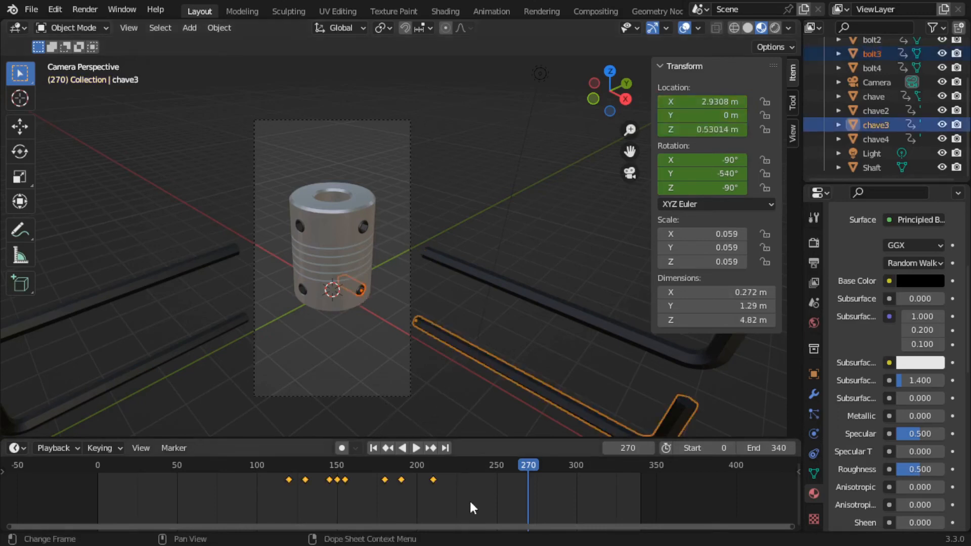
left_click_drag(470, 503, 253, 468)
key("Home")
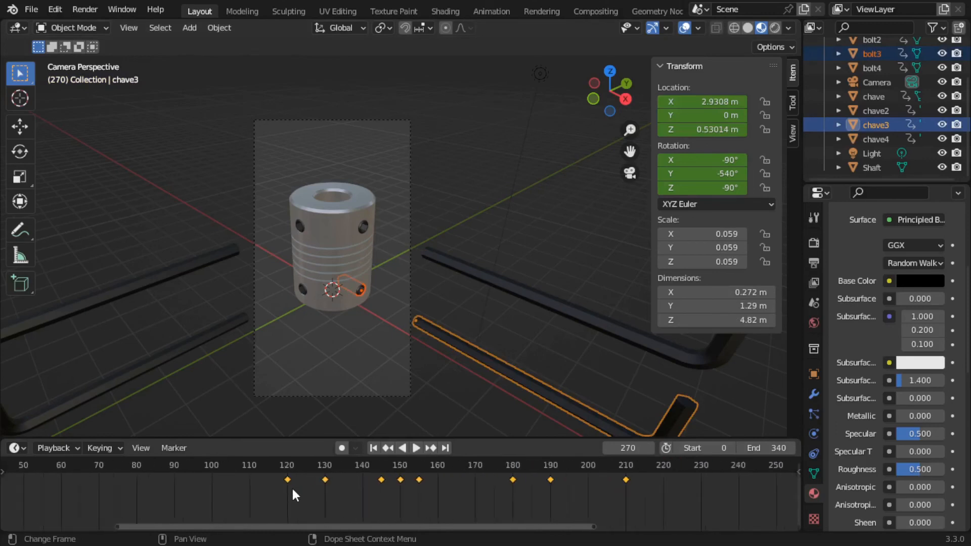
scroll(291, 486, "up", 4)
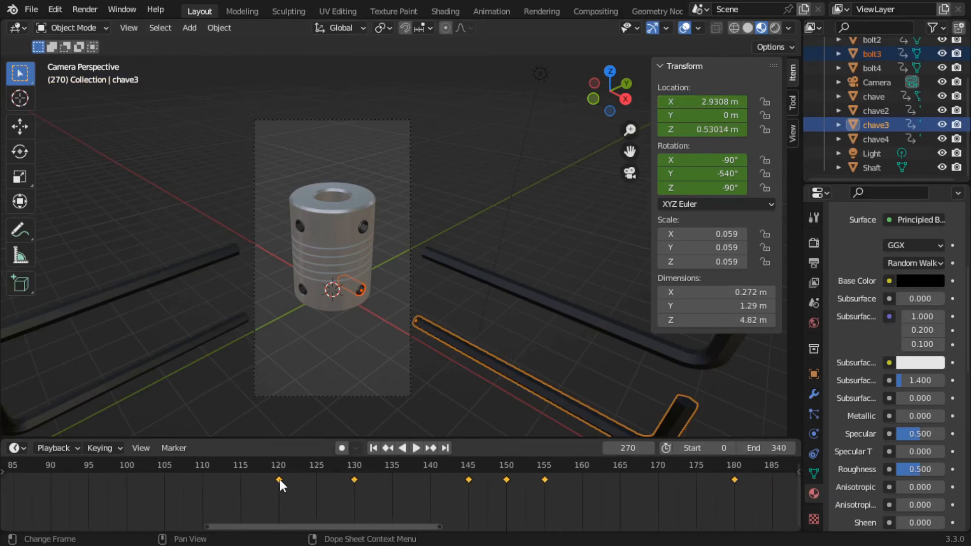
key("g")
left_click(356, 483)
scroll(362, 354, "down", 2)
scroll(382, 331, "up", 4)
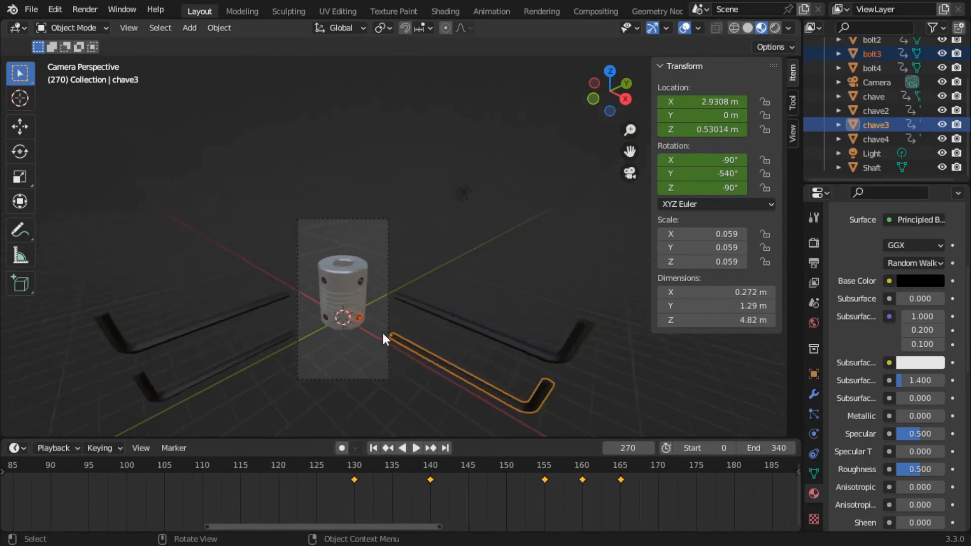
Step: Shift all keyframes of bolt4 and chave4 together 10 frames later so the sequence starts at frame 190
left_click(419, 255)
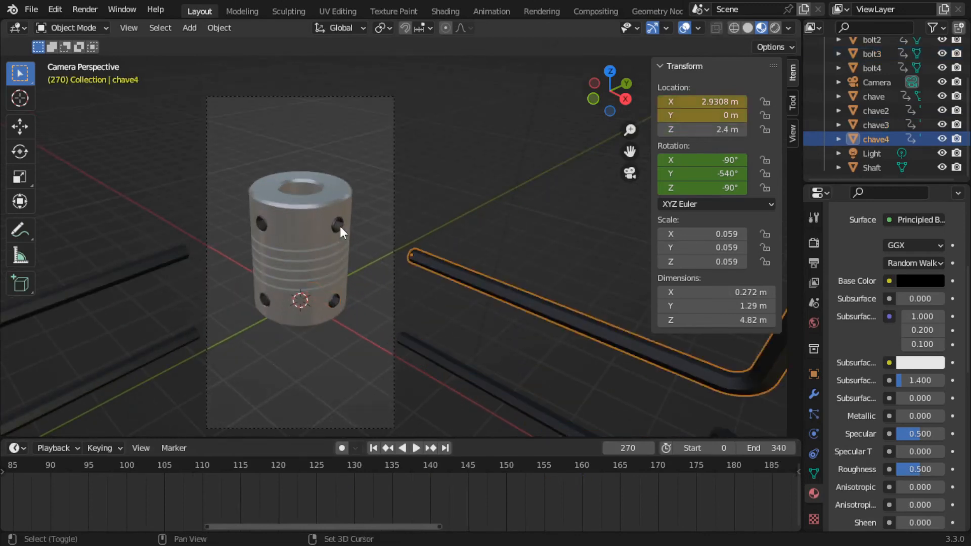
left_click(339, 226, "shift")
scroll(352, 309, "down", 4)
middle_click_drag(531, 498, 91, 503)
scroll(355, 494, "up", 6)
scroll(272, 488, "down", 6)
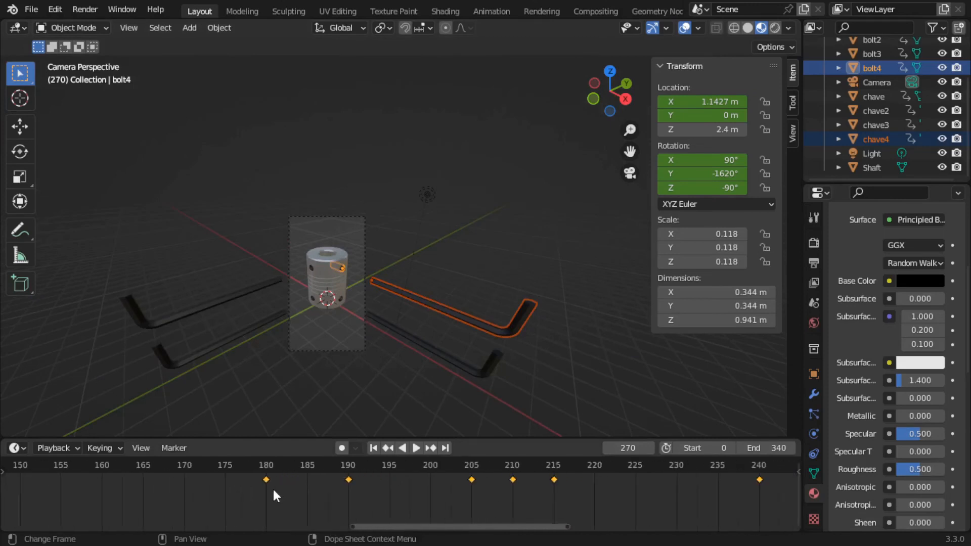
scroll(508, 500, "down", 1)
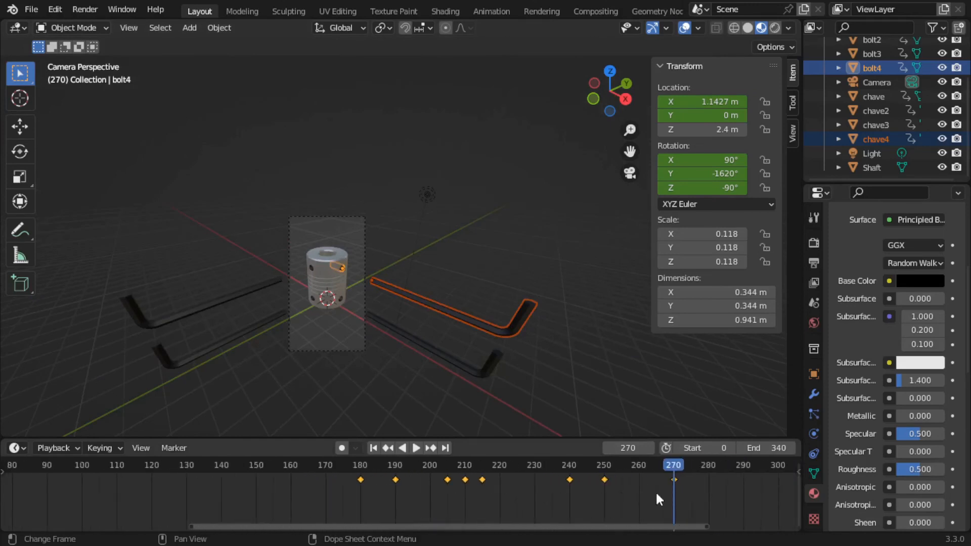
left_click_drag(673, 497, 458, 493)
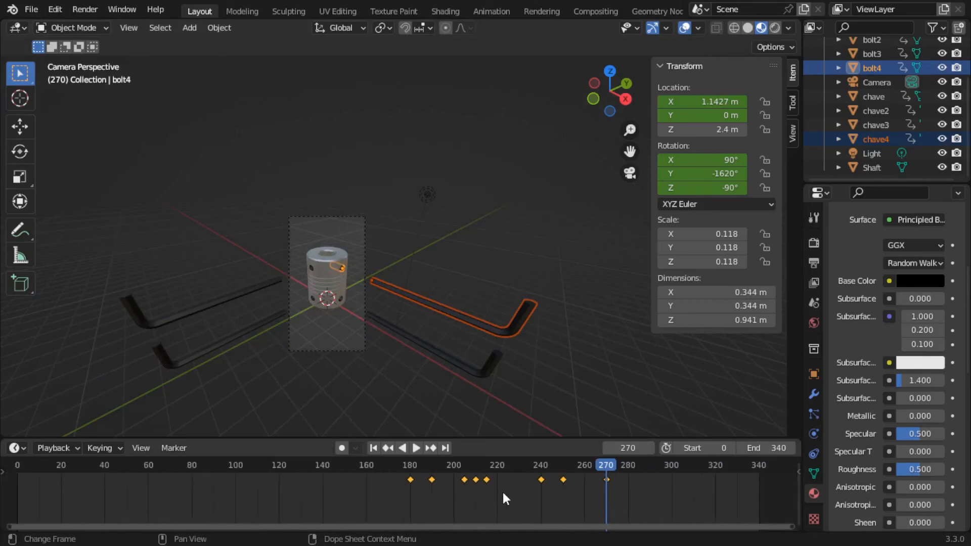
scroll(359, 493, "up", 5)
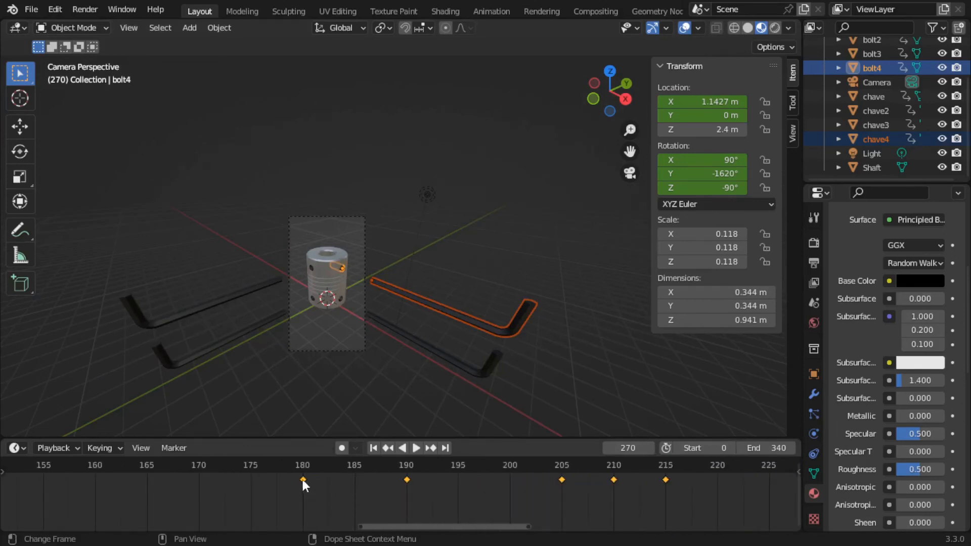
left_click_drag(303, 479, 406, 479)
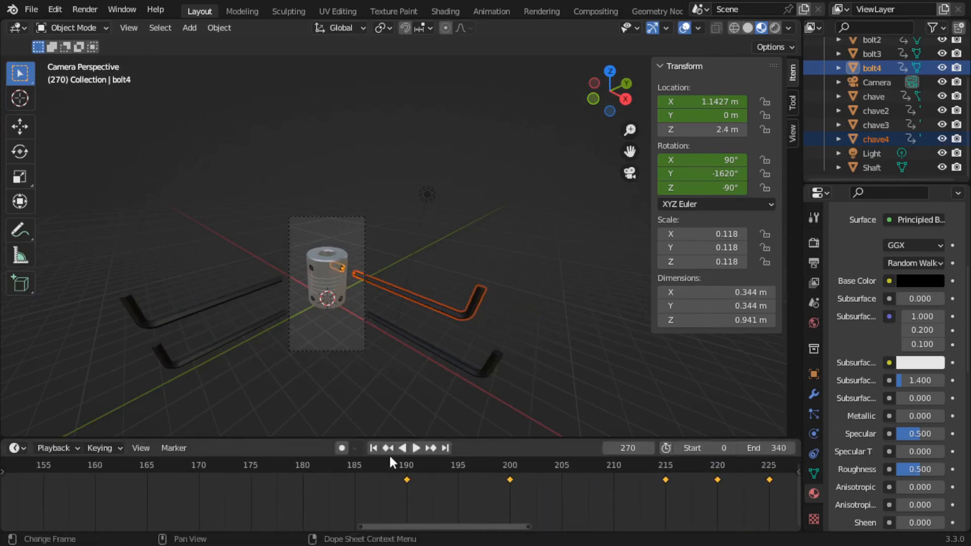
scroll(444, 477, "down", 8)
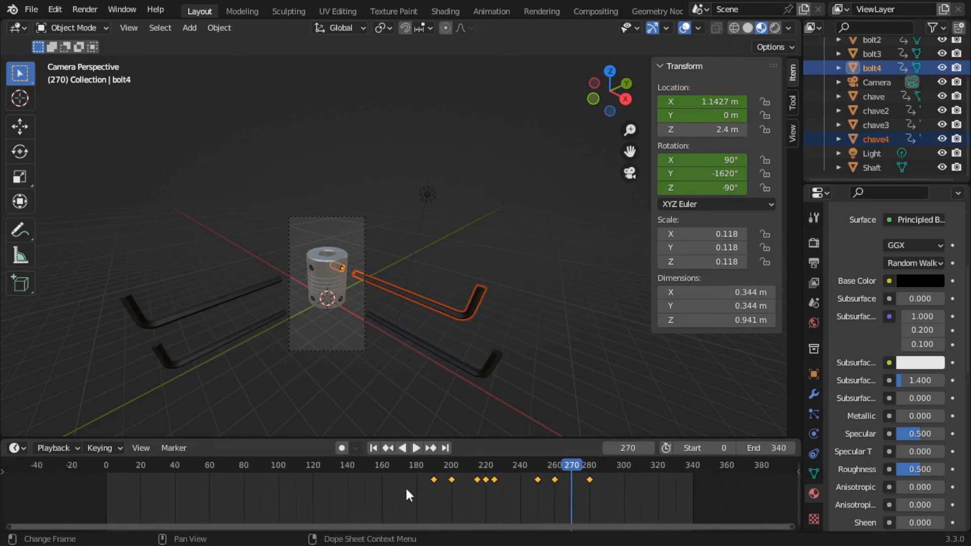
Step: Play the animation from frame 0 to check the retimed bolt and wrench sequences, then stop it
key("Home")
left_click_drag(307, 473, 16, 458)
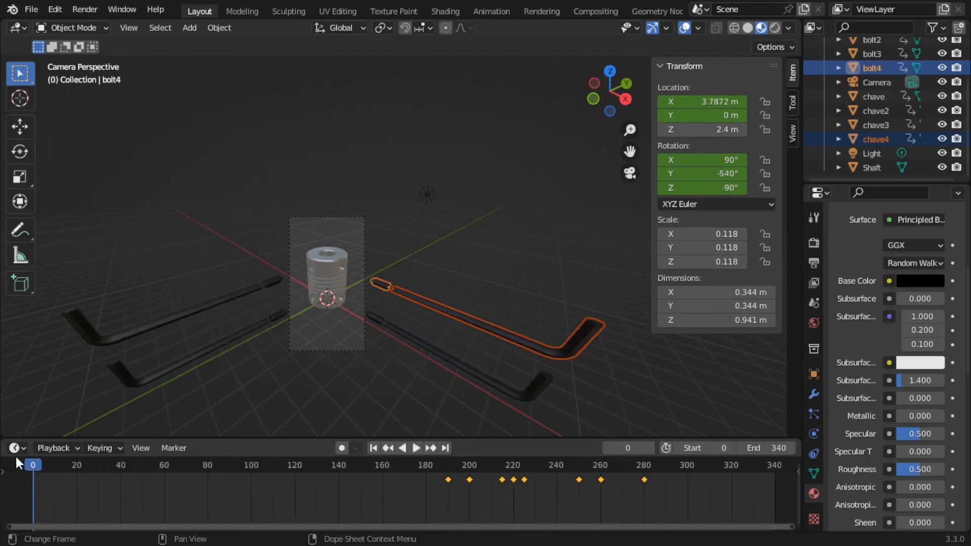
key("space")
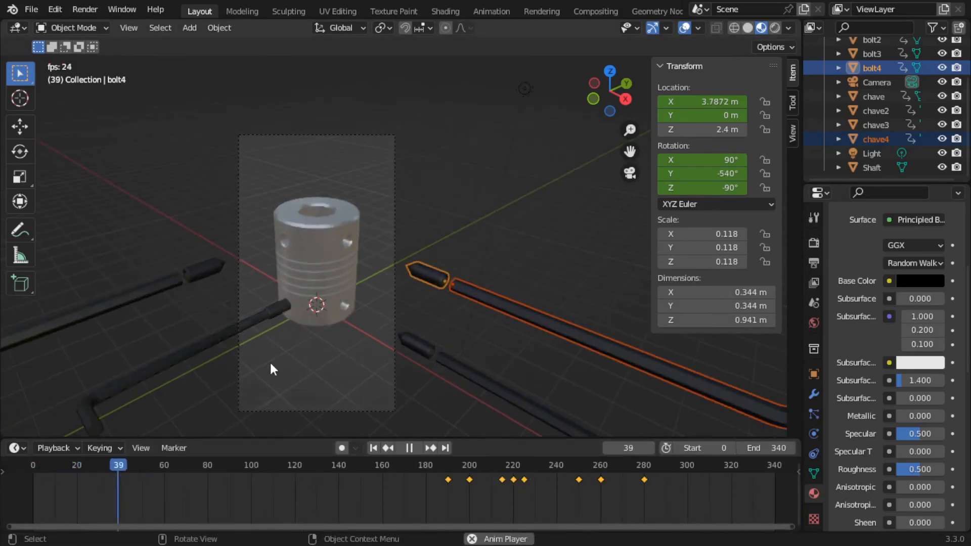
left_click(321, 369)
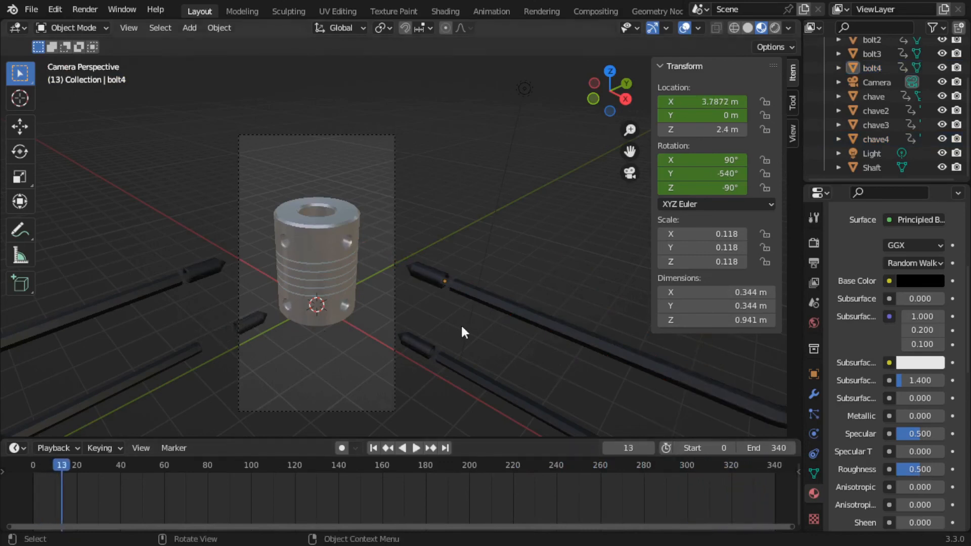
Step: Check chave4's last keyframe and shorten the animation by setting its end frame to 295
left_click(464, 294)
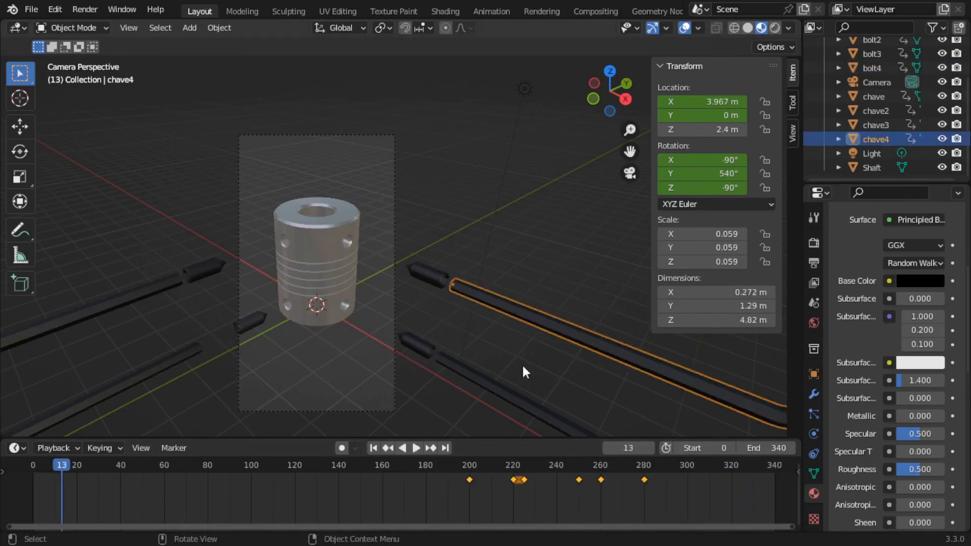
scroll(745, 496, "up", 9)
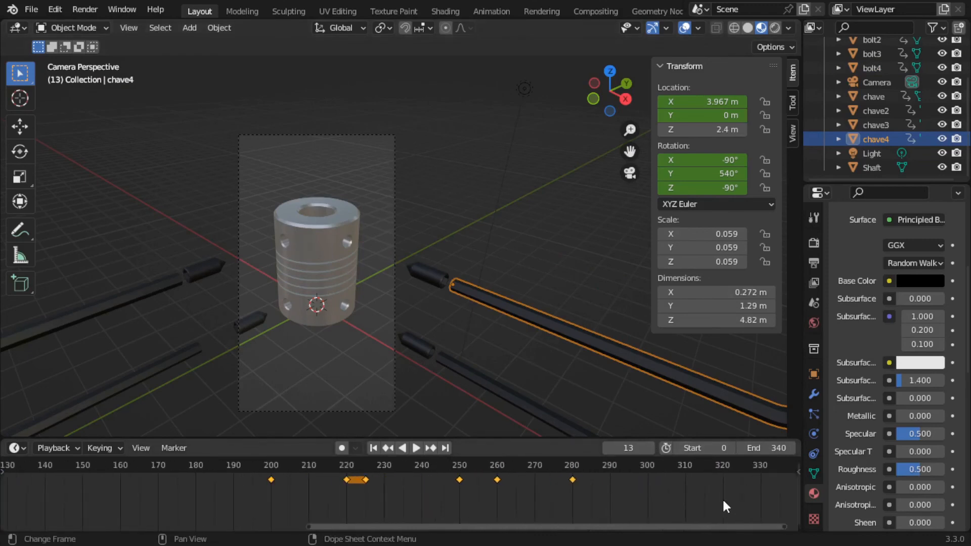
left_click_drag(763, 453, 715, 453)
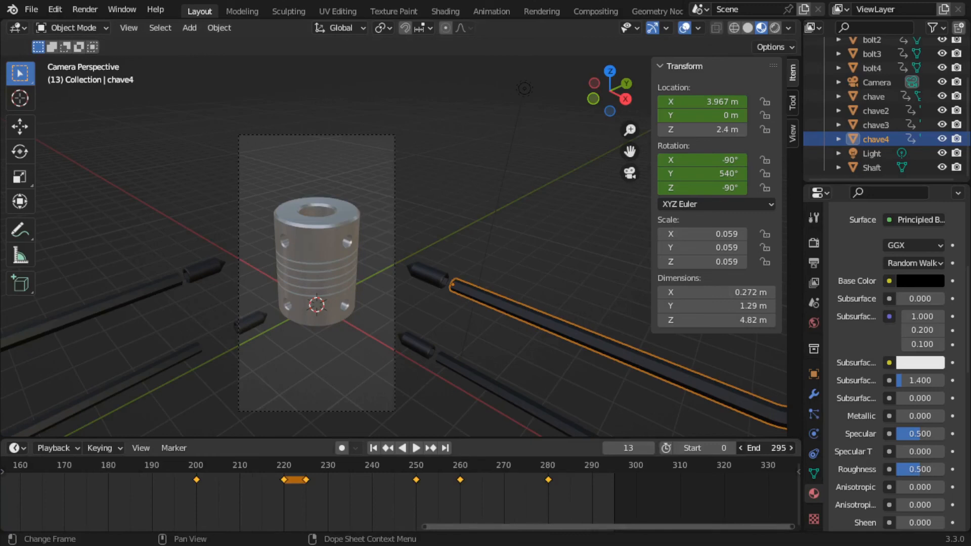
left_click(532, 256)
scroll(420, 275, "down", 4)
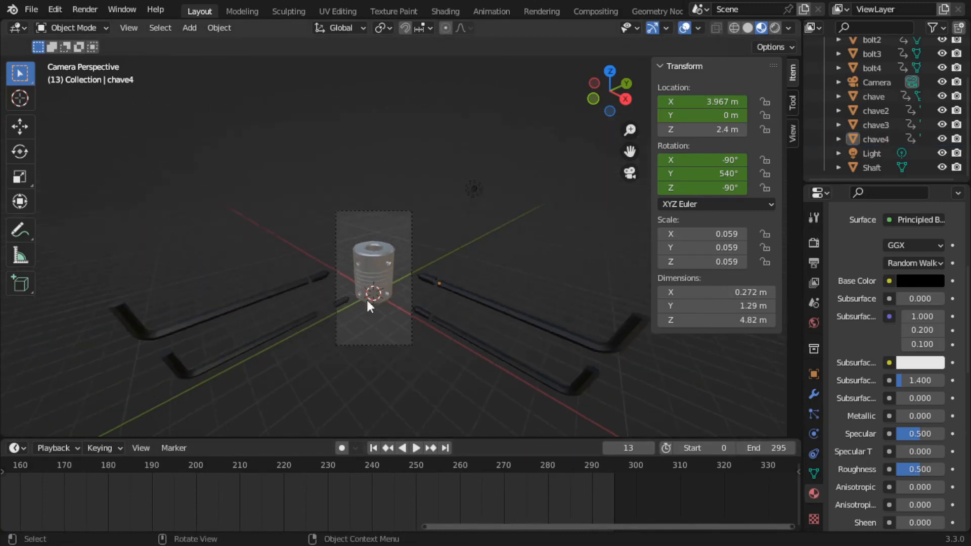
scroll(366, 299, "up", 3)
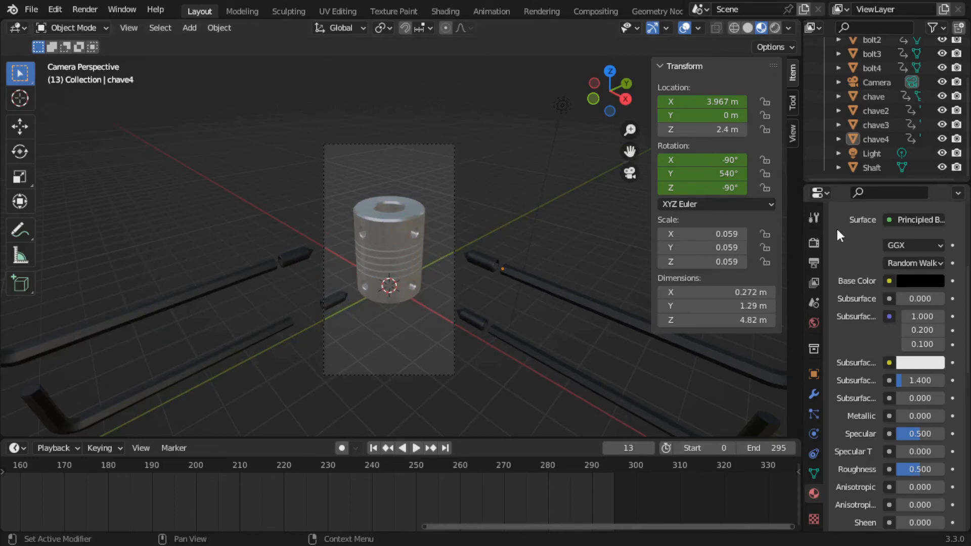
Step: Enable a transparent film background in the render settings
left_click(813, 242)
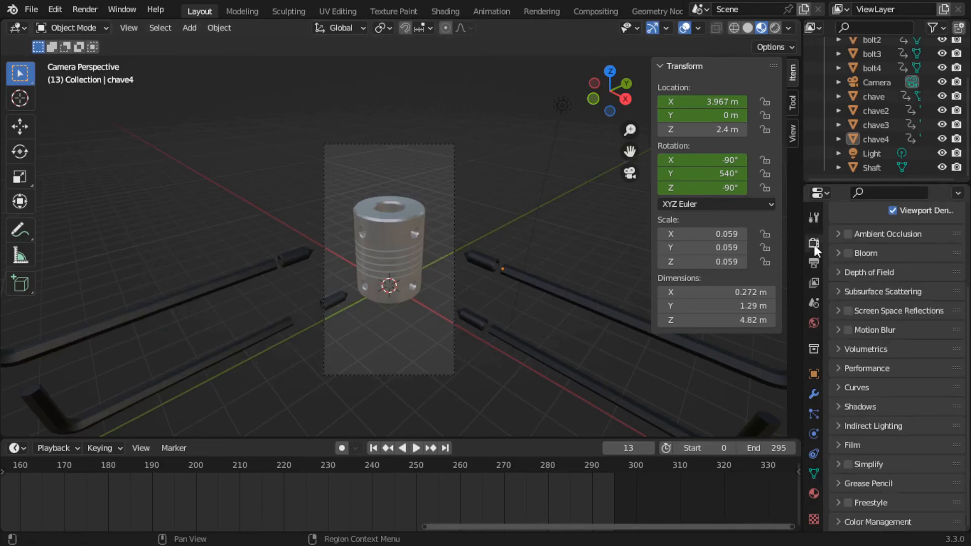
left_click(837, 446)
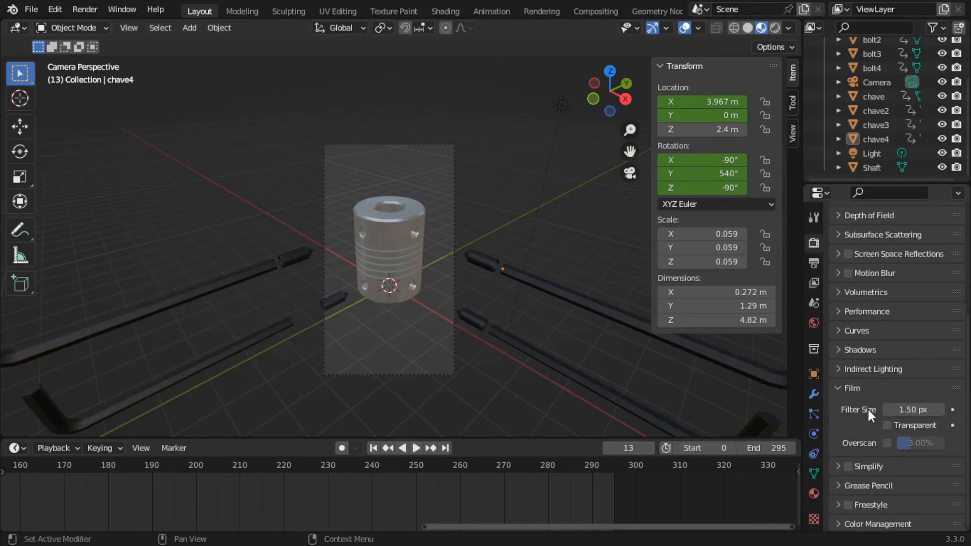
left_click(887, 426)
Step: Set the render output's file format to FFmpeg Video
left_click(814, 259)
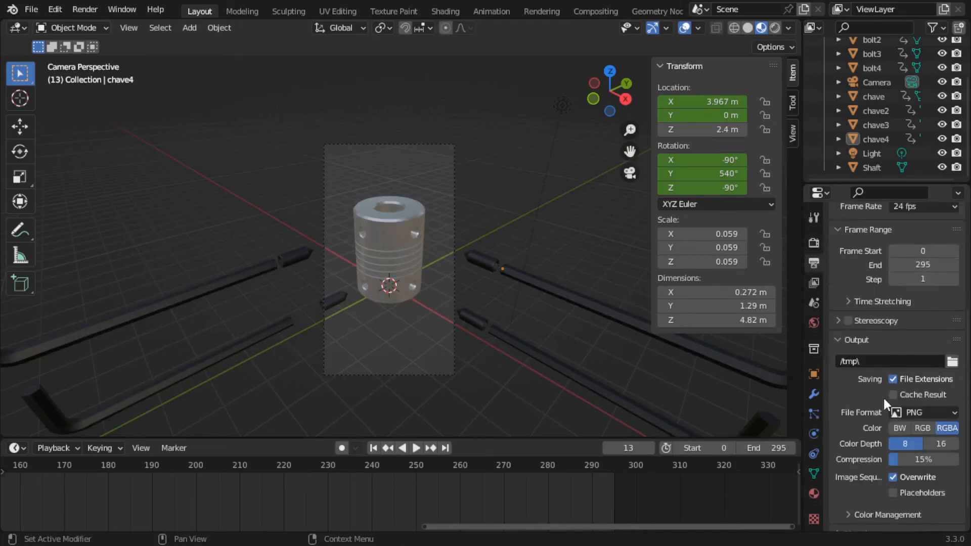
left_click(912, 411)
left_click(891, 335)
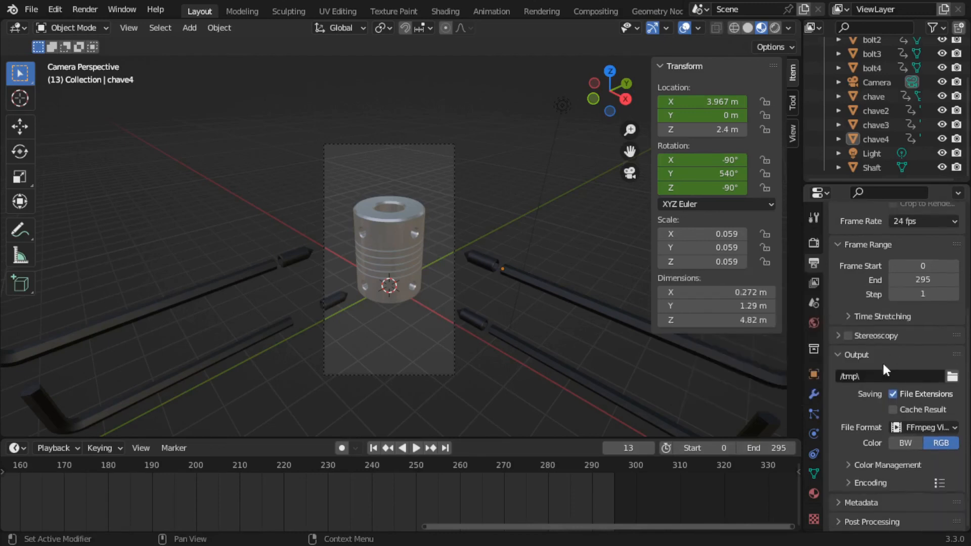
Step: Set the video encoding container to QuickTime and the video codec to QT rle / QT Animation
left_click(847, 480)
scroll(849, 479, "down", 3)
left_click(912, 448)
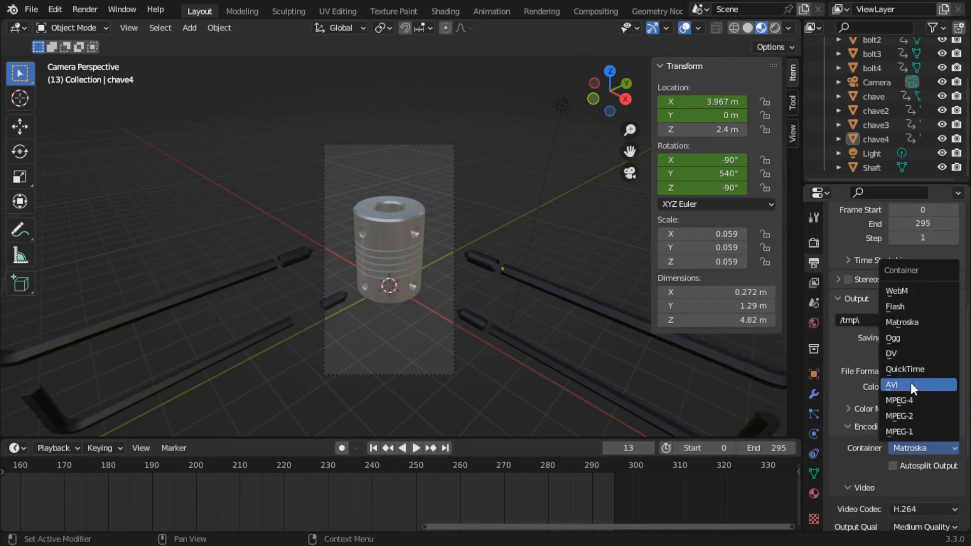
left_click(911, 369)
scroll(845, 407, "down", 4)
left_click(902, 423)
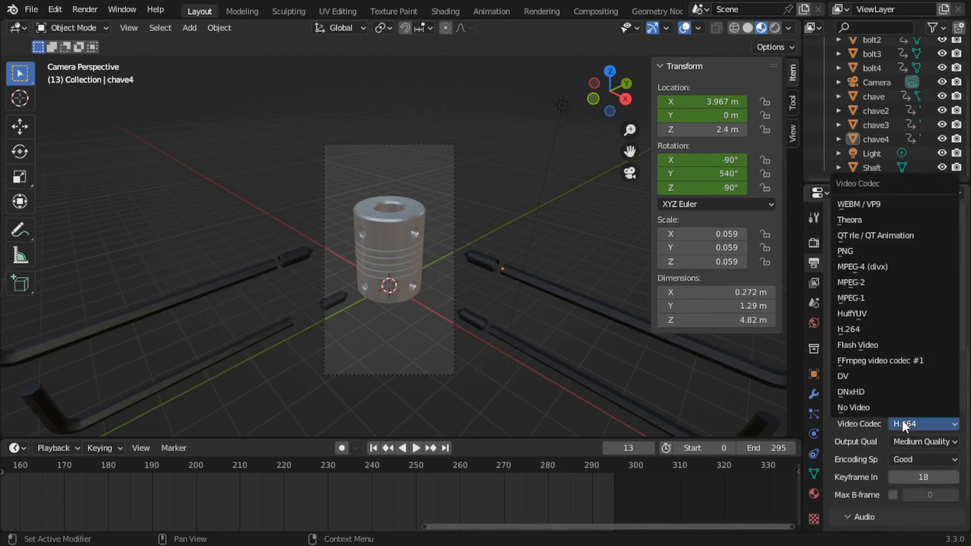
left_click(867, 236)
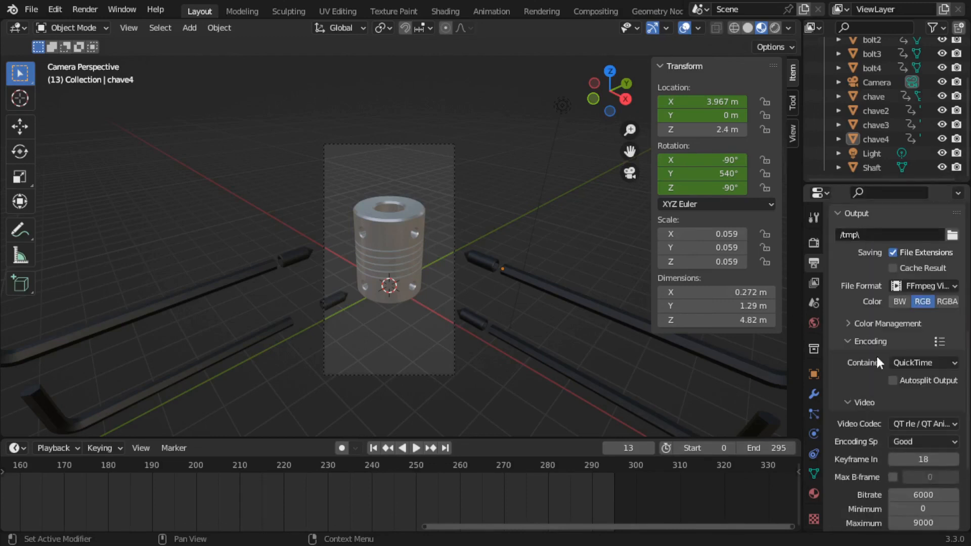
Step: Set the output color to RGBA and choose the Pistacchio project folder on drive D as the output location
scroll(857, 484, "down", 4)
scroll(857, 478, "up", 4)
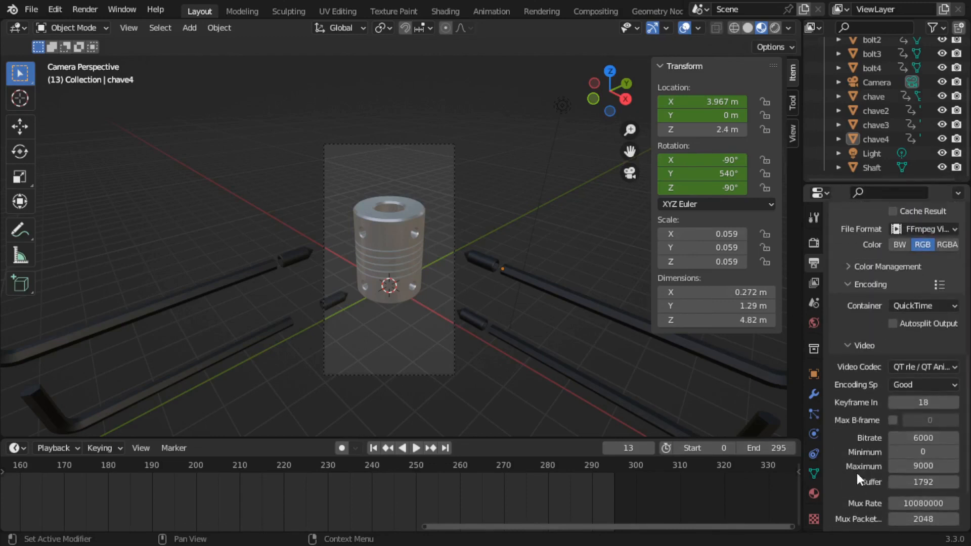
left_click(947, 302)
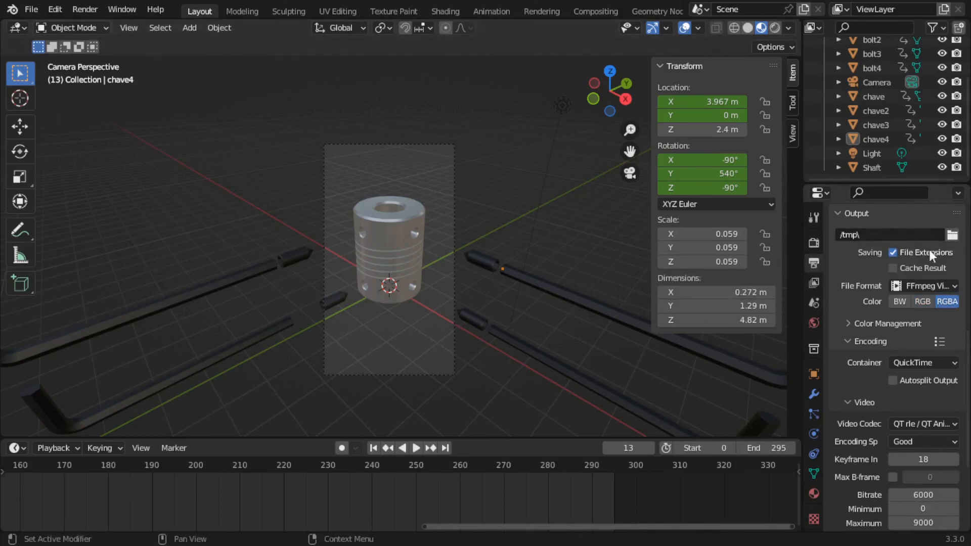
left_click(952, 235)
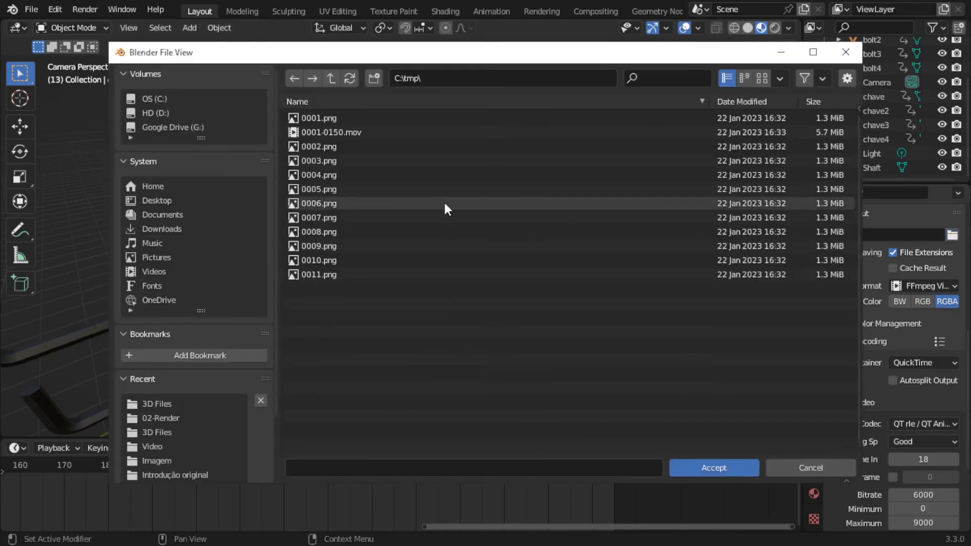
left_click(724, 470)
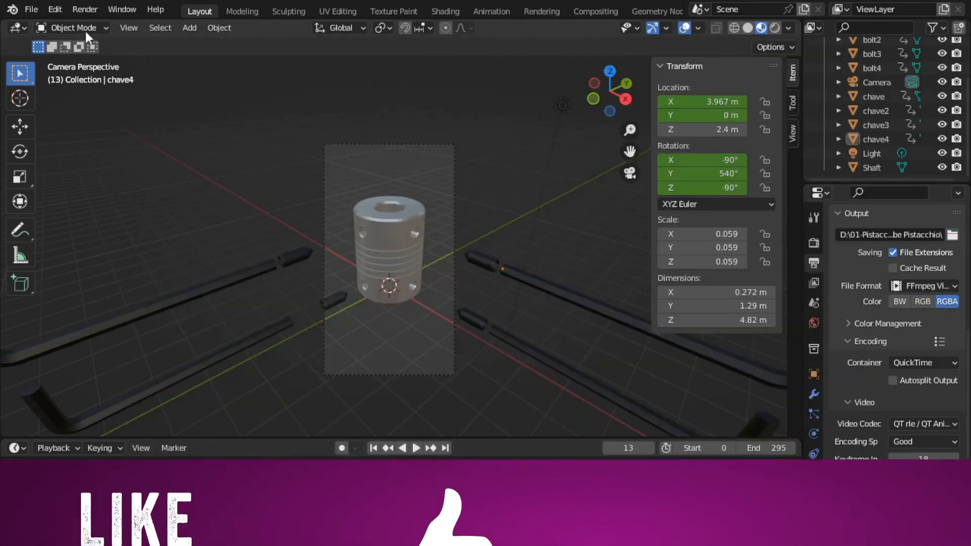
Step: Start rendering the animation, inspect the first rendered frames, and close the render window
left_click(87, 10)
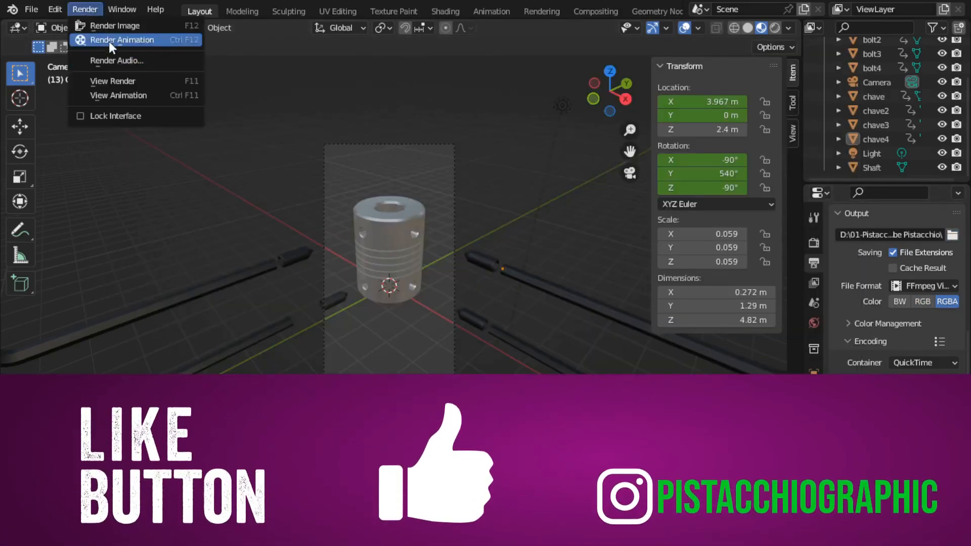
left_click(108, 40)
scroll(482, 273, "down", 2)
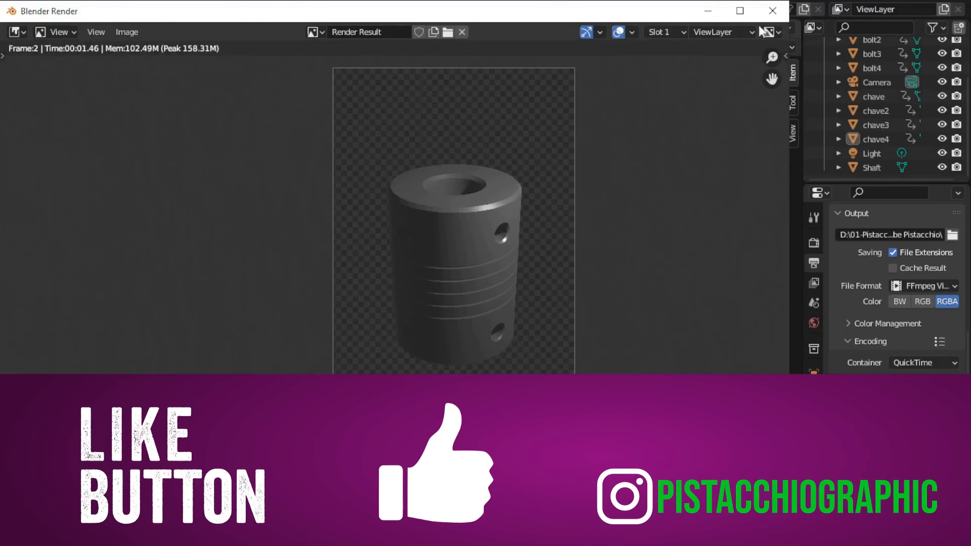
left_click(773, 13)
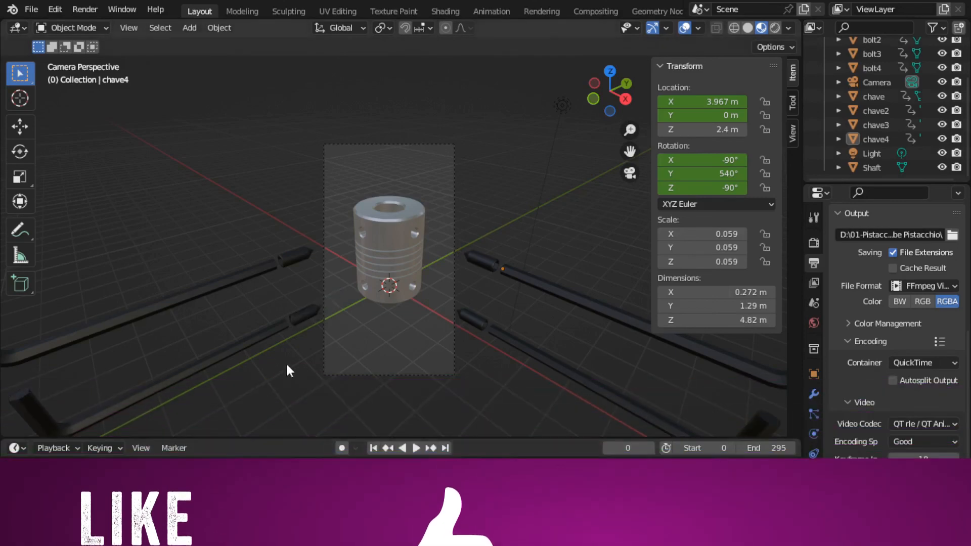
Step: In top view, move the light along the negative Y axis to the opposite side of the wrenches lying on the X axis
scroll(337, 343, "up", 1)
key("KP_0")
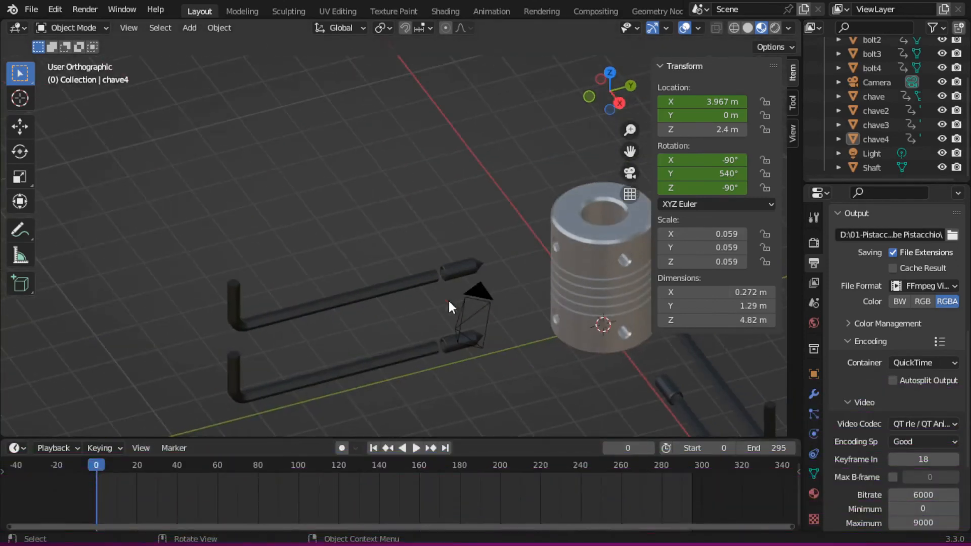
middle_click_drag(449, 306, 637, 318)
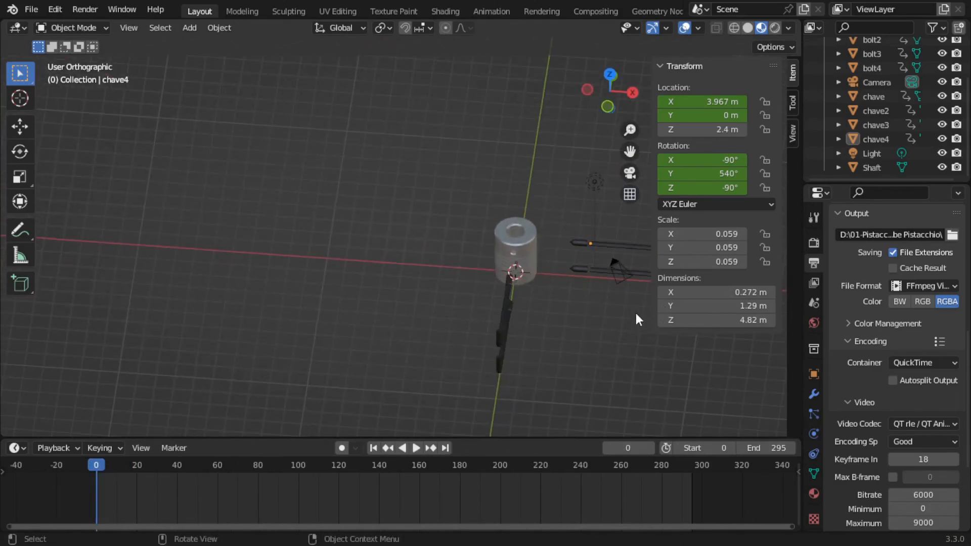
key("n")
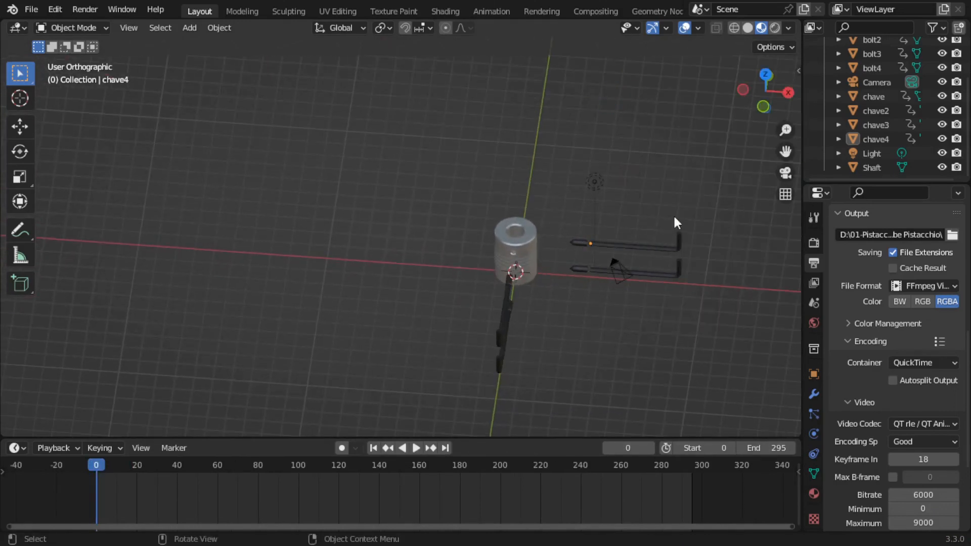
left_click(766, 77)
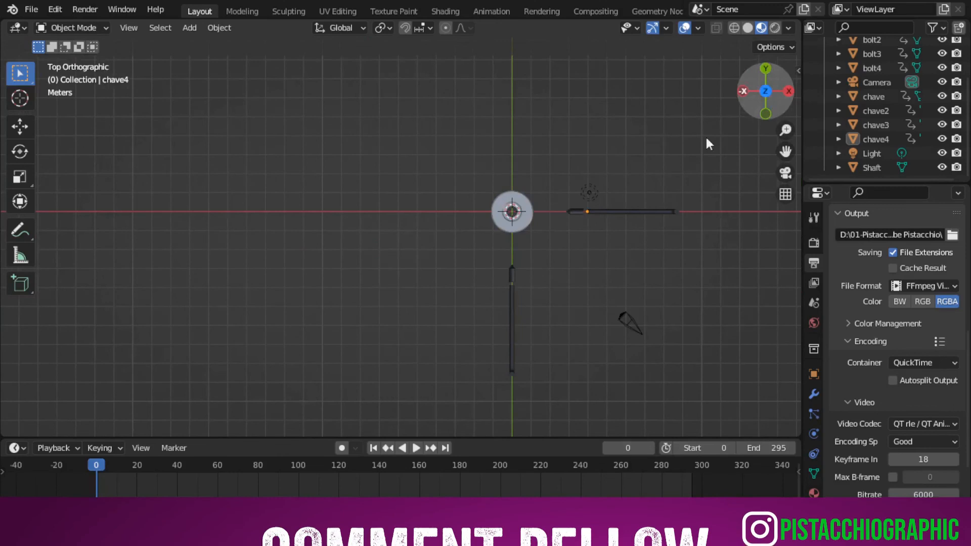
left_click(589, 191)
scroll(590, 202, "up", 5)
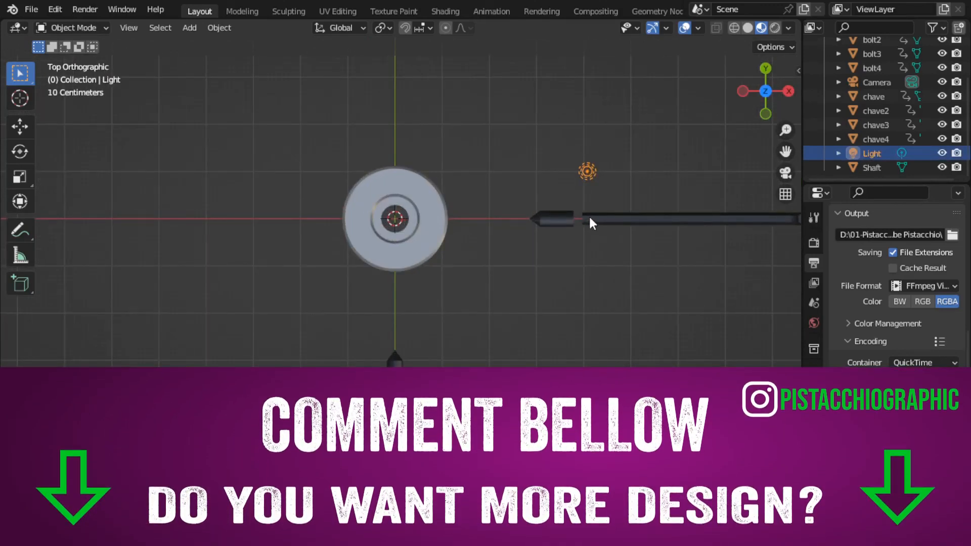
key("g")
key("y")
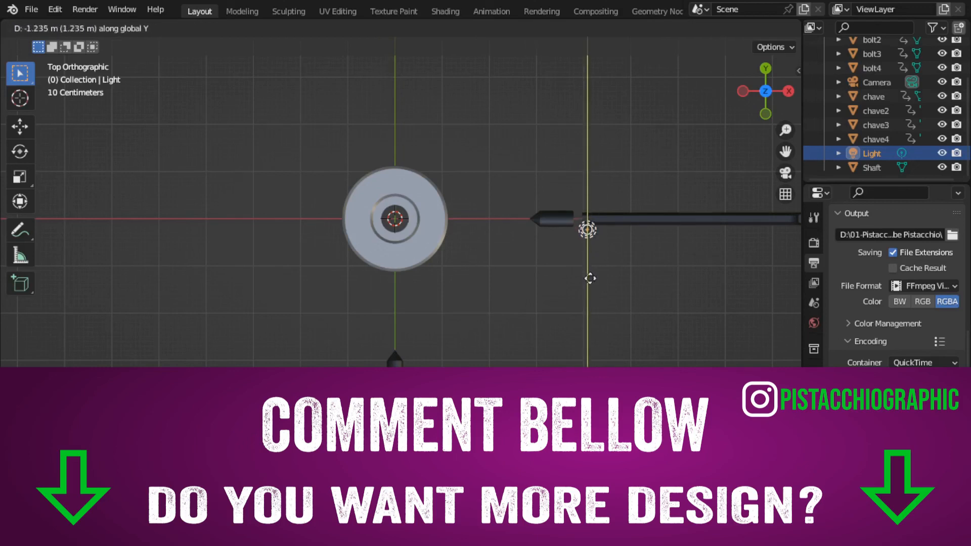
left_click(591, 313)
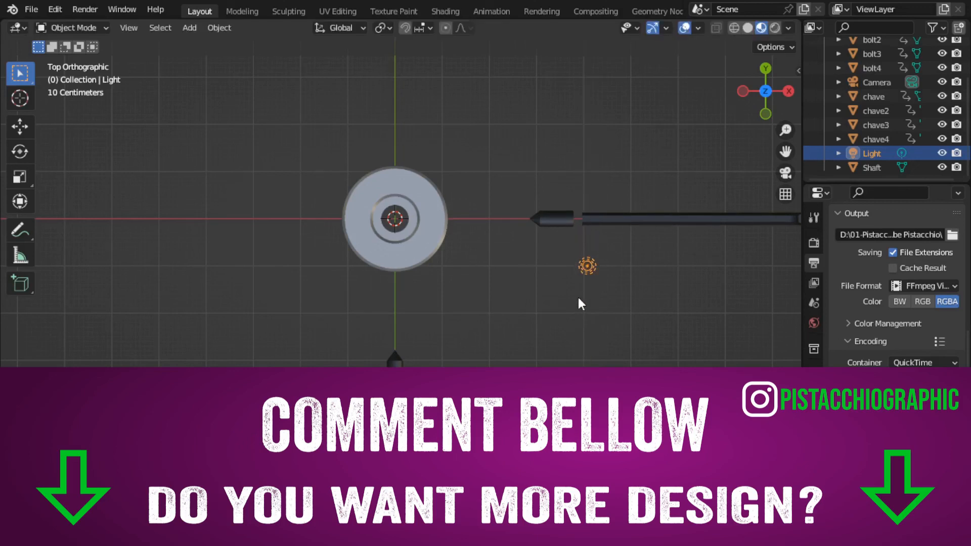
Step: Duplicate the light by copy and paste and rename the copy Light2
key("ctrl+v")
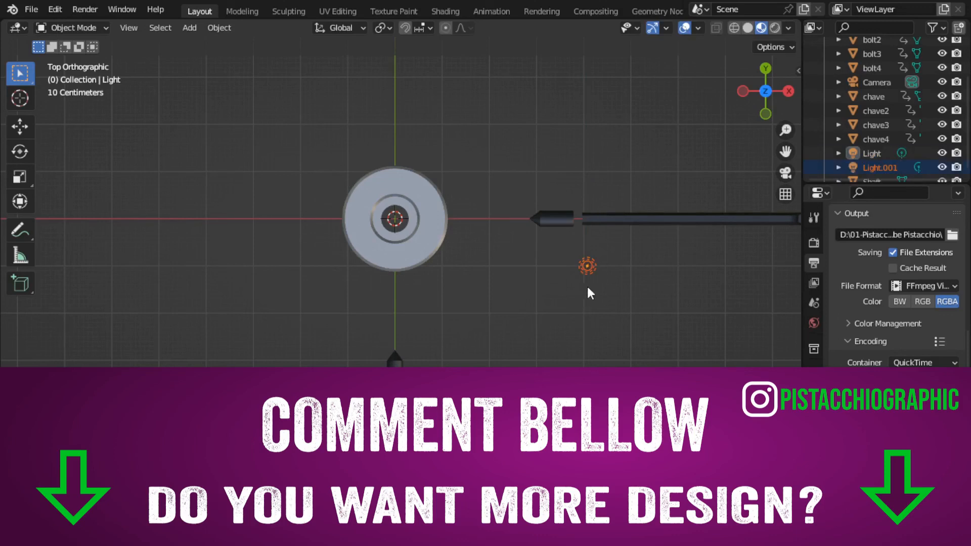
left_click(871, 168)
right_click(876, 167)
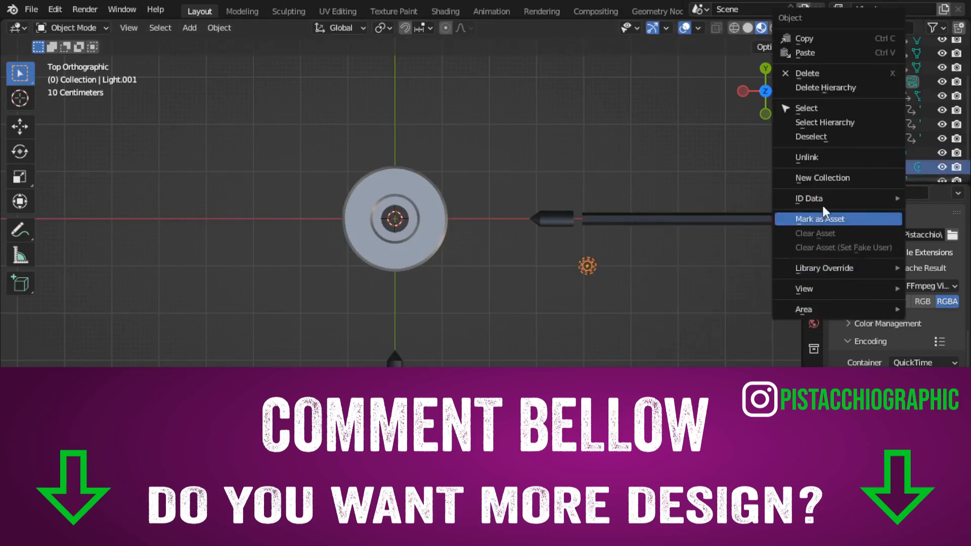
mouse_move(820, 198)
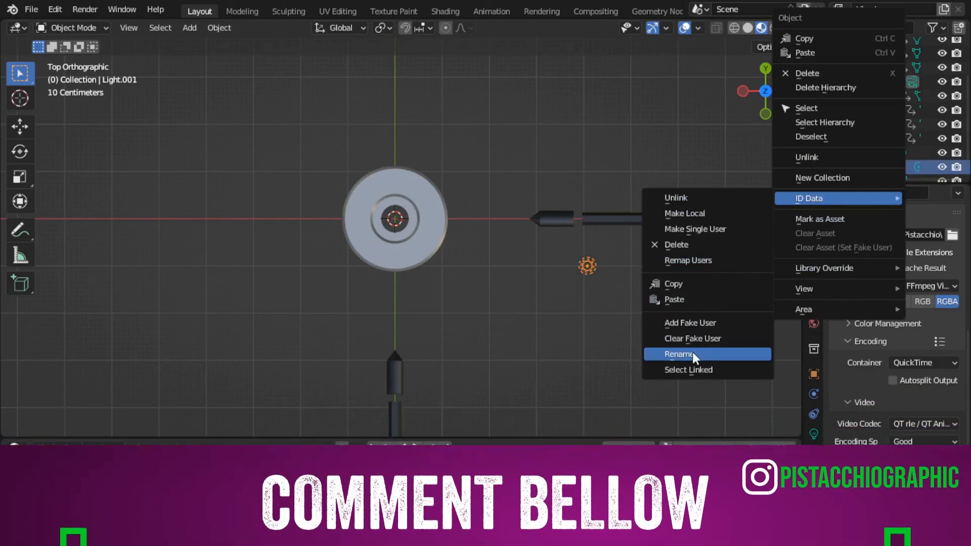
left_click(693, 354)
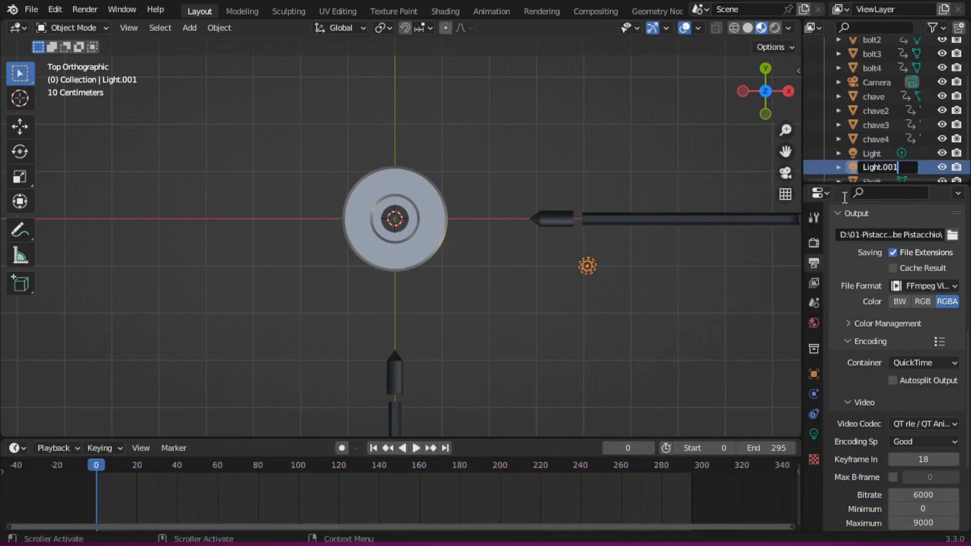
key("BackSpace")
key("BackSpace")
key("BackSpace")
key("BackSpace")
type("2")
key("Return")
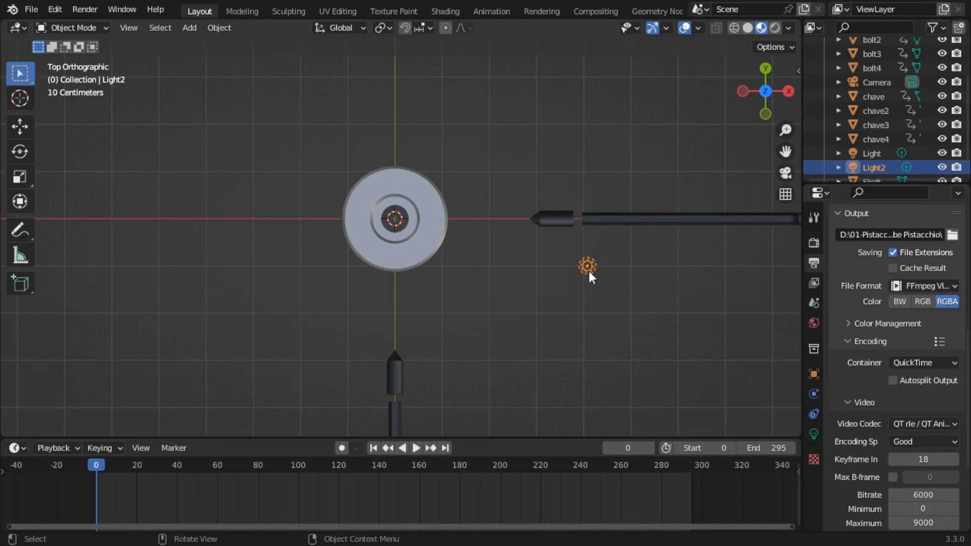
Step: Move Light2 along negative Y and about 3 m along negative X, placing it beside the wrenches on the Y axis
key("g")
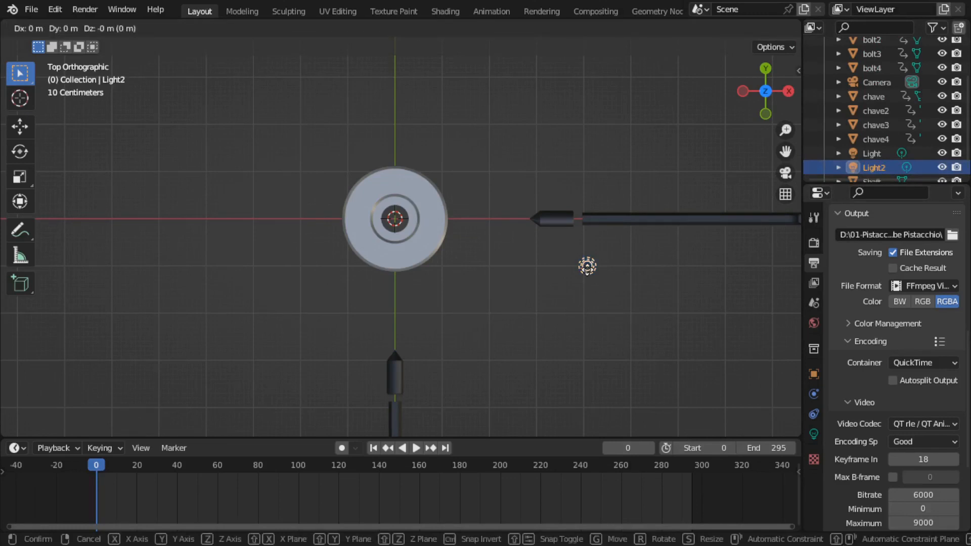
key("y")
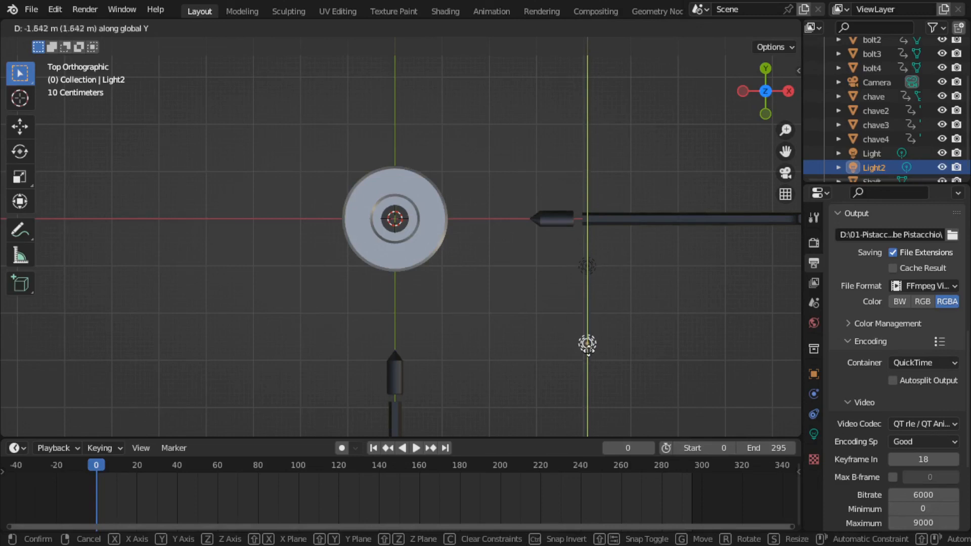
left_click(586, 411)
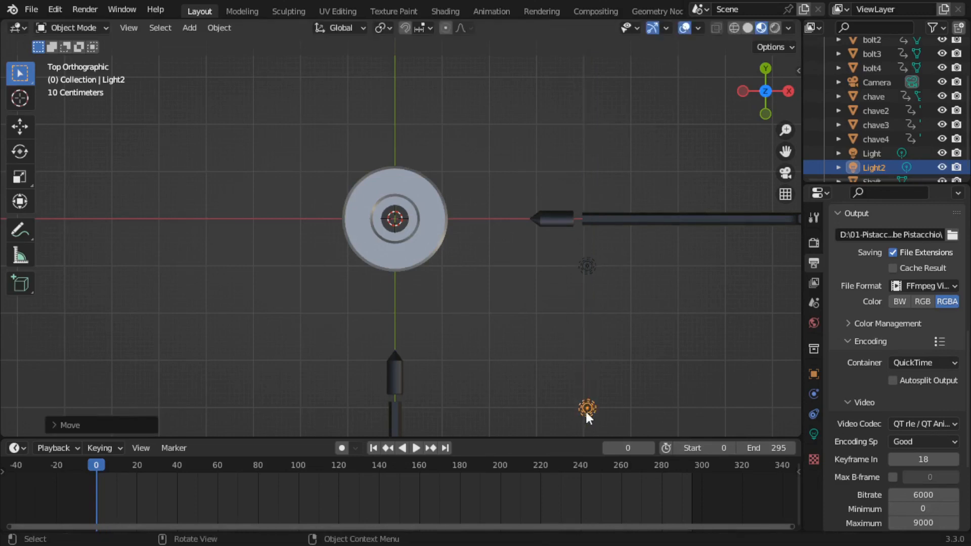
key("g")
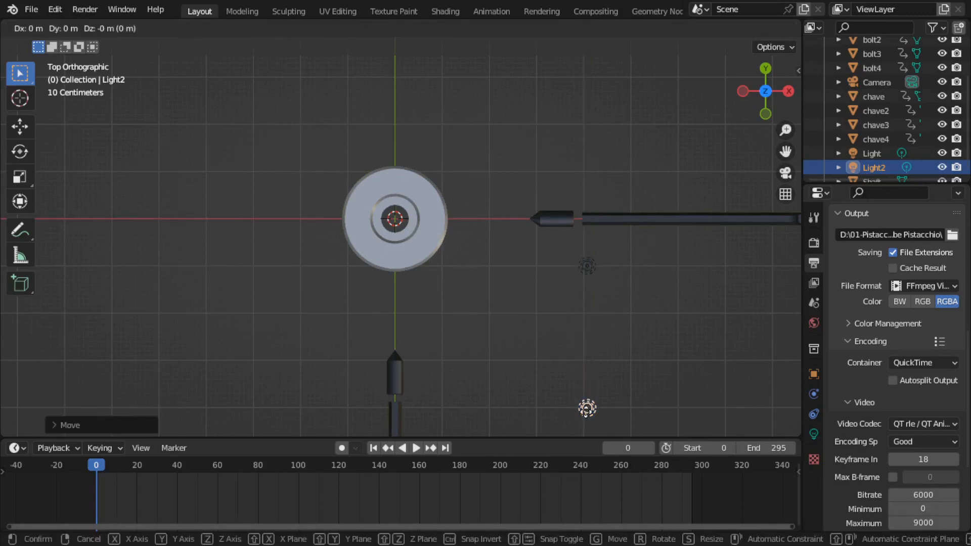
key("x")
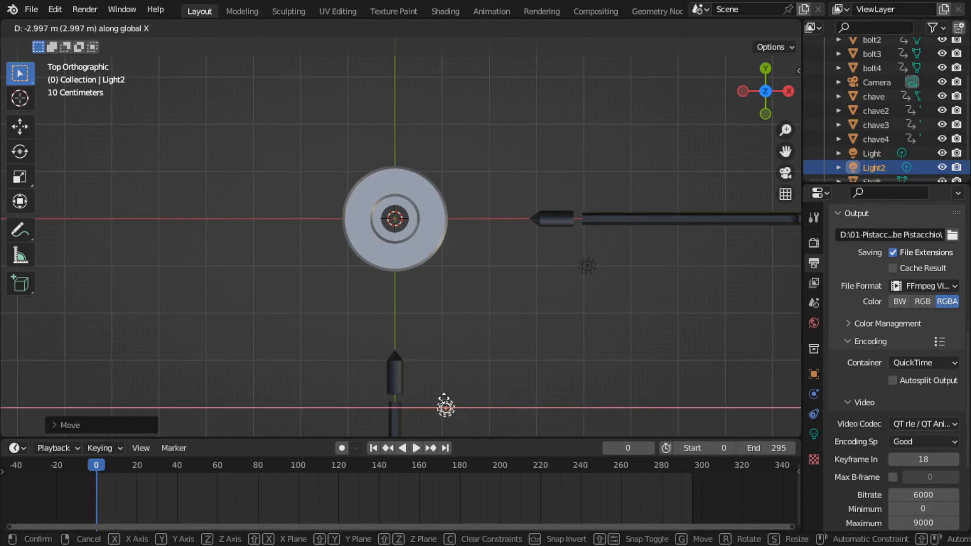
left_click(441, 405)
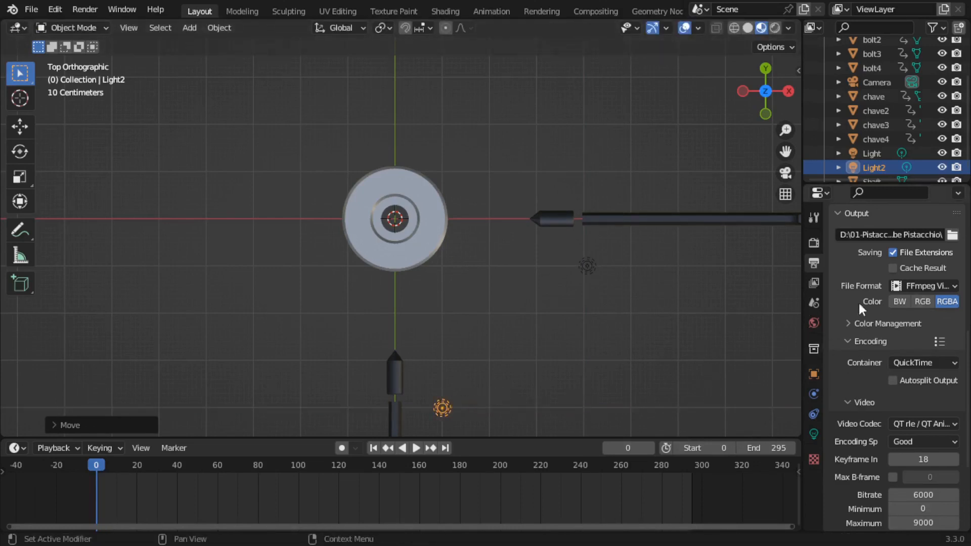
Step: Set the power of both Light2 and Light to 200 W
left_click(813, 433)
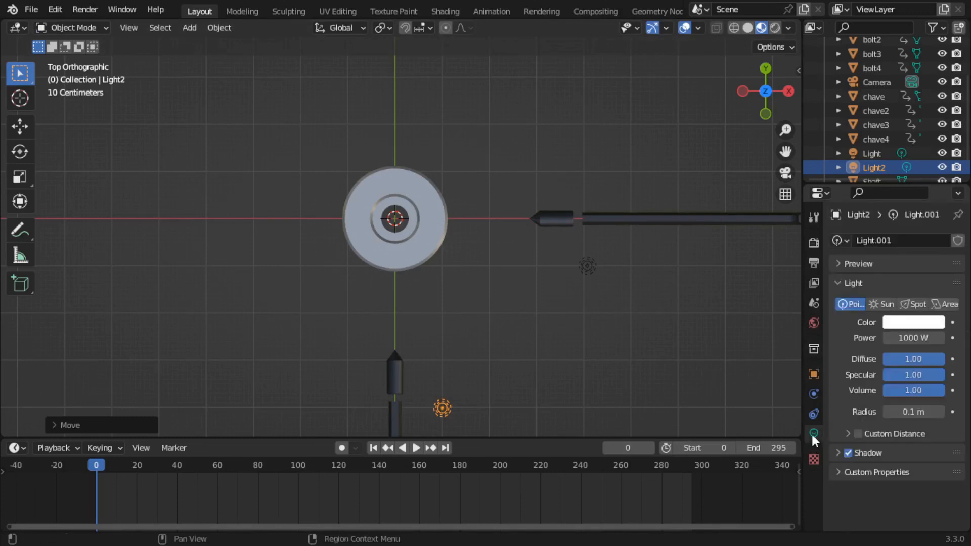
left_click(912, 339)
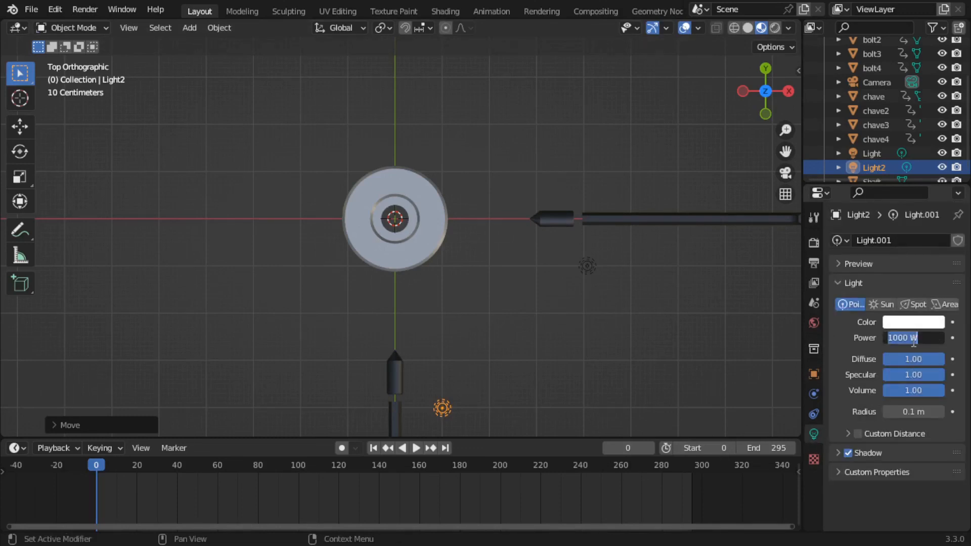
type("200")
key("Return")
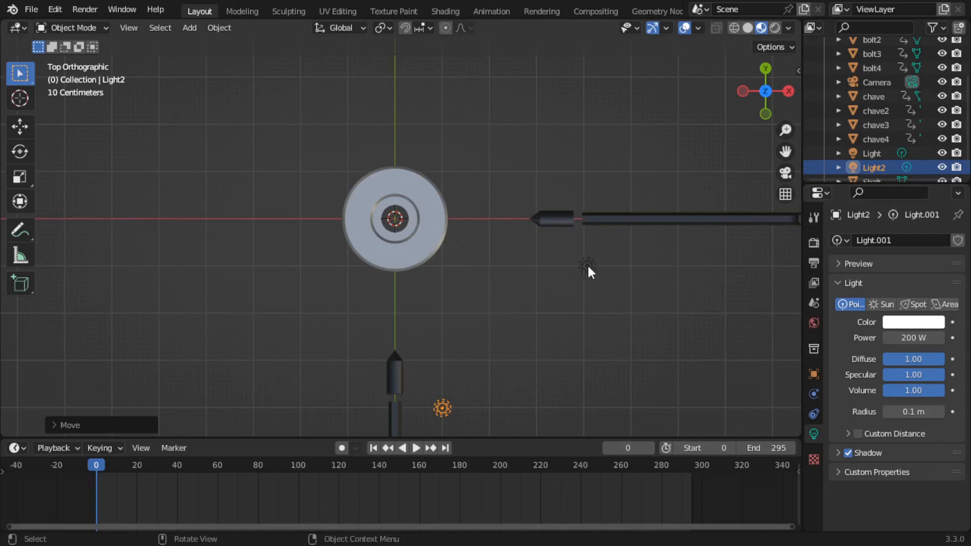
left_click(587, 267)
left_click(915, 338)
type("2")
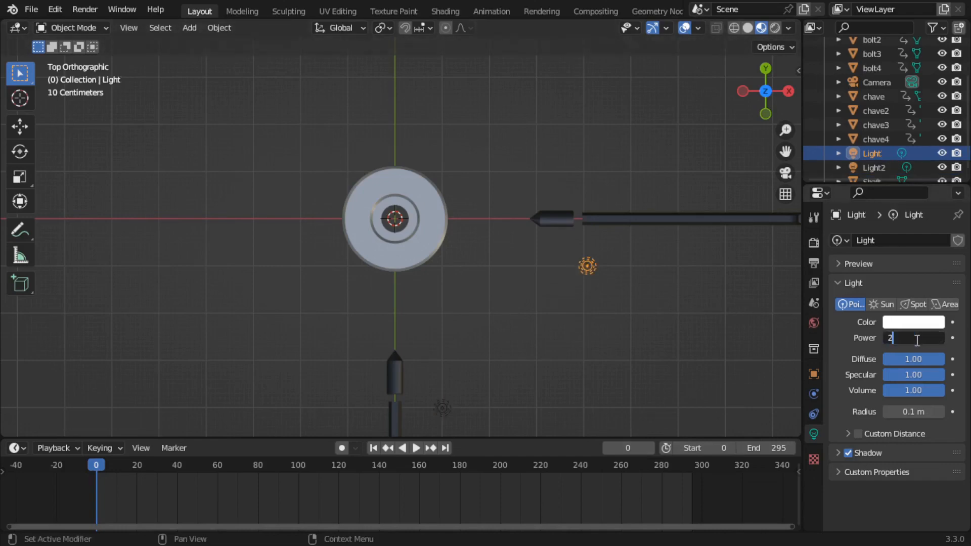
type("00 W")
key("Return")
Step: Check the lighting through the camera and set the power of both Light and Light2 to 500 W
middle_click_drag(667, 380, 579, 297)
scroll(524, 324, "down", 4)
scroll(522, 353, "up", 3)
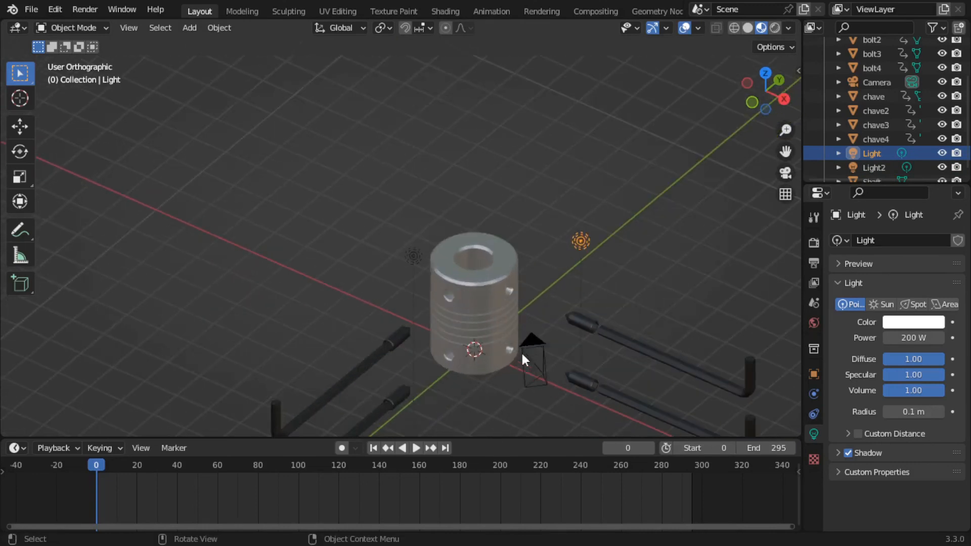
key("KP_0")
scroll(369, 227, "up", 3)
scroll(410, 250, "down", 3)
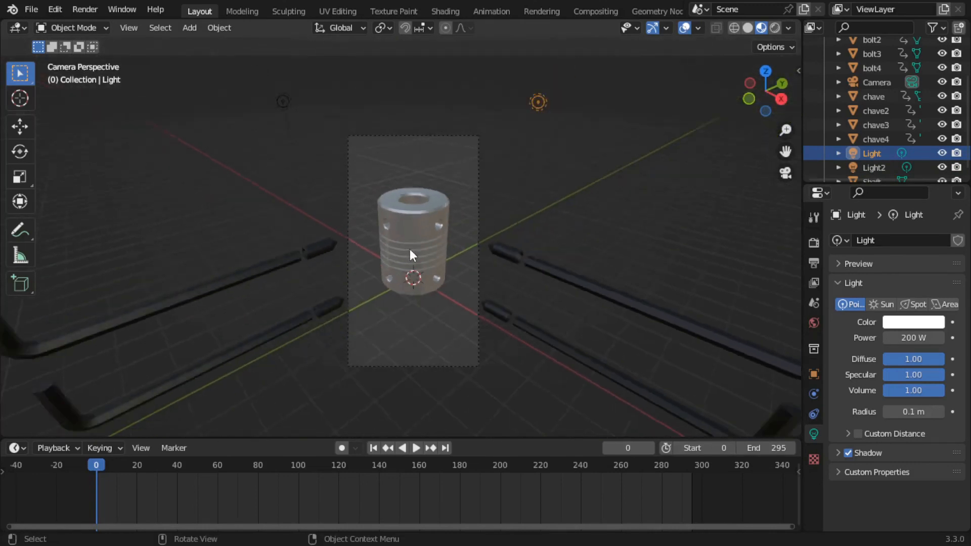
scroll(396, 210, "up", 2)
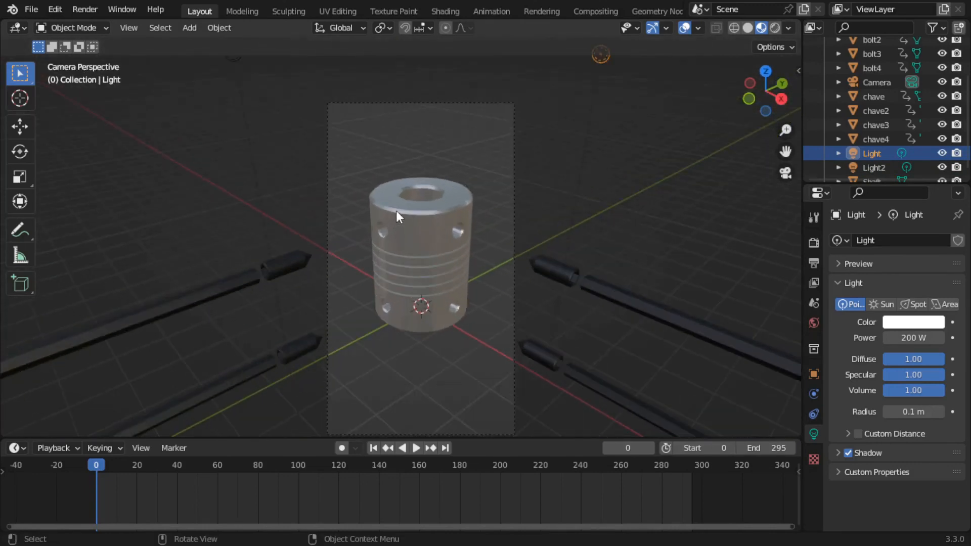
left_click(913, 338)
type("500")
key("Return")
left_click(235, 57)
double_click(912, 337)
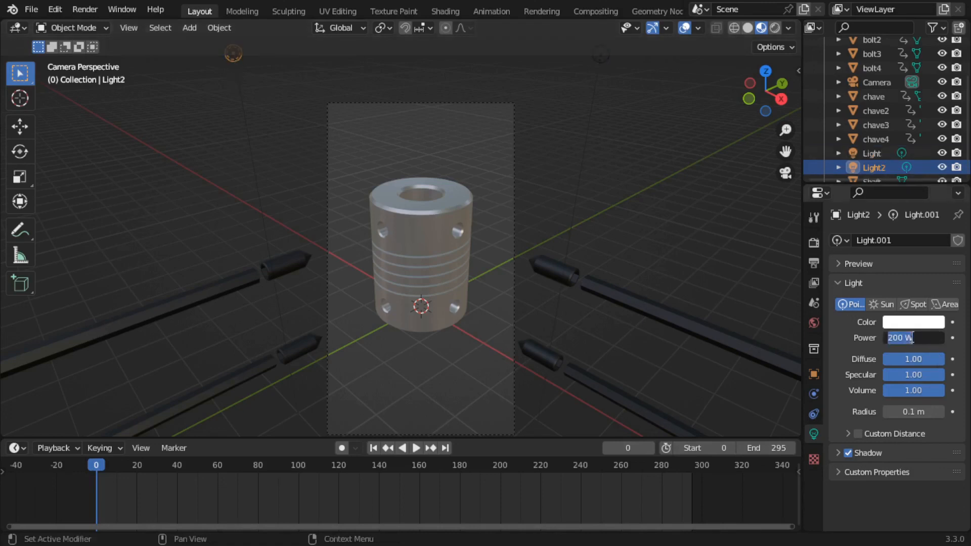
type("500")
key("Return")
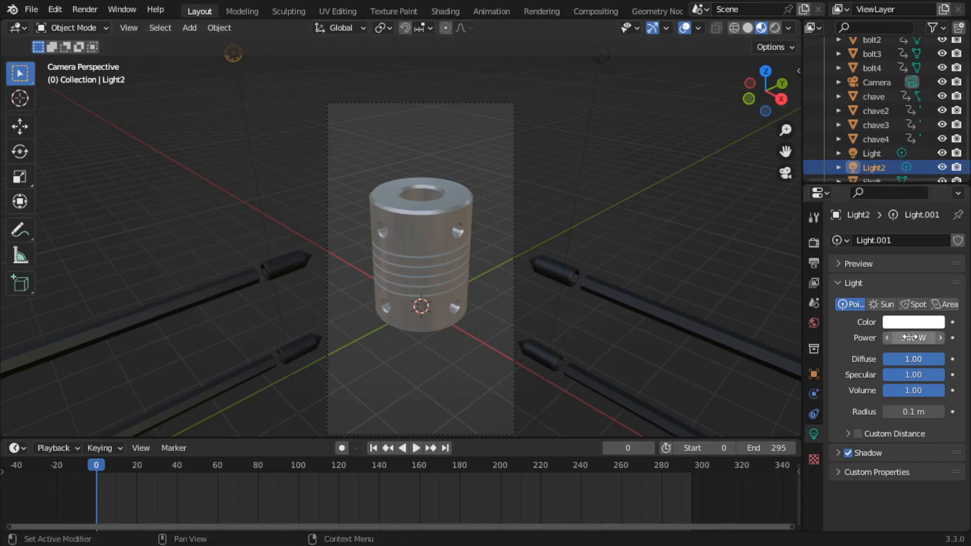
Step: Switch the viewport to rendered shading and set Light2's power to 1000 W
left_click(775, 29)
scroll(410, 284, "up", 3)
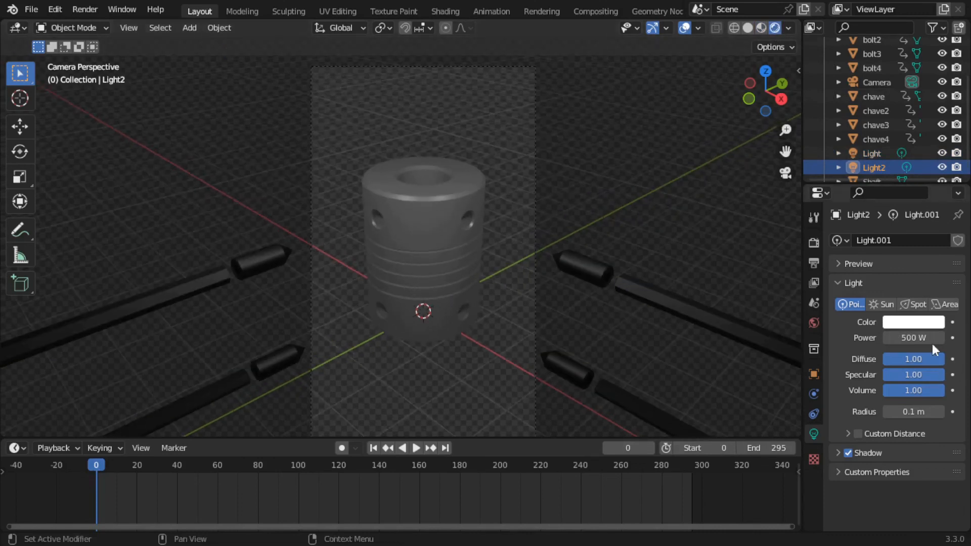
left_click(916, 339)
type("1000")
key("Return")
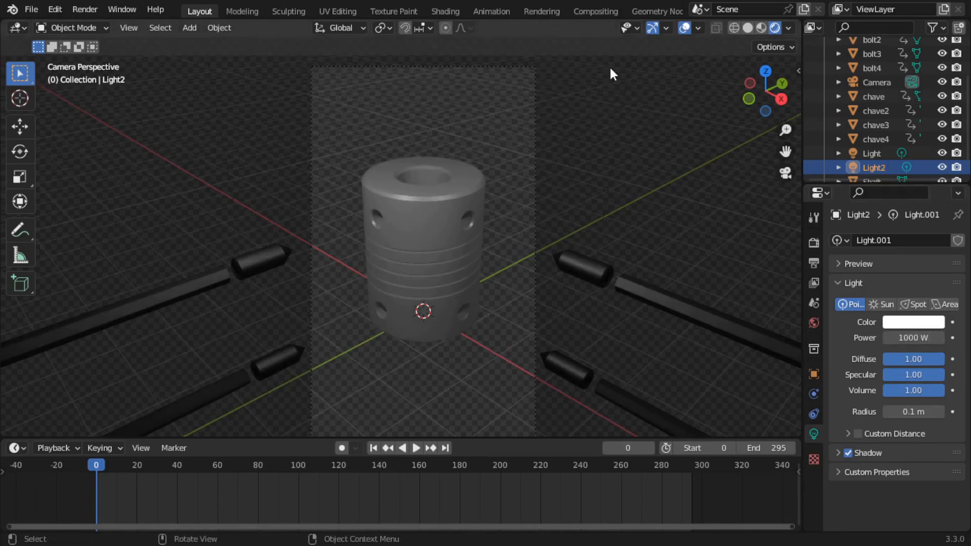
Step: Set the power of the original Light to 1000 W
key("ctrl+z")
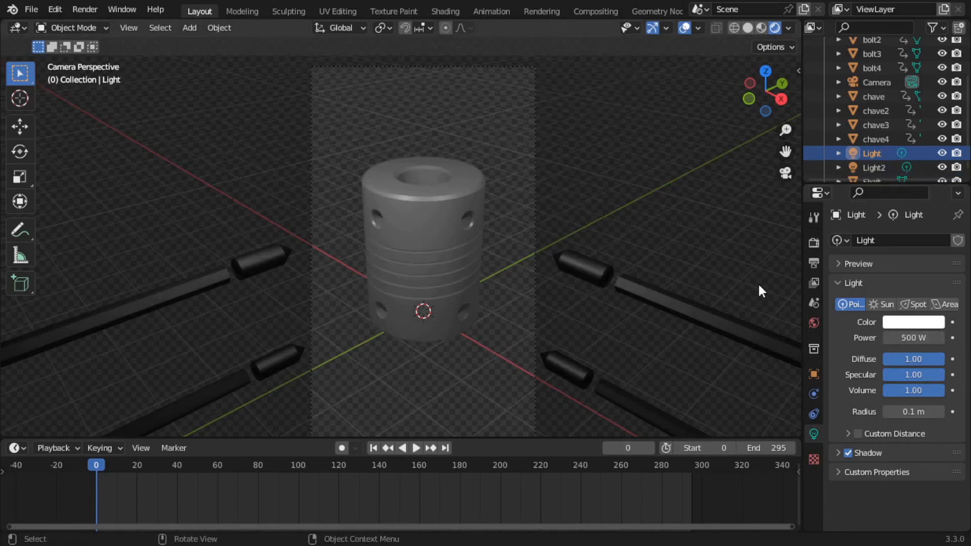
left_click(905, 337)
type("10")
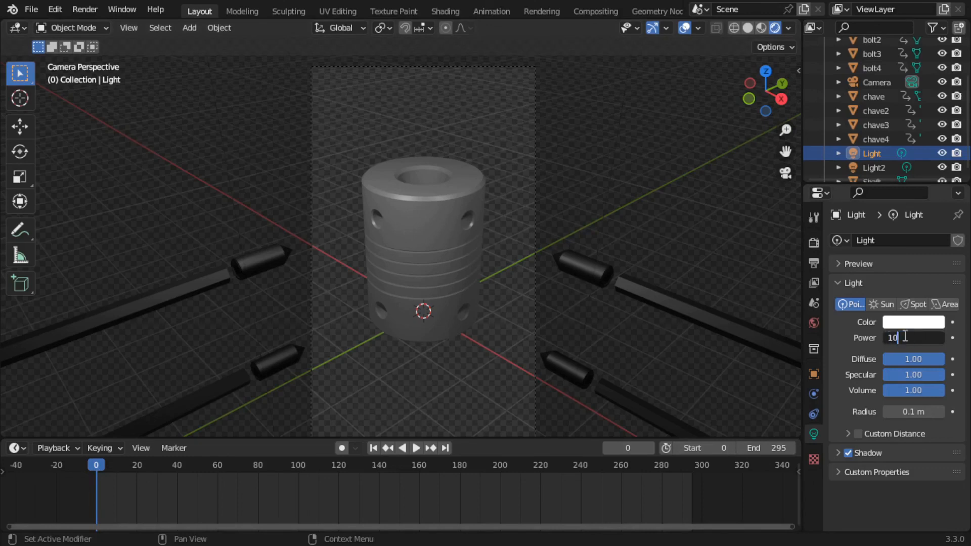
type("00")
key("Return")
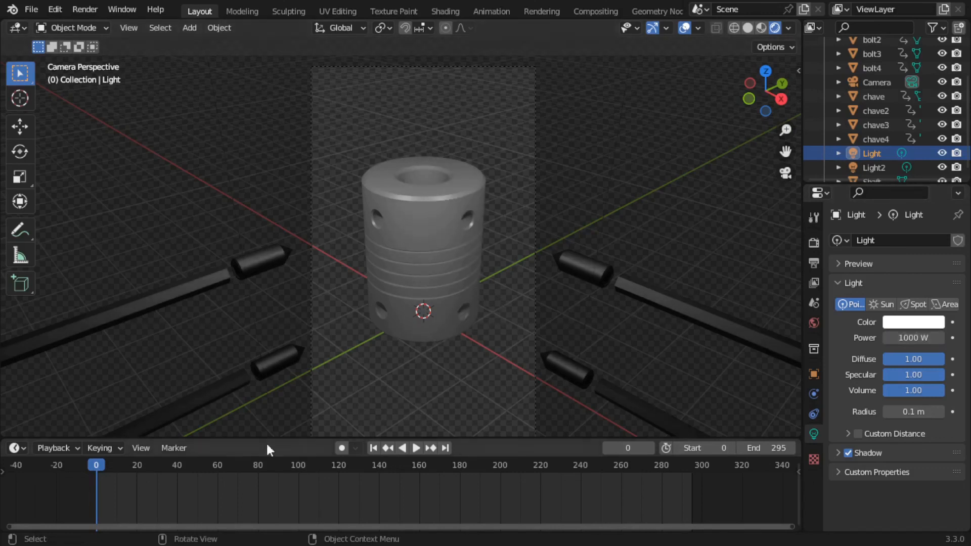
Step: Play the bolt-screwing animation through the camera in rendered shading to review it, stopping near the end
key("space")
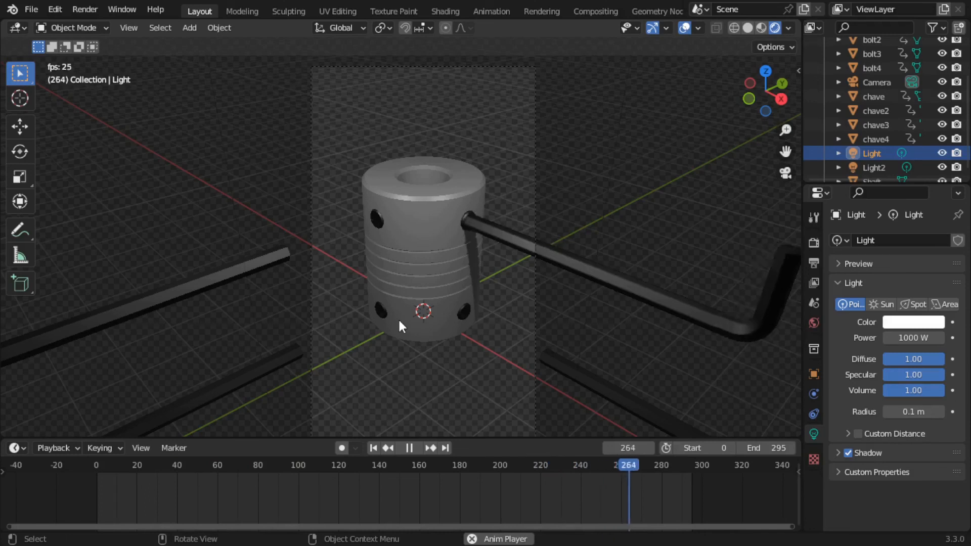
key("space")
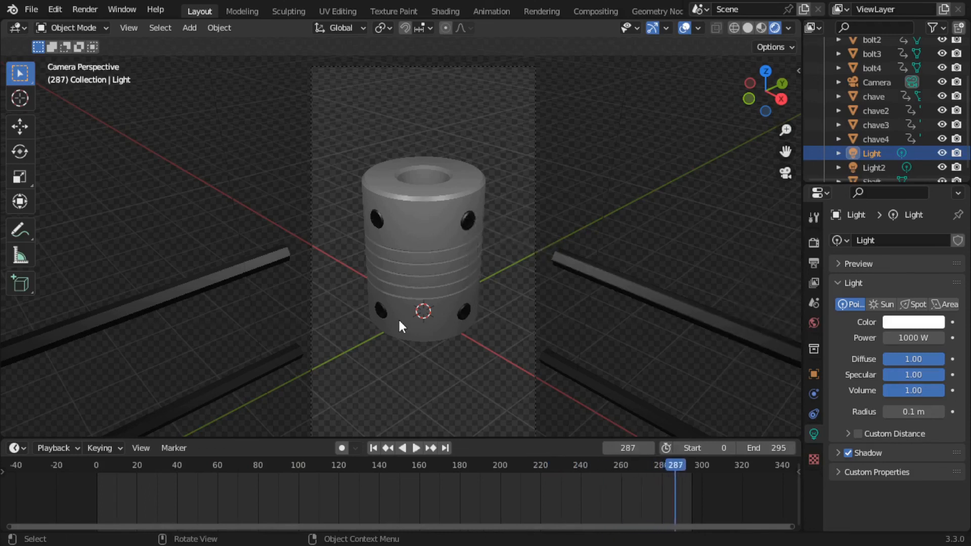
Step: Start rendering the animation with the adjusted lighting
left_click(85, 9)
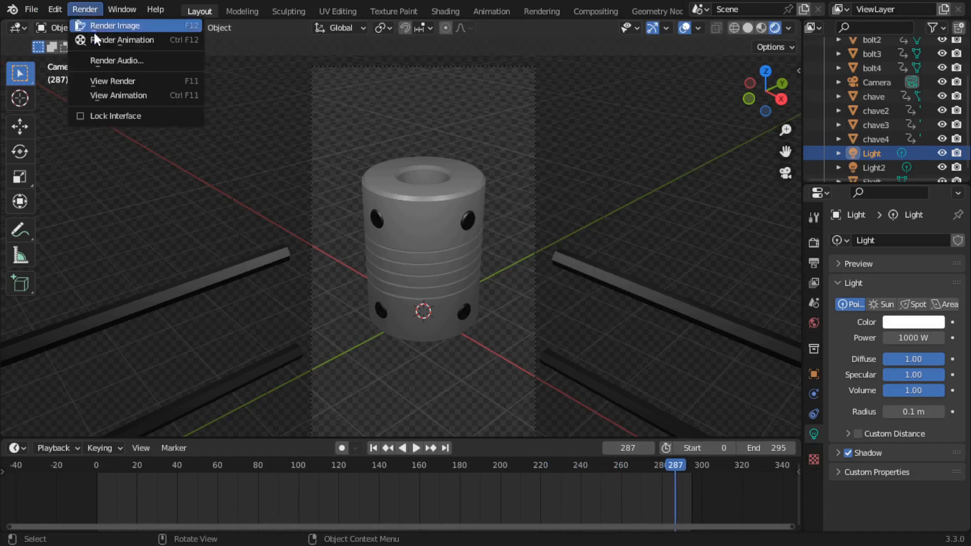